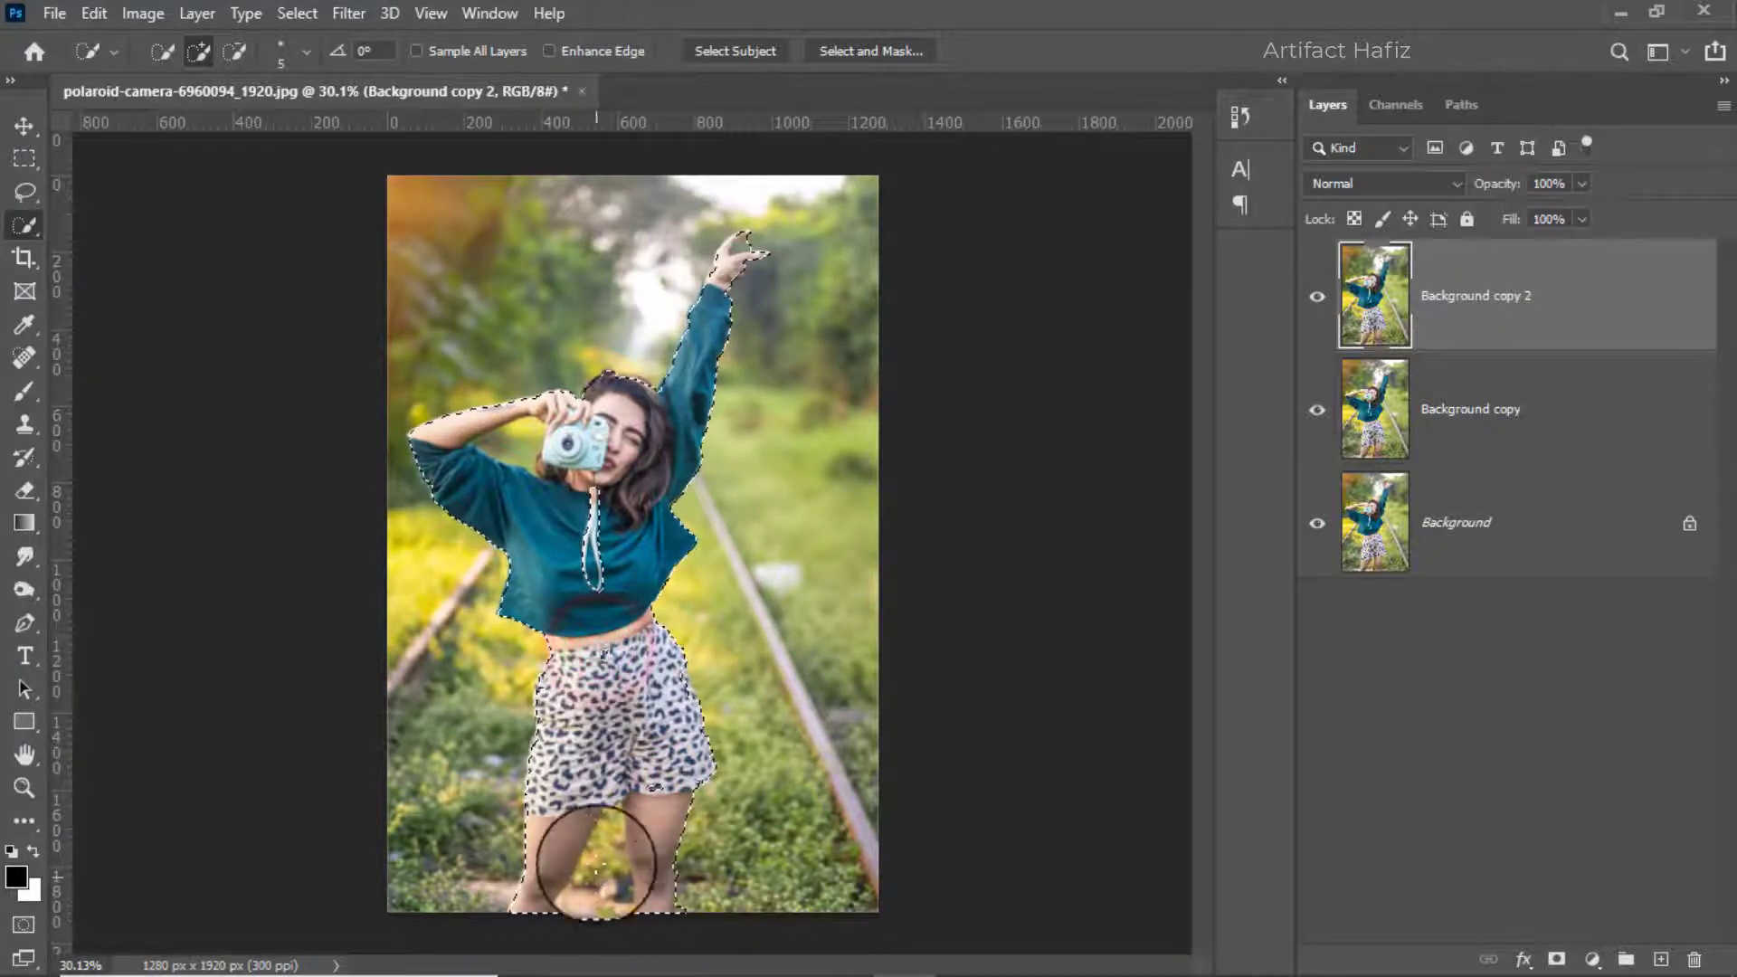
Step: Subtract the gap between the legs and the background beside the lower leg from the selection
{"action": "scroll", "coordinate": [596, 867], "scroll_direction": "up", "scroll_amount": 5}
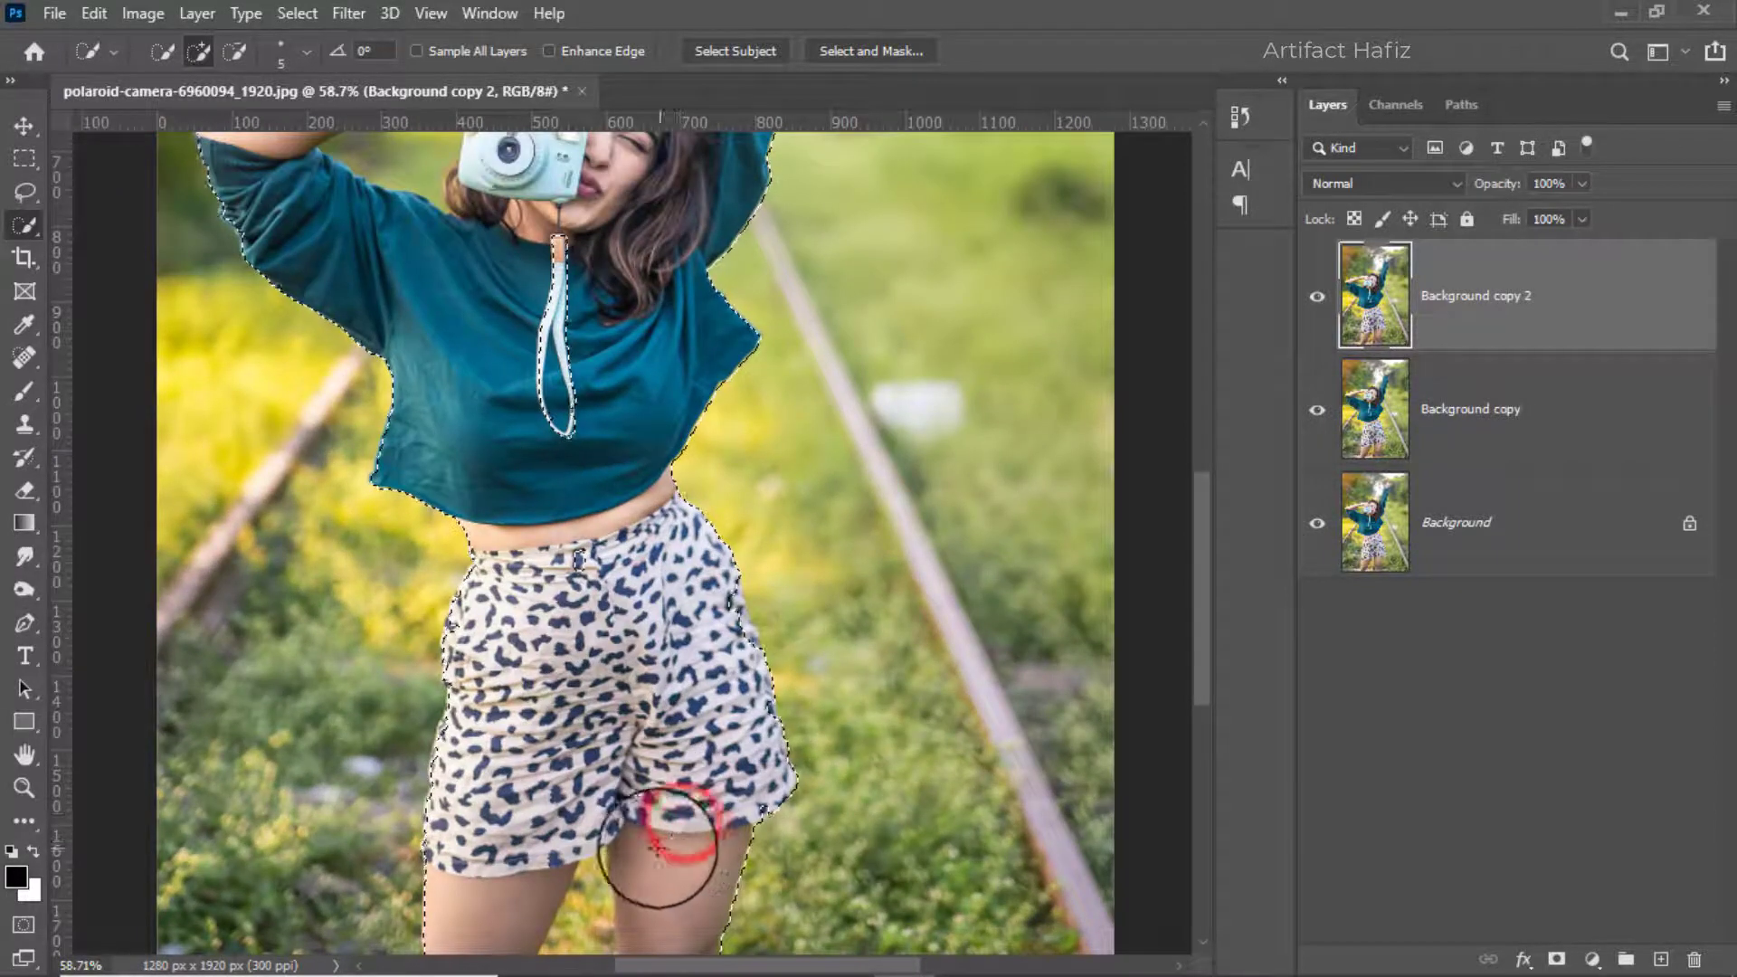
{"action": "left_click_drag", "start_coordinate": [655, 799], "coordinate": [659, 685]}
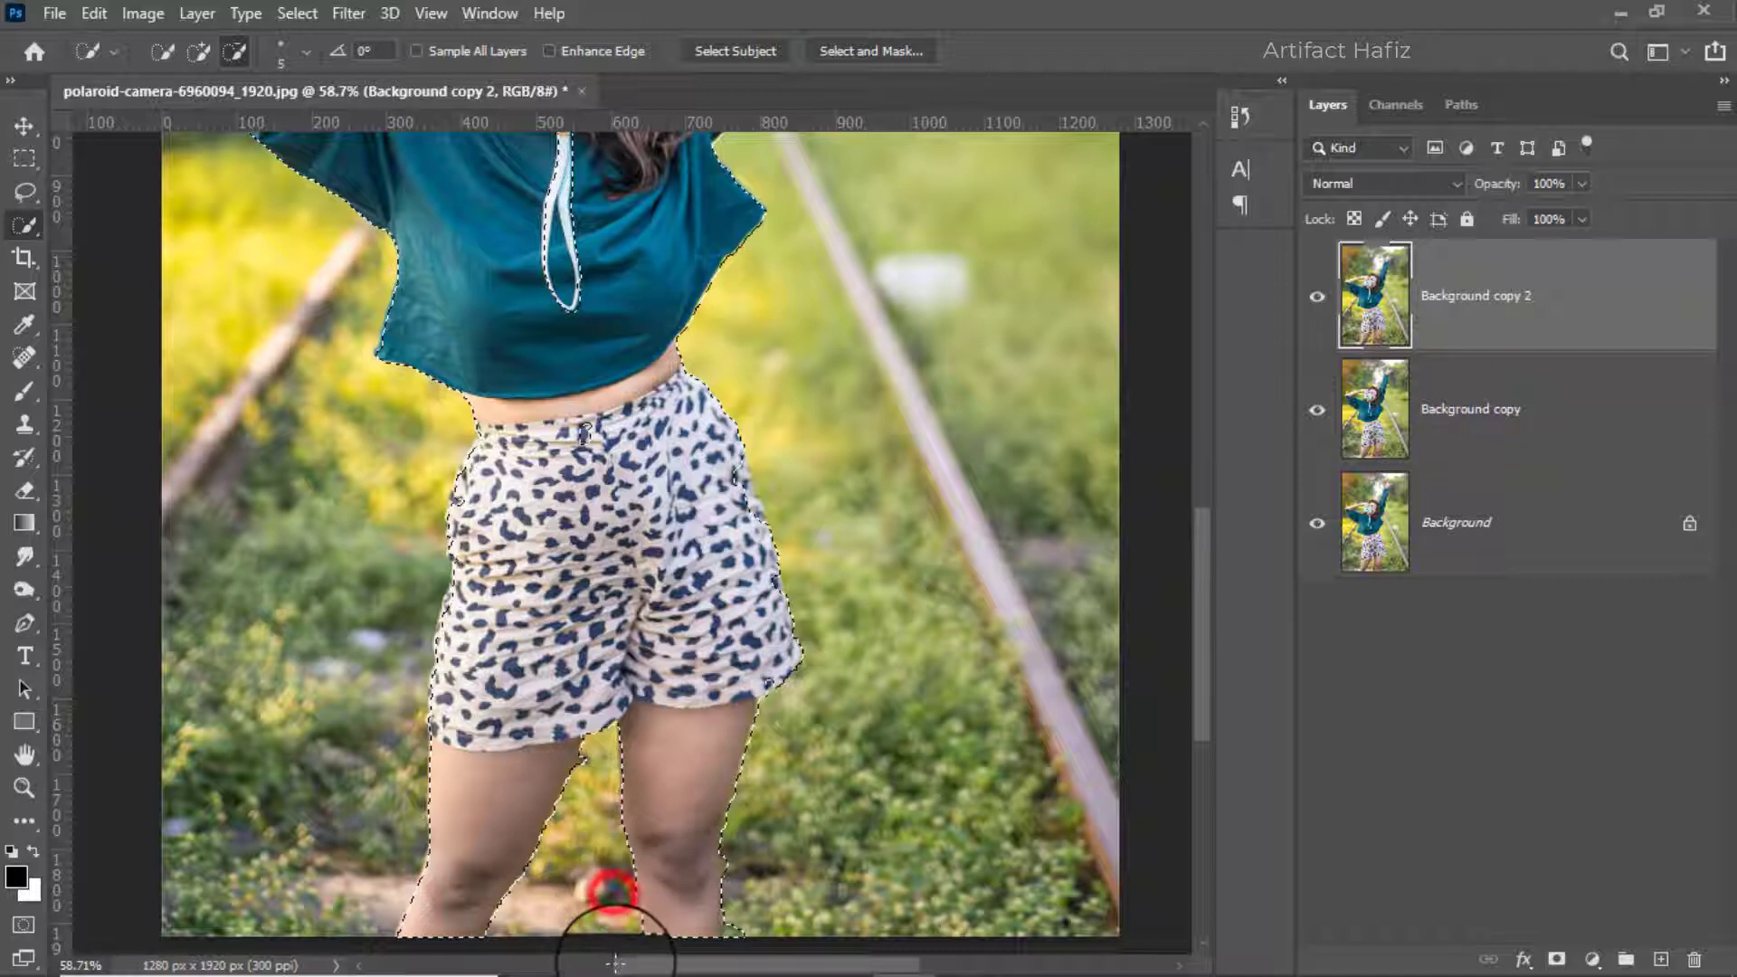
{"action": "left_click", "coordinate": [729, 924], "text": "alt"}
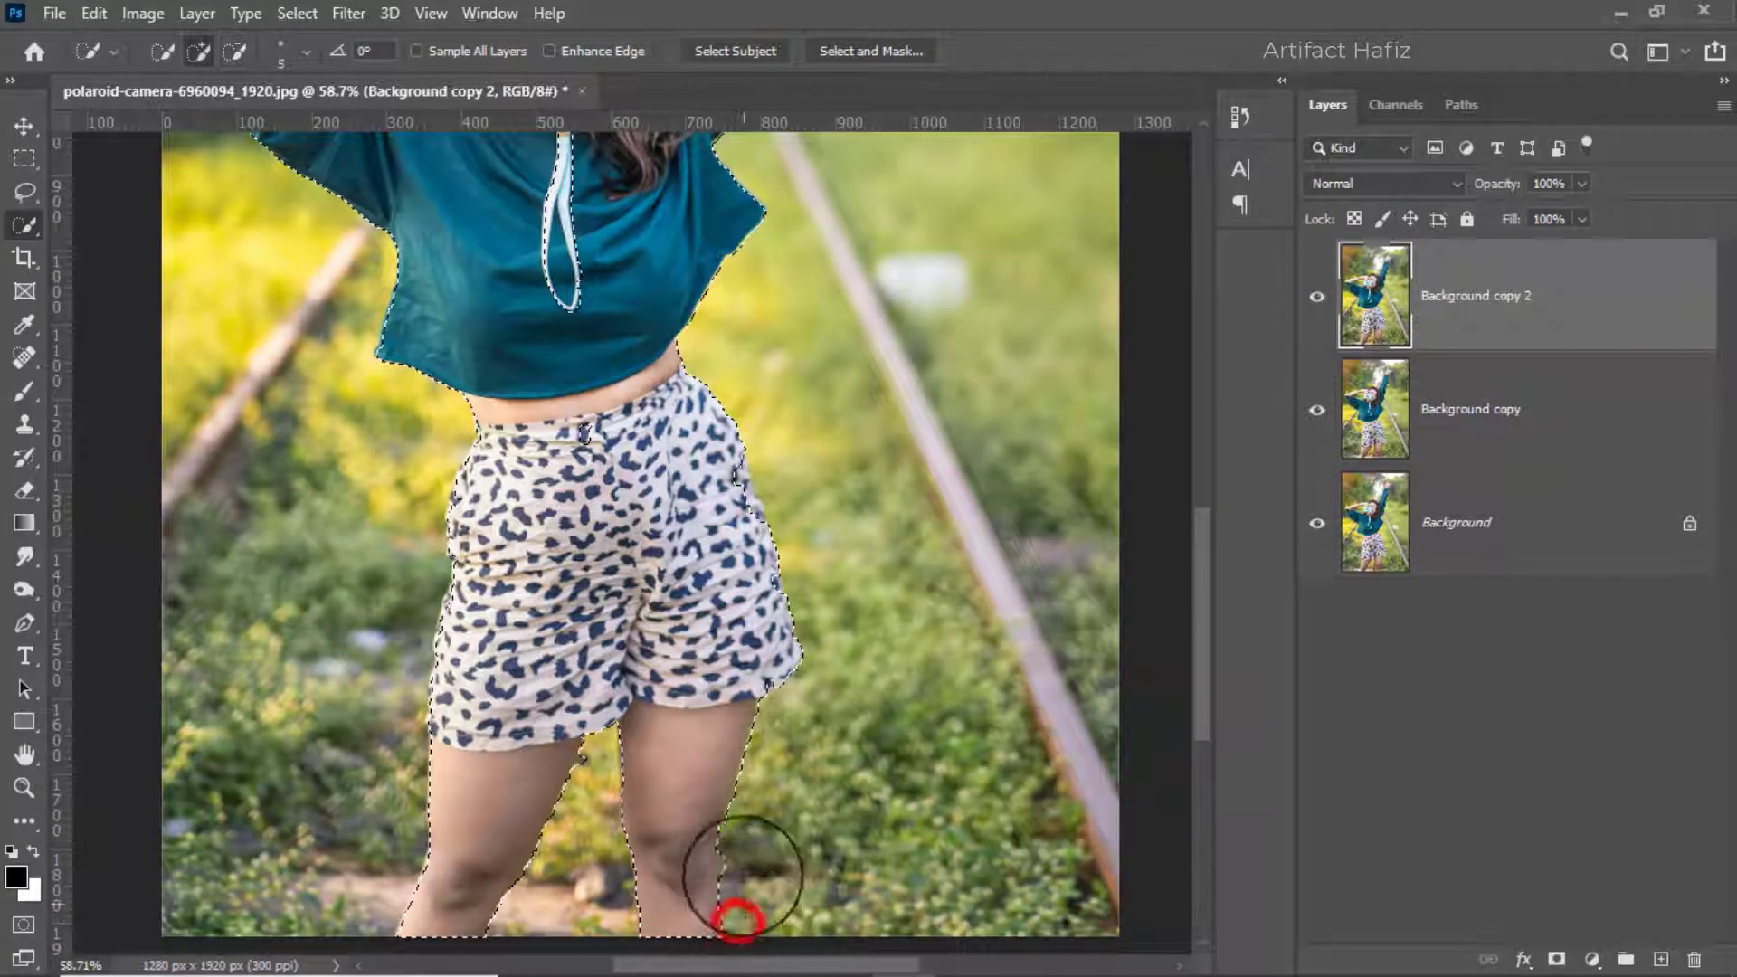
Step: Exclude the background inside the bent arm from the selection and add the hair at the top of the head
{"action": "left_click_drag", "start_coordinate": [624, 455], "coordinate": [658, 775]}
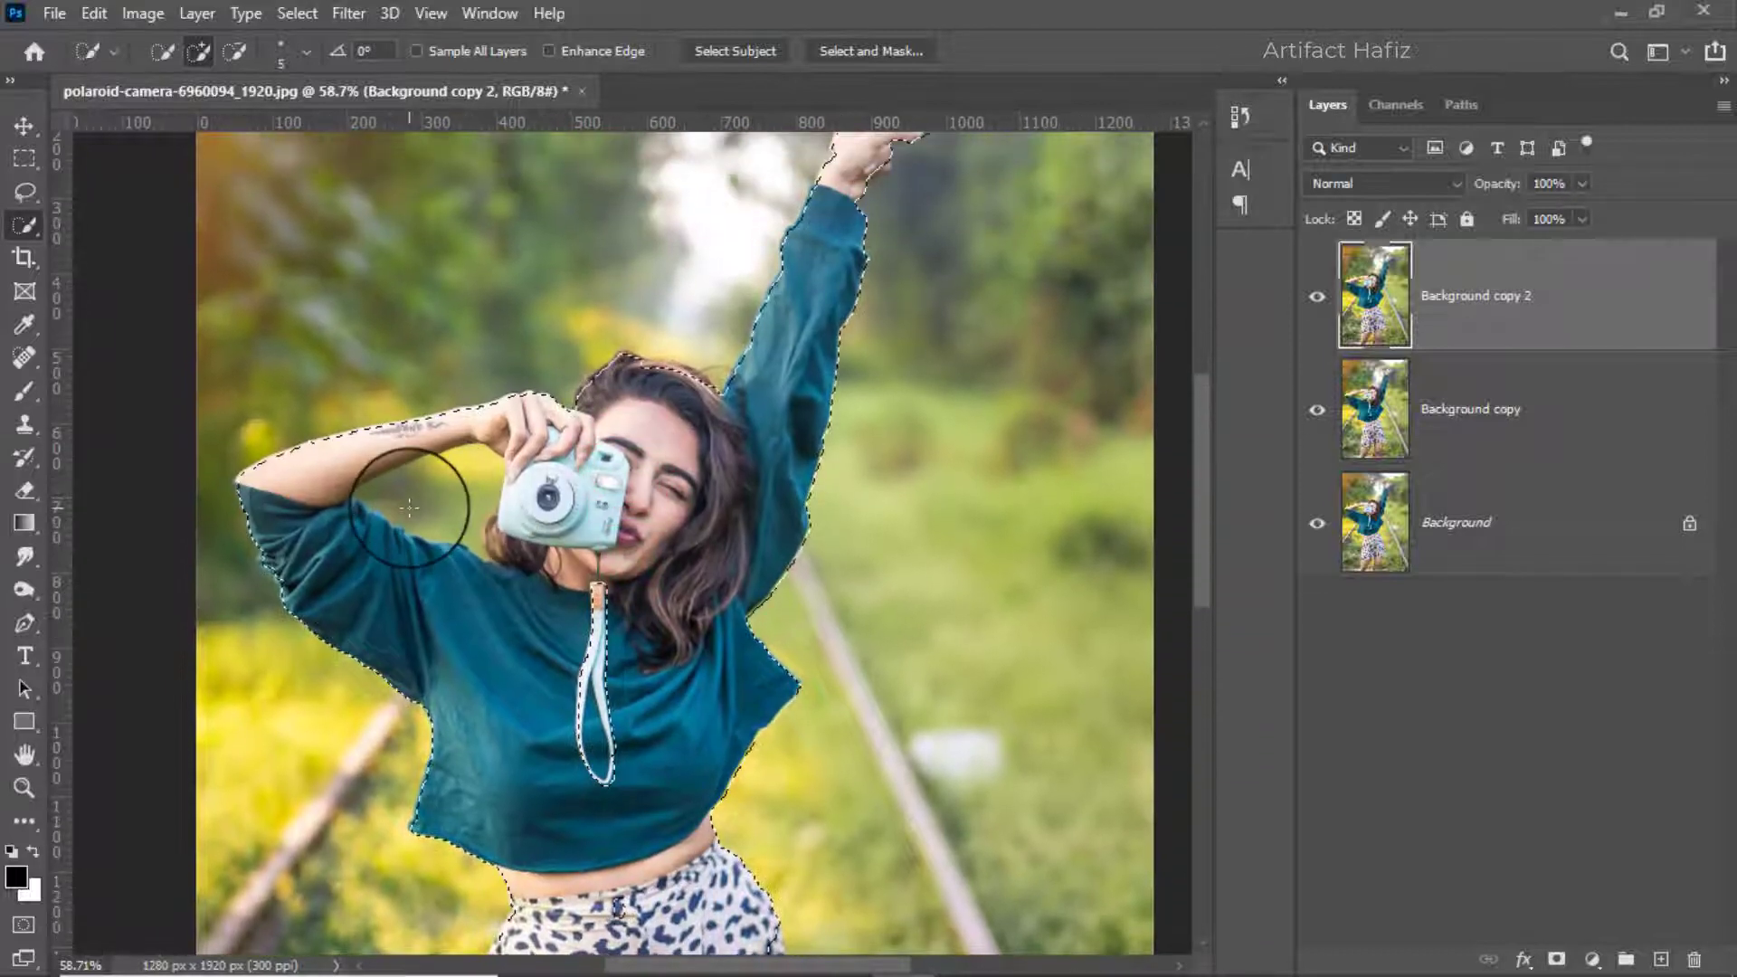
{"action": "left_click_drag", "start_coordinate": [403, 512], "coordinate": [440, 491]}
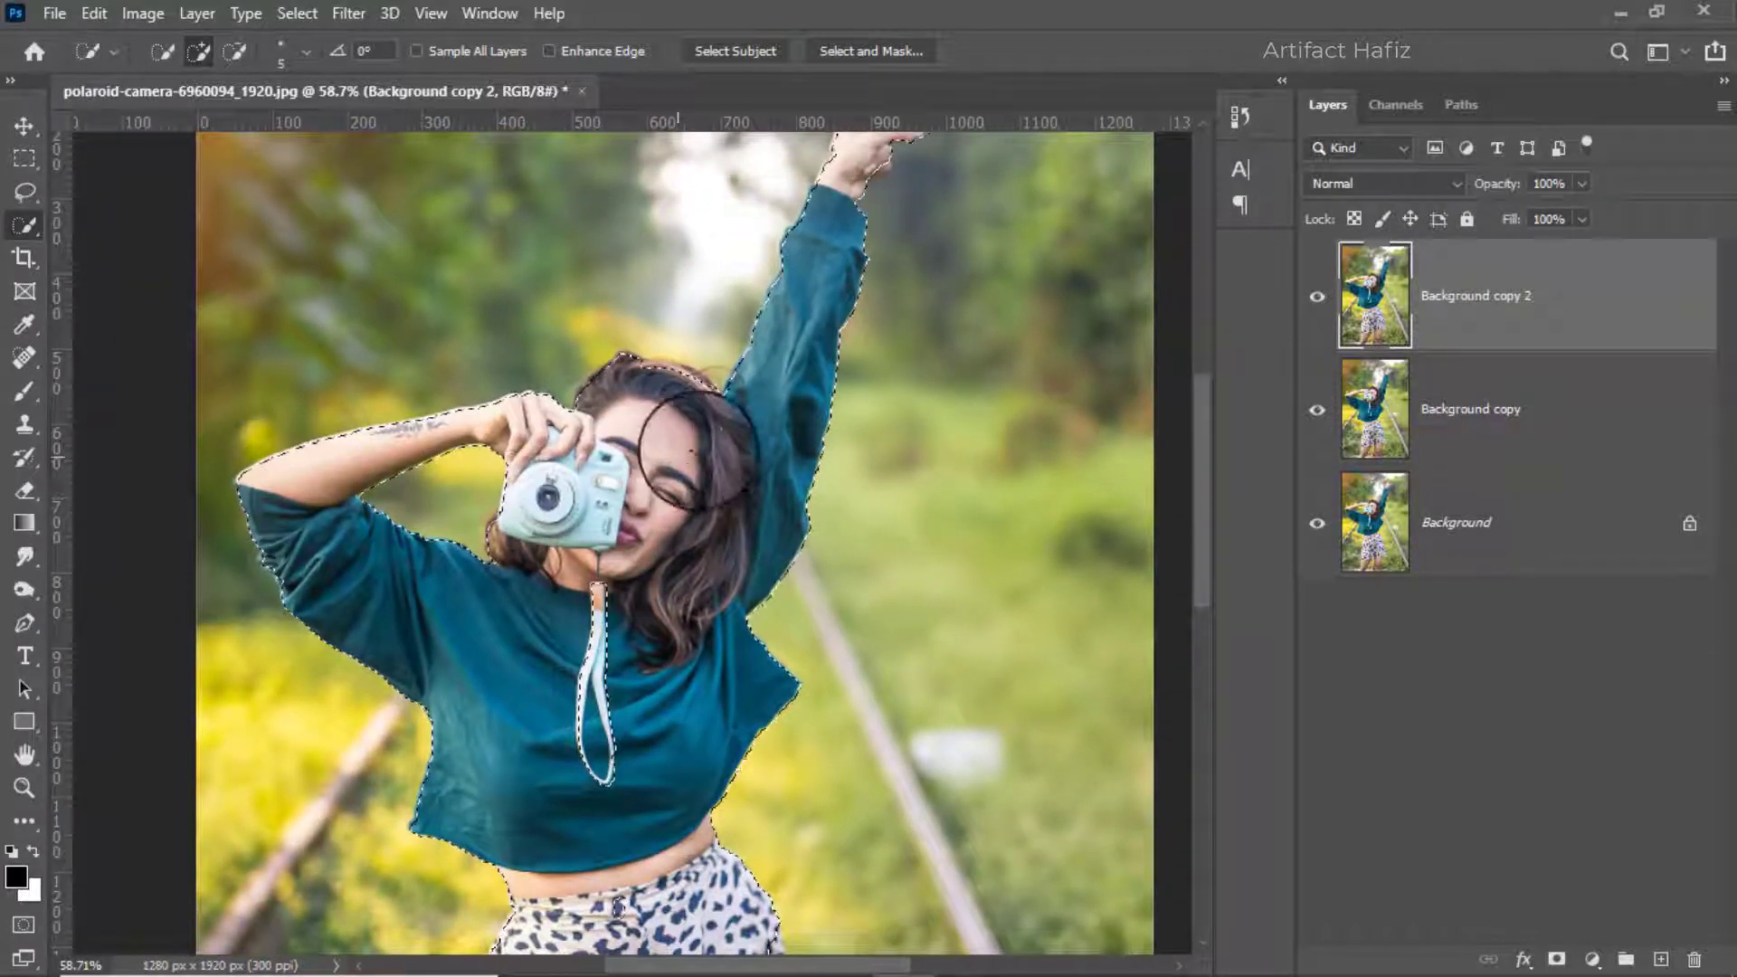
{"action": "left_click", "coordinate": [704, 384]}
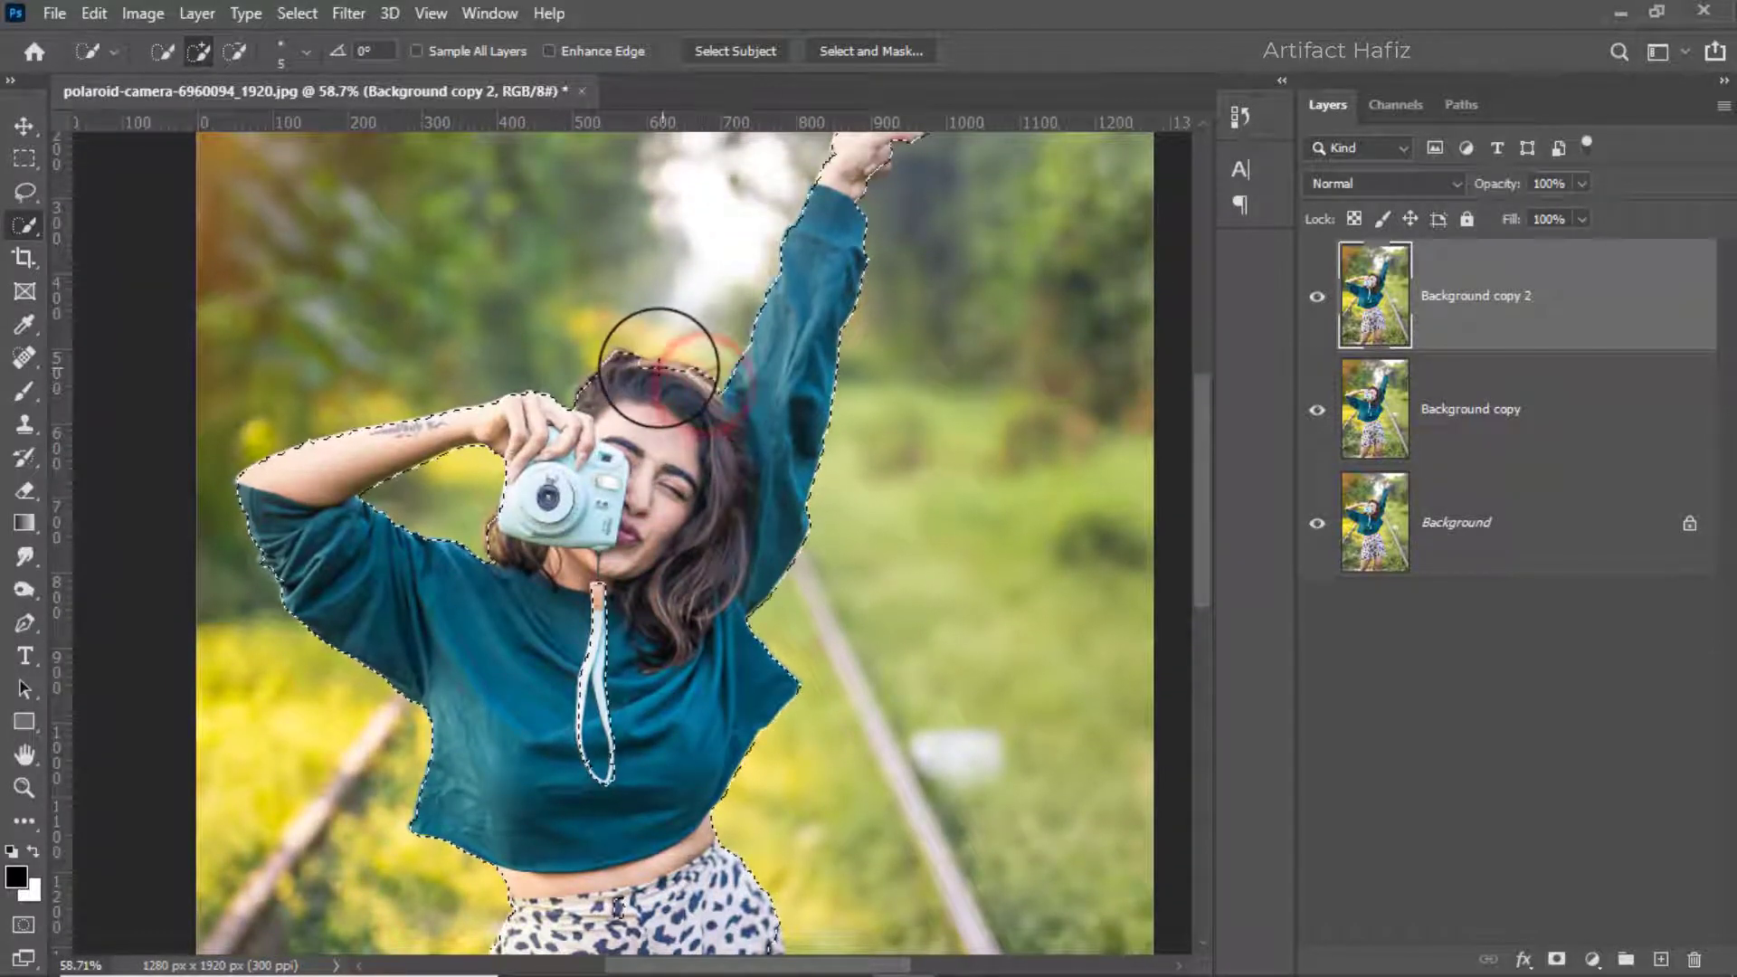
Step: Add the raised hand to the selection and subtract the background between its fingers
{"action": "scroll", "coordinate": [660, 430], "scroll_direction": "down", "scroll_amount": 2}
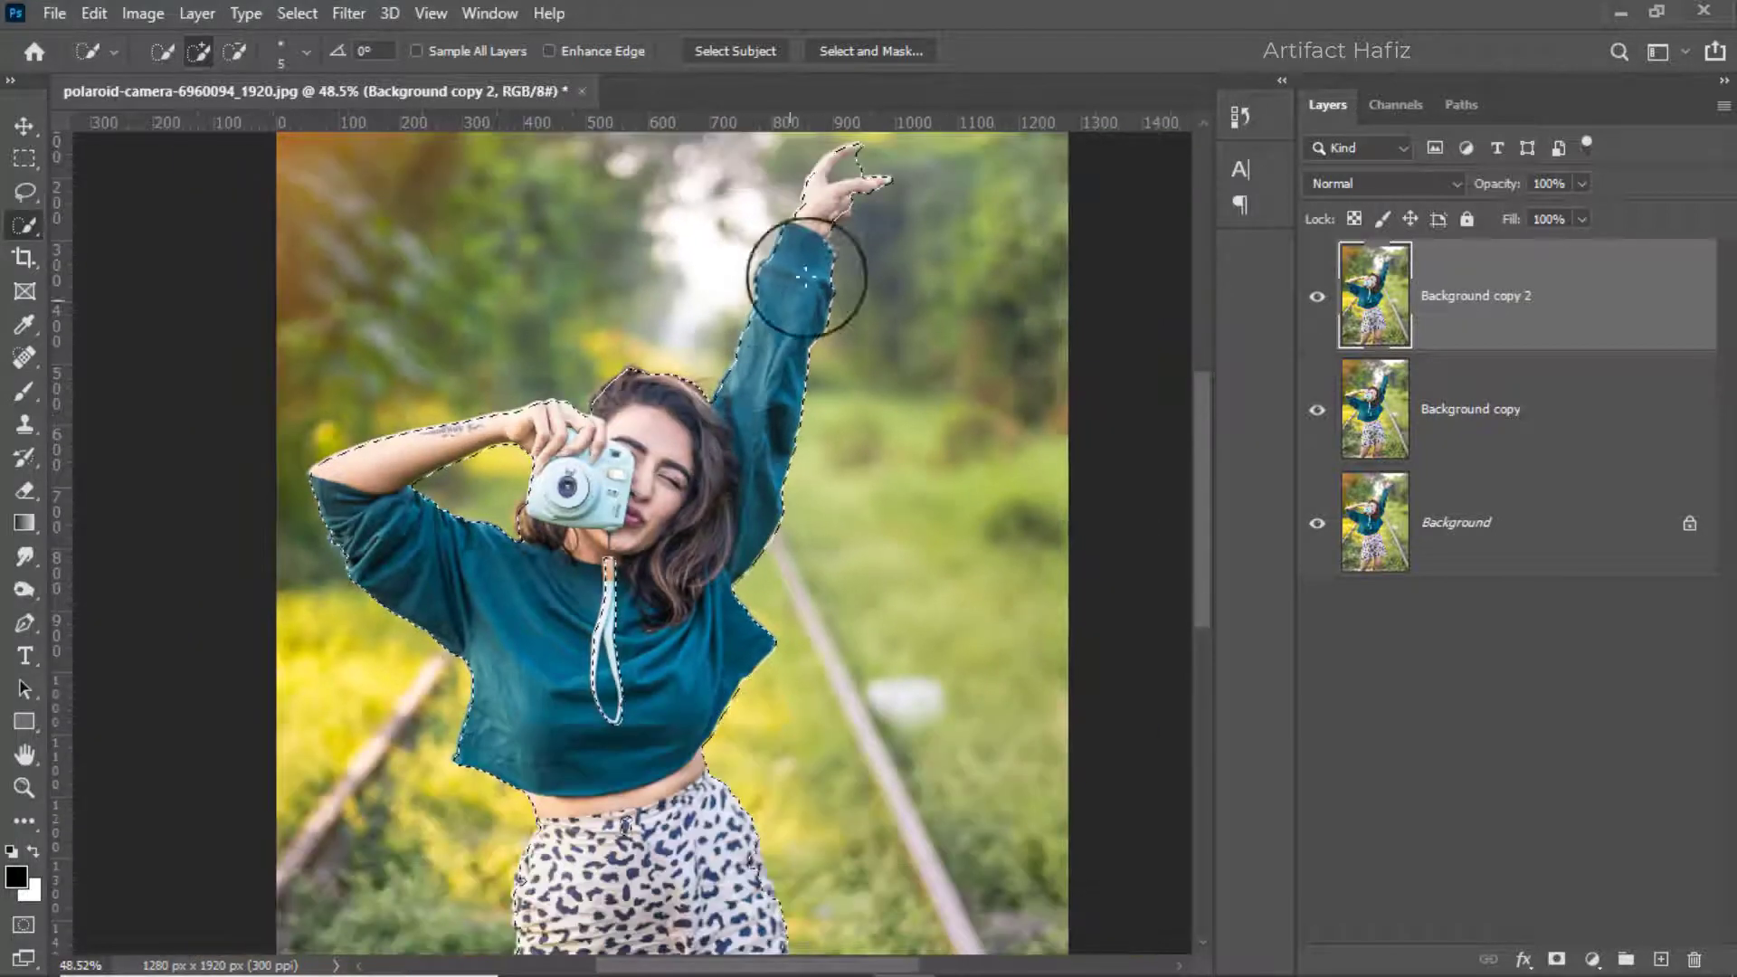
{"action": "left_click", "coordinate": [842, 204]}
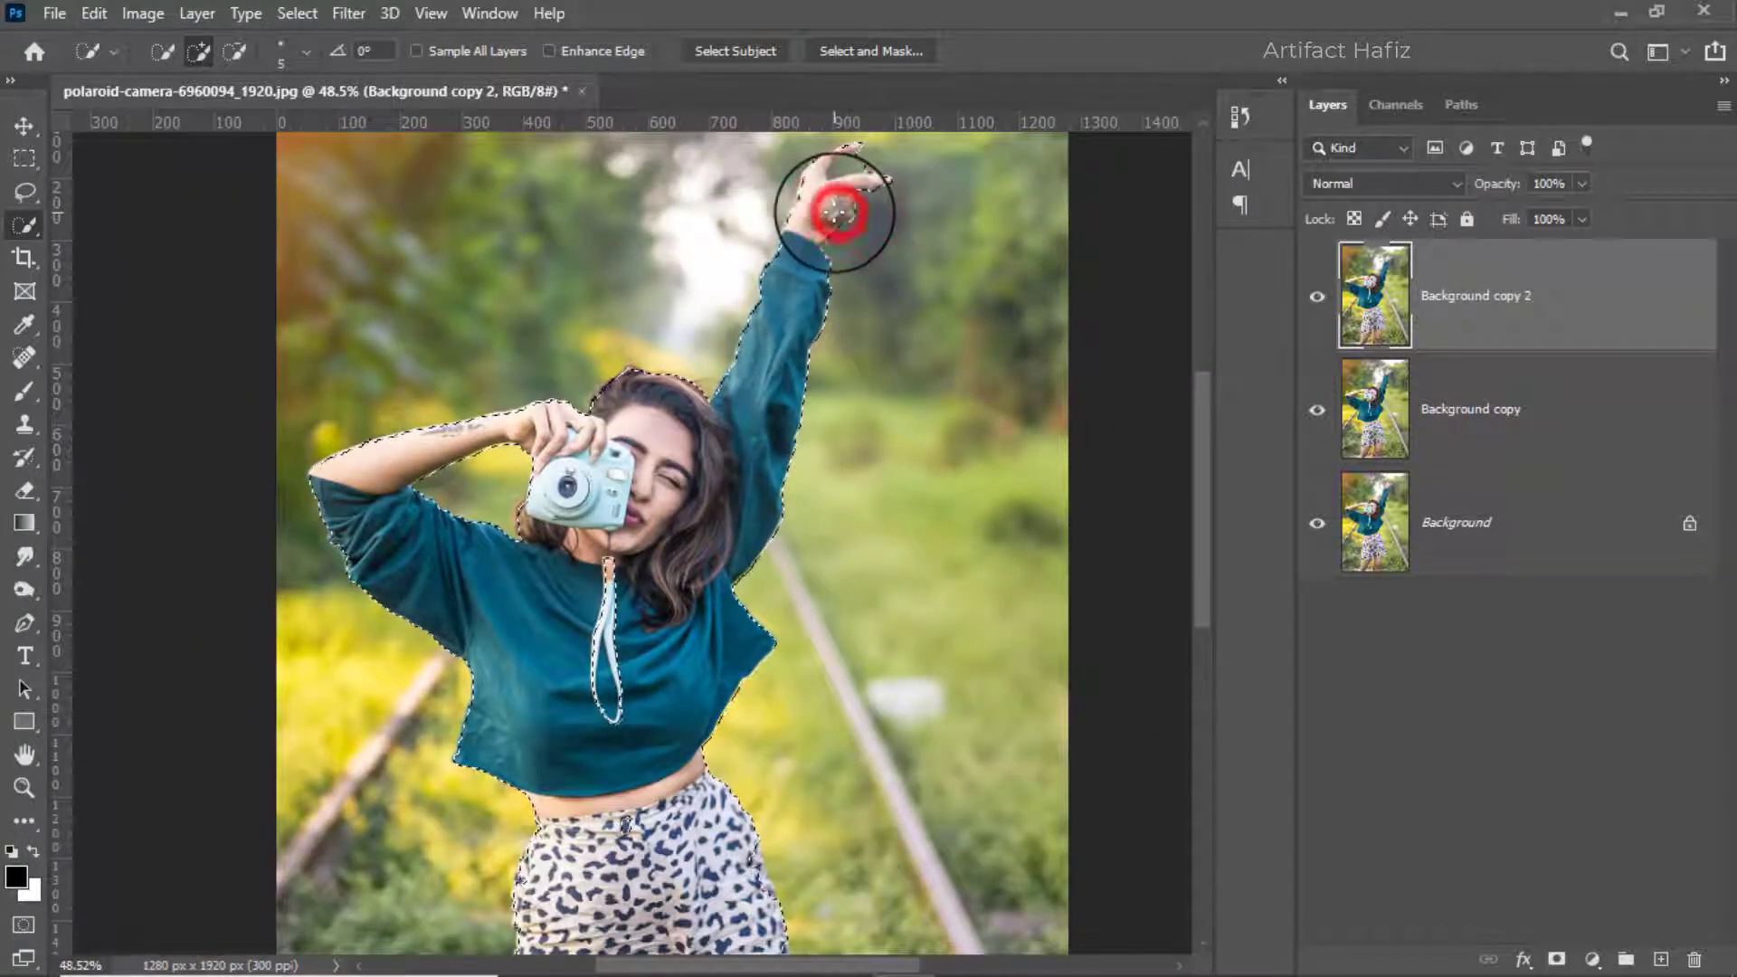
{"action": "left_click", "coordinate": [870, 154], "text": "alt"}
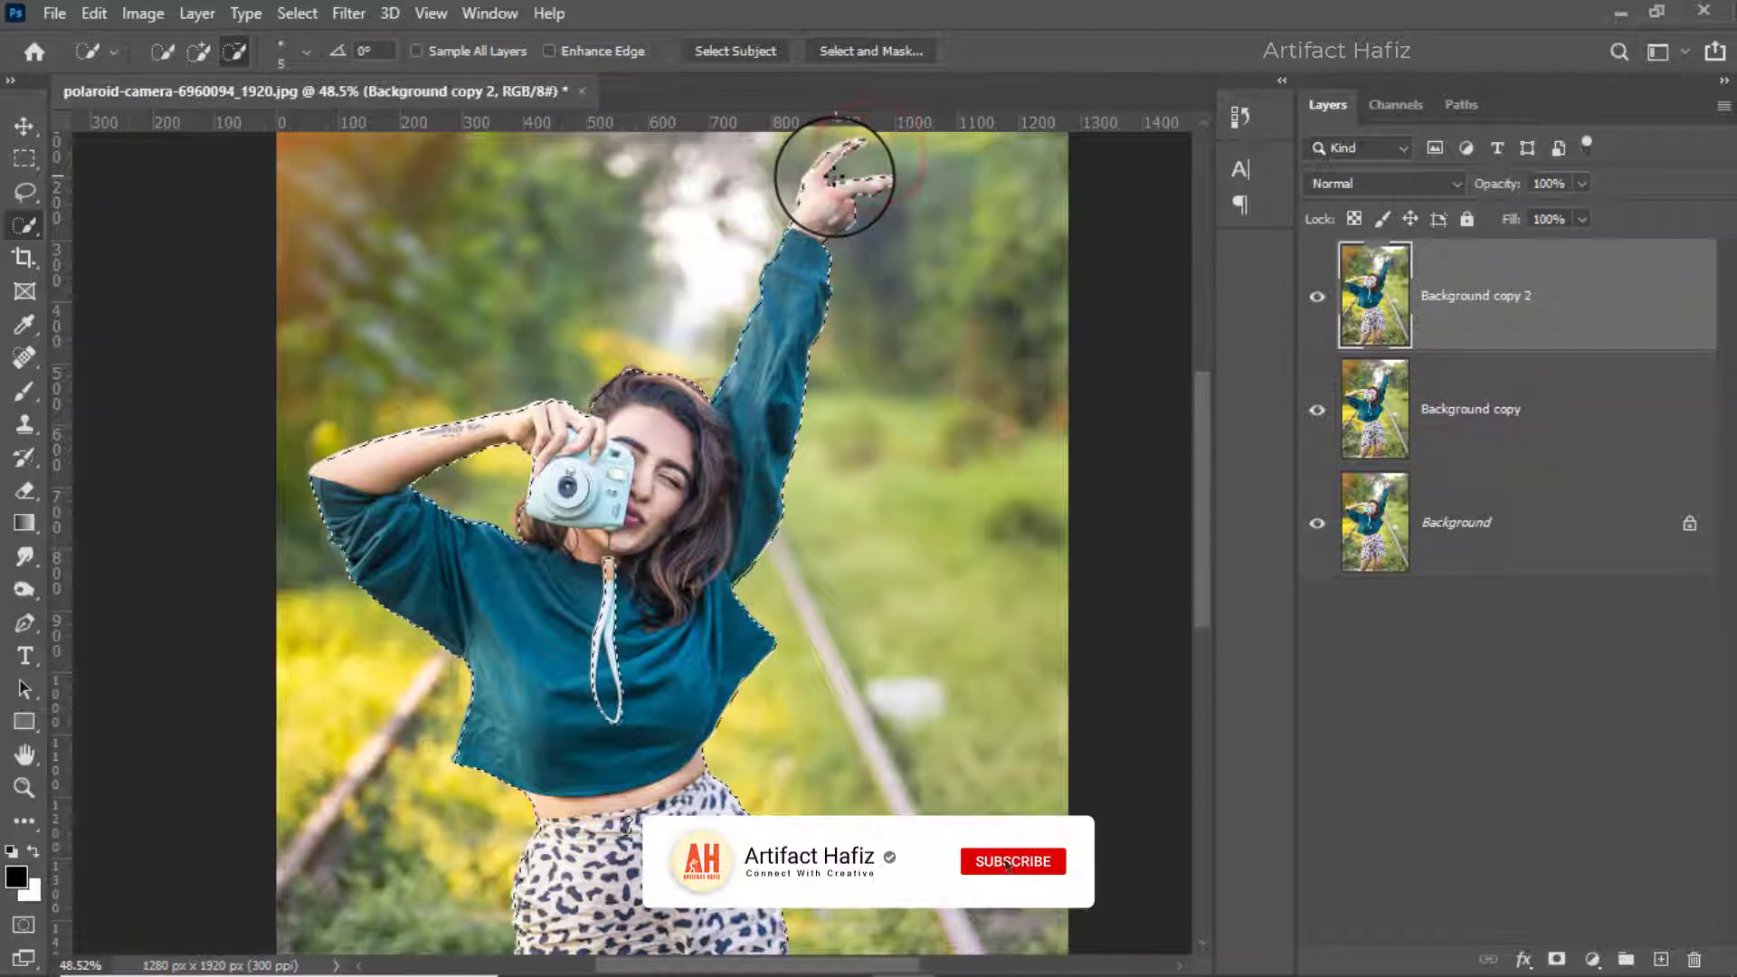
Step: Enter Select and Mask and add the camera strap to the selection with the Quick Selection tool
{"action": "left_click", "coordinate": [864, 51]}
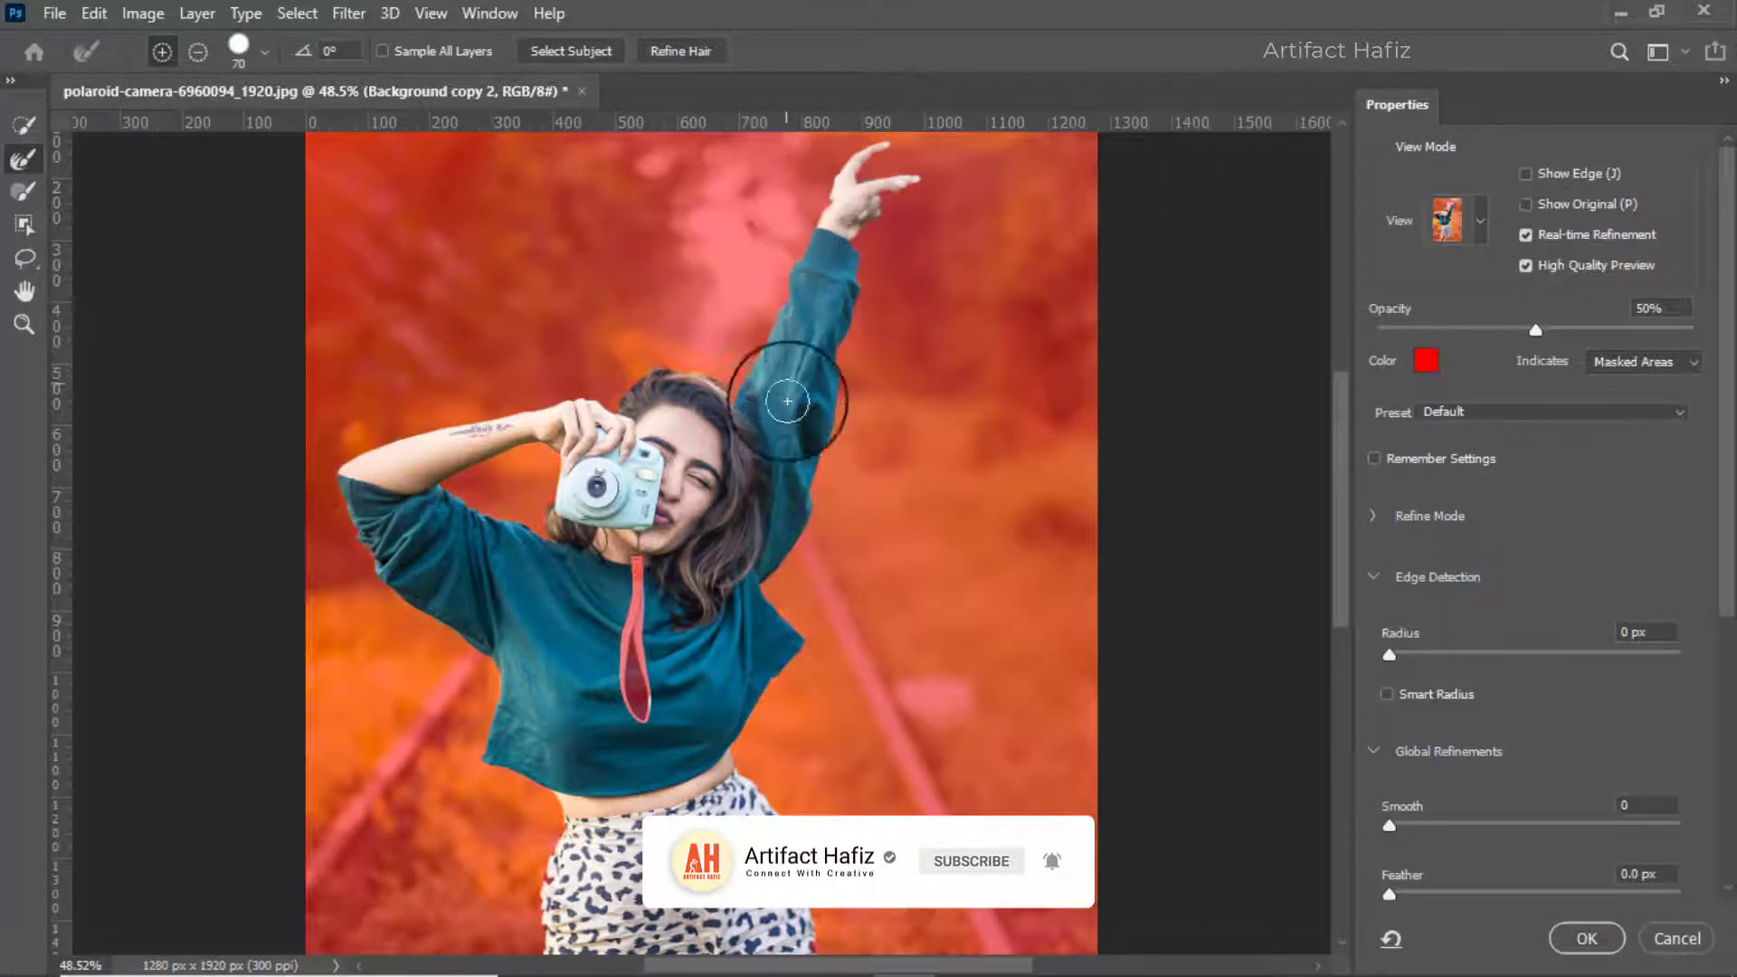
{"action": "left_click", "coordinate": [20, 125]}
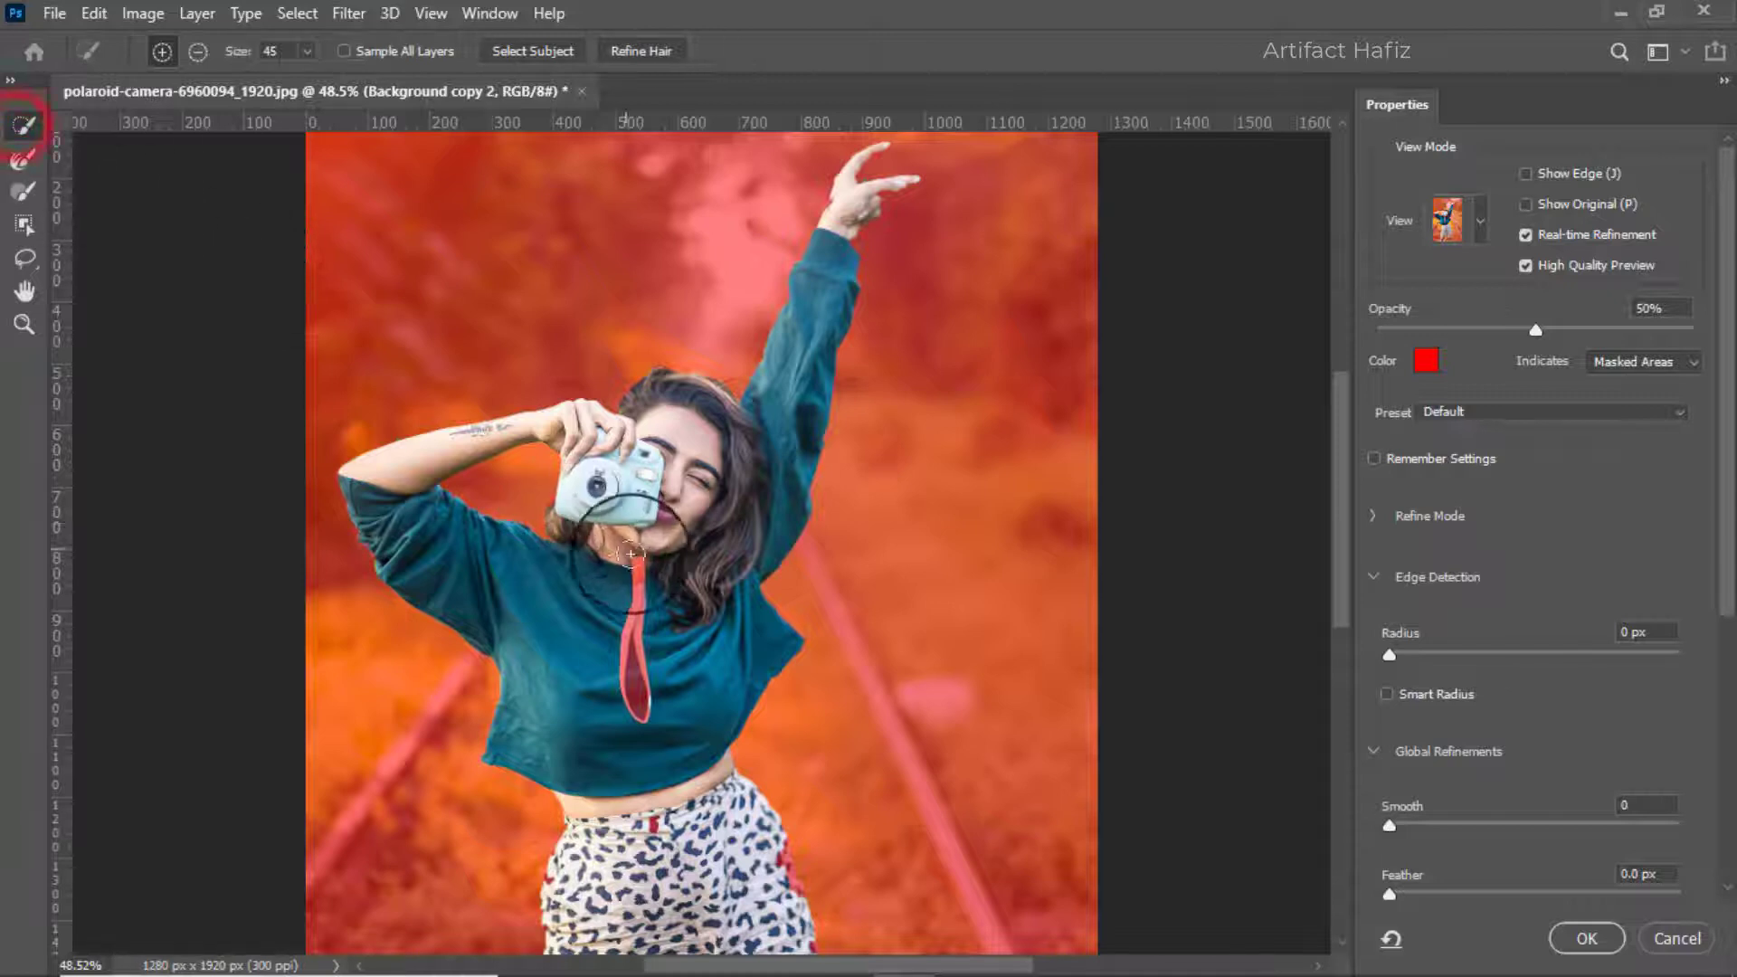
{"action": "mouse_move", "coordinate": [633, 556]}
{"action": "left_mouse_down"}
{"action": "mouse_move", "coordinate": [632, 714]}
{"action": "mouse_move", "coordinate": [635, 644]}
{"action": "left_mouse_up"}
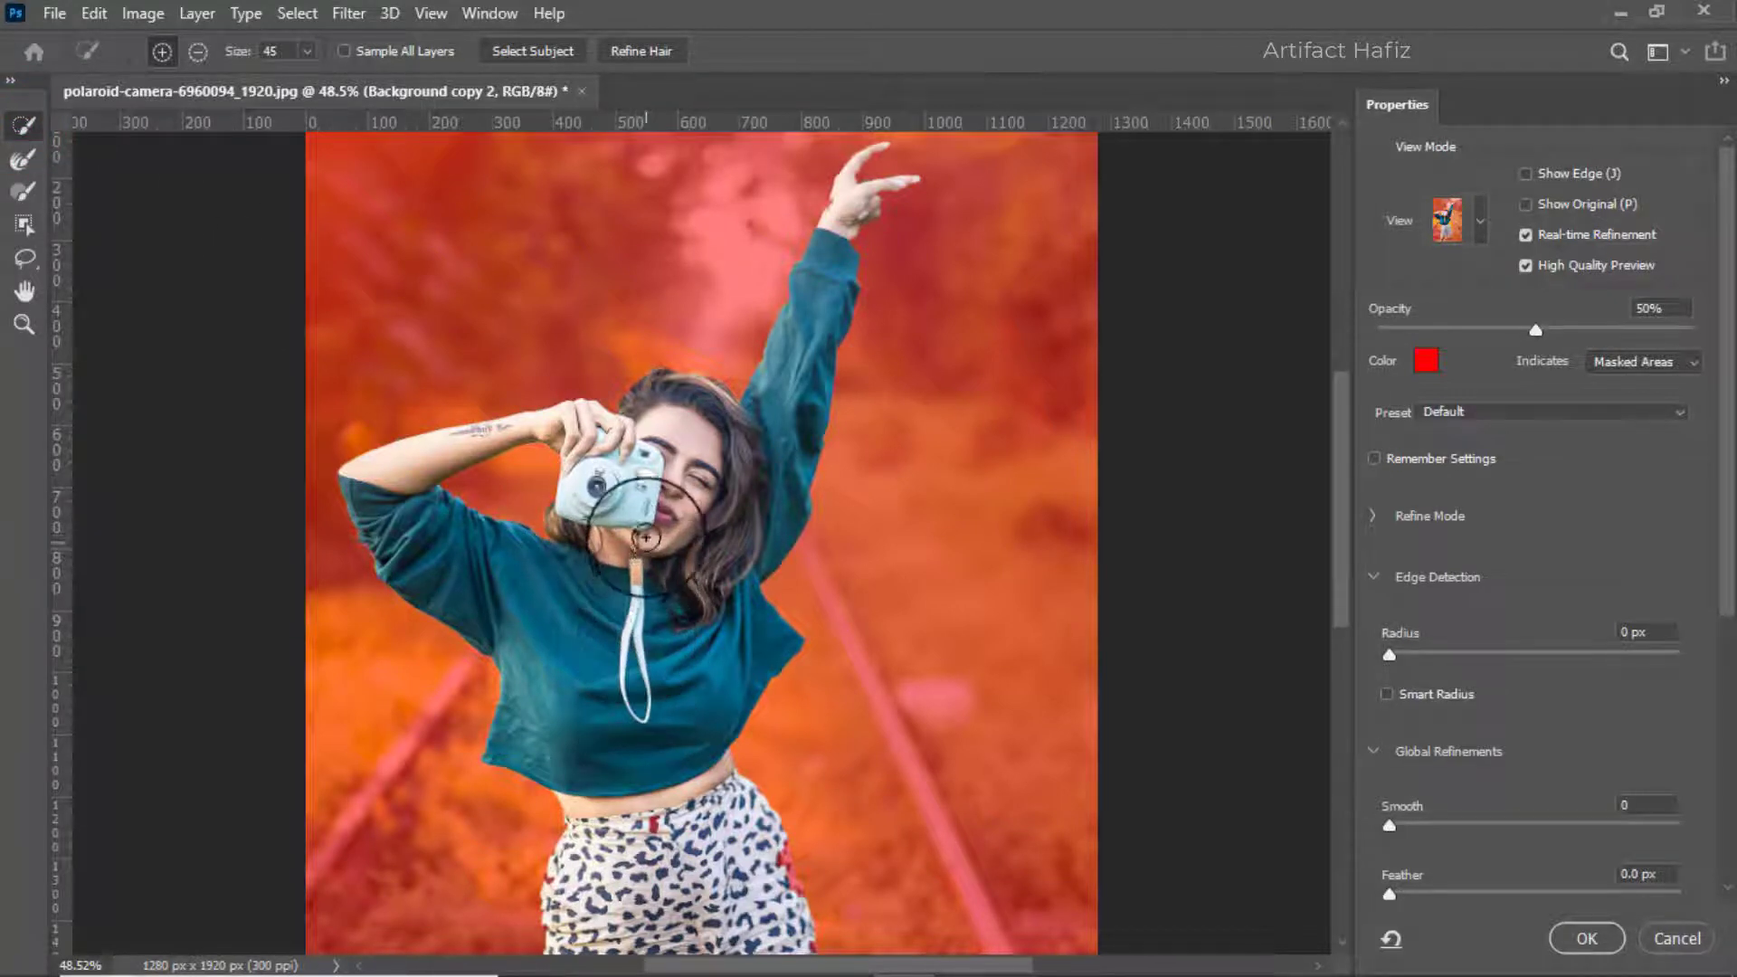
{"action": "left_click_drag", "start_coordinate": [647, 535], "coordinate": [640, 622]}
{"action": "left_click_drag", "start_coordinate": [645, 475], "coordinate": [642, 639]}
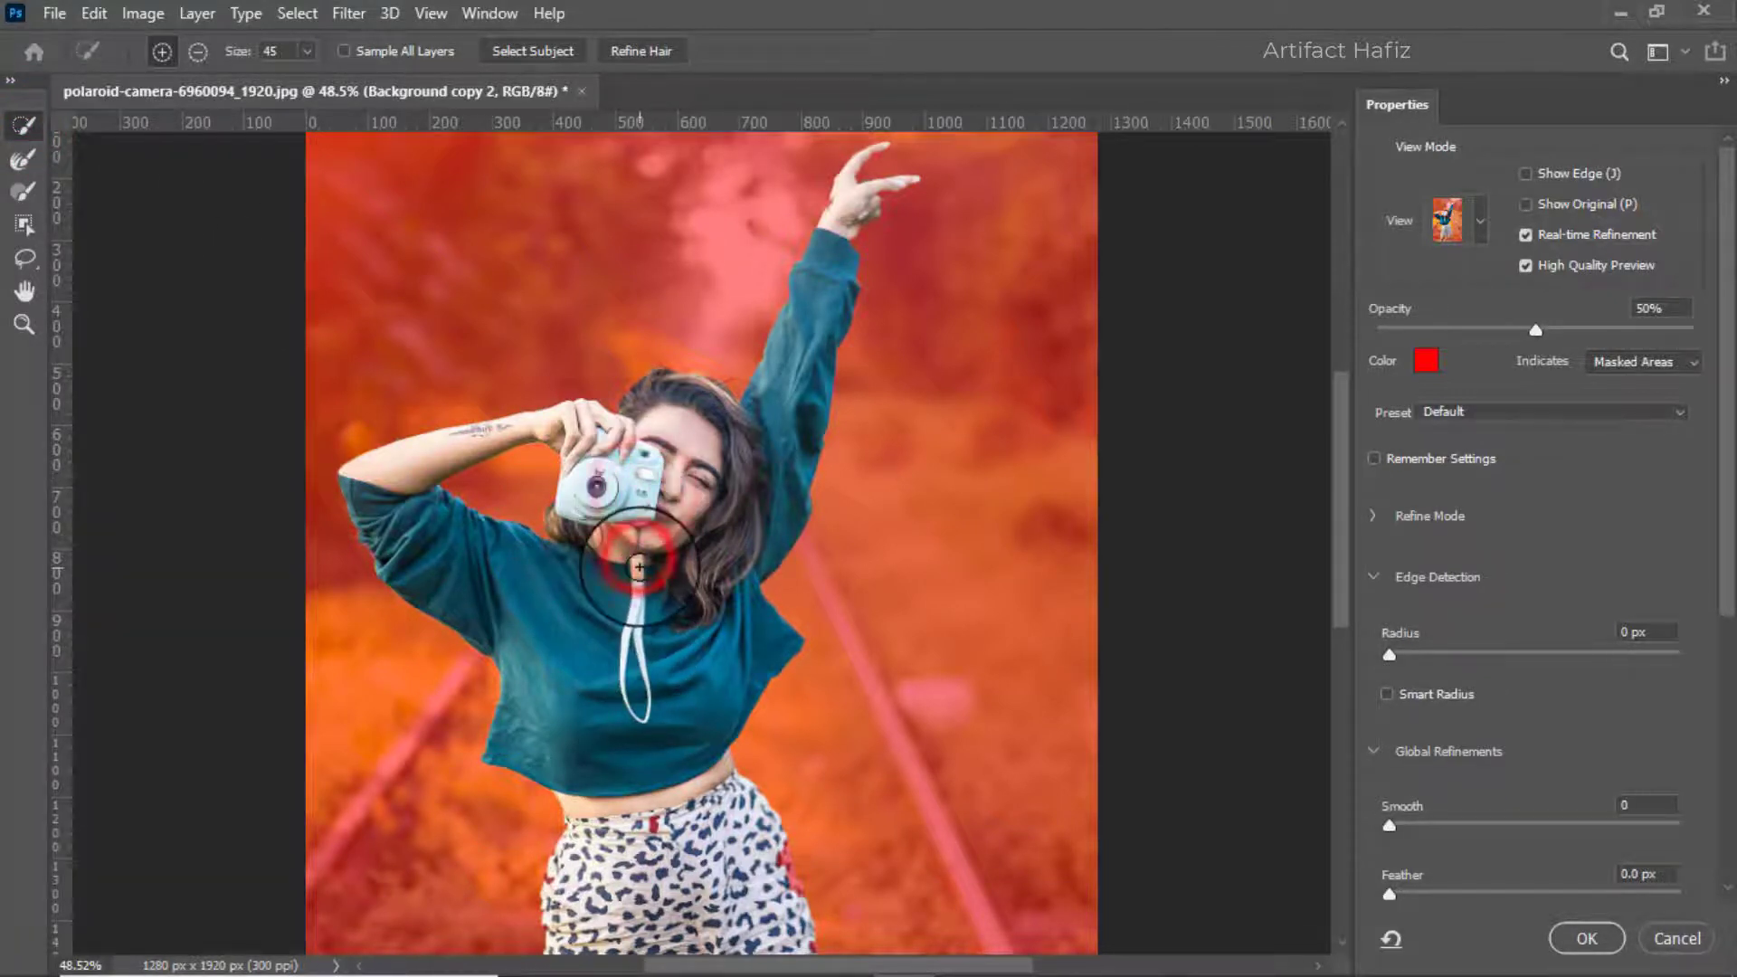
{"action": "left_click_drag", "start_coordinate": [637, 559], "coordinate": [644, 663]}
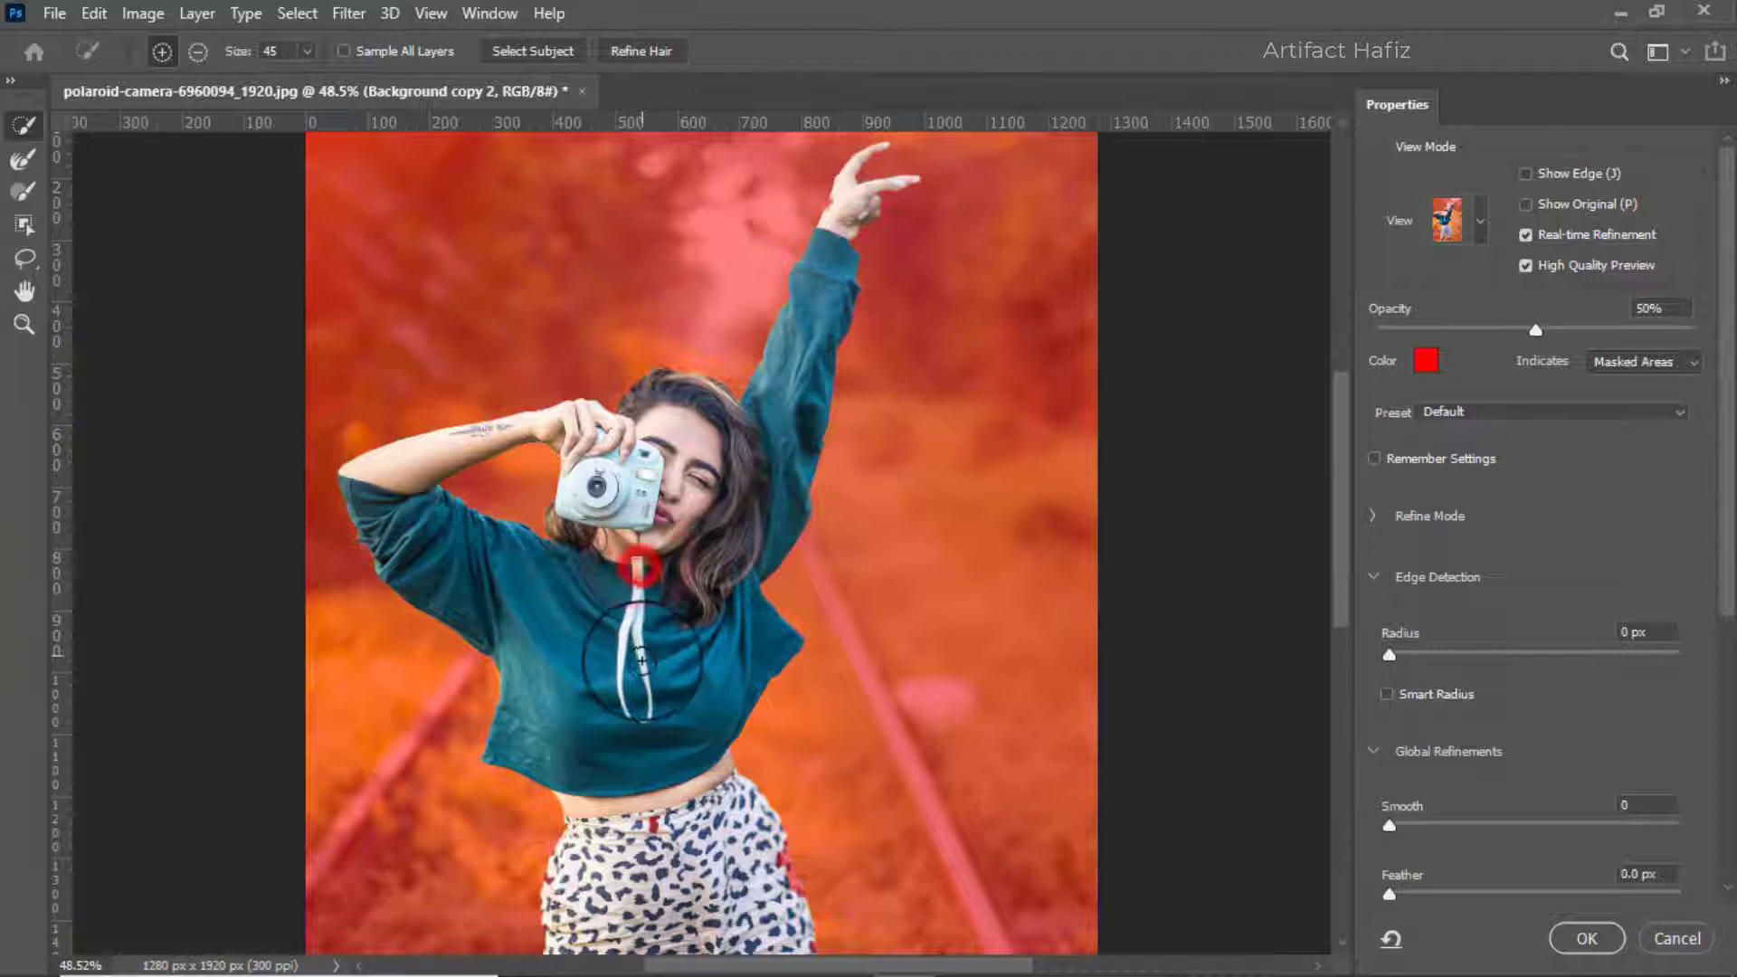
Step: Add the missing patch at the raised wrist to the selection and trim the background beside it with the Quick Selection tool
{"action": "left_click", "coordinate": [23, 160]}
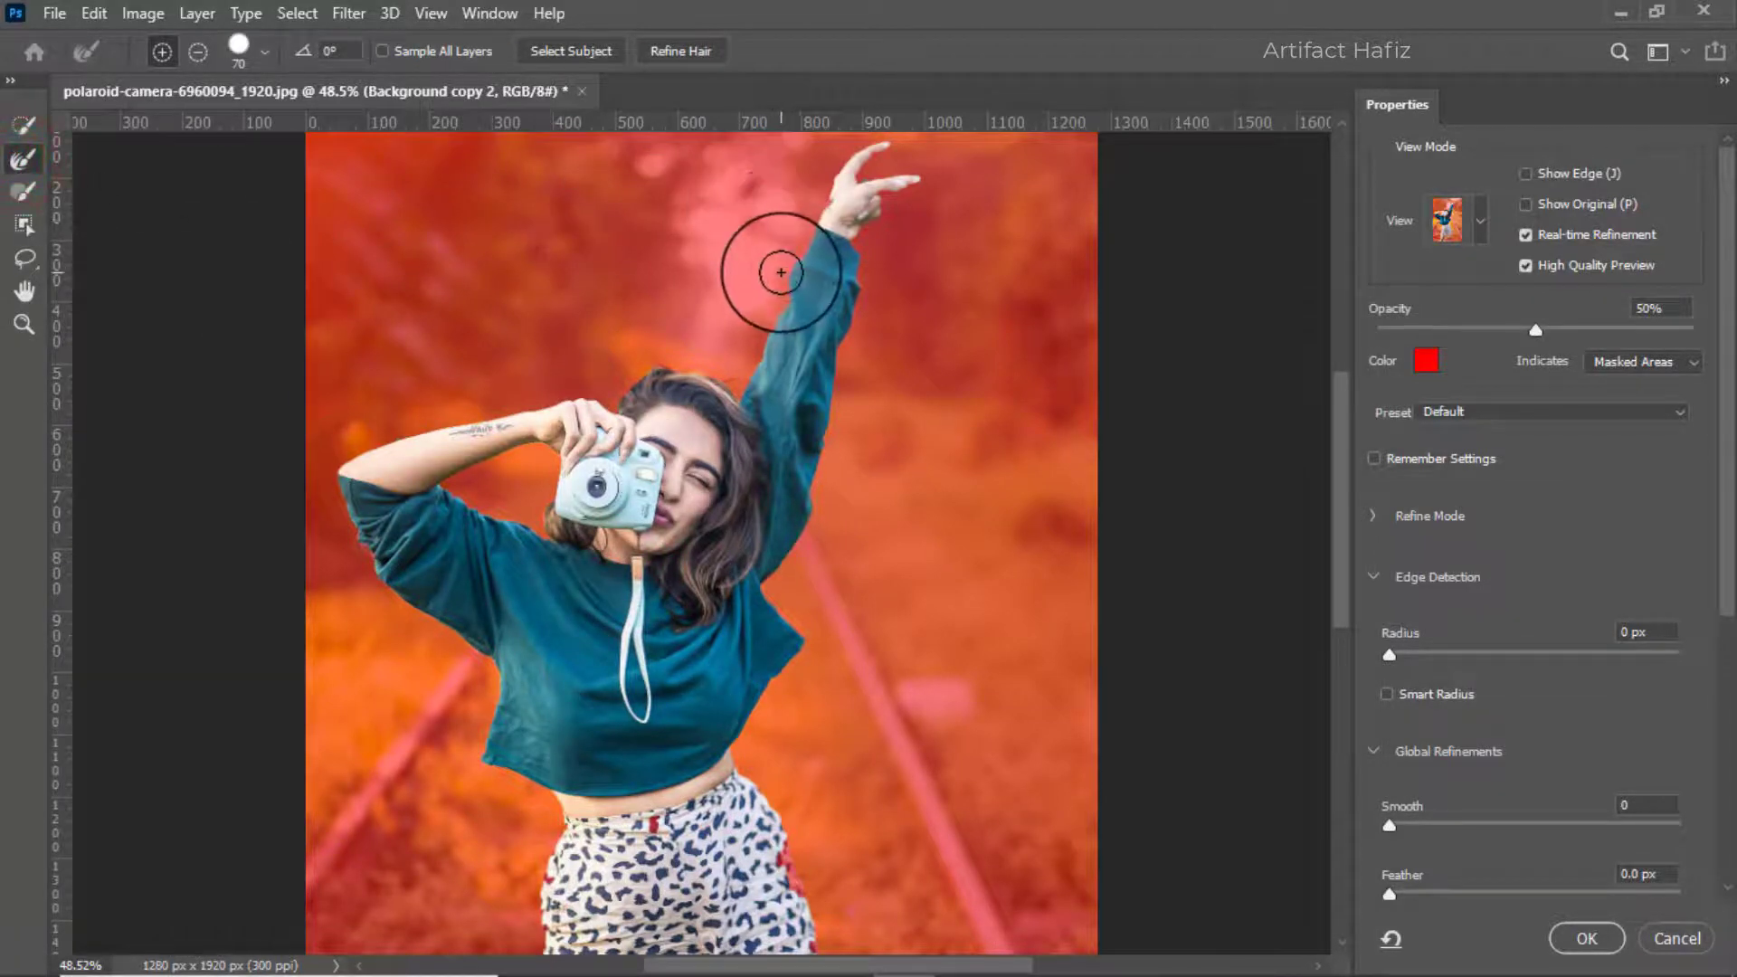
{"action": "key", "text": "bracketleft"}
{"action": "key", "text": "bracketleft"}
{"action": "key", "text": "bracketleft"}
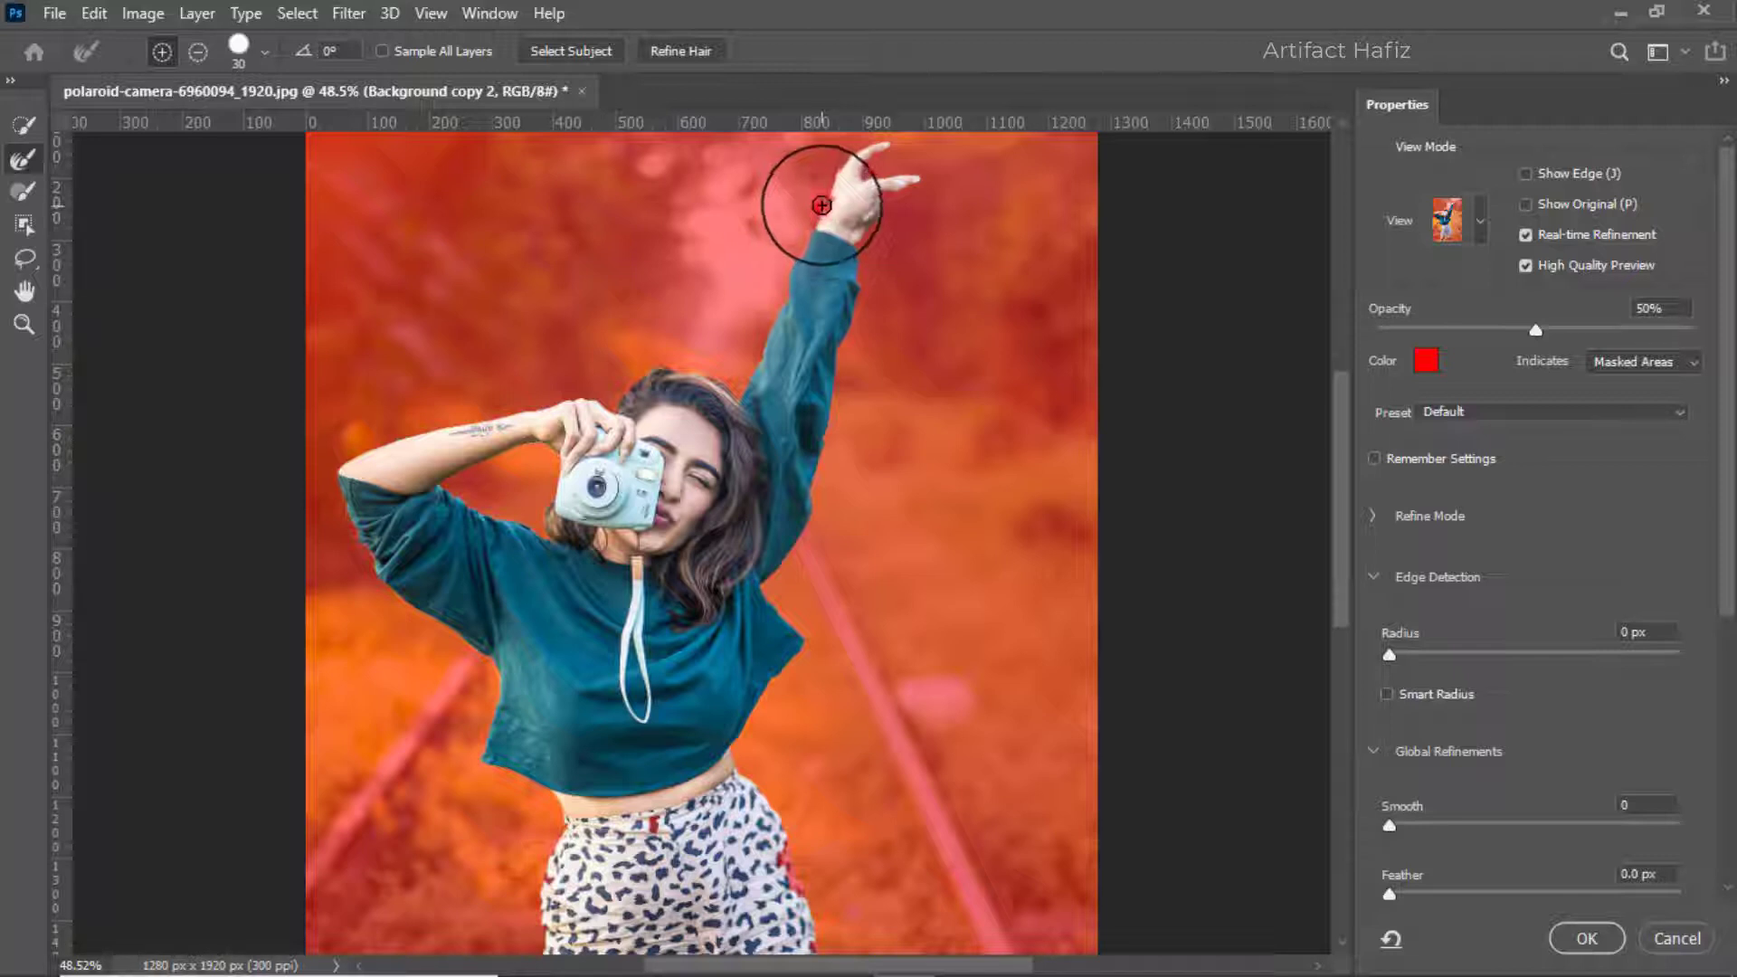
{"action": "key", "text": "alt"}
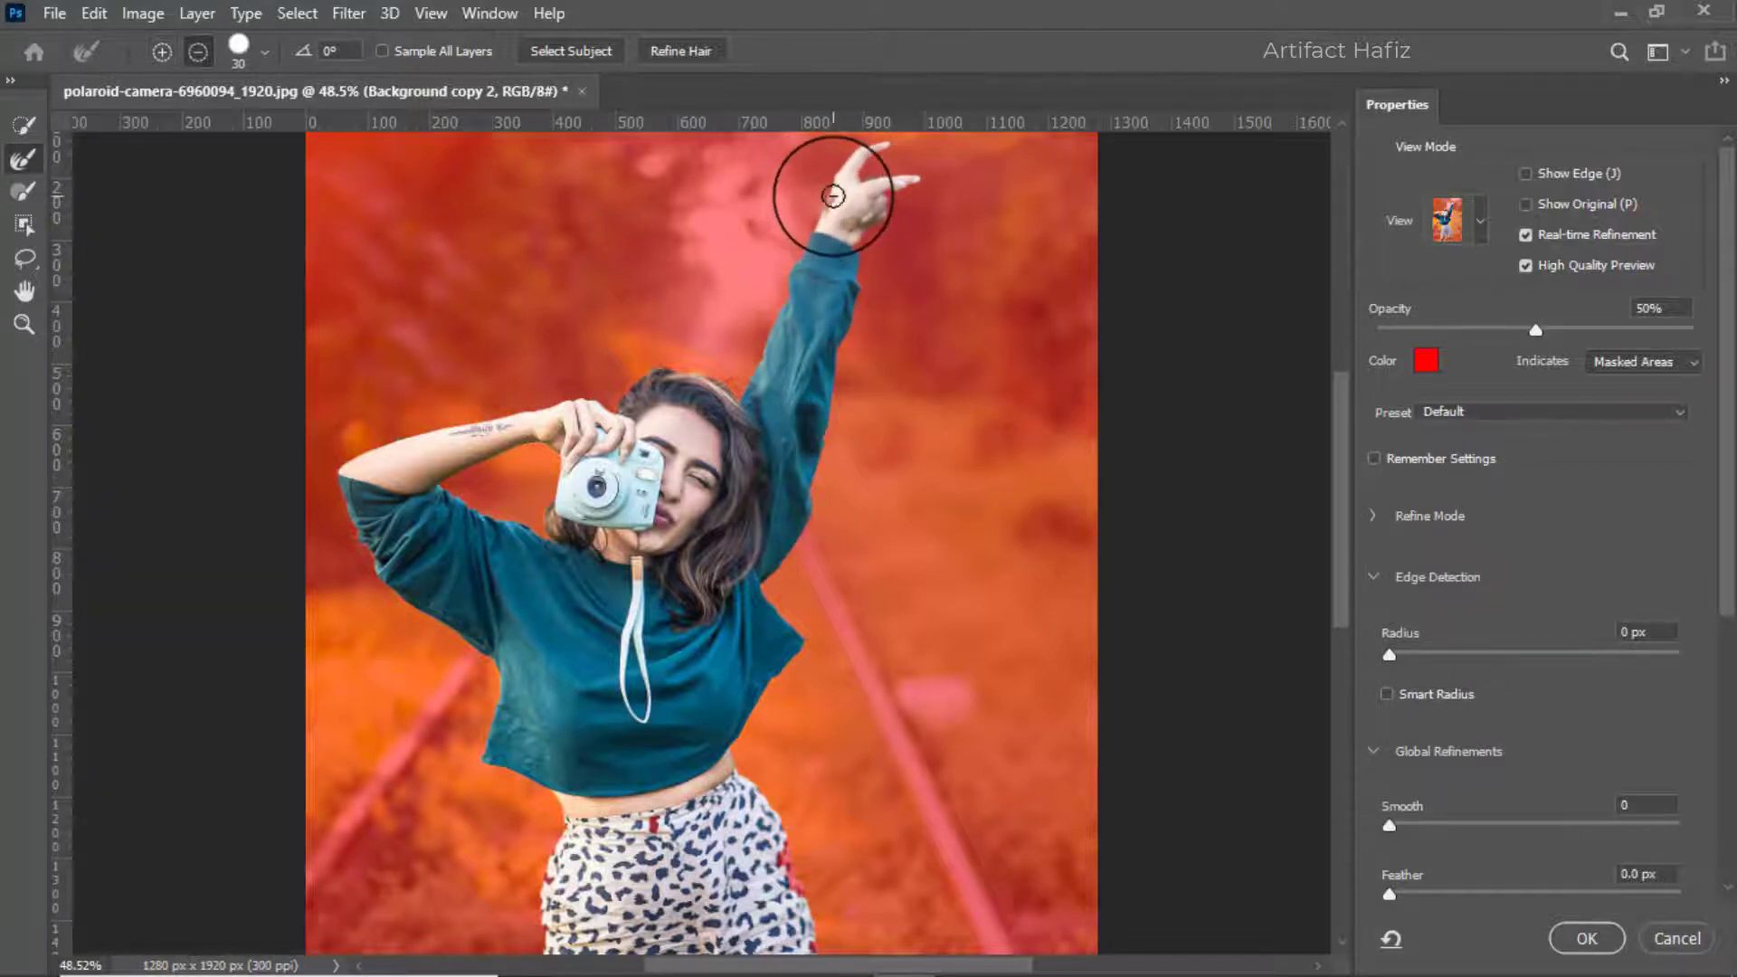
{"action": "scroll", "coordinate": [834, 196], "scroll_direction": "up", "scroll_amount": 6}
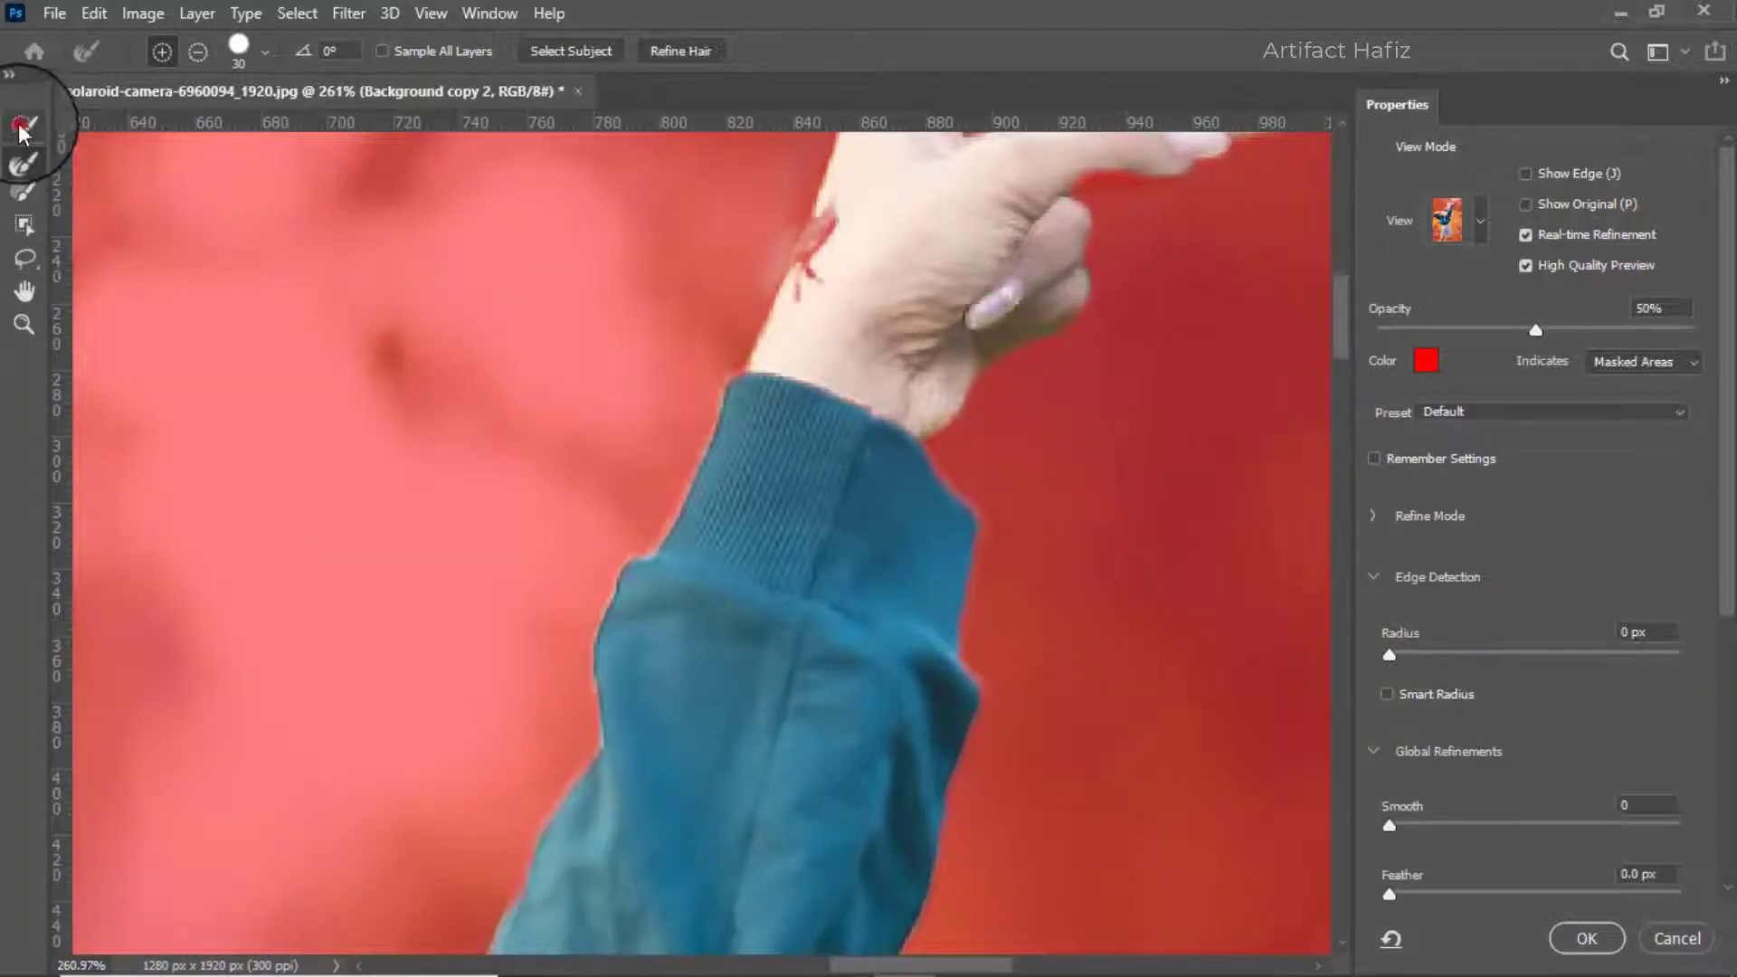
{"action": "left_click", "coordinate": [22, 128]}
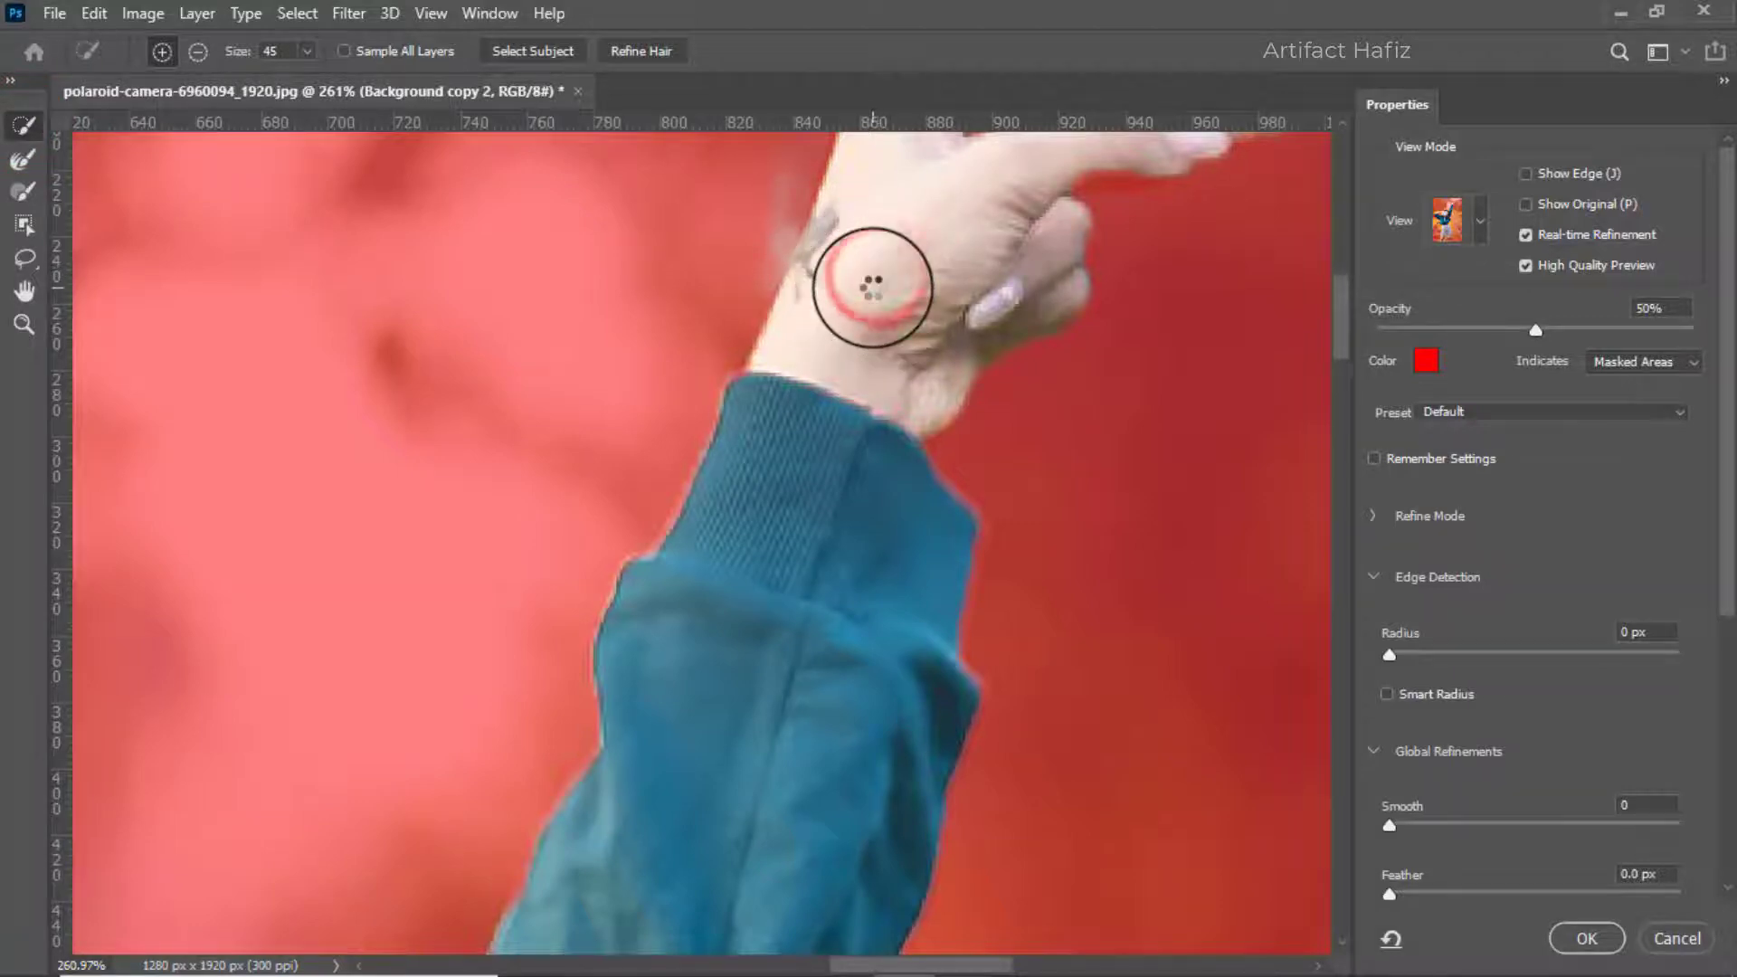
{"action": "scroll", "coordinate": [877, 287], "scroll_direction": "down", "scroll_amount": 2}
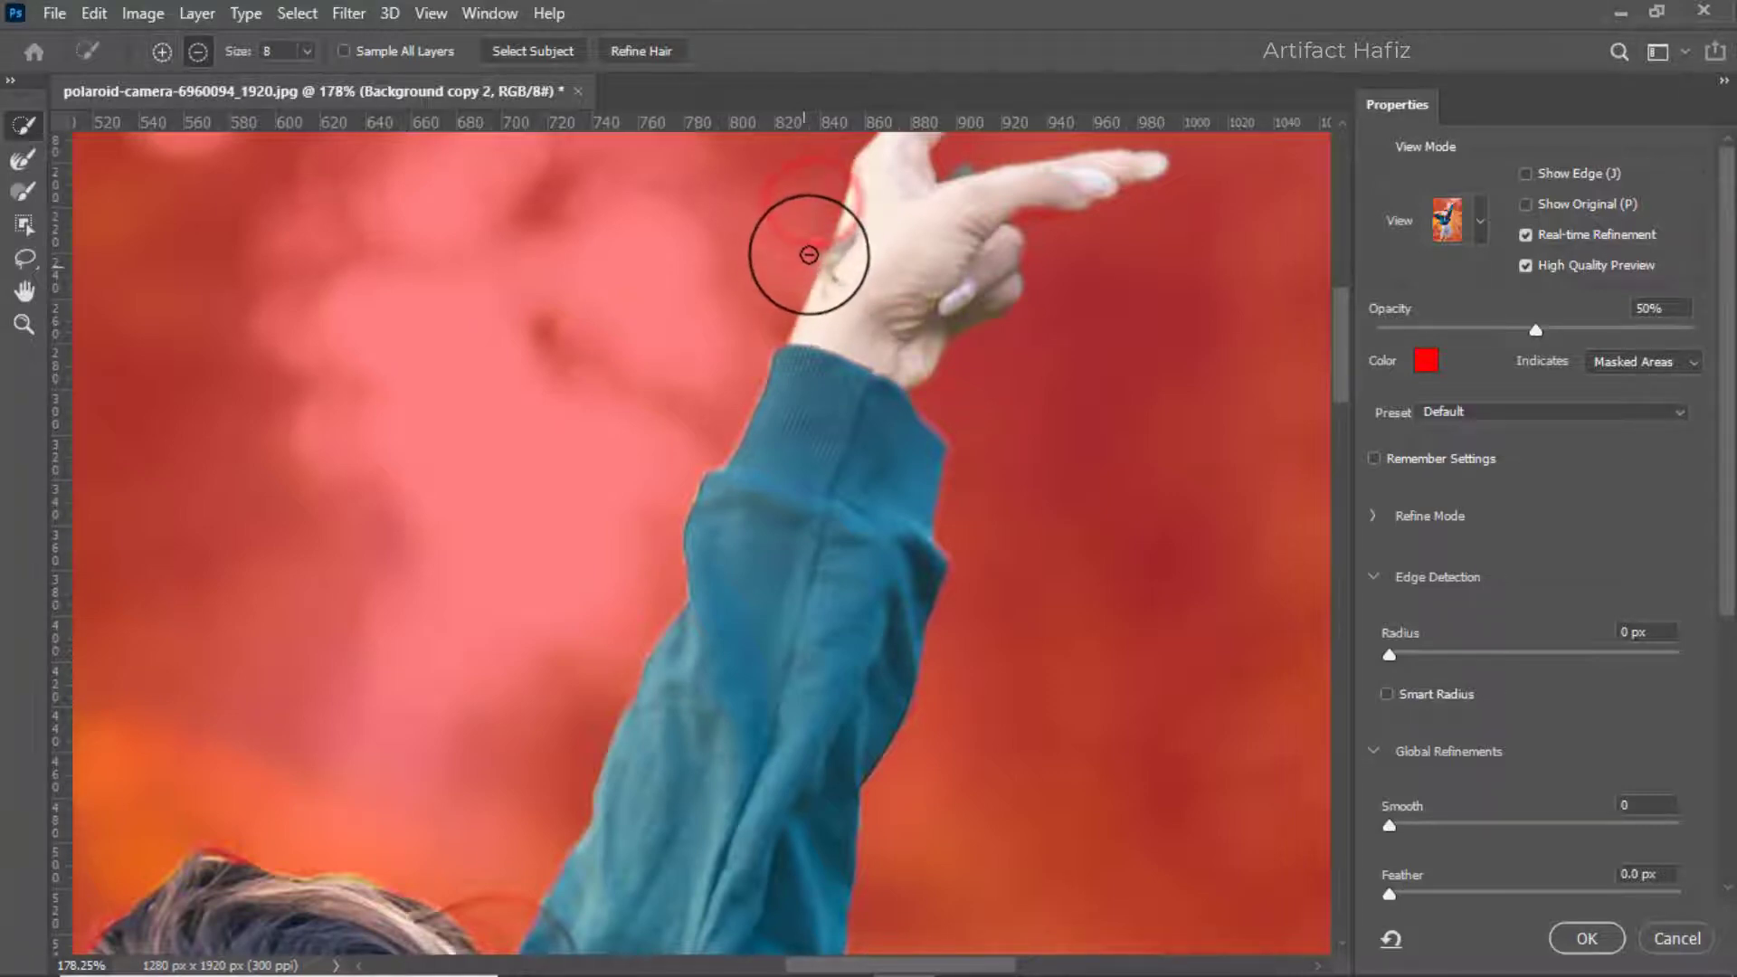
{"action": "scroll", "coordinate": [684, 274], "scroll_direction": "up", "scroll_amount": 2}
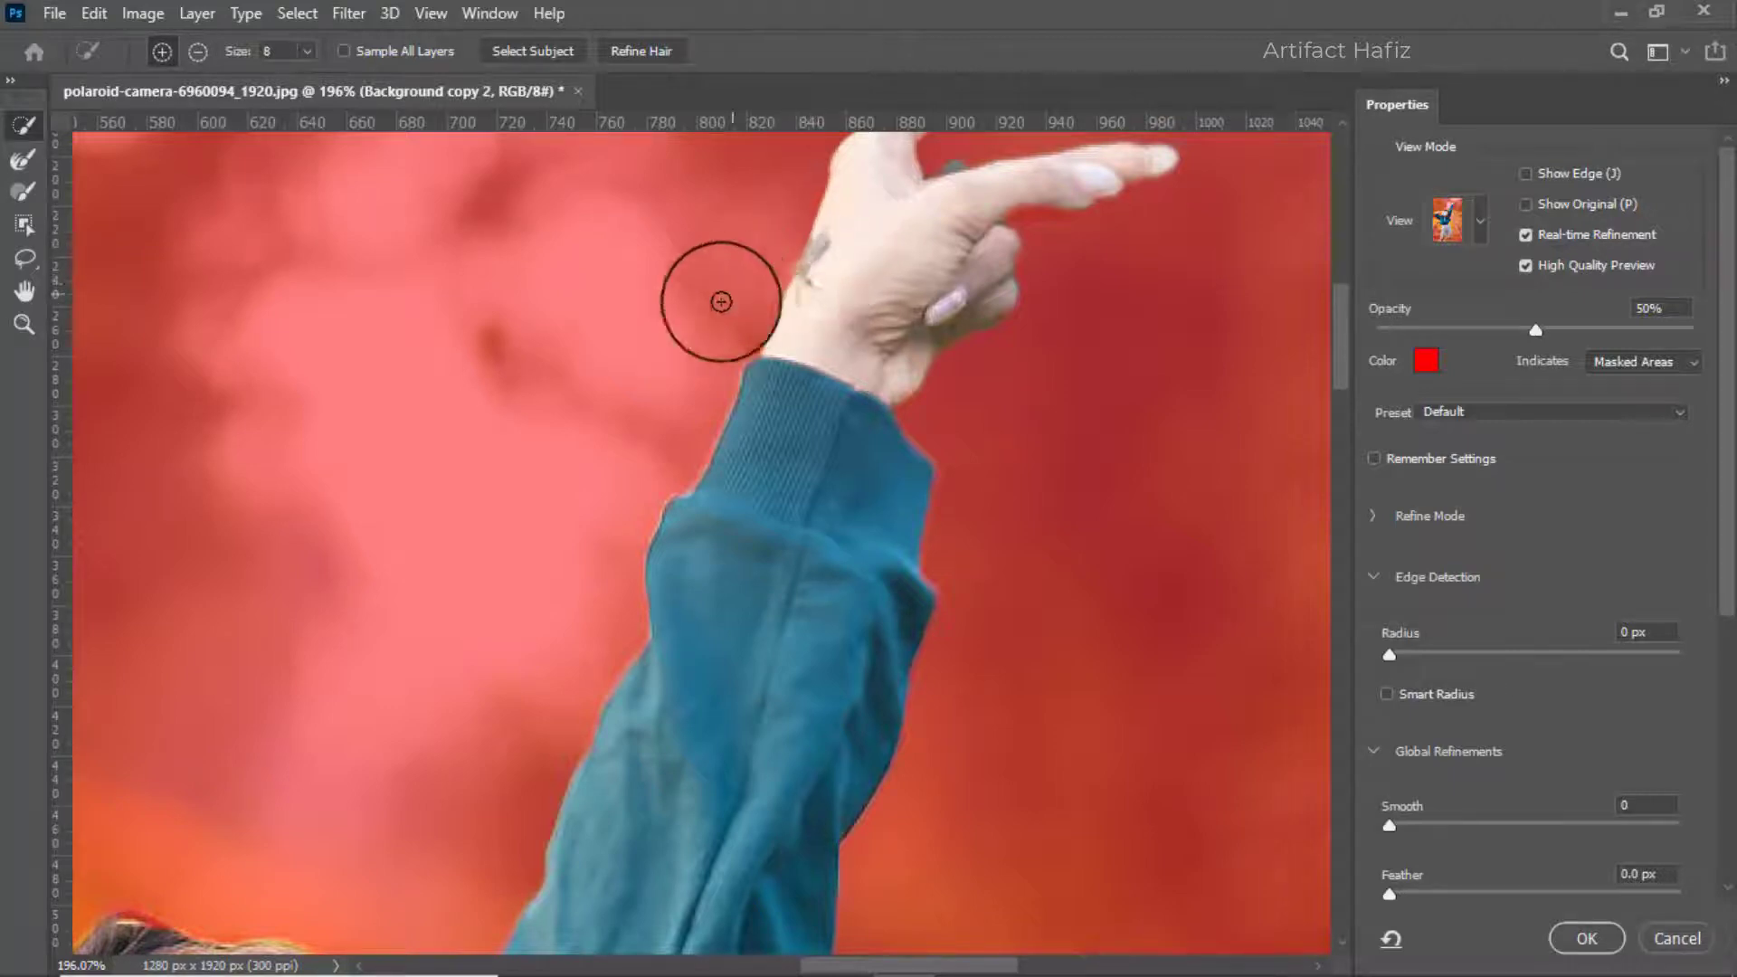
{"action": "scroll", "coordinate": [721, 303], "scroll_direction": "down", "scroll_amount": 4}
Step: Clear the leftover background between the raised hand's fingers using the Refine Edge Brush at size 30
{"action": "left_click", "coordinate": [24, 160]}
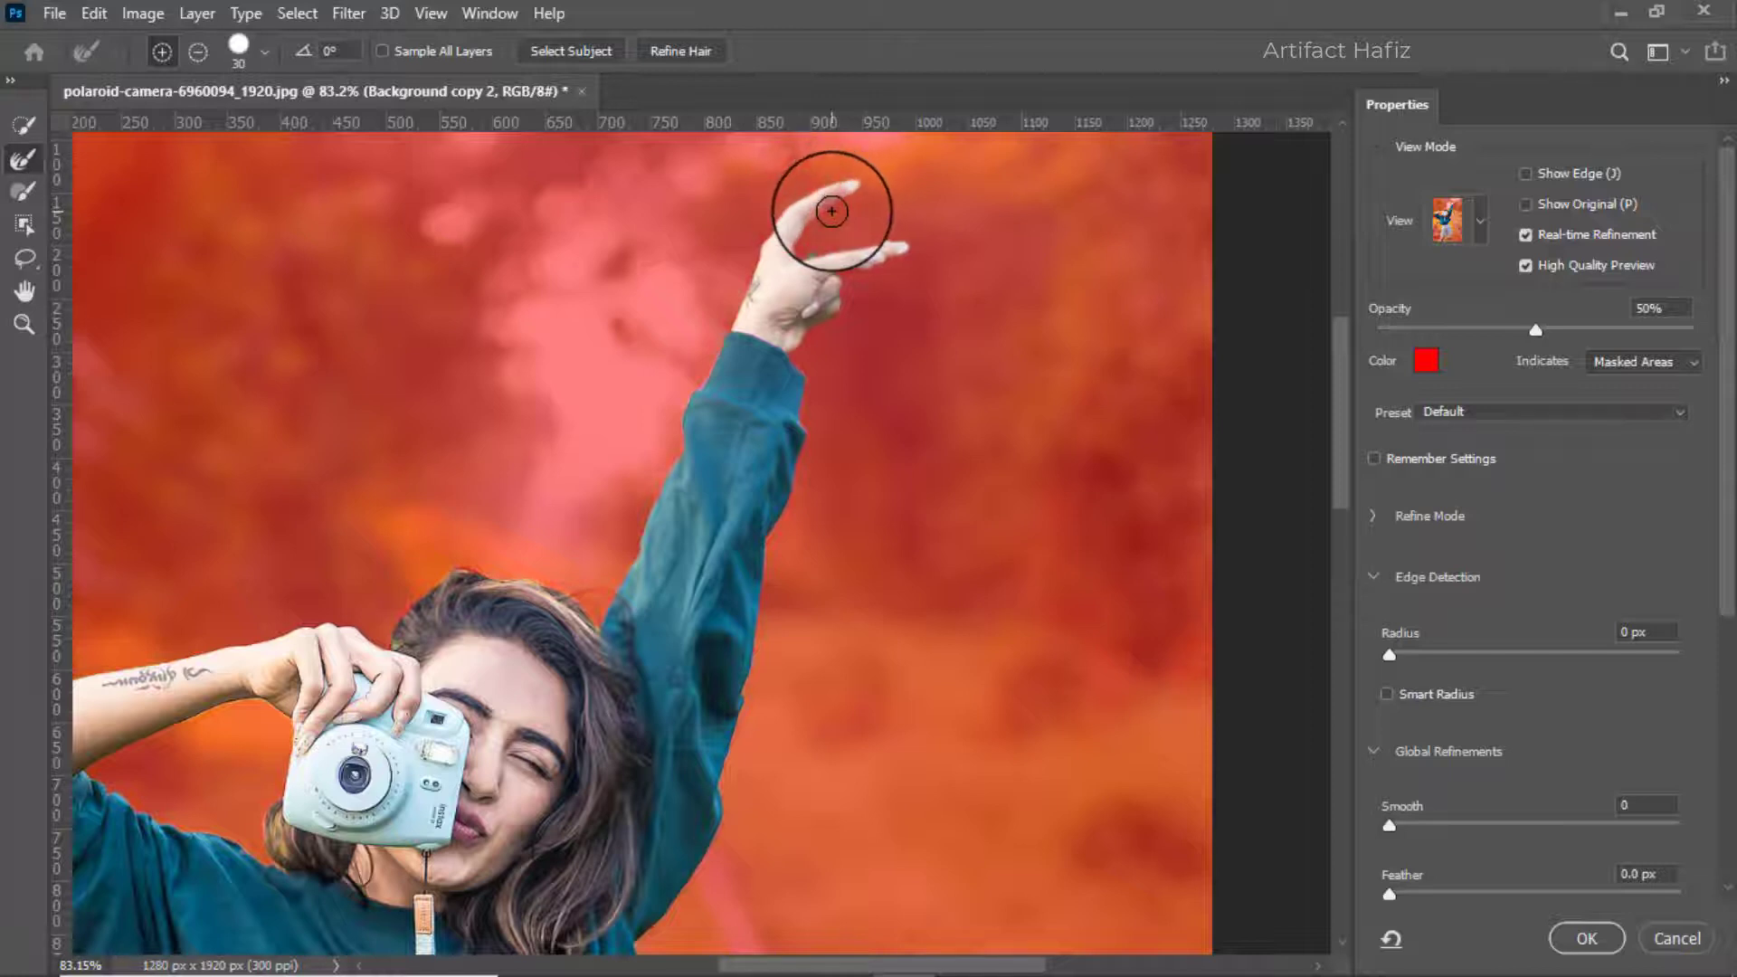
{"action": "left_click", "coordinate": [23, 125]}
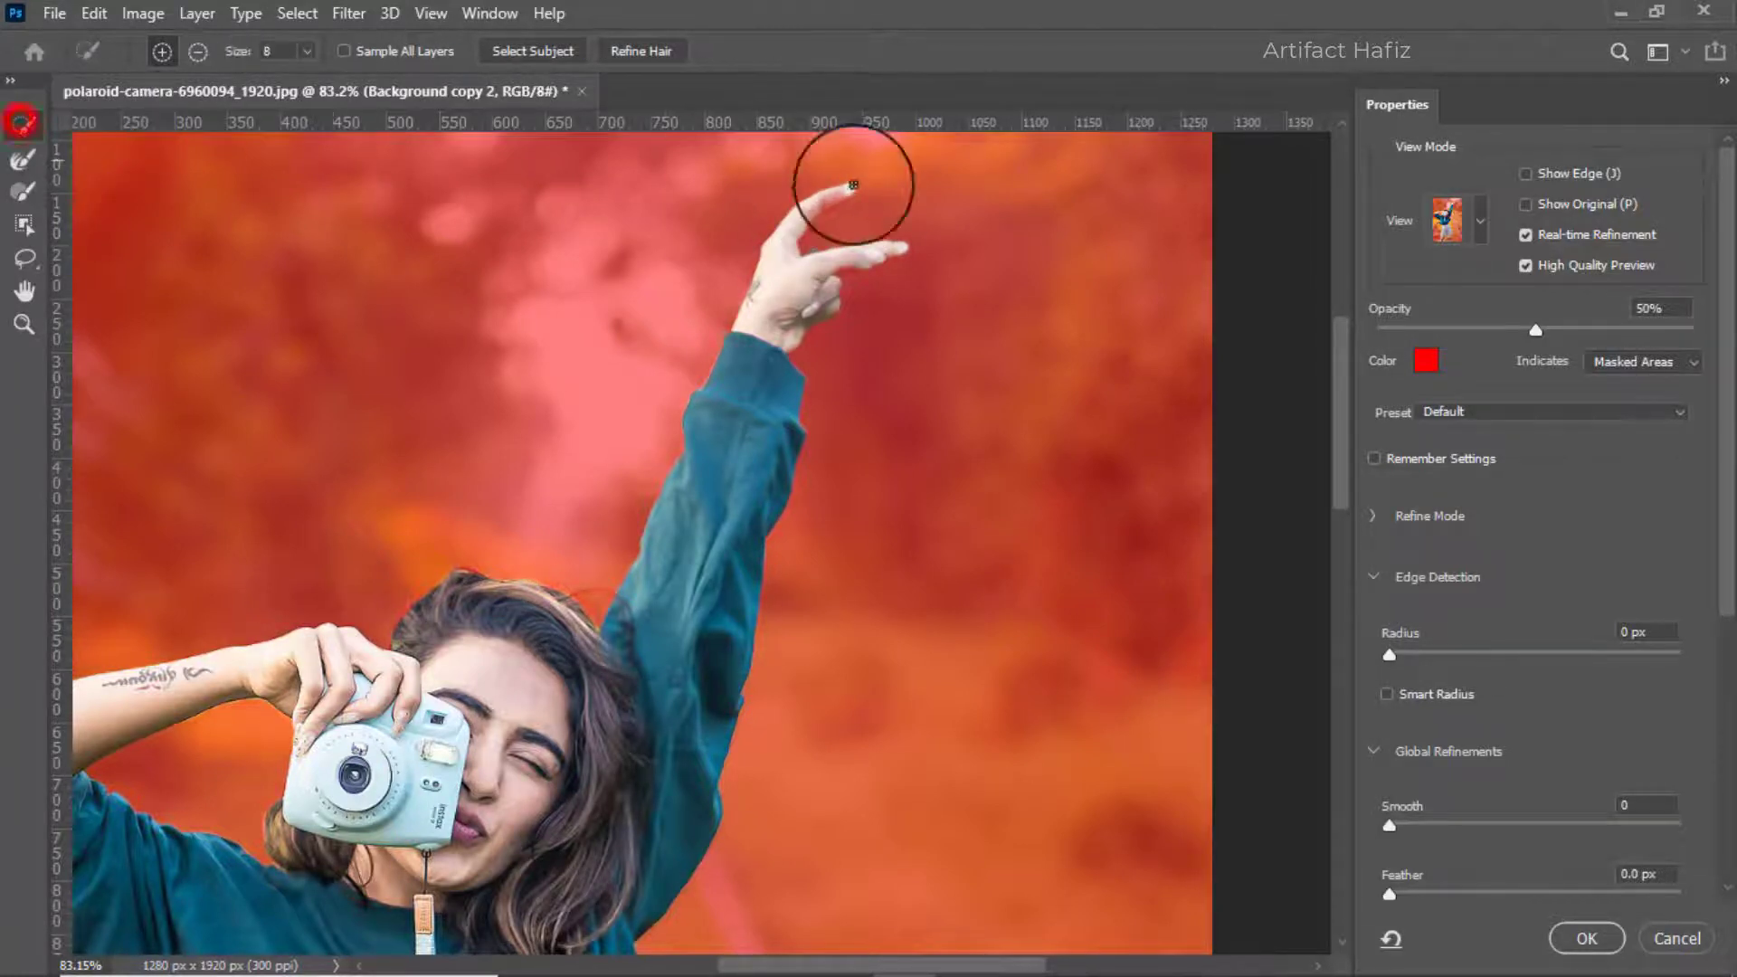
{"action": "scroll", "coordinate": [833, 185], "scroll_direction": "up", "scroll_amount": 5}
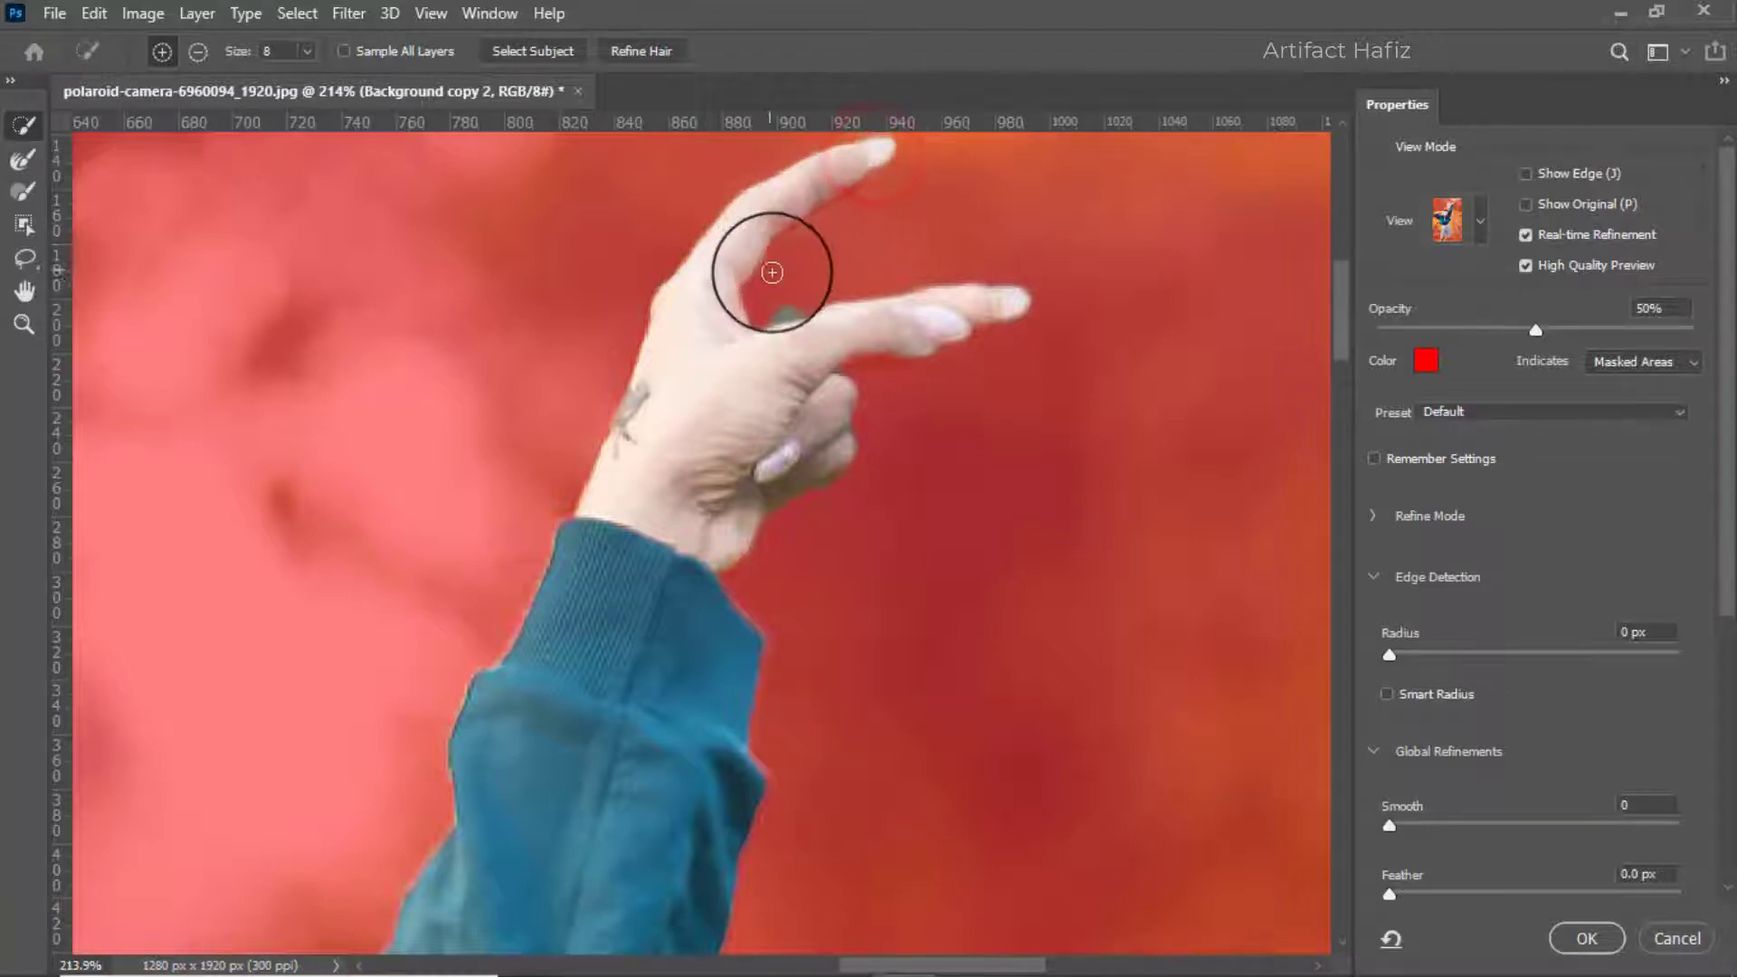
{"action": "left_click", "coordinate": [24, 161]}
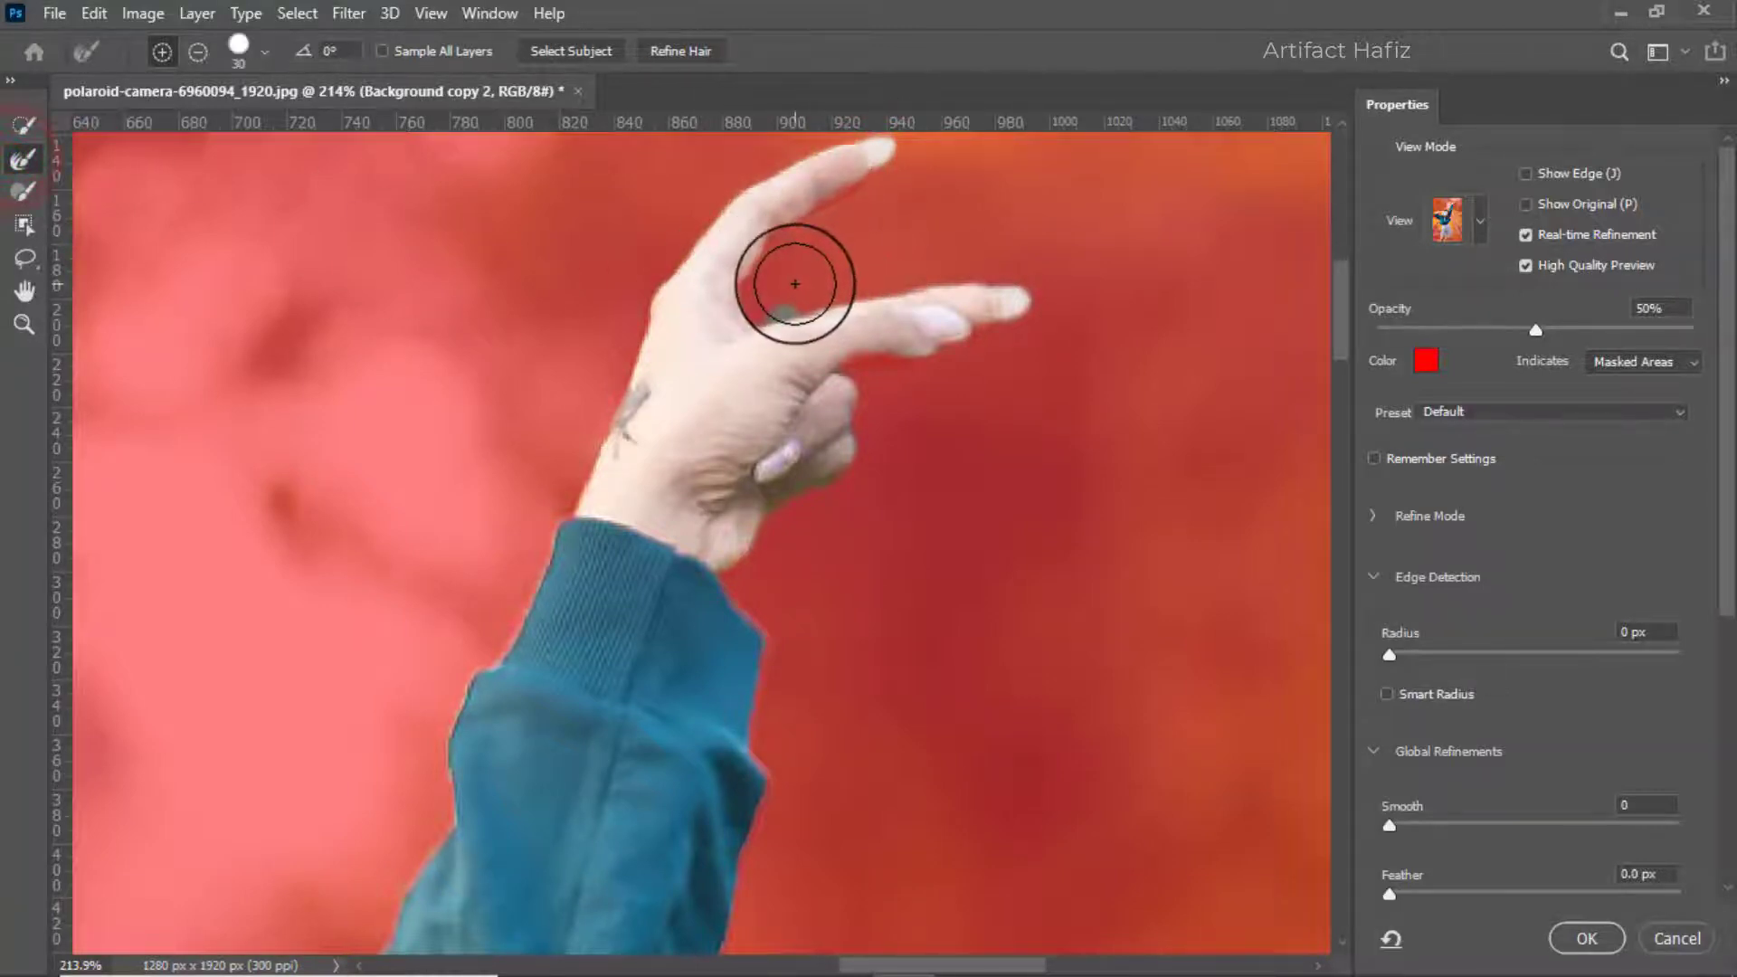
{"action": "left_click", "coordinate": [785, 284]}
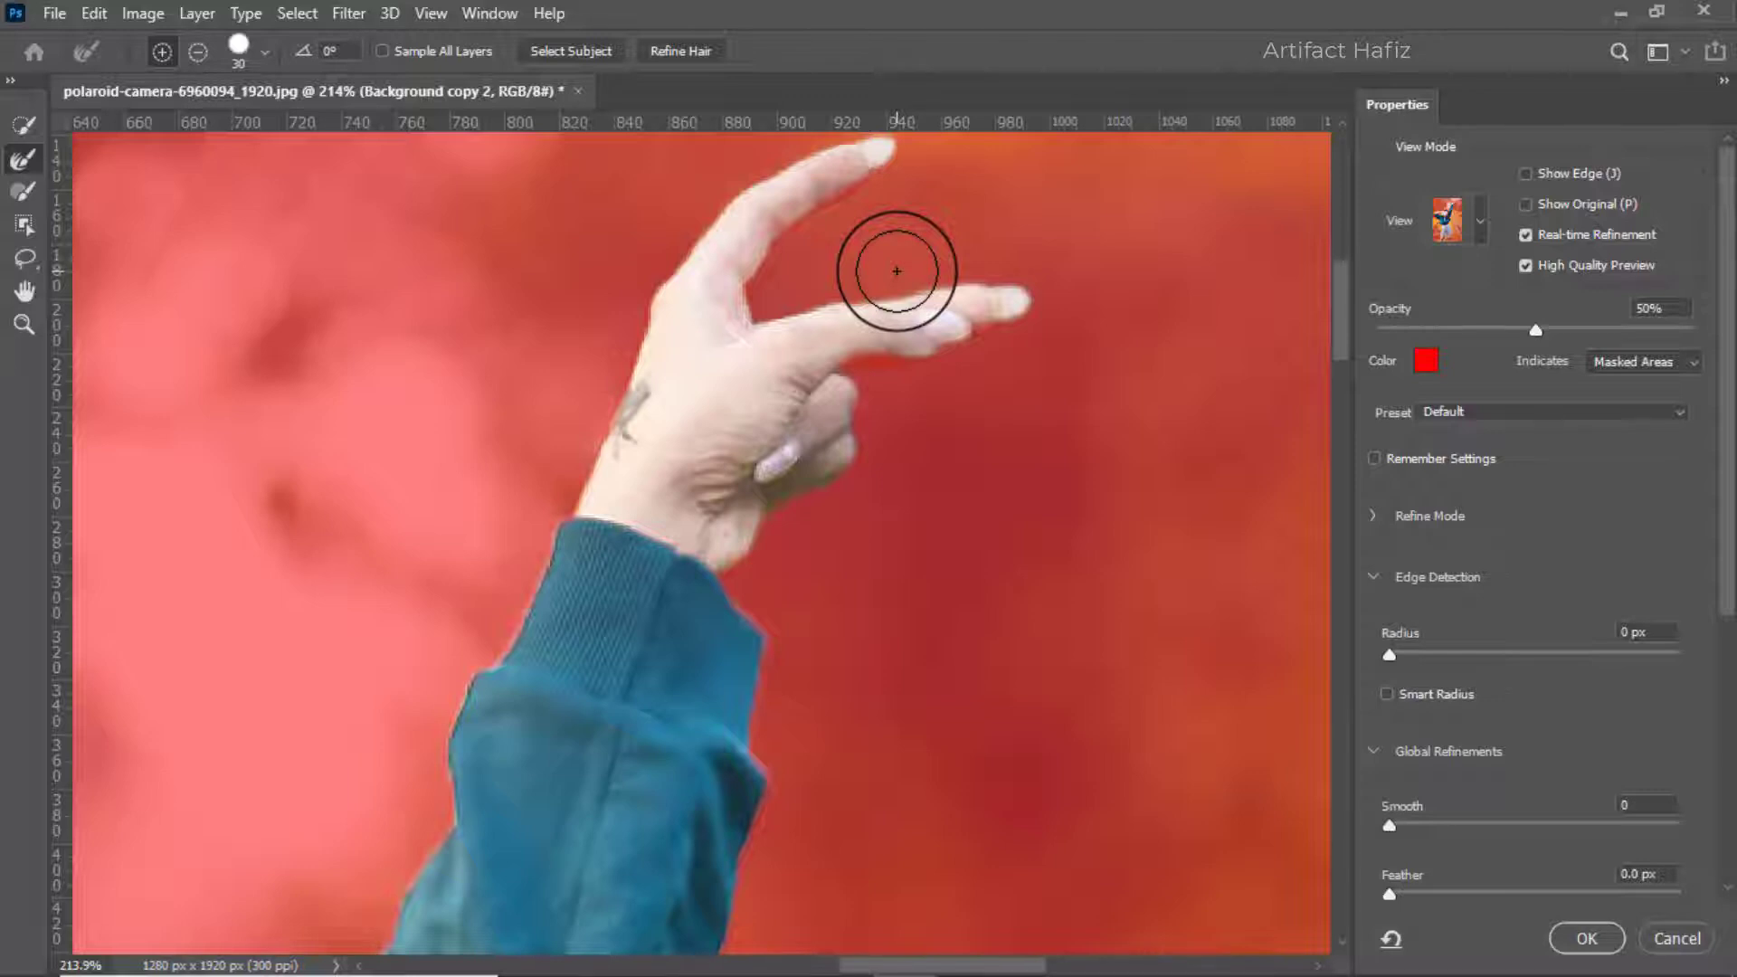
Step: Refine the edge around the raised hand's lower fingertips using the Refine Edge Brush at size 9
{"action": "key", "text": "bracketleft"}
{"action": "key", "text": "bracketleft"}
{"action": "key", "text": "bracketleft"}
{"action": "key", "text": "bracketleft"}
{"action": "key", "text": "bracketleft"}
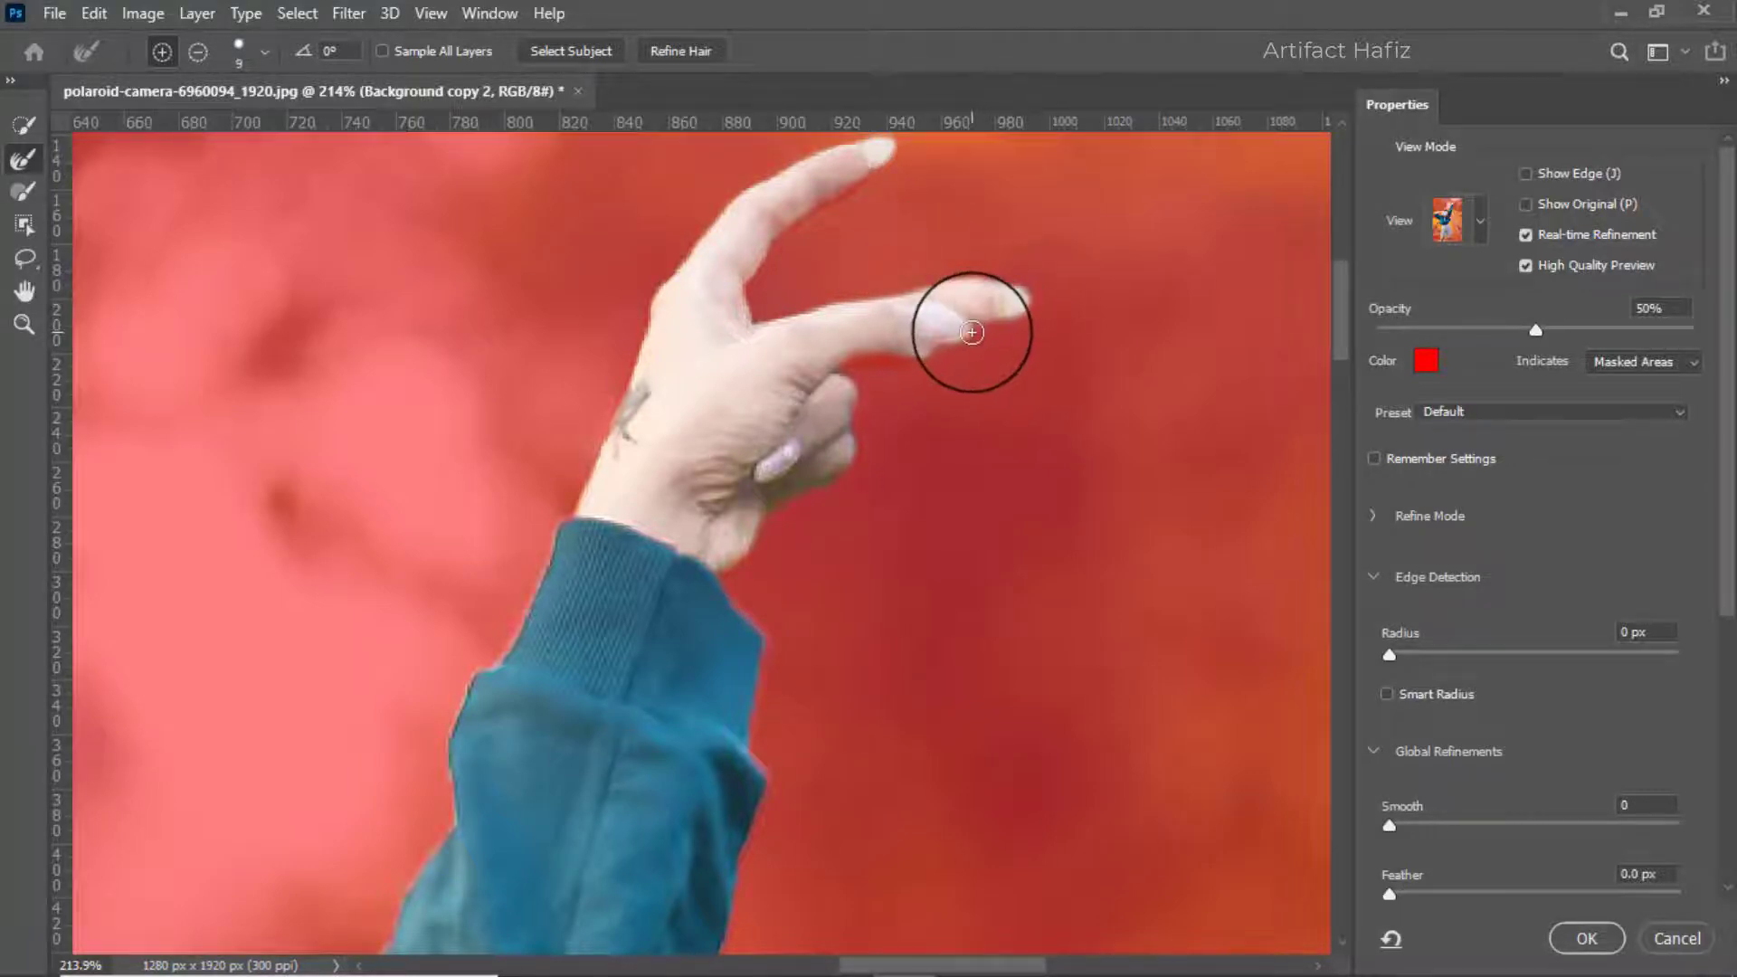
{"action": "left_click_drag", "start_coordinate": [967, 334], "coordinate": [946, 345]}
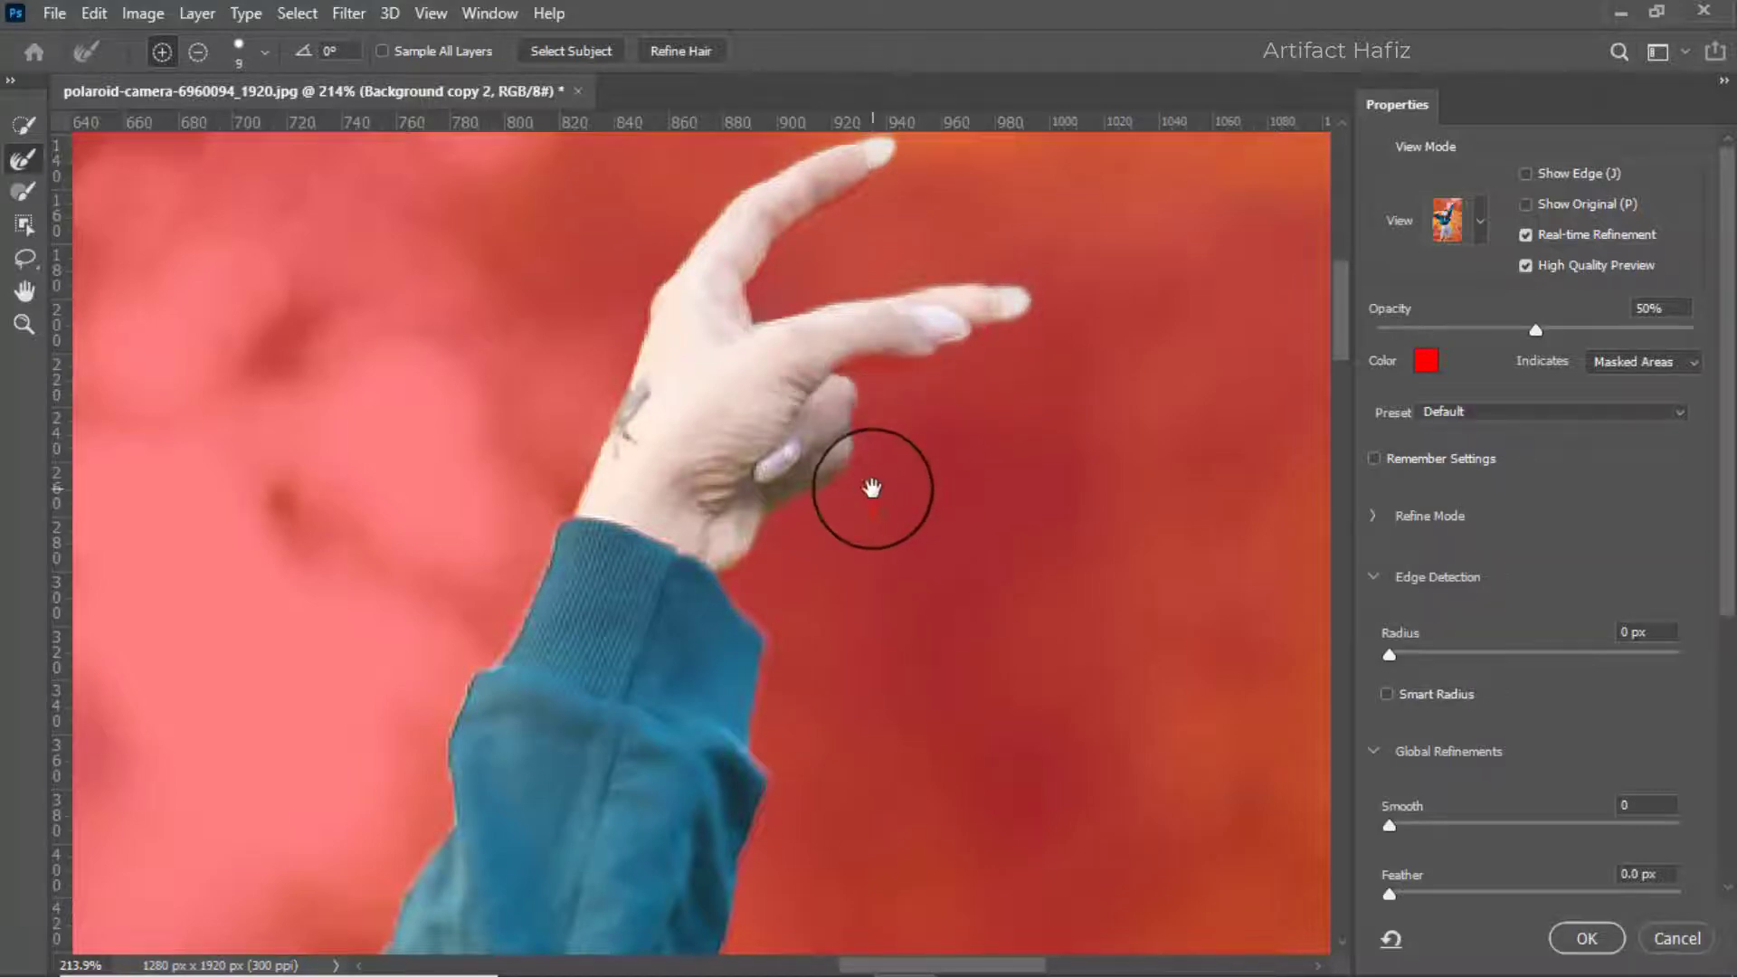
Step: Refine the hair edges beside the camera and along the top of the head using the Refine Edge Brush at size 45
{"action": "left_click_drag", "start_coordinate": [872, 487], "coordinate": [868, 337]}
{"action": "scroll", "coordinate": [800, 426], "scroll_direction": "down", "scroll_amount": 3}
{"action": "scroll", "coordinate": [803, 436], "scroll_direction": "down", "scroll_amount": 5}
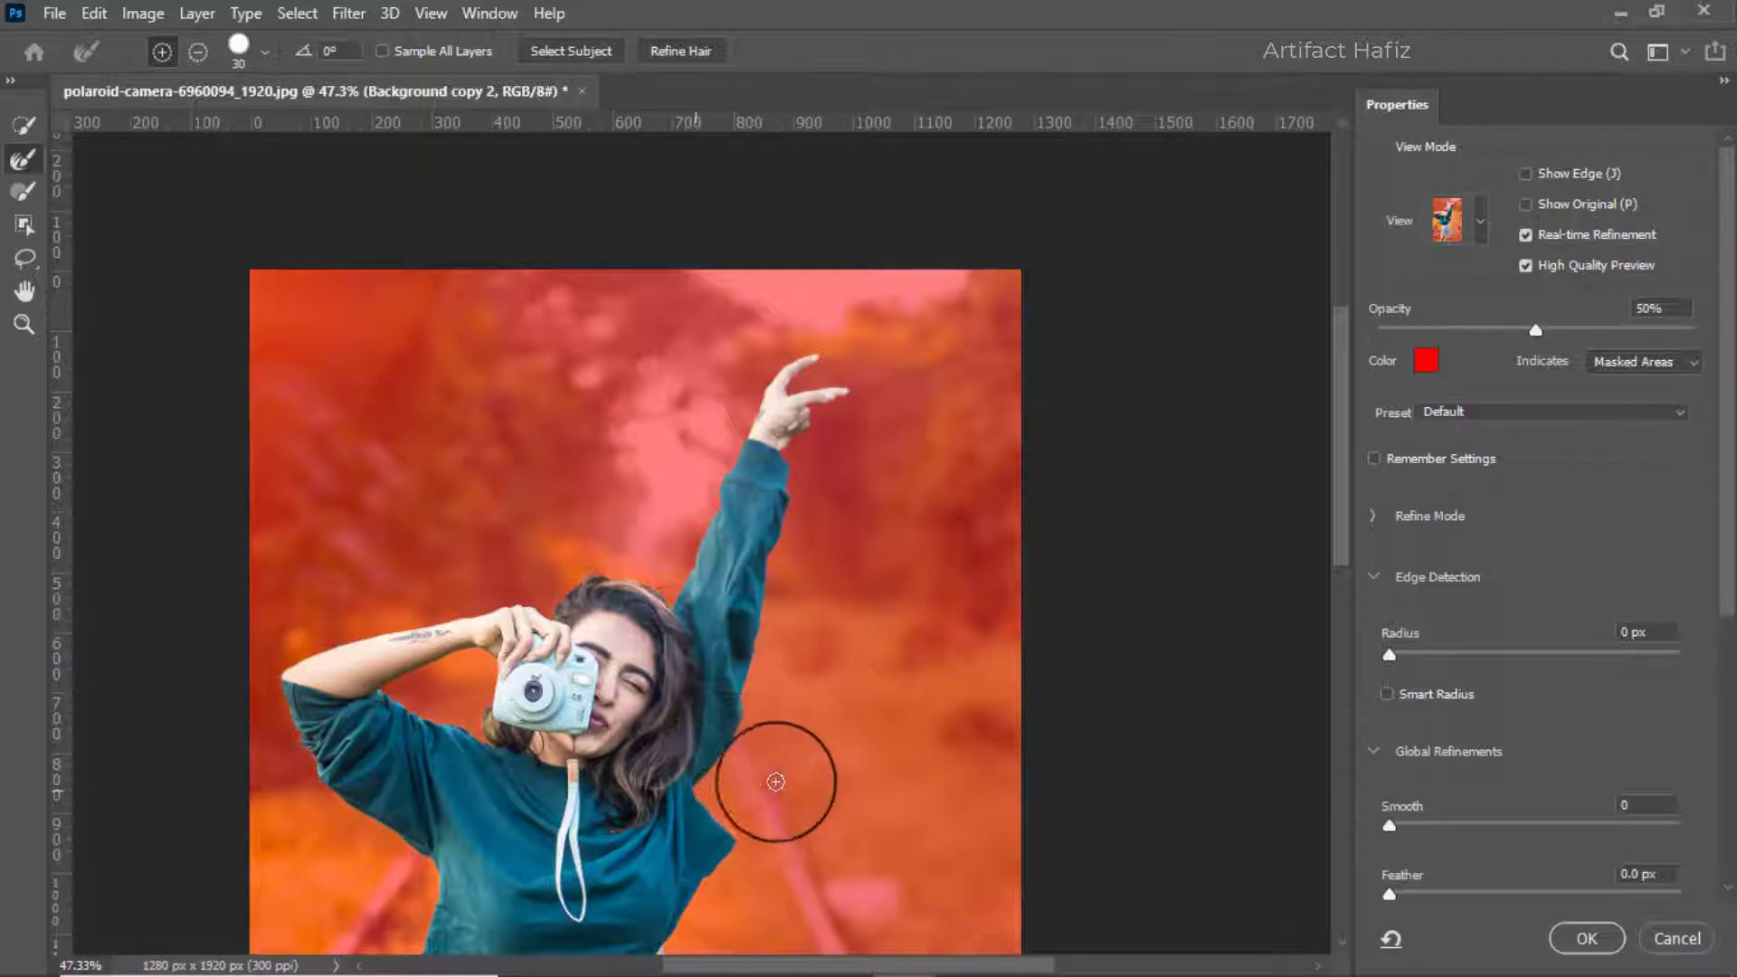
{"action": "mouse_move", "coordinate": [818, 765]}
{"action": "left_mouse_down"}
{"action": "mouse_move", "coordinate": [804, 576]}
{"action": "mouse_move", "coordinate": [872, 388]}
{"action": "left_mouse_up"}
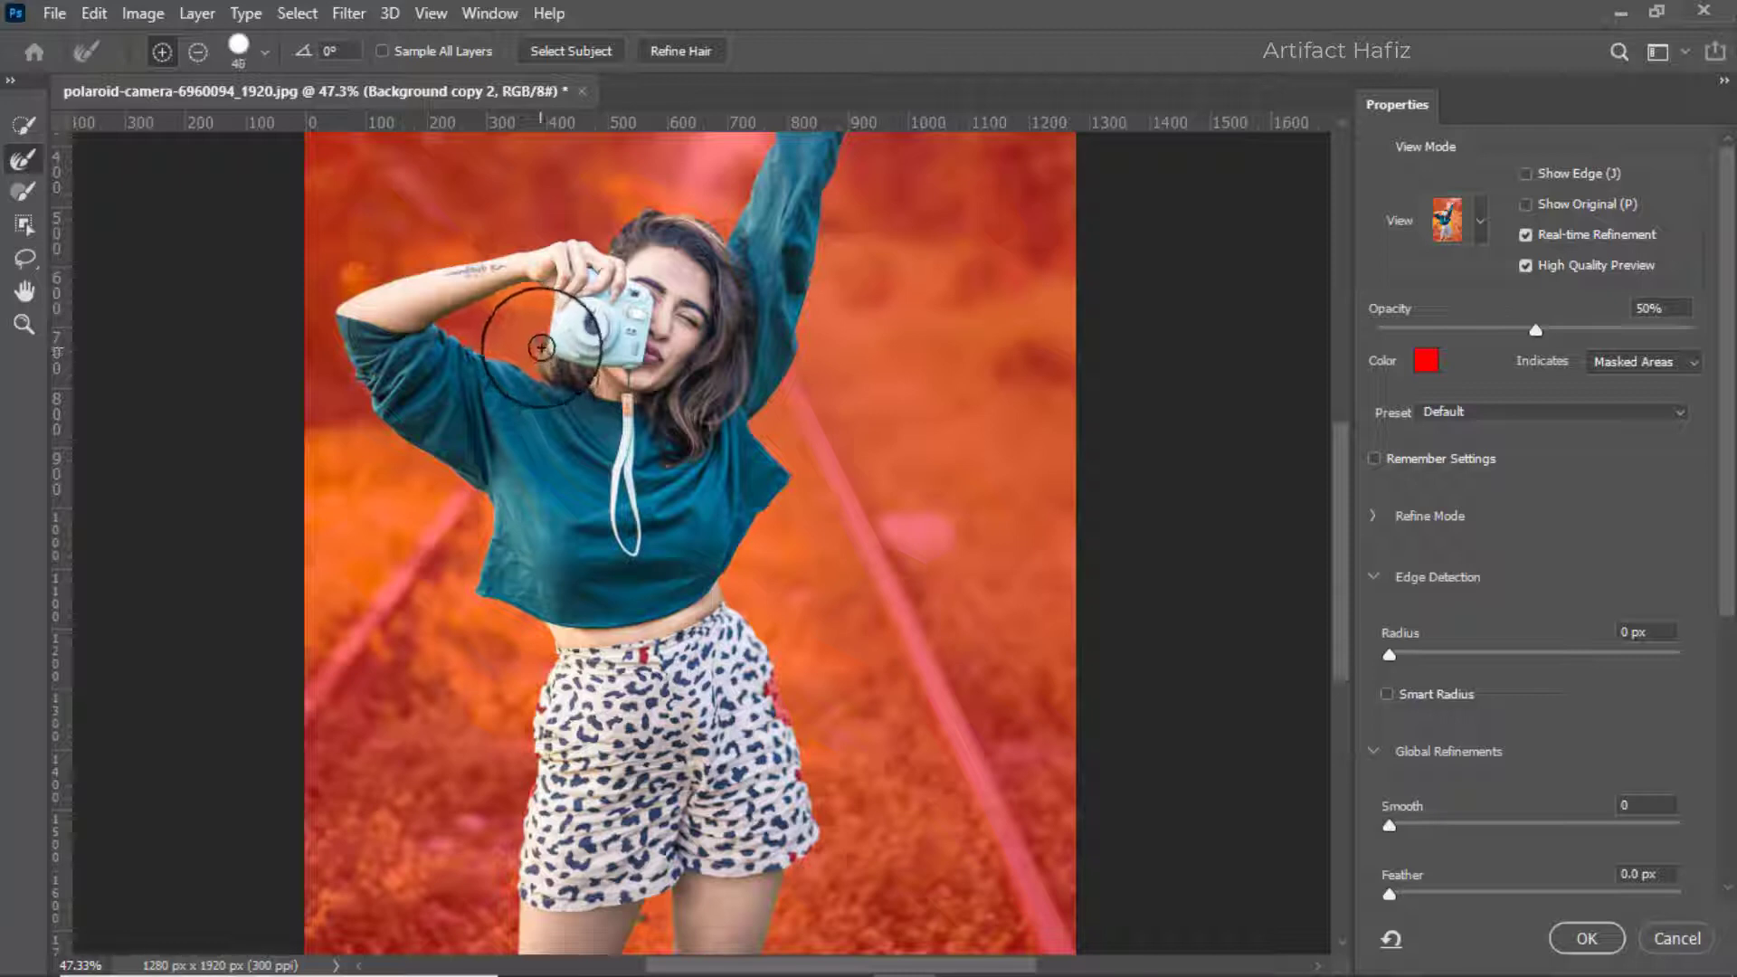
{"action": "left_click_drag", "start_coordinate": [541, 349], "coordinate": [546, 372]}
{"action": "mouse_move", "coordinate": [617, 235]}
{"action": "left_mouse_down"}
{"action": "mouse_move", "coordinate": [655, 205]}
{"action": "mouse_move", "coordinate": [727, 223]}
{"action": "left_mouse_up"}
Step: Refine the edges of the patterned shorts and the legs using the Refine Edge Brush at size 45
{"action": "left_click_drag", "start_coordinate": [528, 659], "coordinate": [512, 829]}
{"action": "mouse_move", "coordinate": [760, 747]}
{"action": "left_mouse_down"}
{"action": "mouse_move", "coordinate": [794, 682]}
{"action": "mouse_move", "coordinate": [778, 668]}
{"action": "mouse_move", "coordinate": [821, 820]}
{"action": "mouse_move", "coordinate": [812, 848]}
{"action": "mouse_move", "coordinate": [812, 589]}
{"action": "left_mouse_up"}
{"action": "left_click_drag", "start_coordinate": [672, 689], "coordinate": [677, 806]}
{"action": "mouse_move", "coordinate": [764, 718]}
{"action": "left_mouse_down"}
{"action": "mouse_move", "coordinate": [768, 803]}
{"action": "mouse_move", "coordinate": [667, 699]}
{"action": "mouse_move", "coordinate": [655, 651]}
{"action": "mouse_move", "coordinate": [642, 700]}
{"action": "mouse_move", "coordinate": [676, 657]}
{"action": "left_mouse_up"}
{"action": "mouse_move", "coordinate": [825, 627]}
{"action": "left_mouse_down"}
{"action": "mouse_move", "coordinate": [795, 610]}
{"action": "mouse_move", "coordinate": [807, 650]}
{"action": "left_mouse_up"}
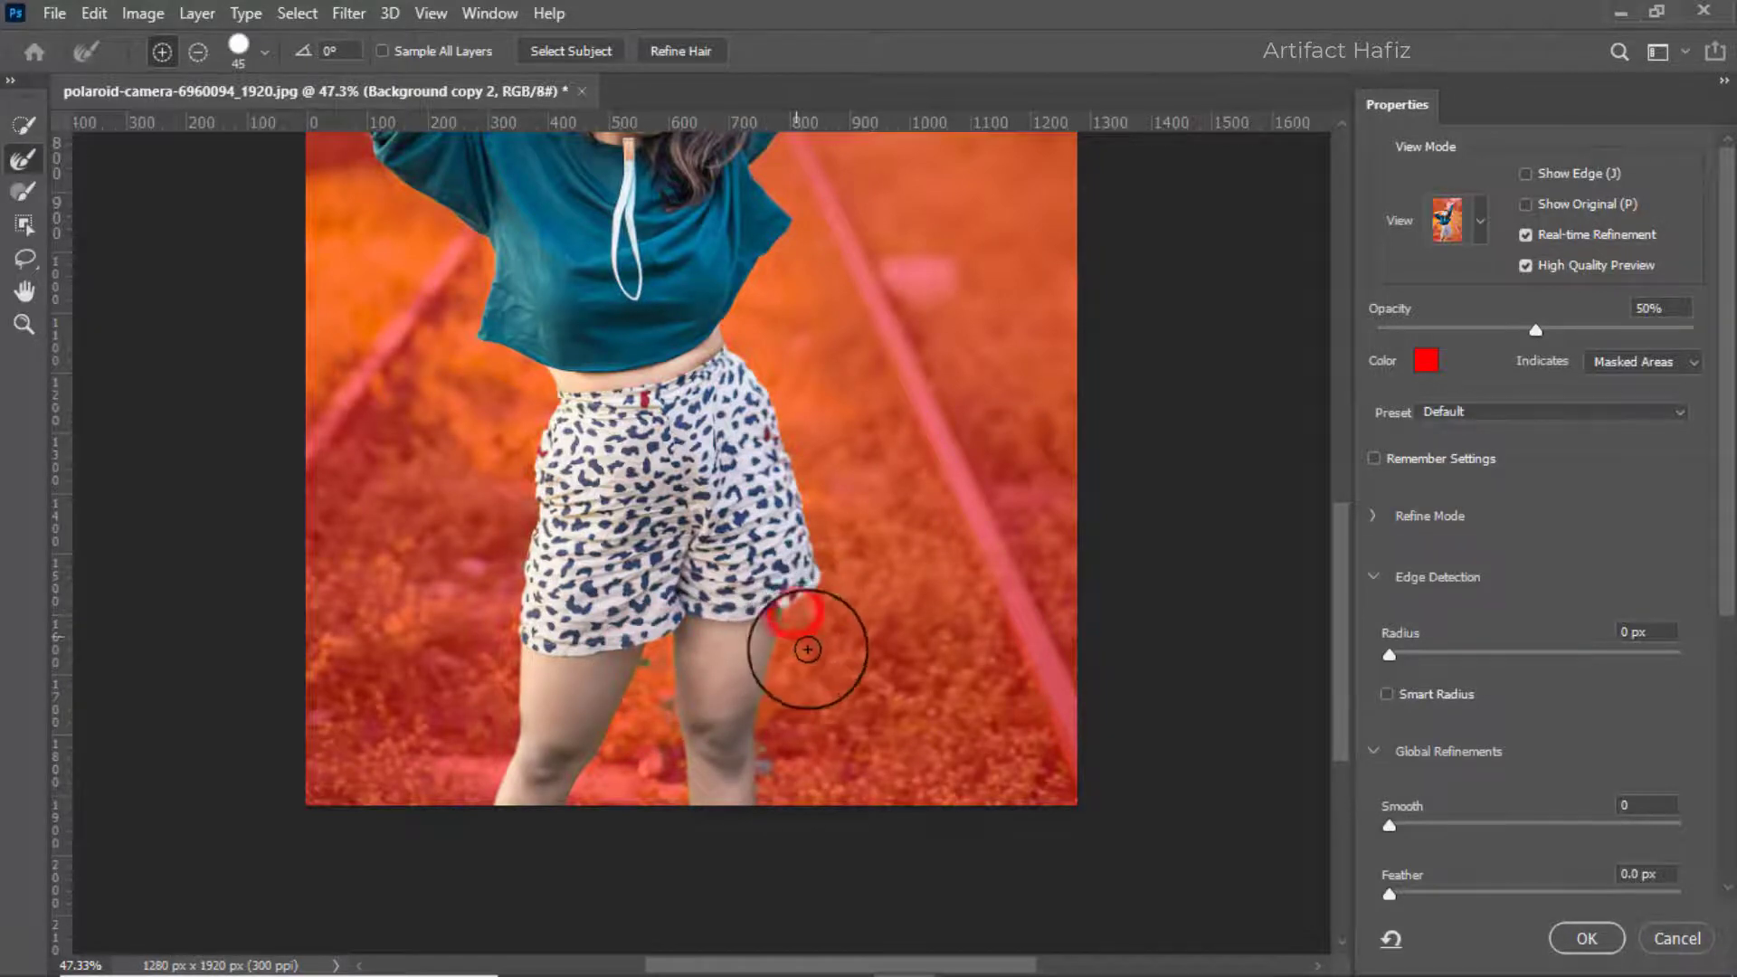
Step: Refine the upper edge of the bent forearm and apply the Select and Mask refinements as a selection
{"action": "left_click_drag", "start_coordinate": [621, 504], "coordinate": [649, 737]}
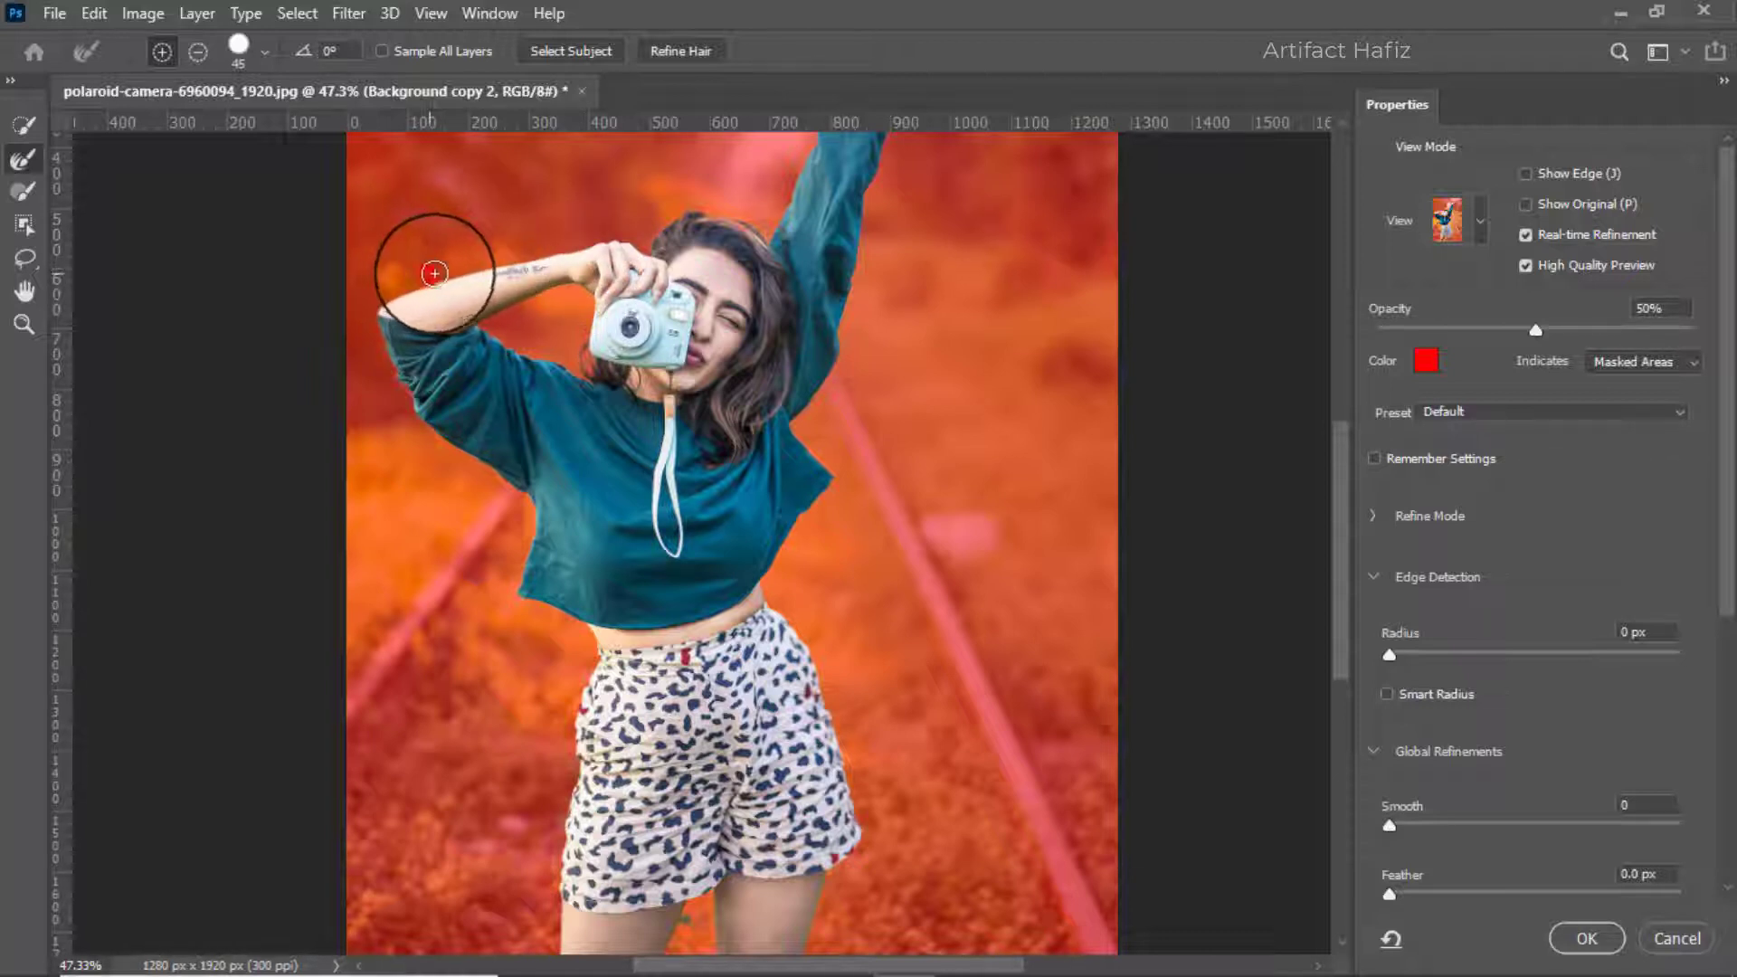
{"action": "left_click", "coordinate": [434, 273]}
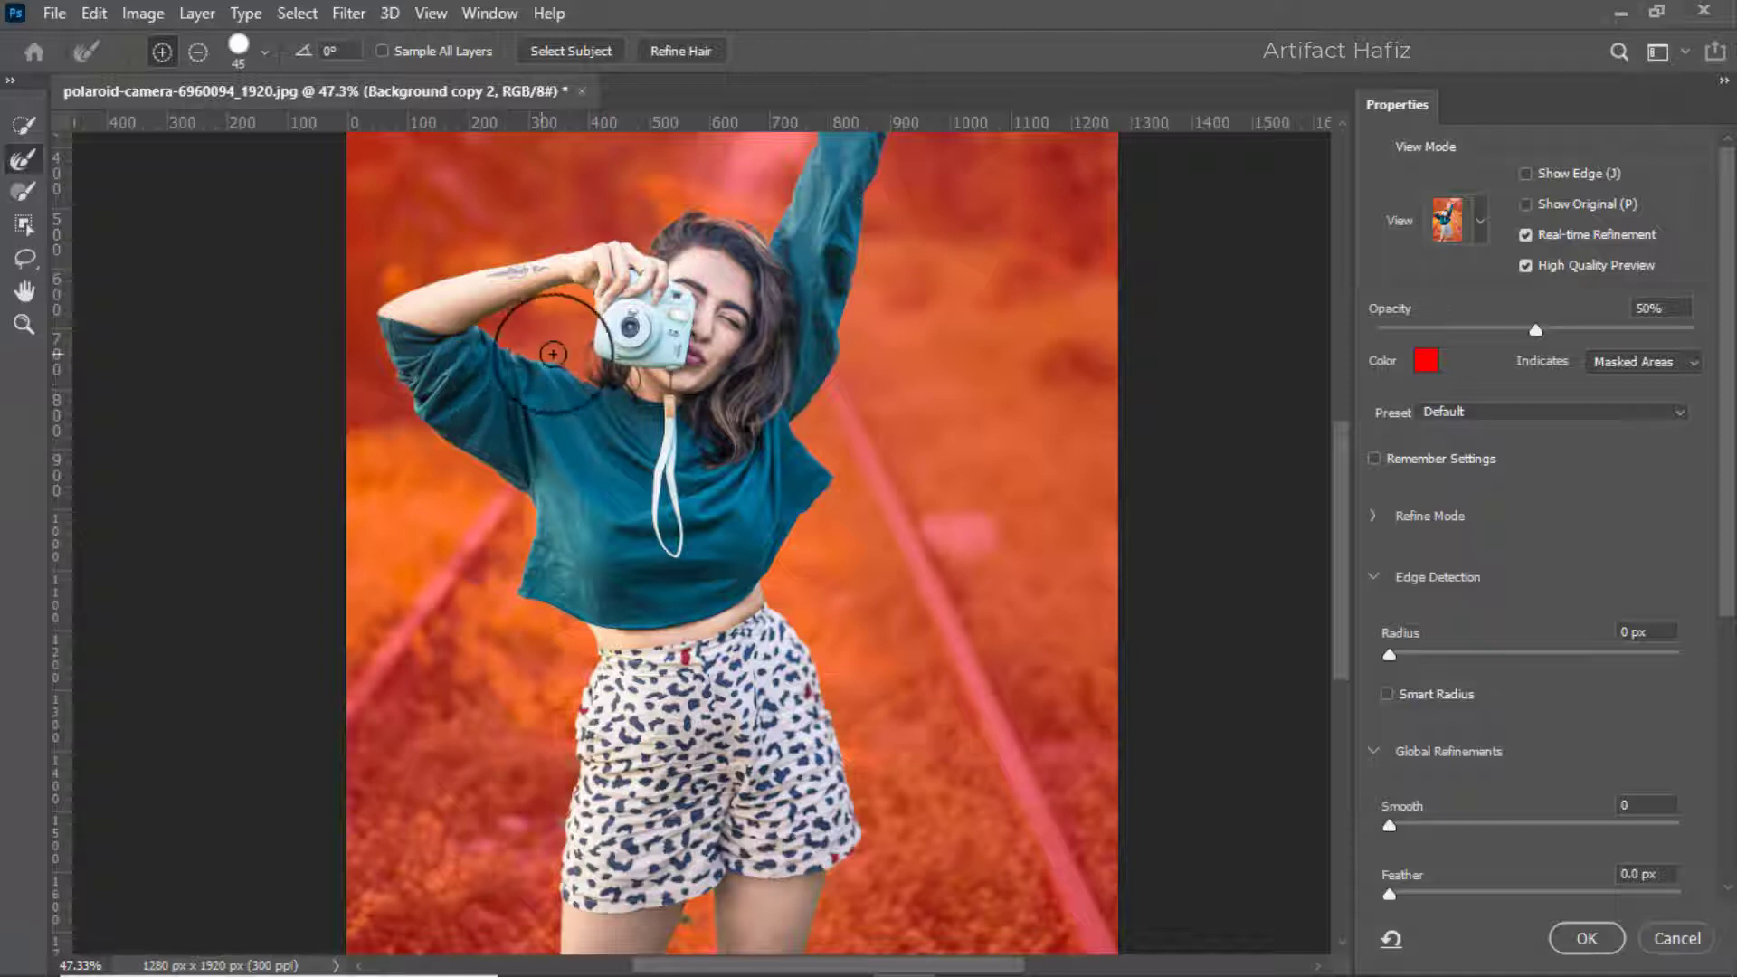
{"action": "scroll", "coordinate": [585, 359], "scroll_direction": "down", "scroll_amount": 3}
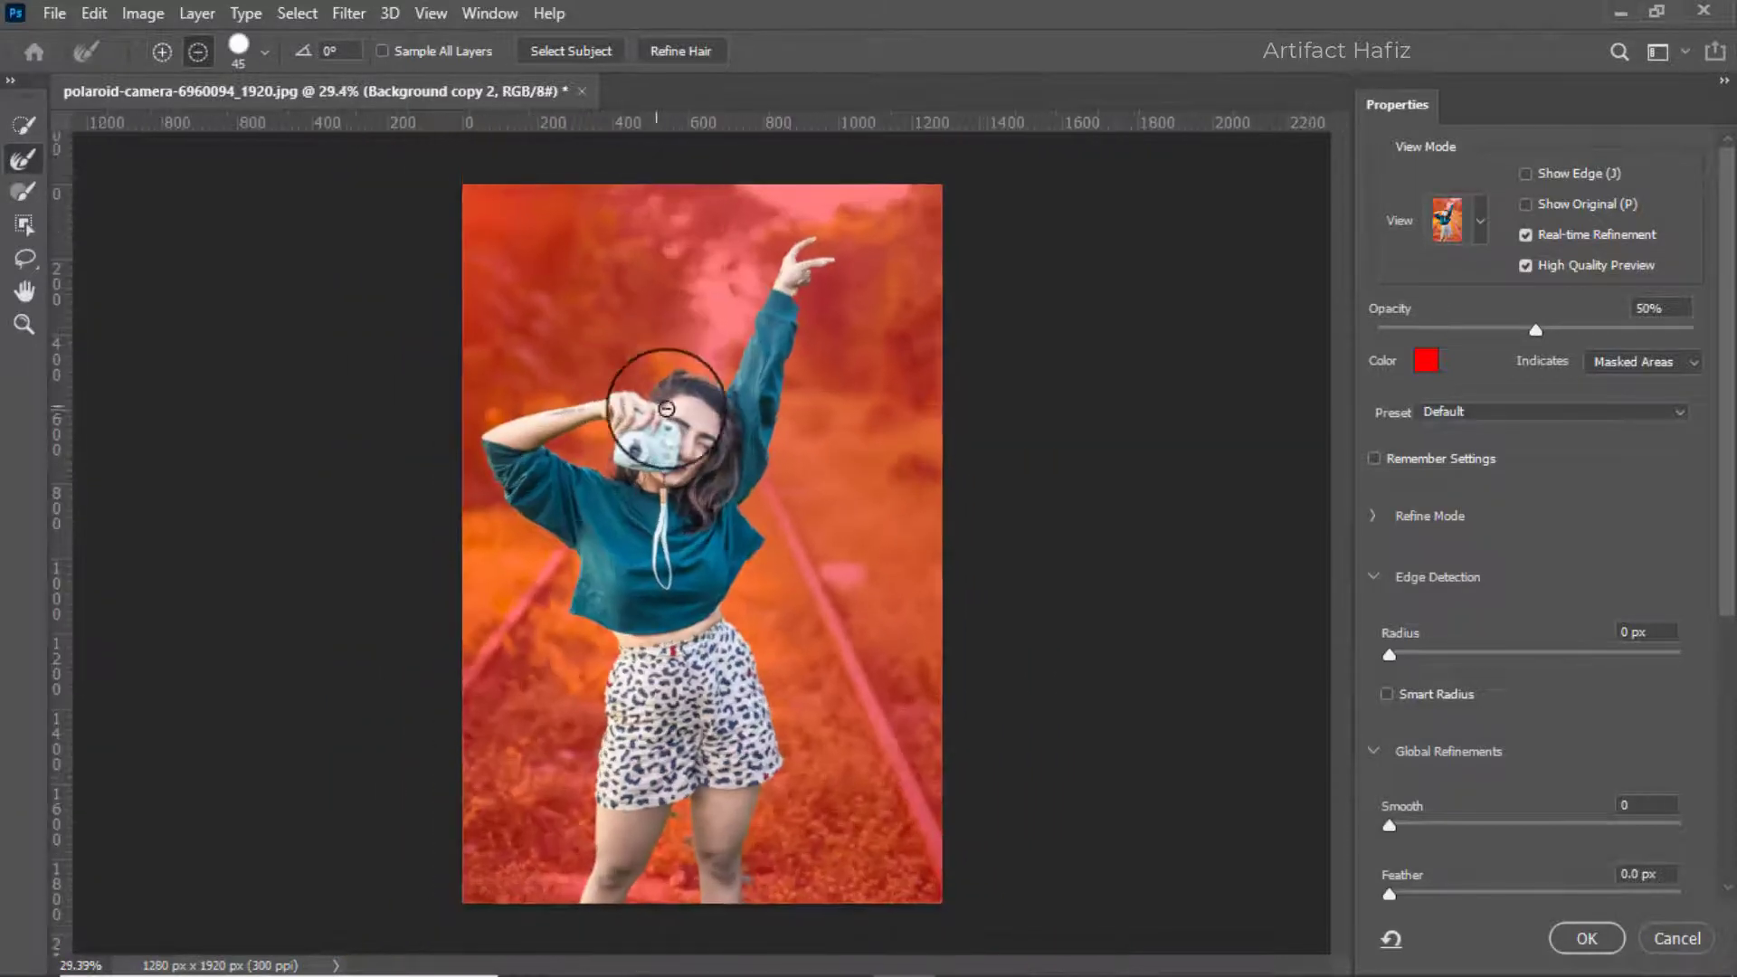
{"action": "left_click", "coordinate": [1587, 939]}
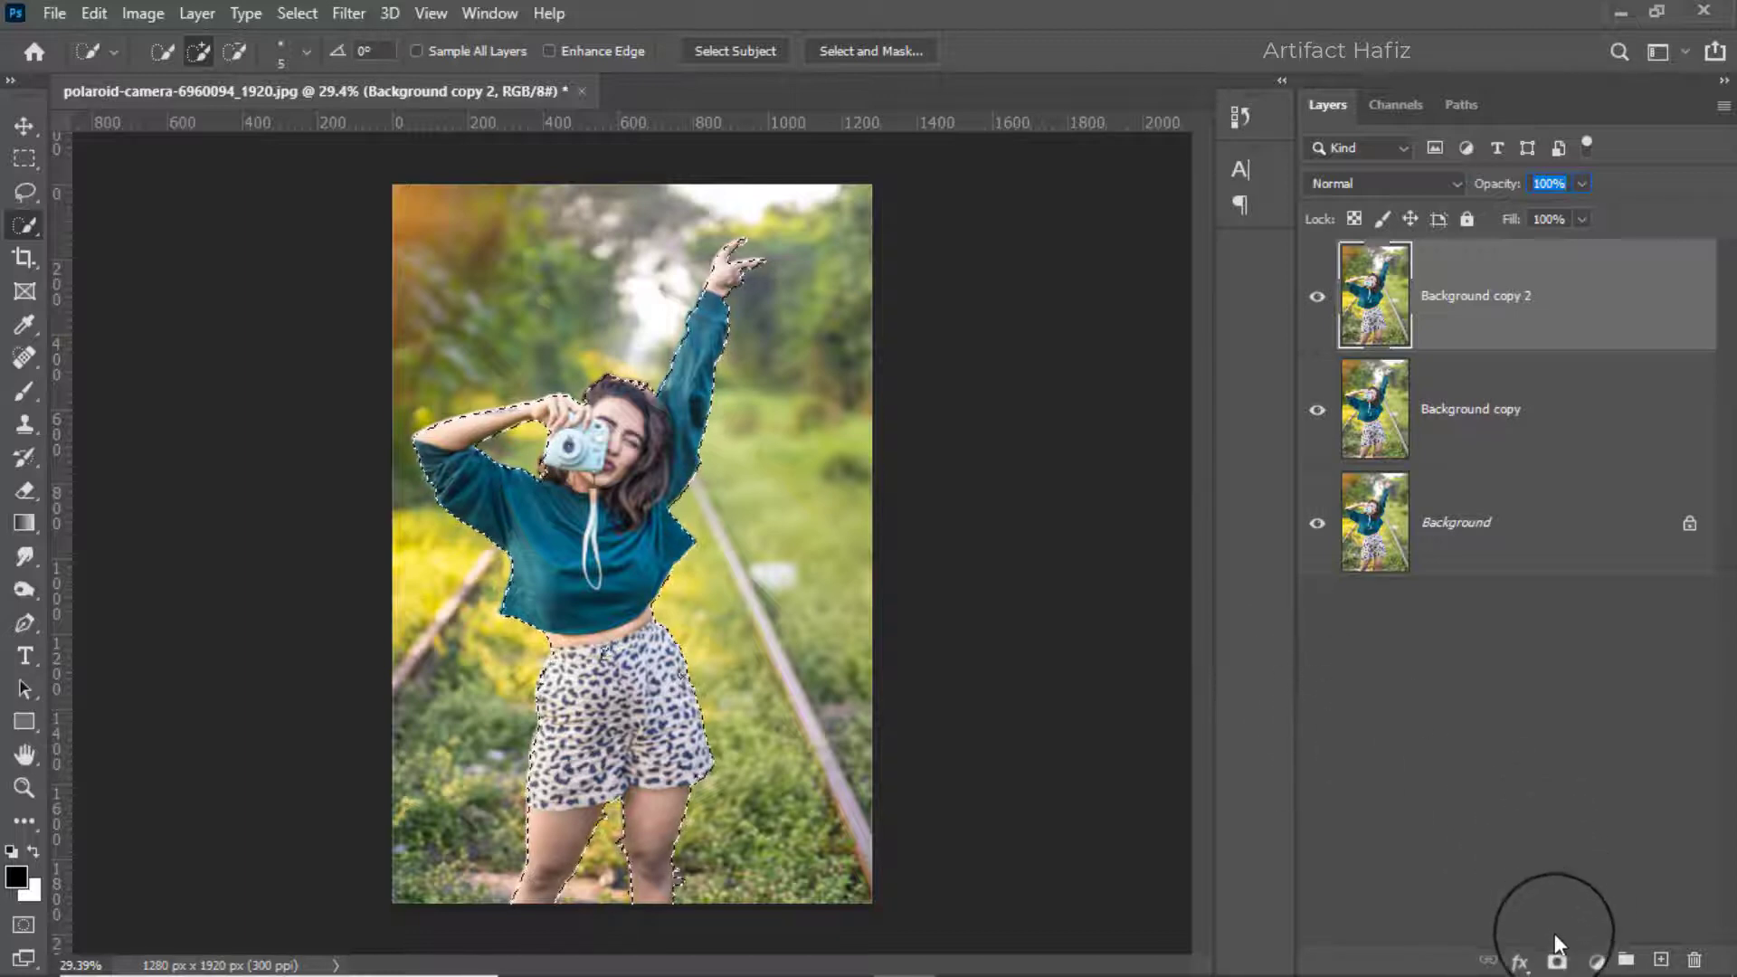
Step: Add a layer mask from the selection to Background copy 2, and load the mask back as a selection
{"action": "left_click", "coordinate": [1552, 959]}
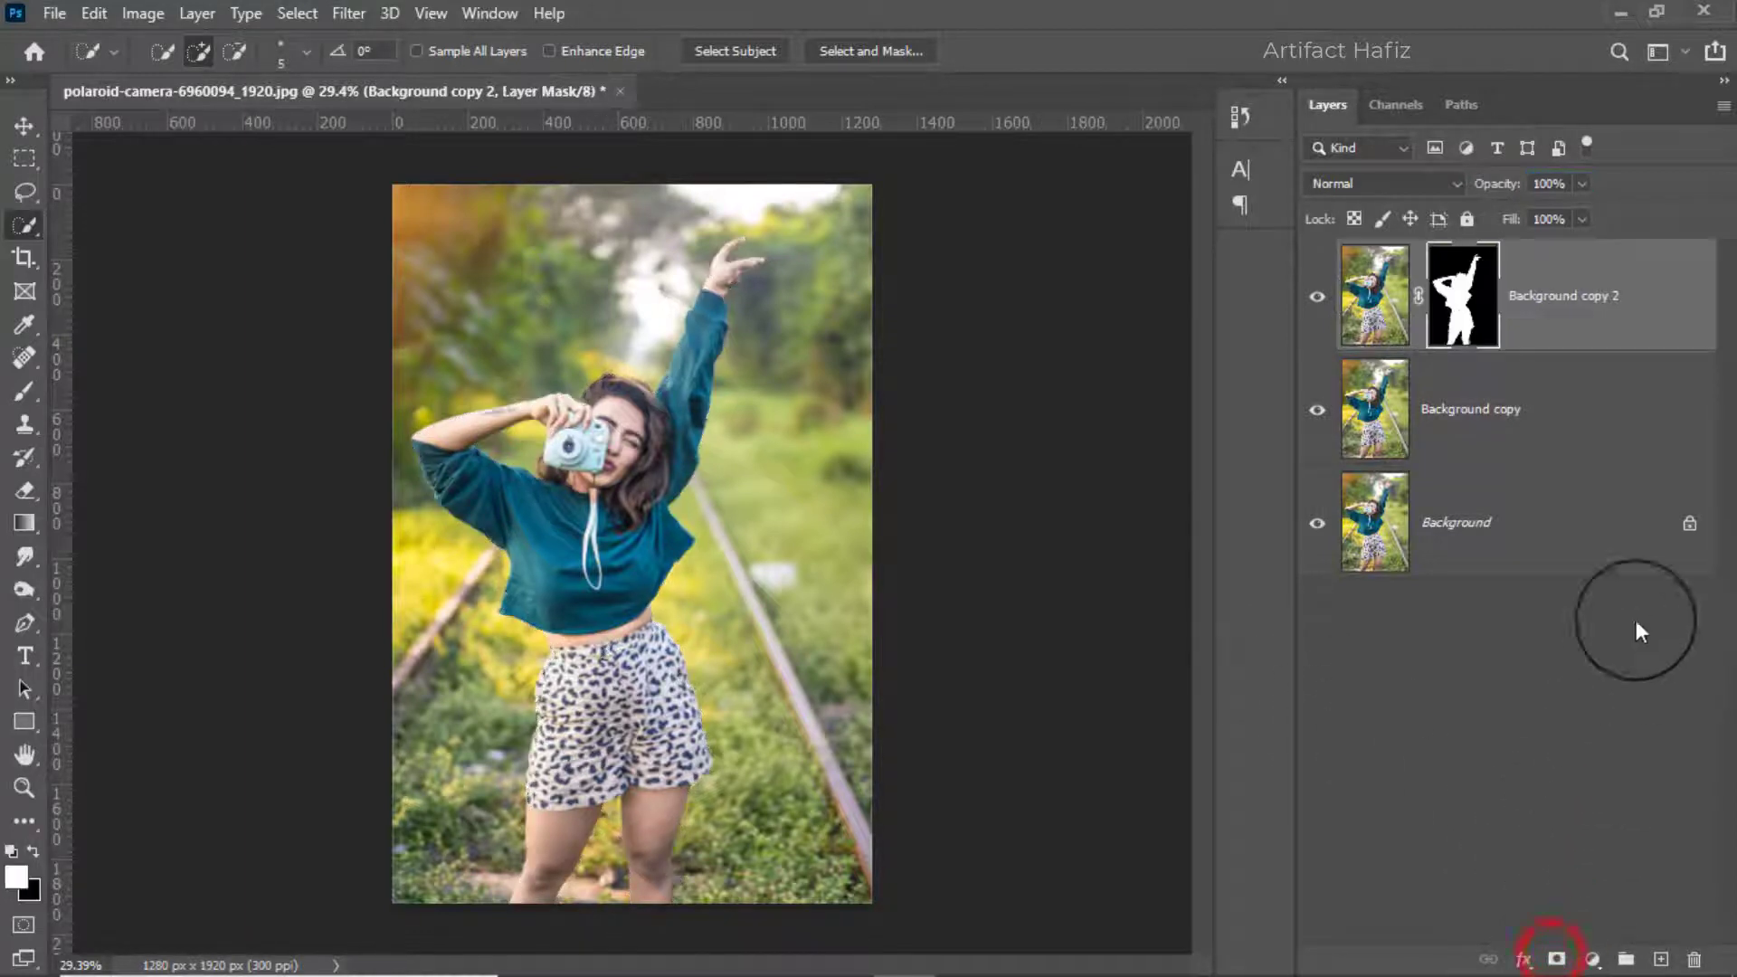
{"action": "right_click", "coordinate": [1463, 278]}
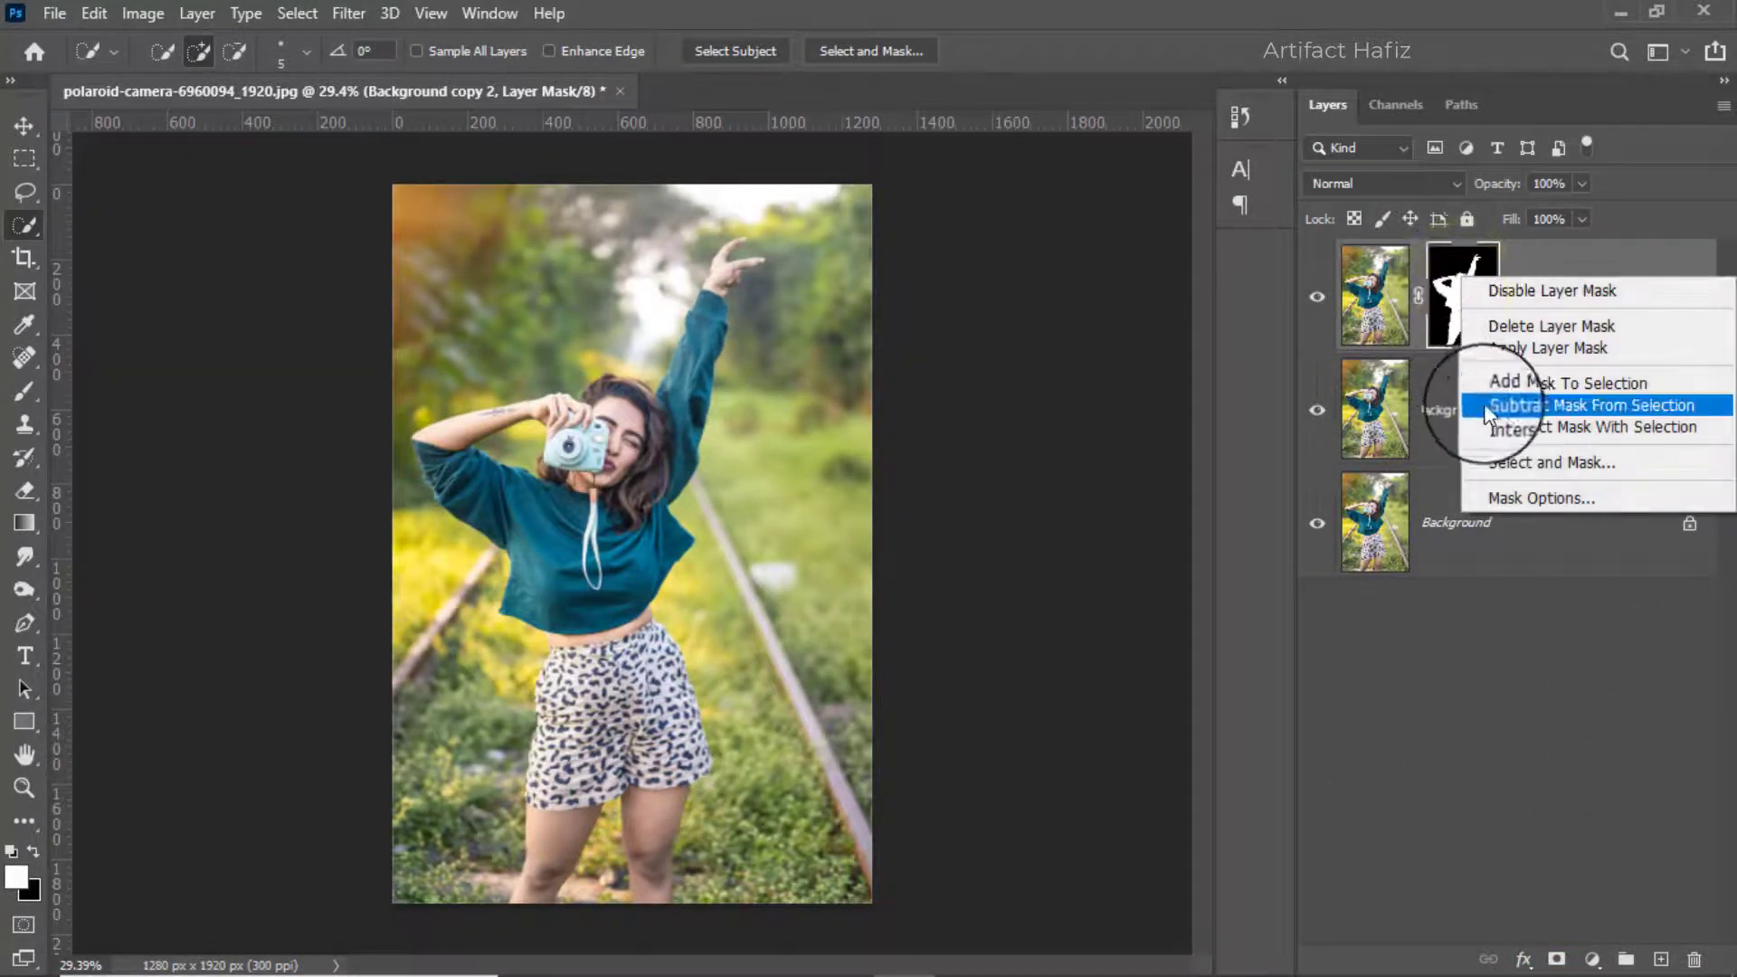
{"action": "left_click", "coordinate": [1564, 428]}
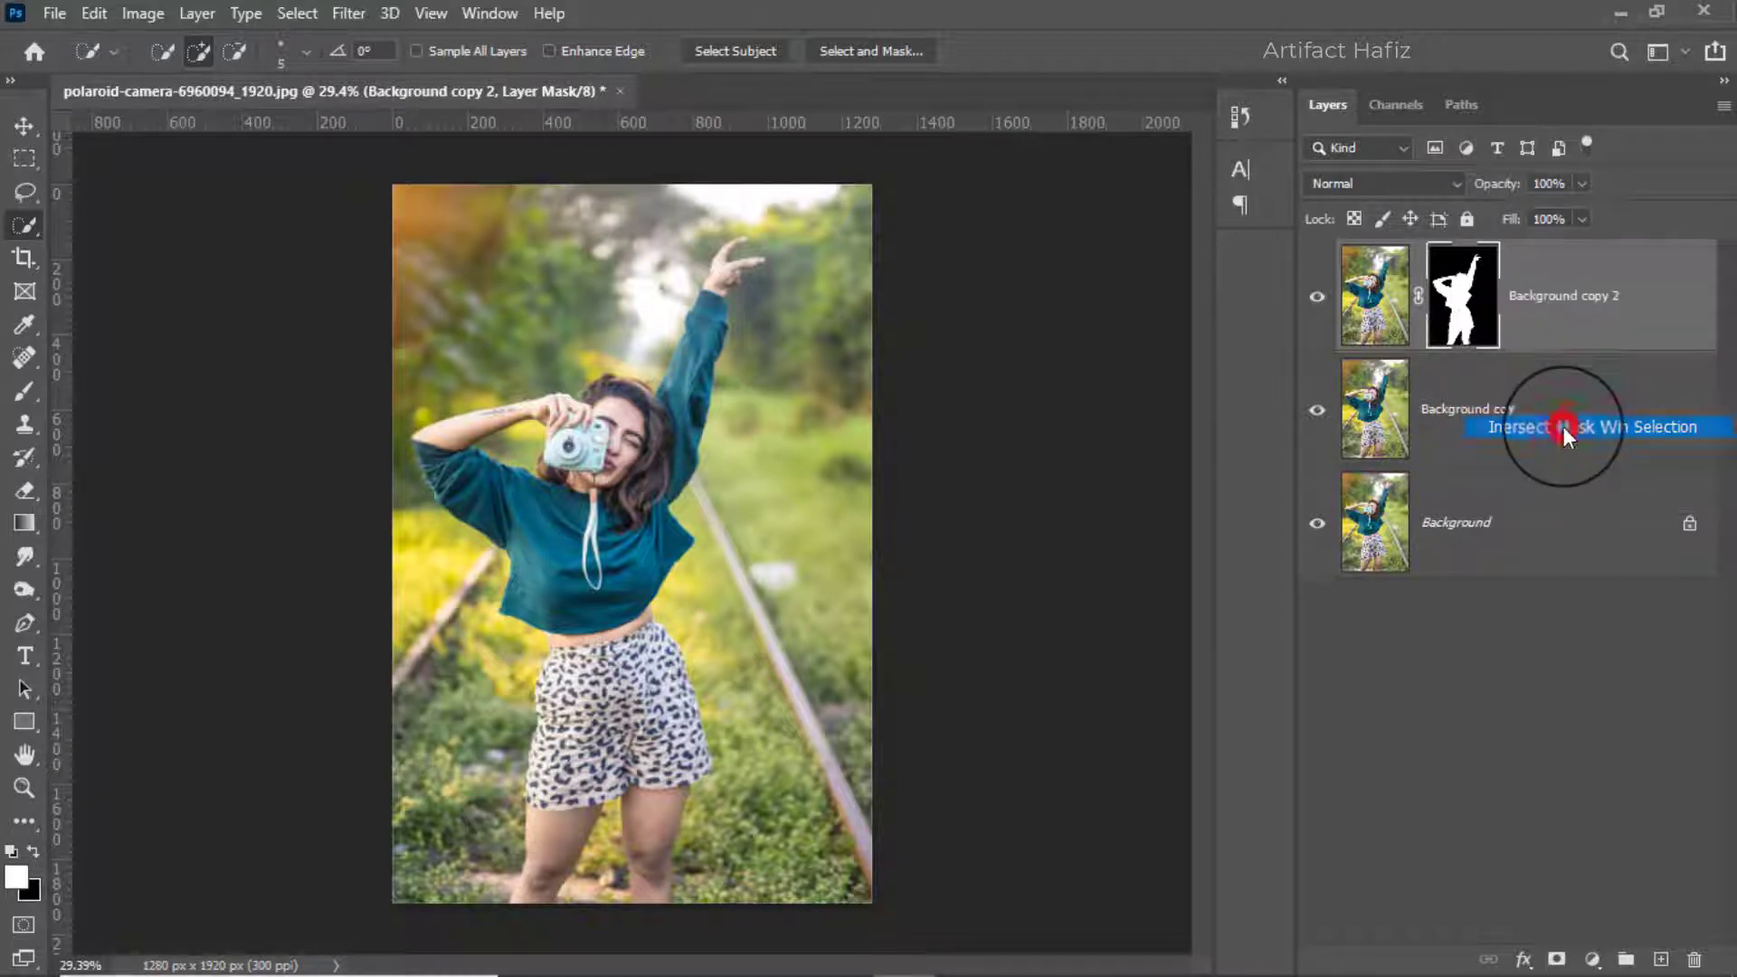
Step: Hide Background copy 2 and, with the Background copy layer active, expand the selection by 15 pixels
{"action": "left_click", "coordinate": [1512, 389]}
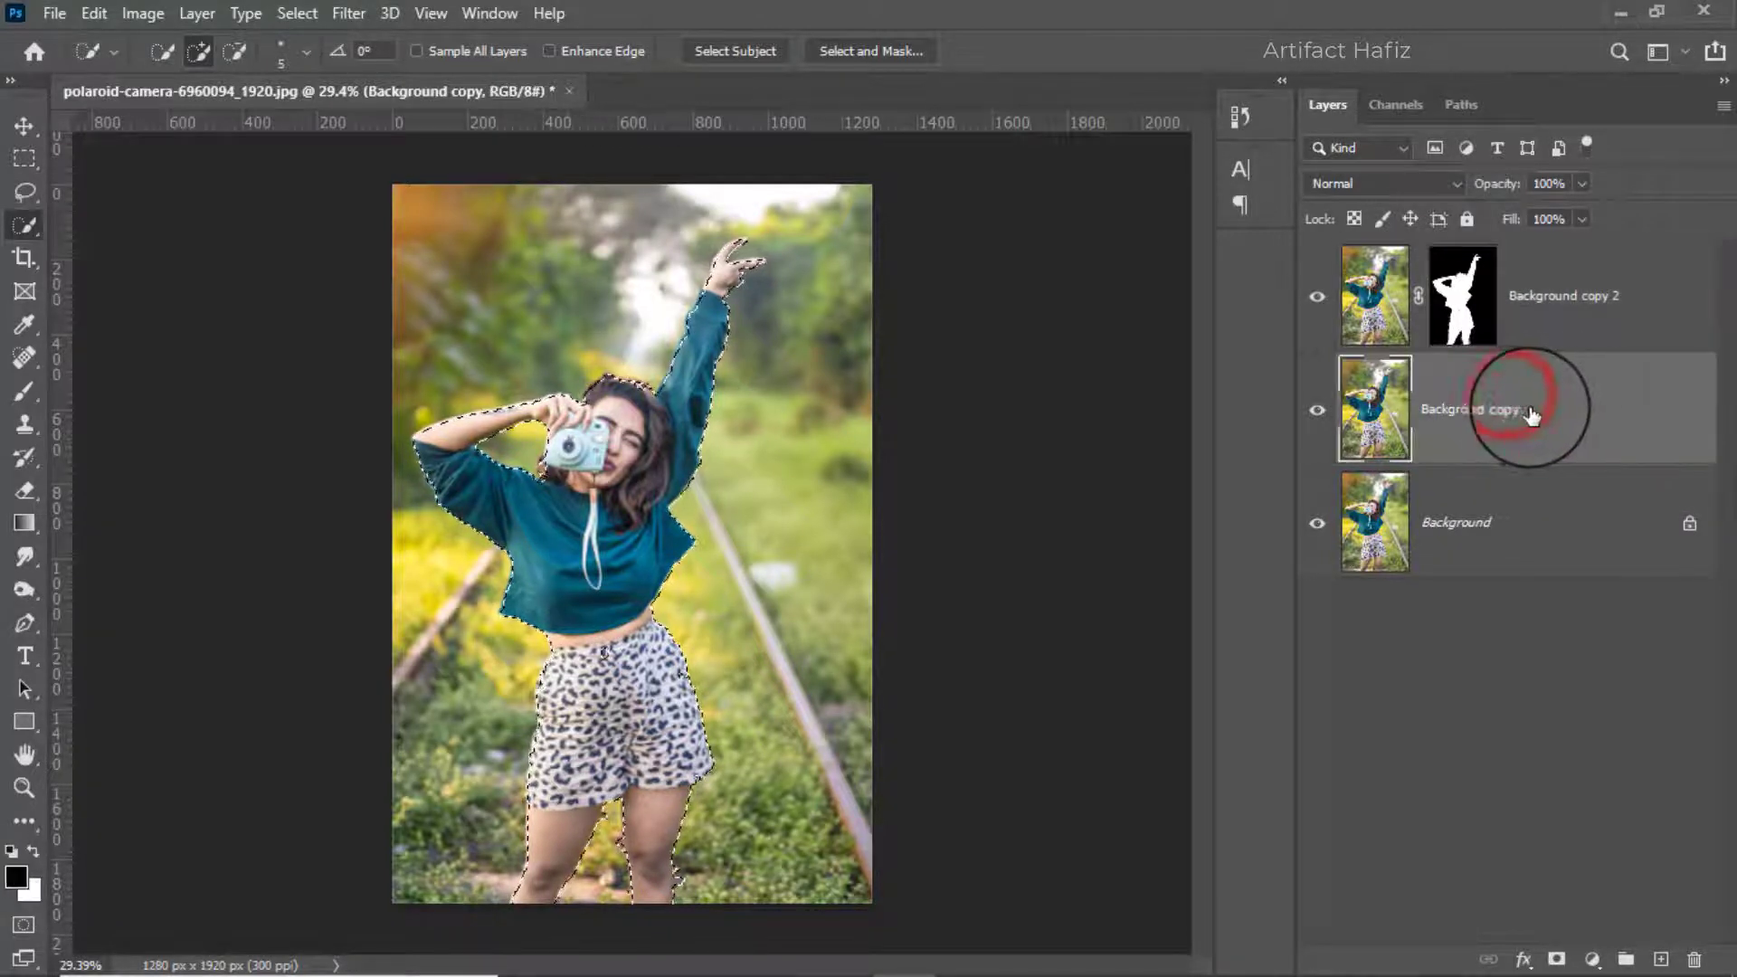
{"action": "left_click", "coordinate": [1318, 306]}
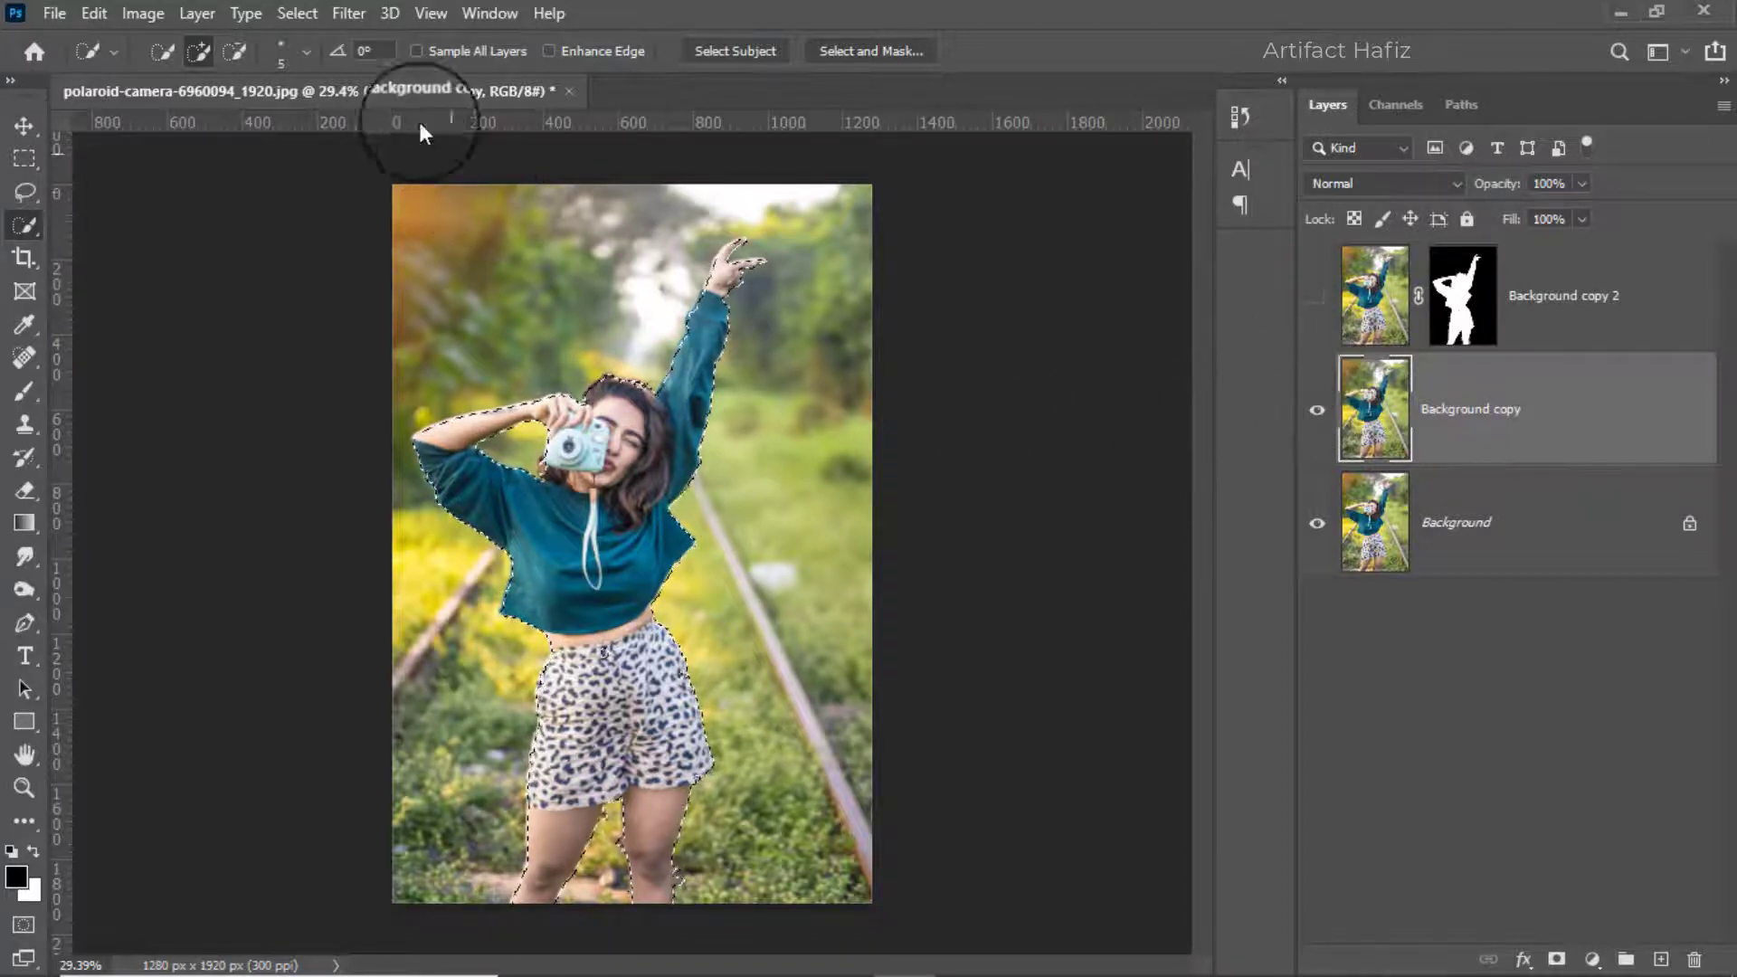
{"action": "left_click", "coordinate": [299, 12]}
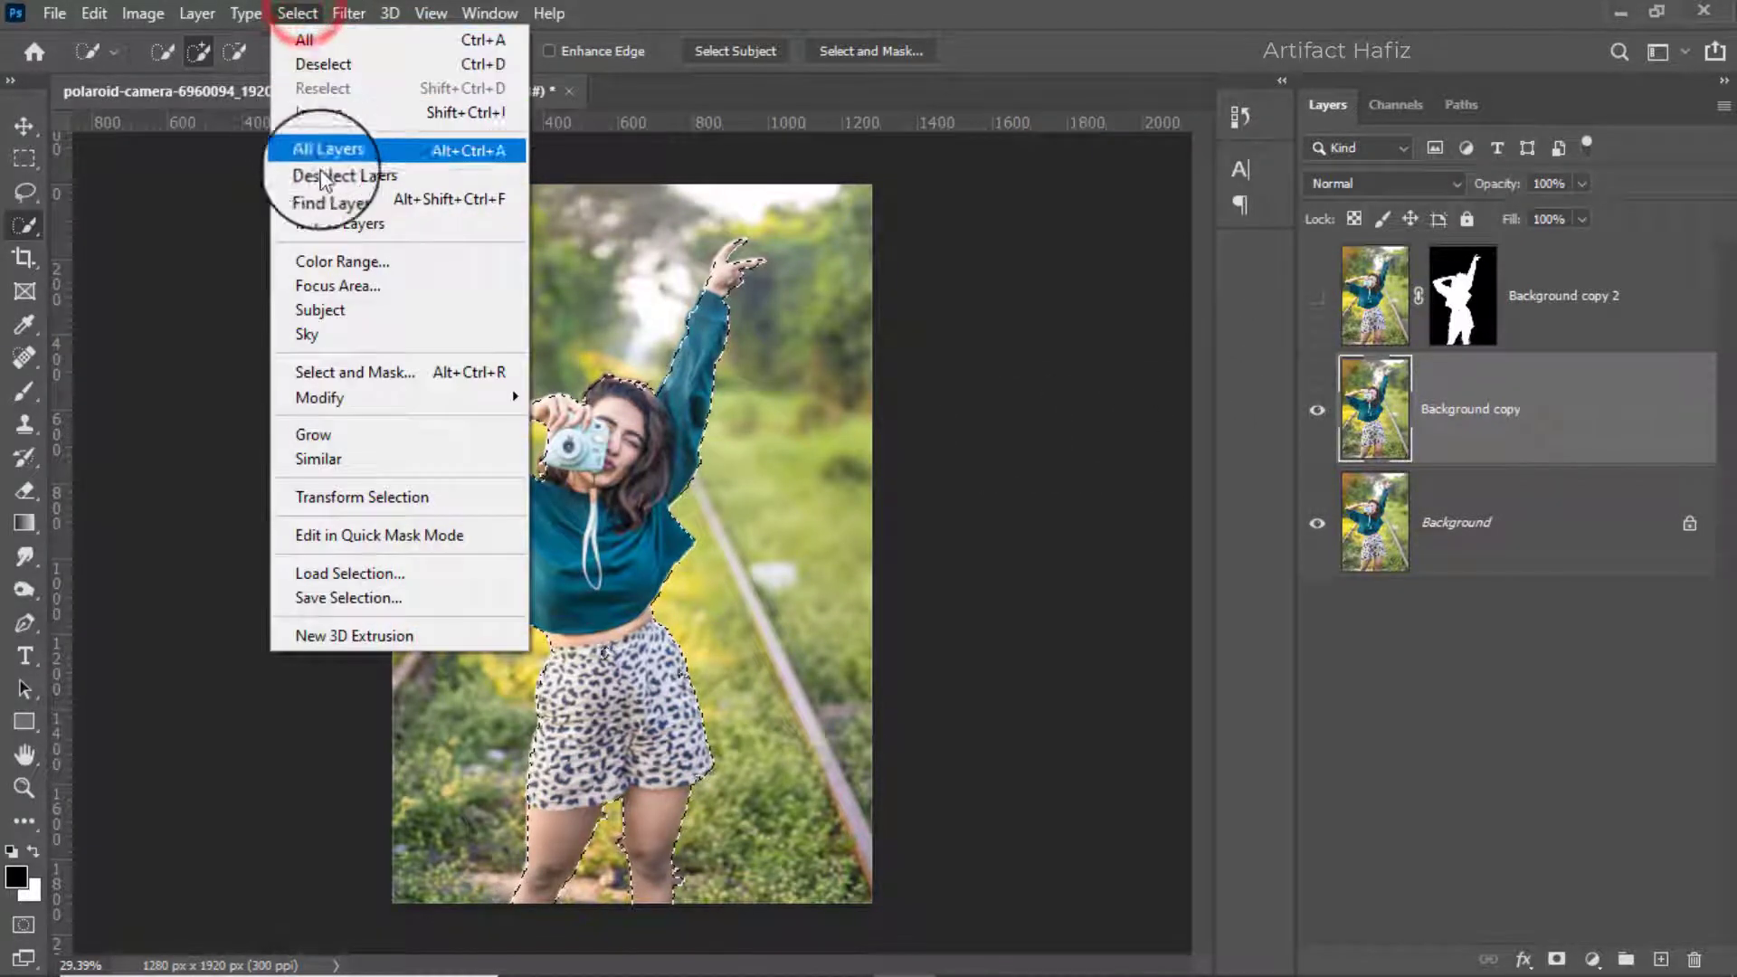
{"action": "mouse_move", "coordinate": [529, 398]}
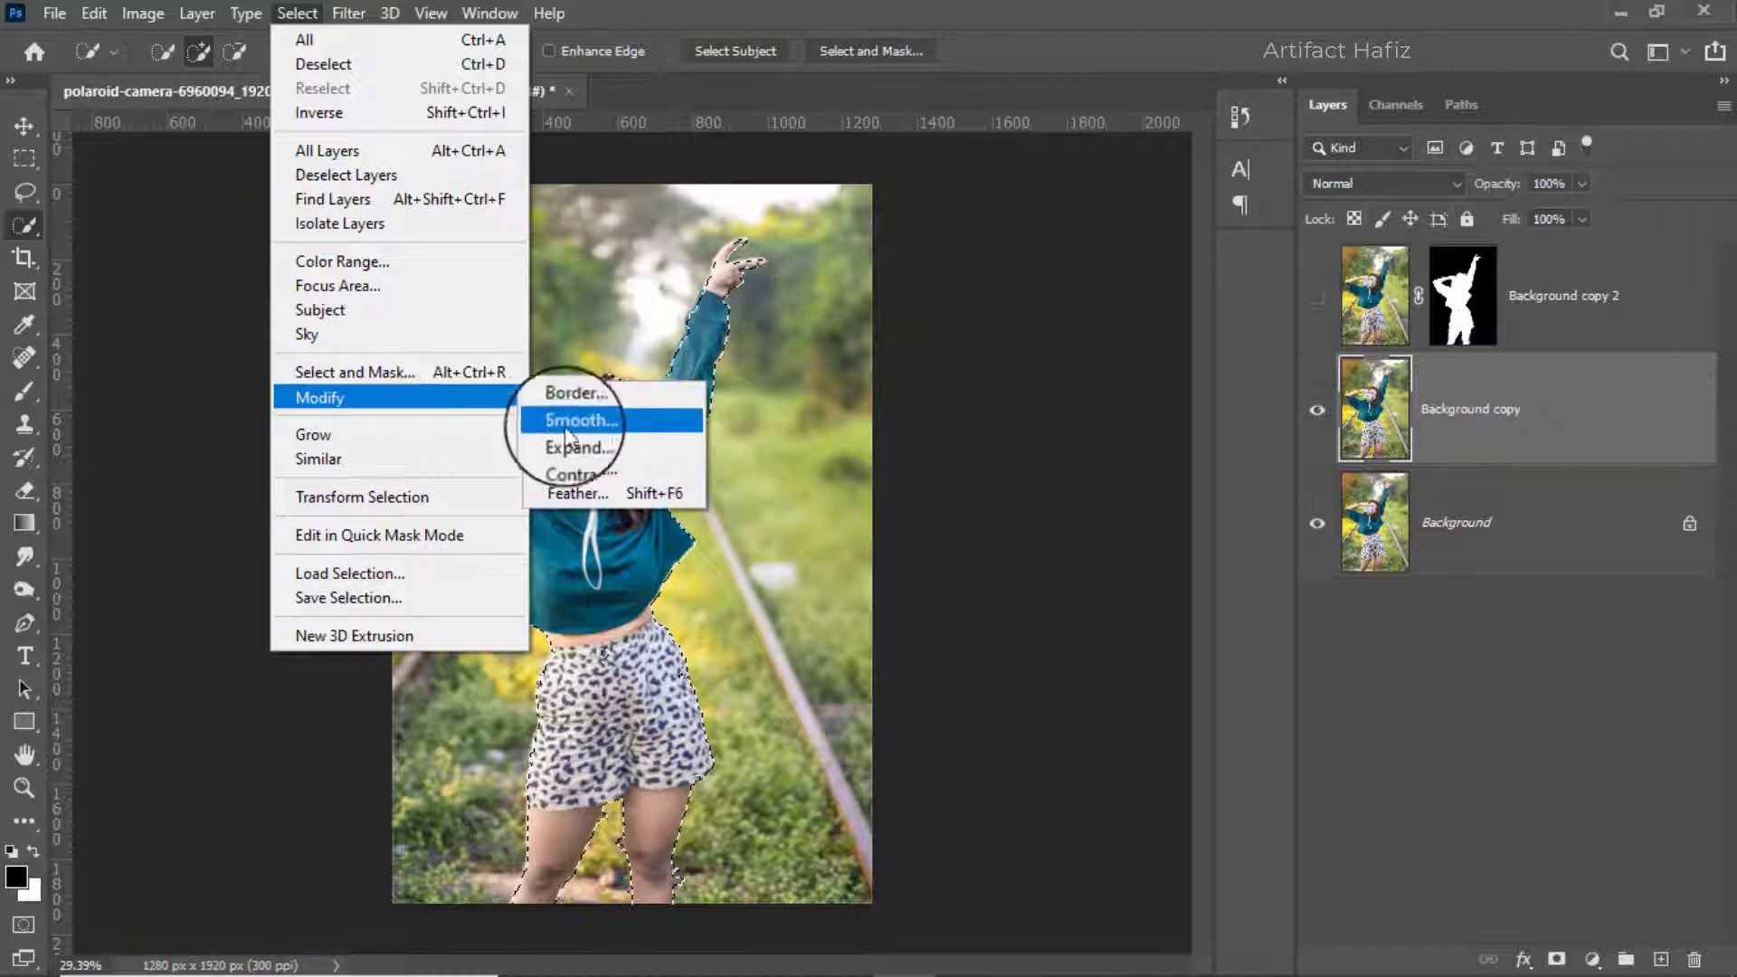
{"action": "left_click", "coordinate": [579, 445]}
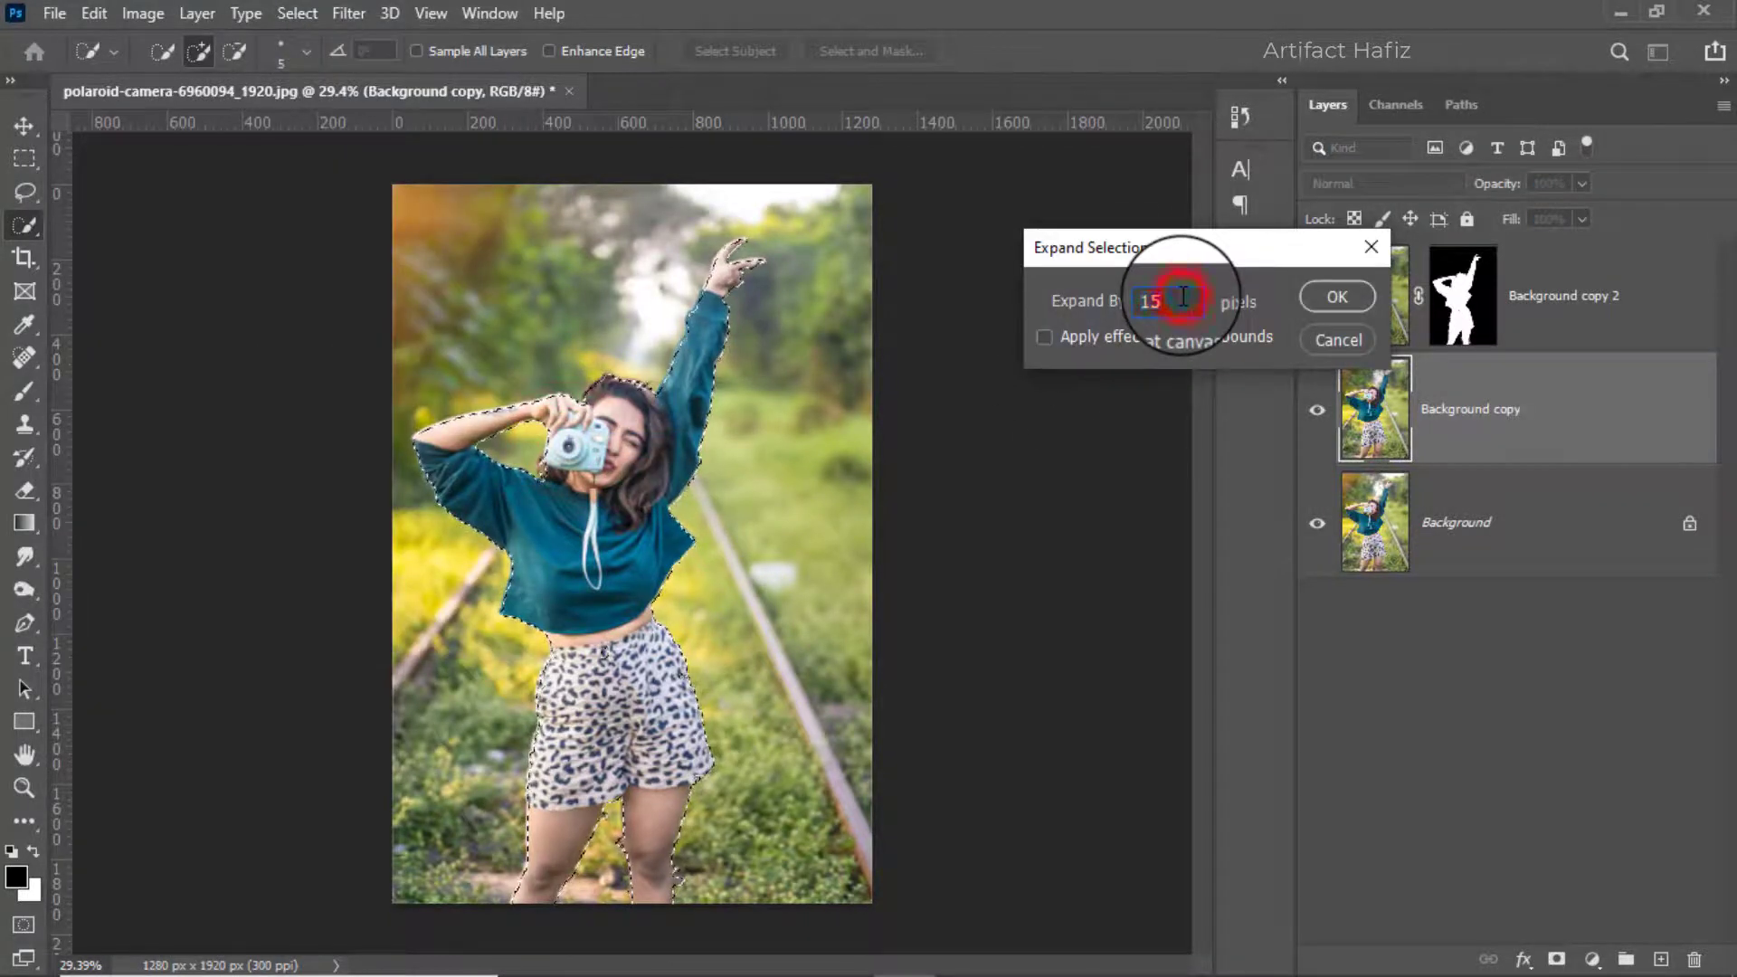
{"action": "left_click", "coordinate": [1319, 297]}
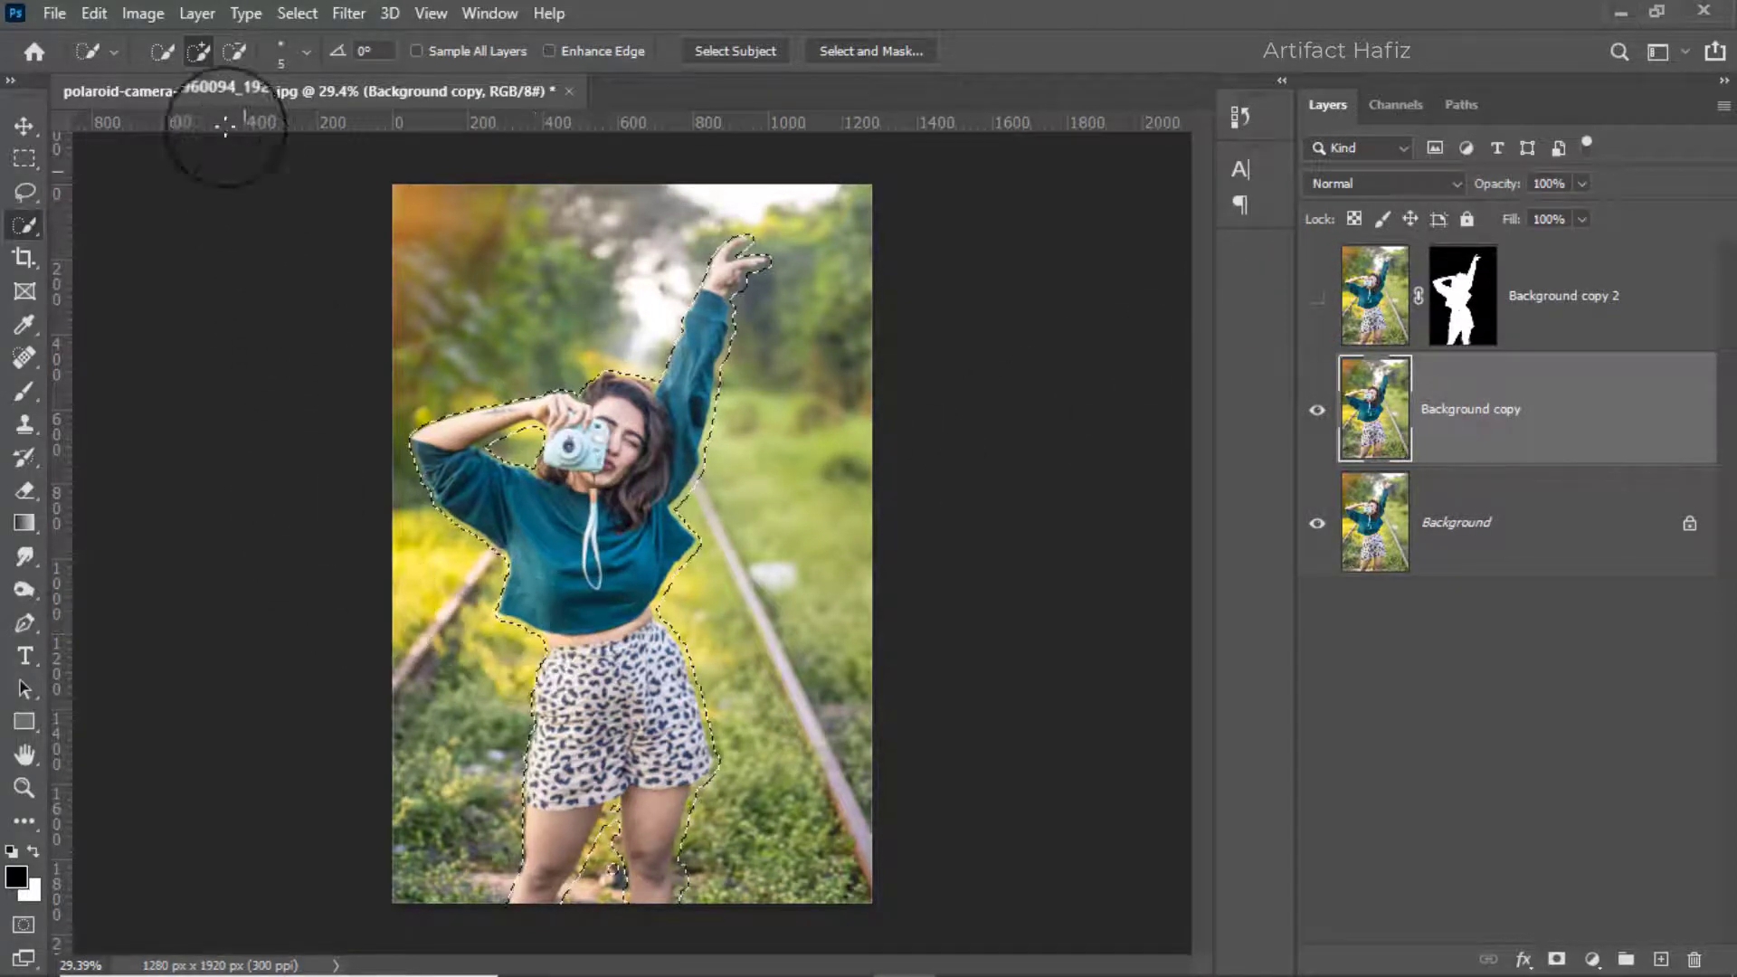
Step: Remove the woman from Background copy with a Content-Aware fill at Normal mode and 100% opacity, and clear the selection
{"action": "left_click", "coordinate": [128, 13]}
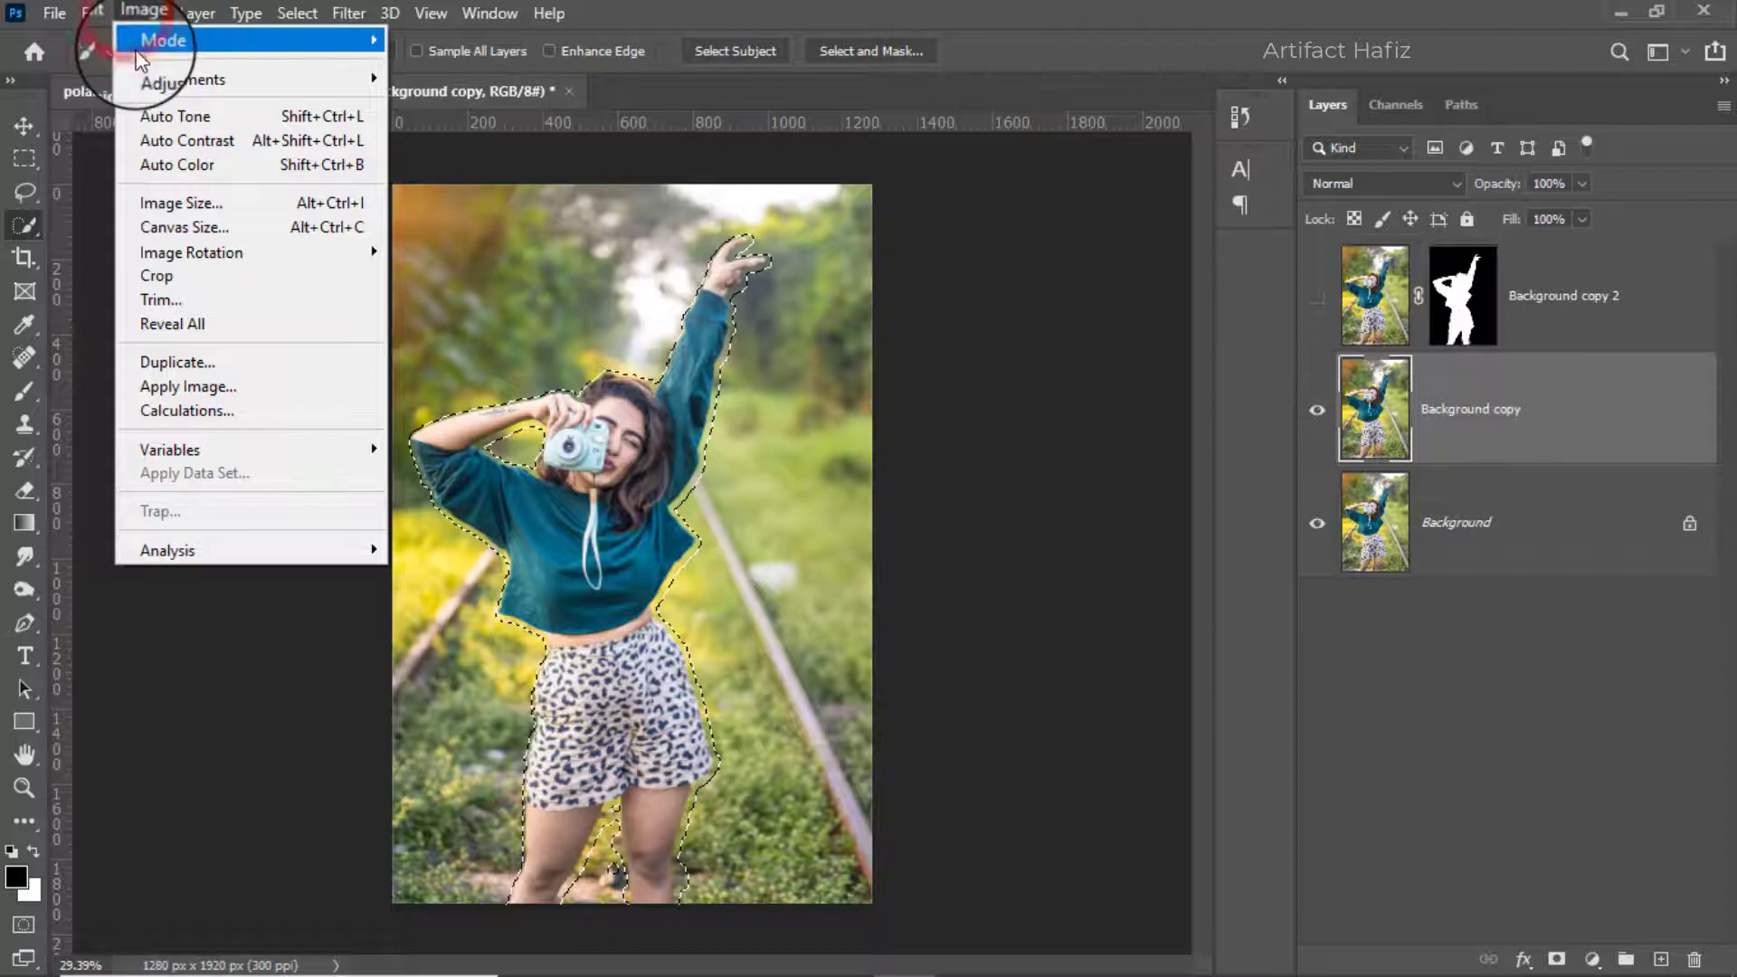
{"action": "left_click", "coordinate": [94, 14]}
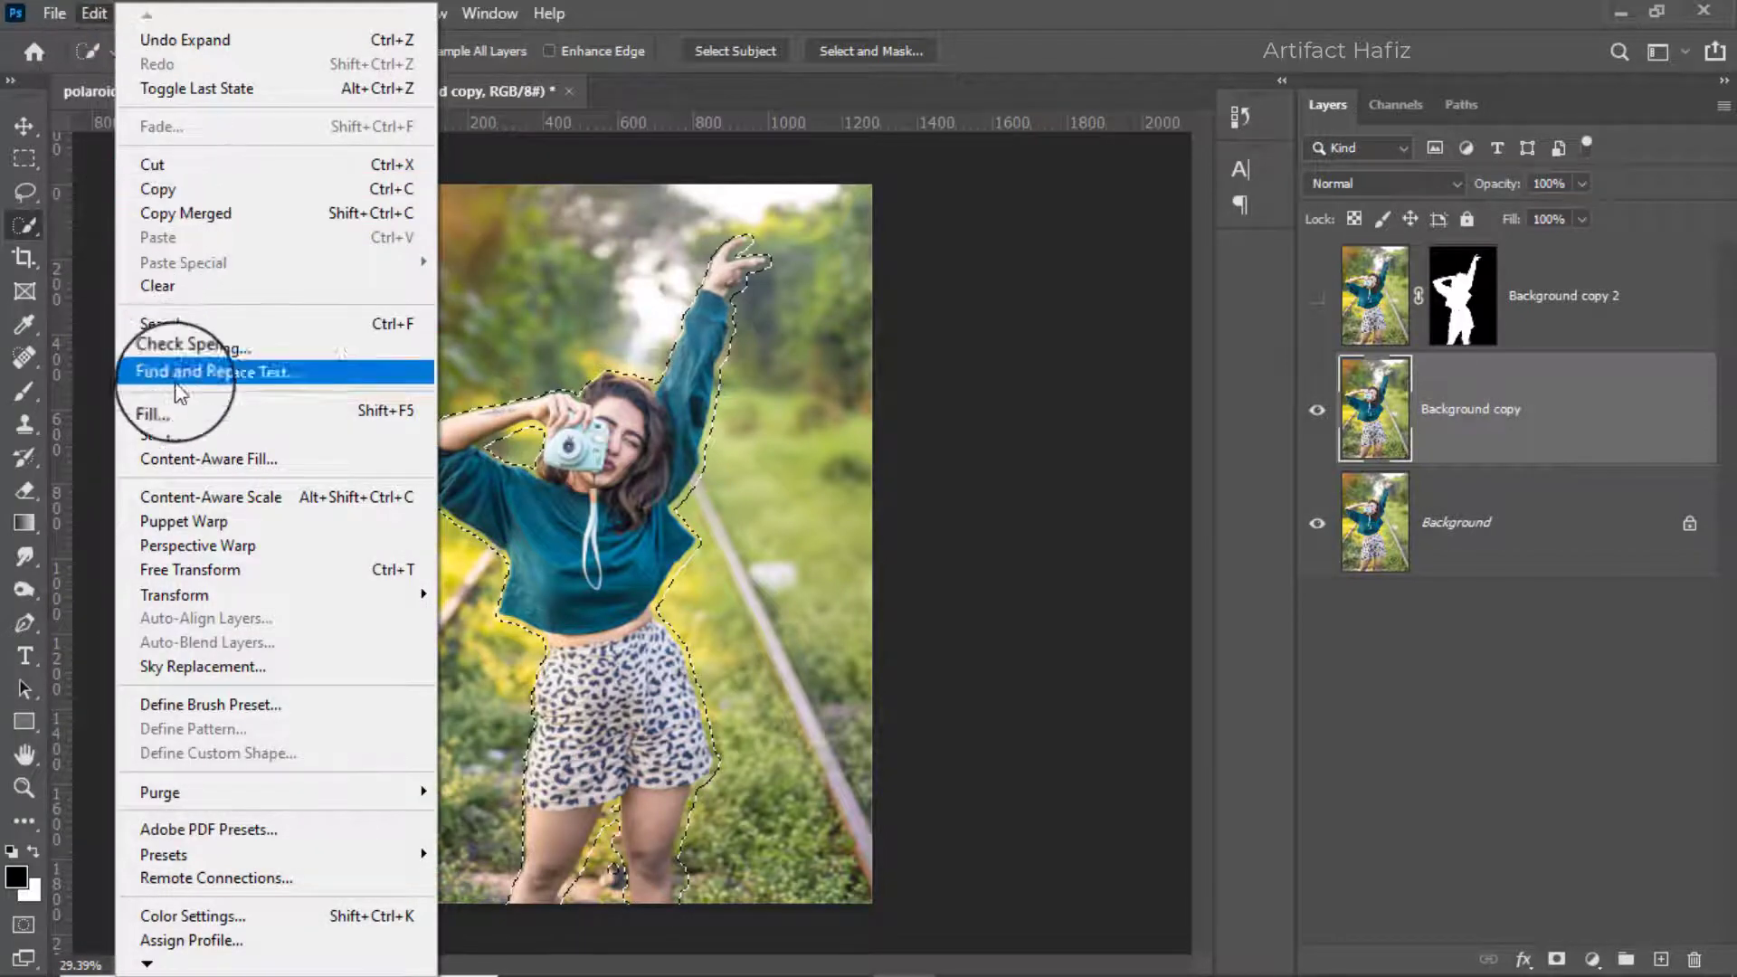
{"action": "left_click", "coordinate": [197, 403]}
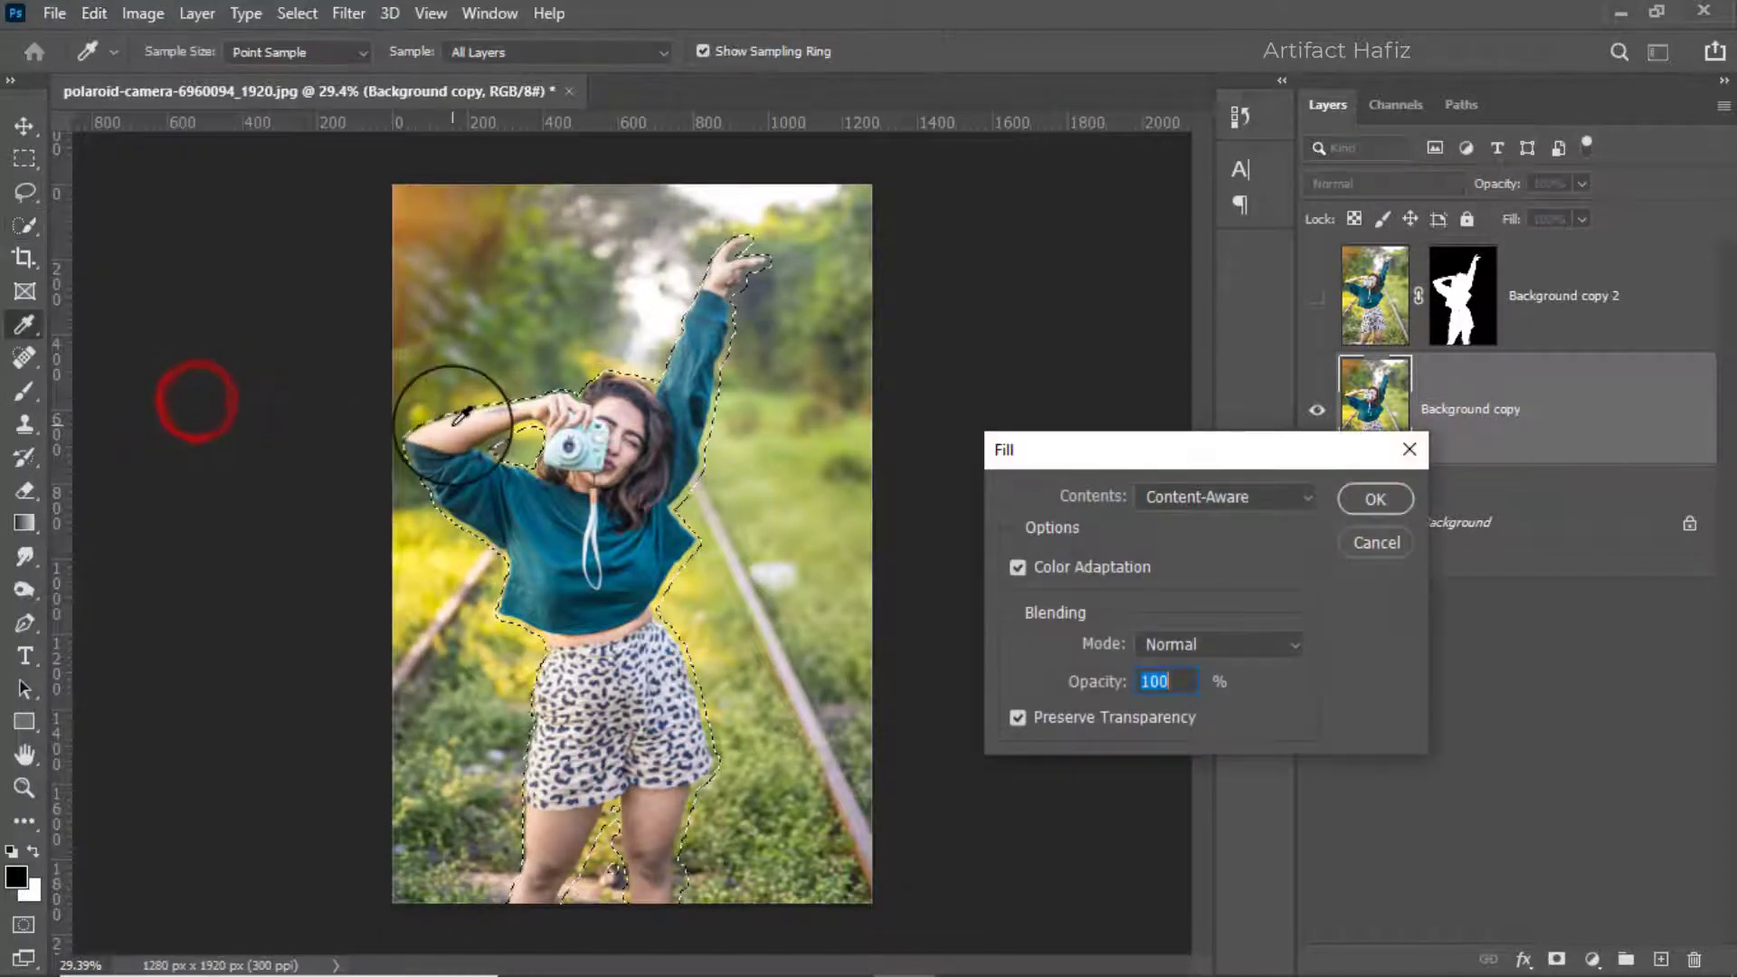
{"action": "left_click", "coordinate": [1180, 498]}
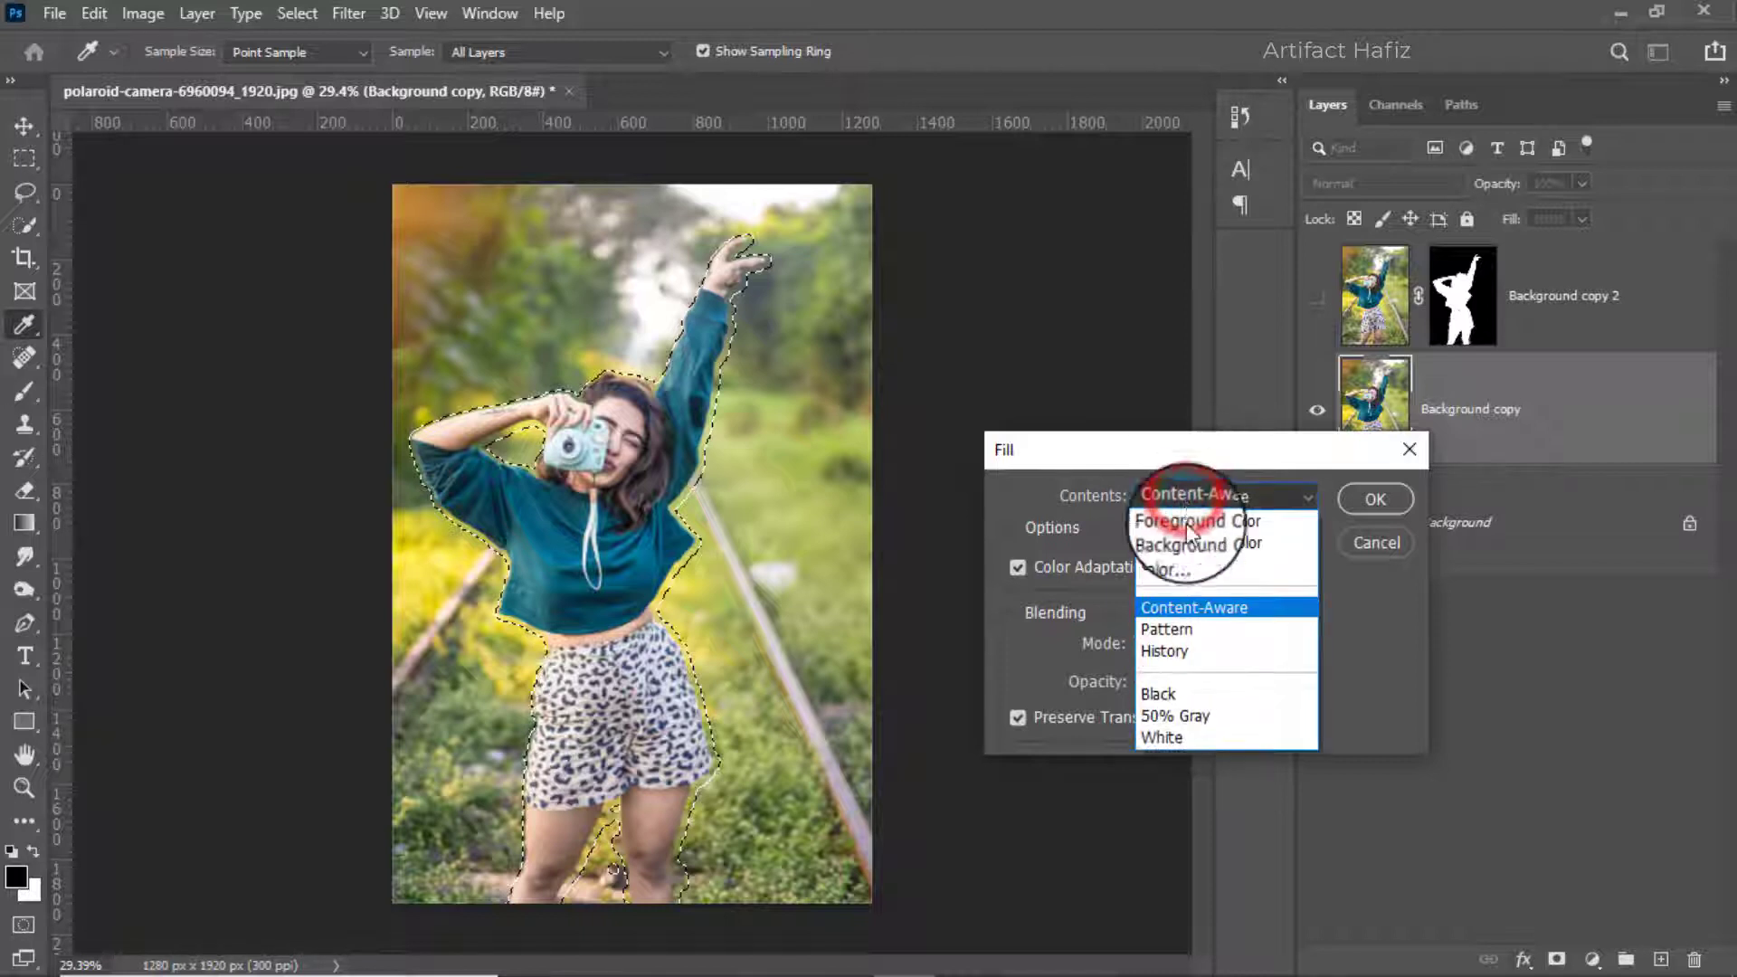
{"action": "left_click", "coordinate": [1185, 608]}
{"action": "left_click", "coordinate": [1371, 500]}
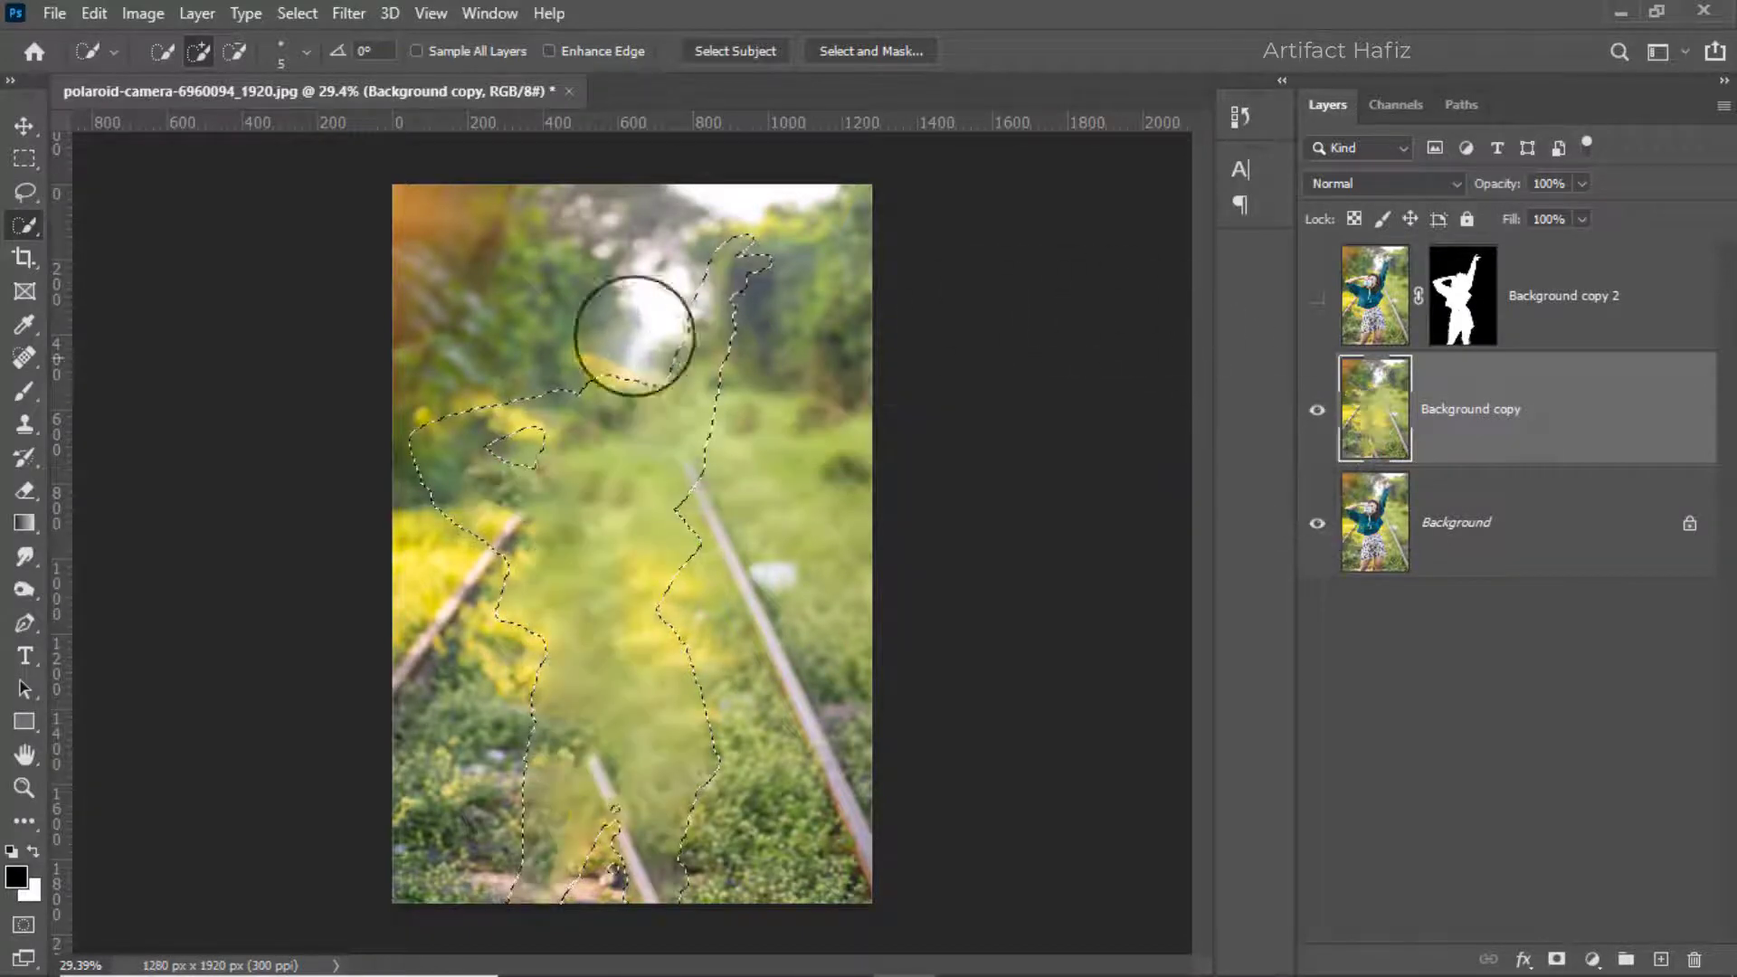
{"action": "left_click", "coordinate": [297, 13]}
{"action": "left_click", "coordinate": [313, 66]}
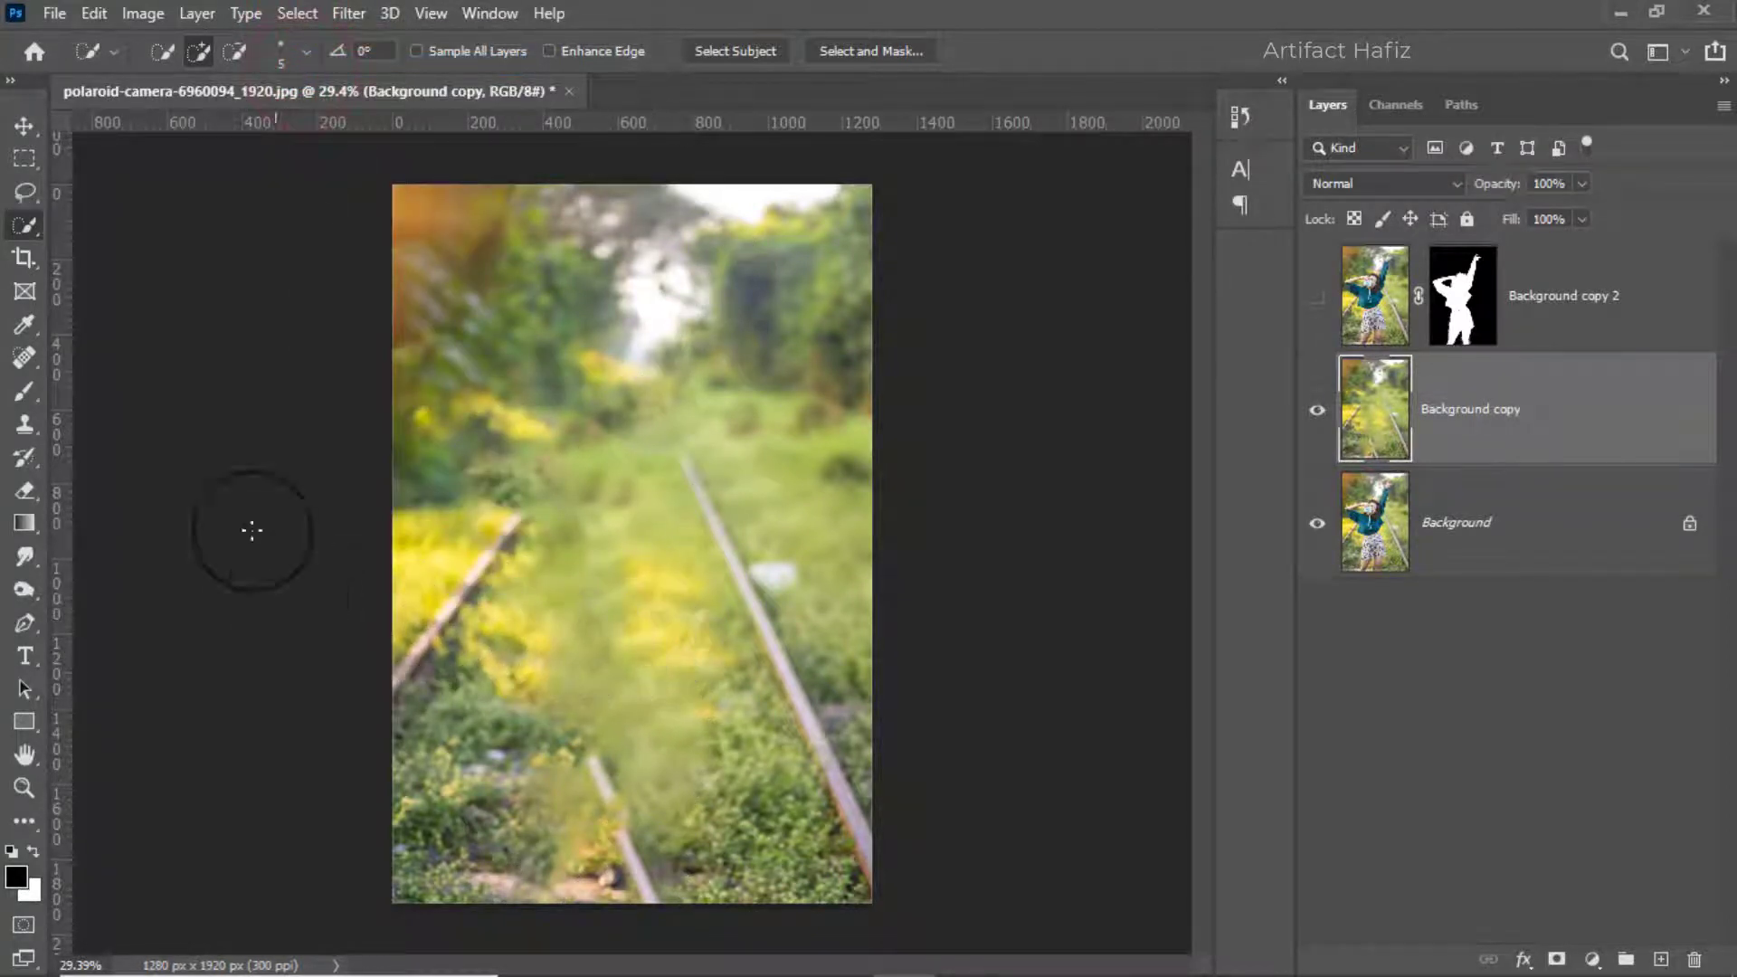
Step: Clone grass over the stray rail and smeared patch in the lower foreground using the Clone Stamp at size 300
{"action": "left_click", "coordinate": [25, 357]}
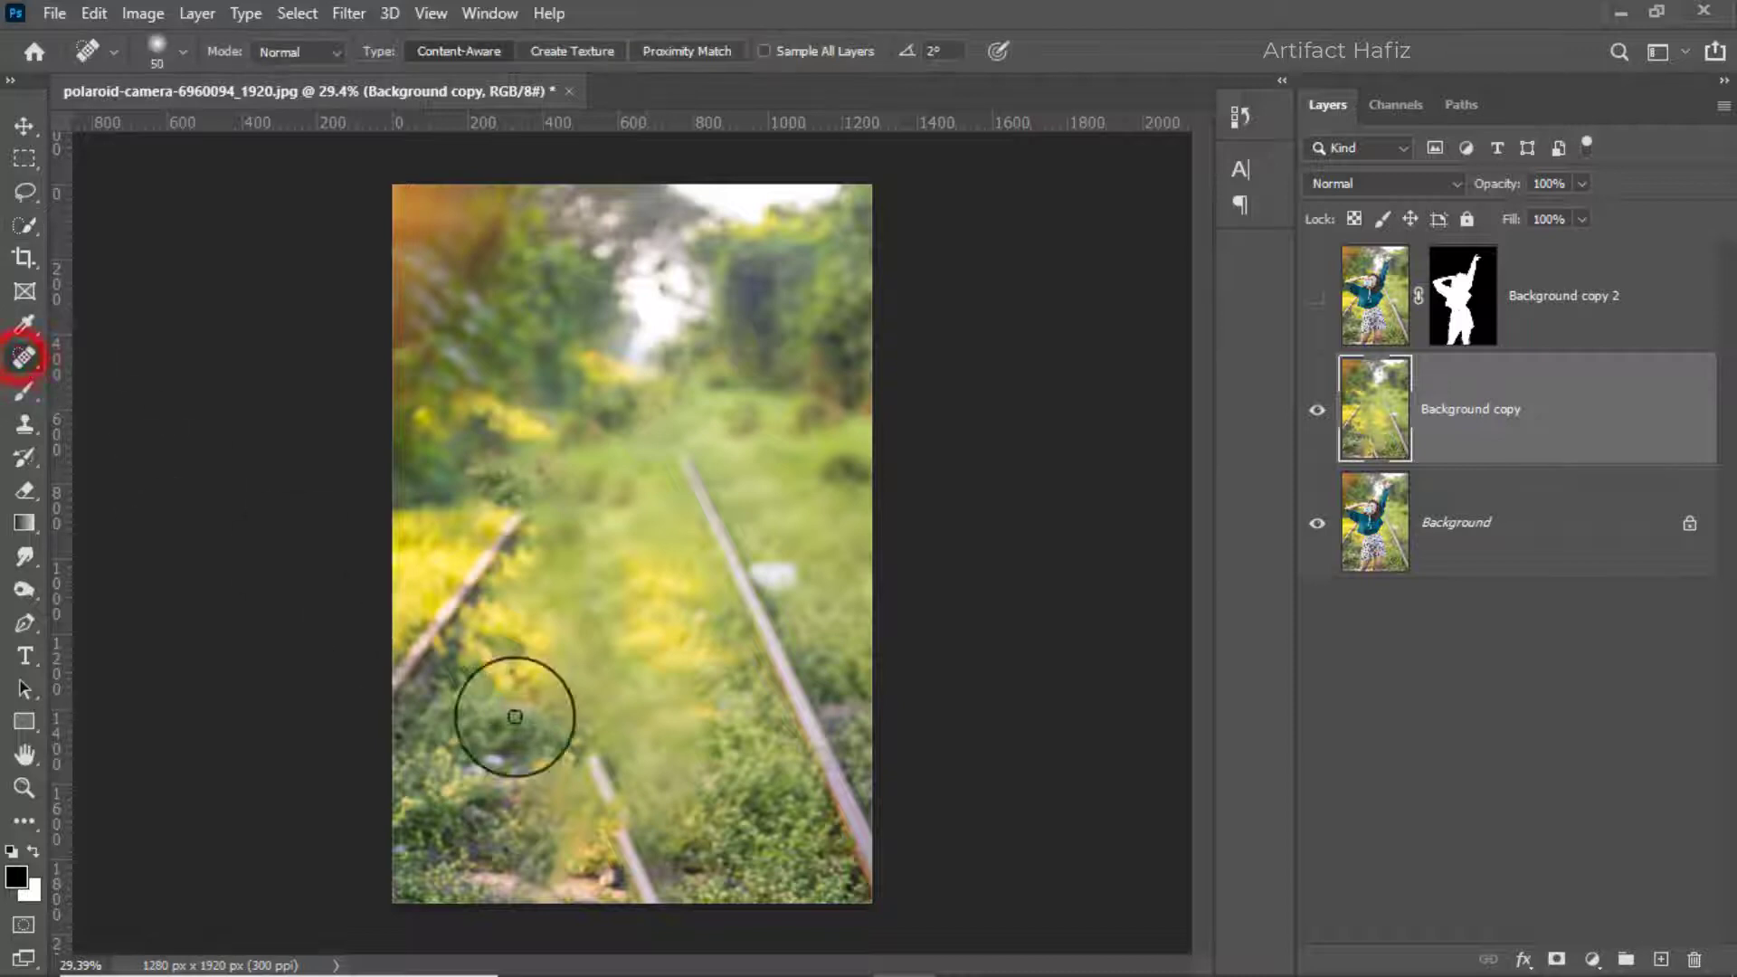
{"action": "left_click", "coordinate": [24, 424]}
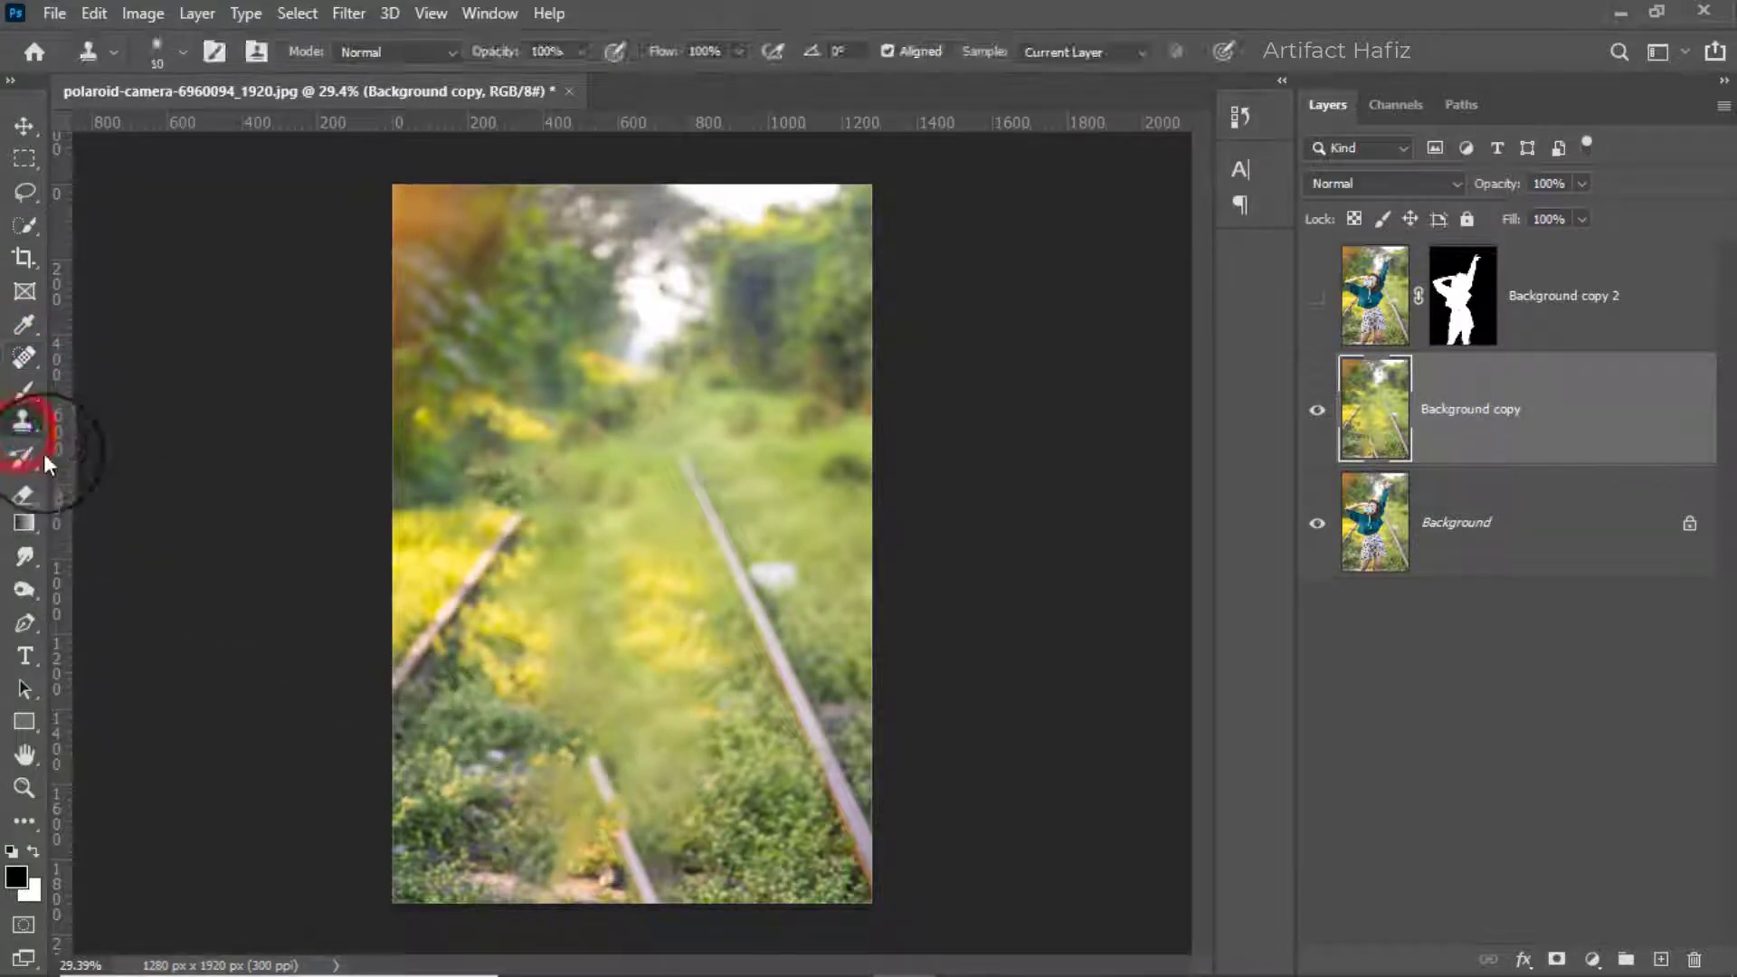
{"action": "key", "text": "bracketright"}
{"action": "key", "text": "bracketright"}
{"action": "key", "text": "bracketright"}
{"action": "key", "text": "bracketright"}
{"action": "key", "text": "bracketright"}
{"action": "key", "text": "bracketright"}
{"action": "key", "text": "bracketright"}
{"action": "key", "text": "bracketright"}
{"action": "key", "text": "bracketright"}
{"action": "key", "text": "bracketright"}
{"action": "key", "text": "bracketright"}
{"action": "key", "text": "bracketright"}
{"action": "key", "text": "bracketright"}
{"action": "key", "text": "bracketright"}
{"action": "key", "text": "bracketright"}
{"action": "key", "text": "bracketright"}
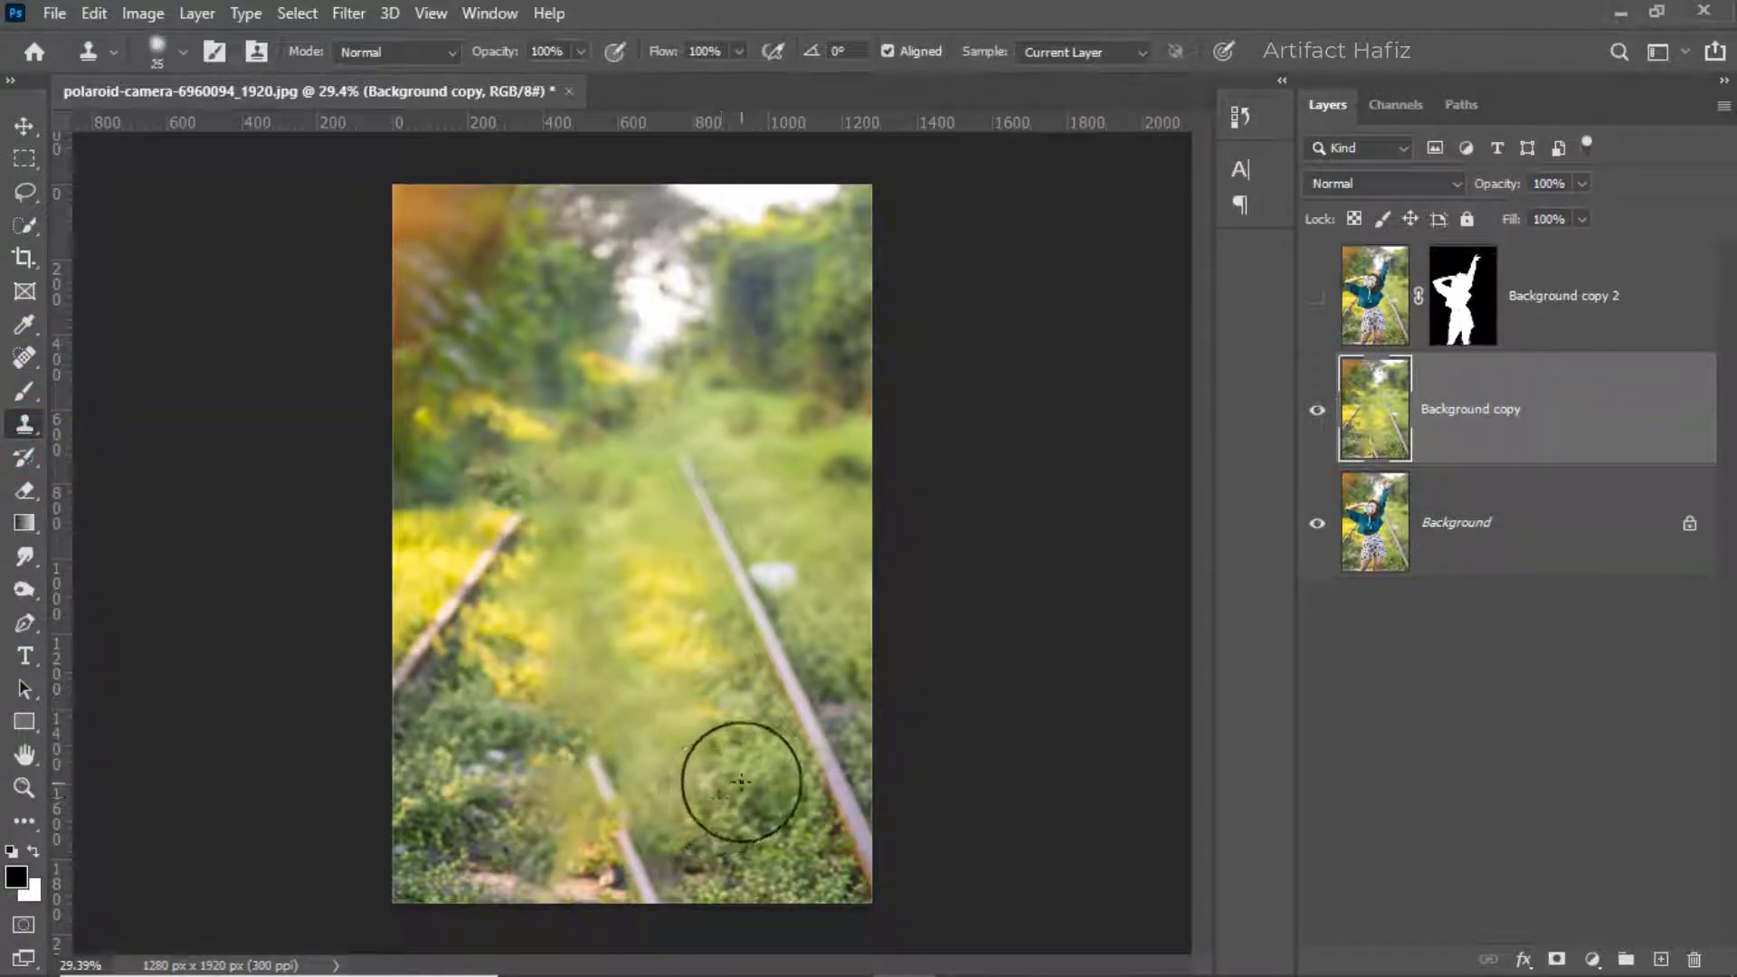
{"action": "left_click", "coordinate": [760, 826], "text": "alt"}
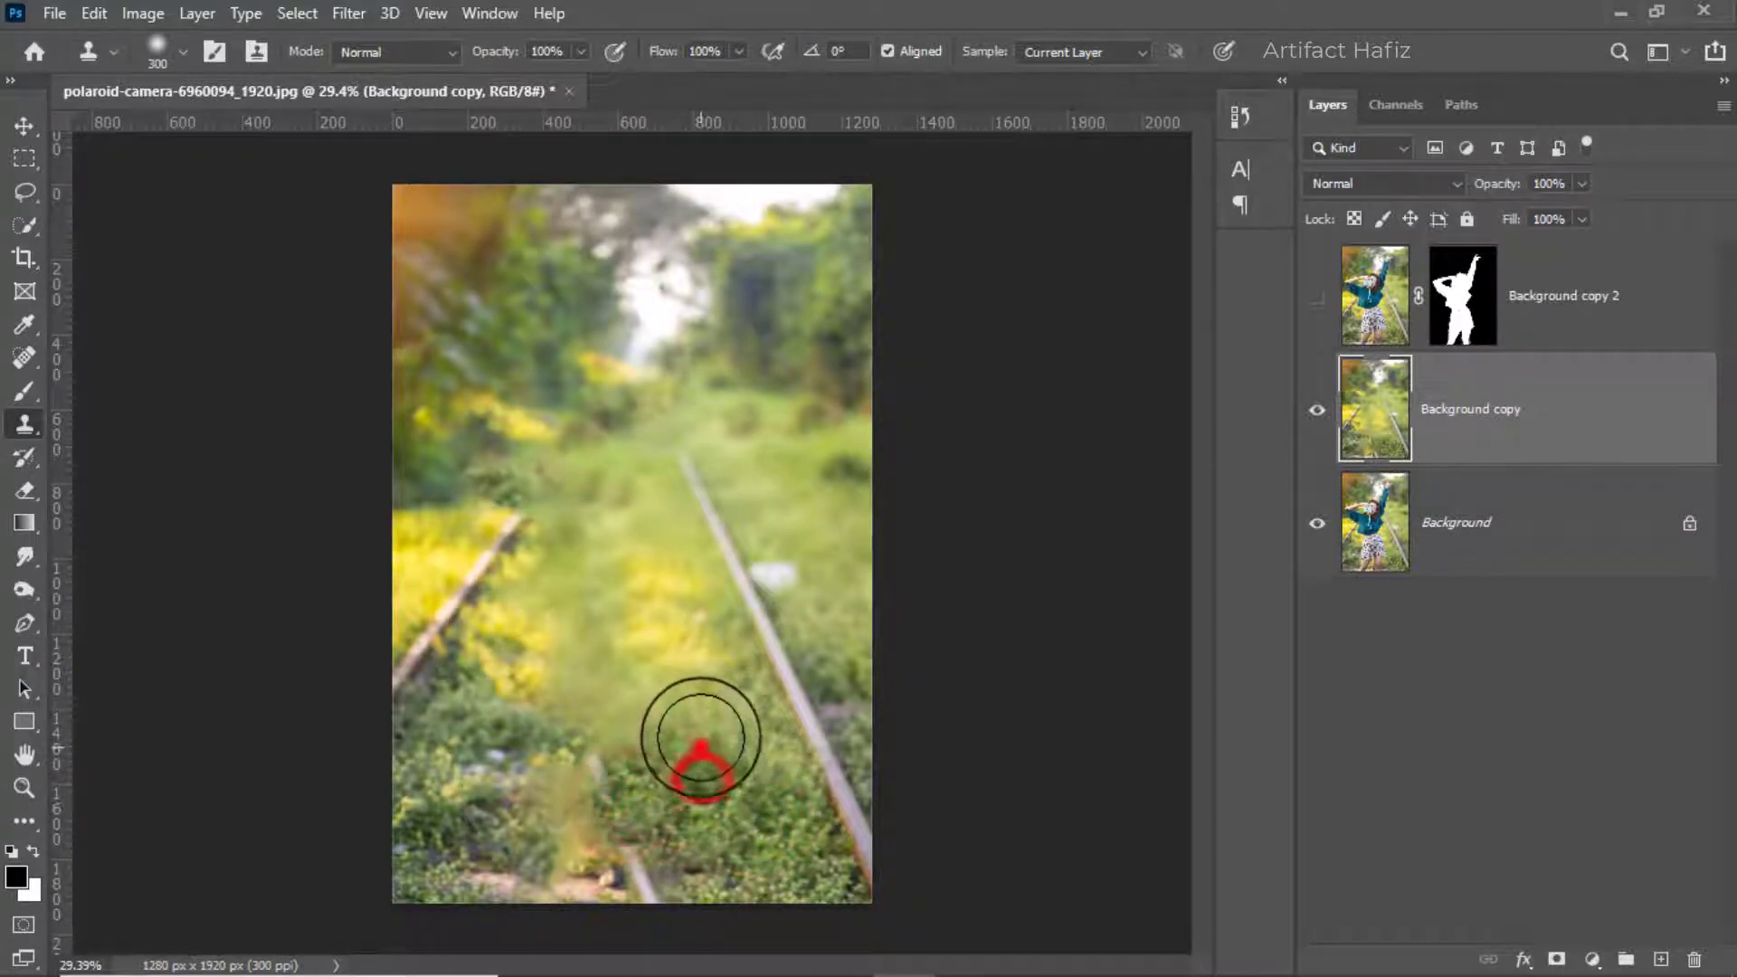
{"action": "left_click_drag", "start_coordinate": [478, 783], "coordinate": [532, 818]}
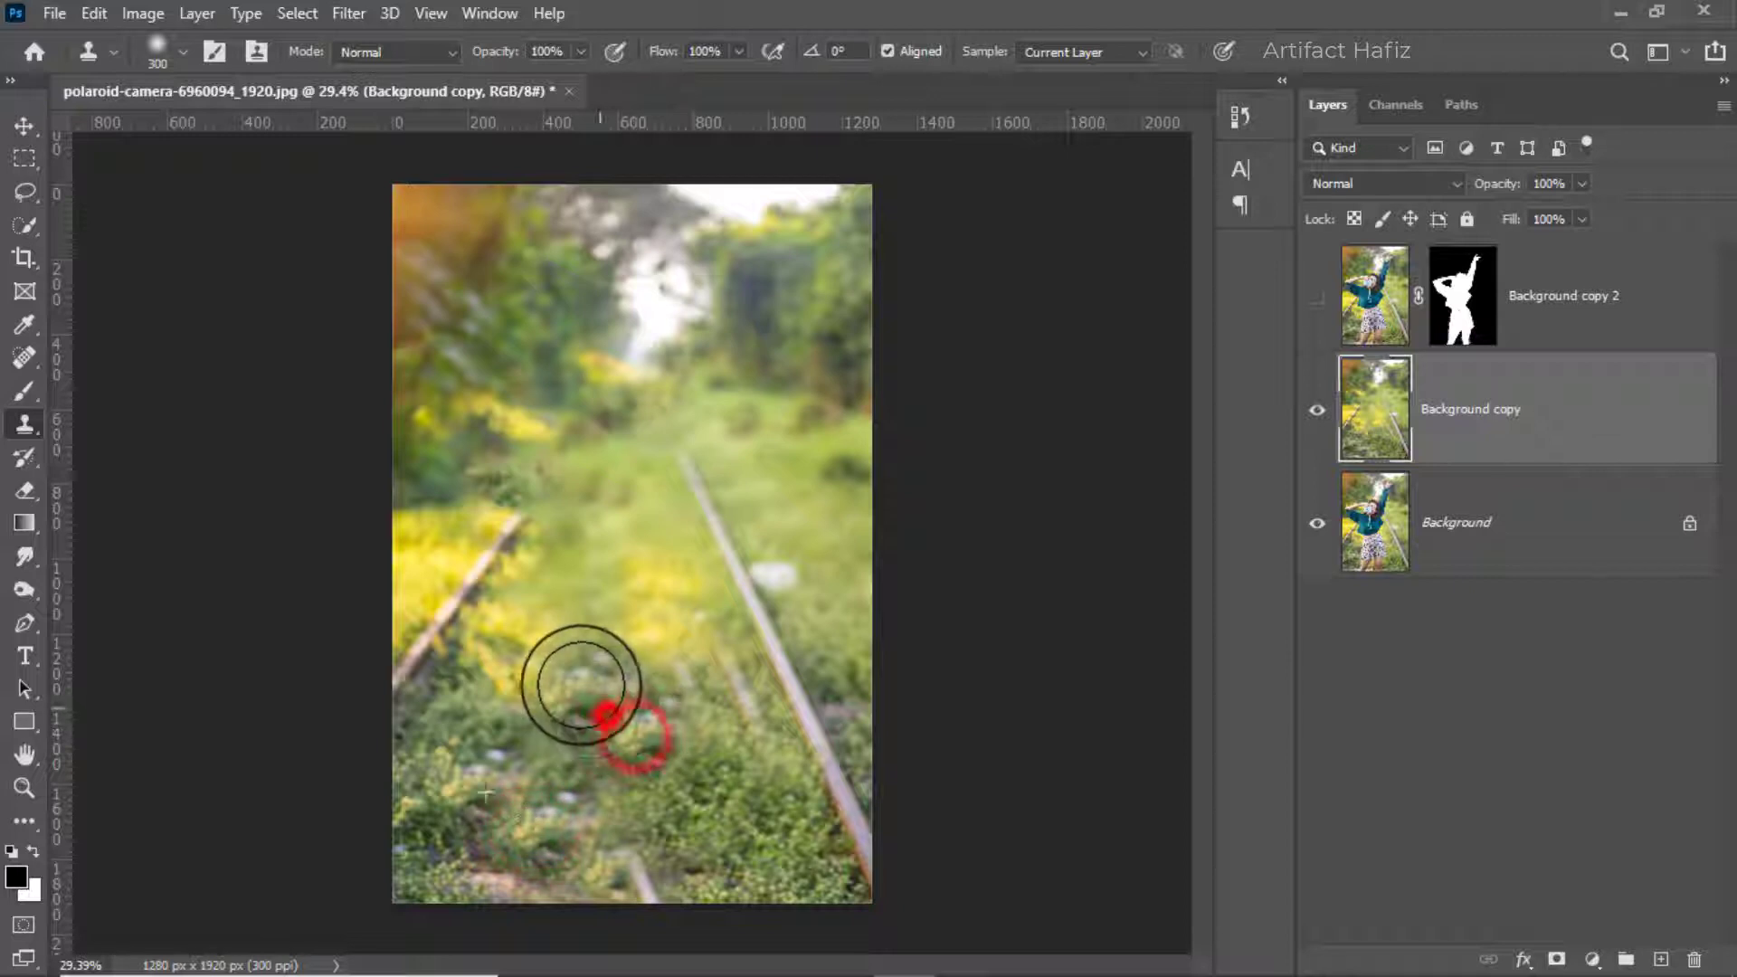
Step: Clone foliage over the remaining blurred patches along the middle of the track and near its lower end
{"action": "left_click", "coordinate": [721, 739]}
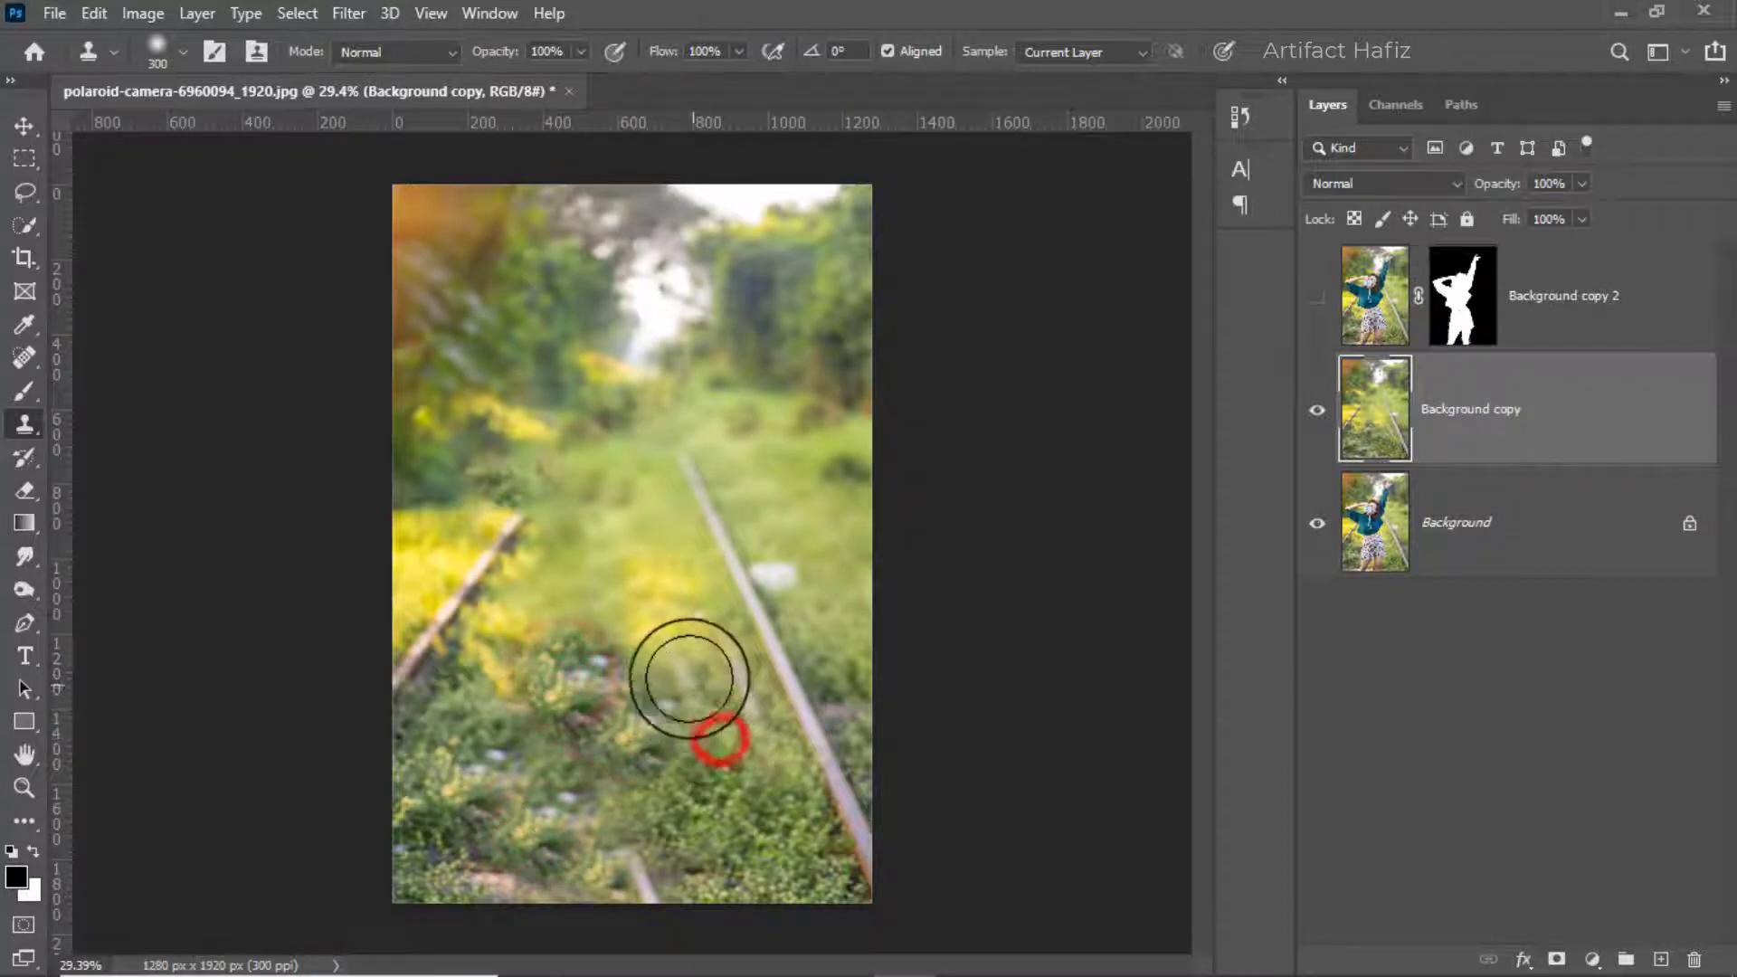
{"action": "left_click", "coordinate": [677, 657]}
{"action": "left_click", "coordinate": [600, 653]}
{"action": "left_click", "coordinate": [653, 596]}
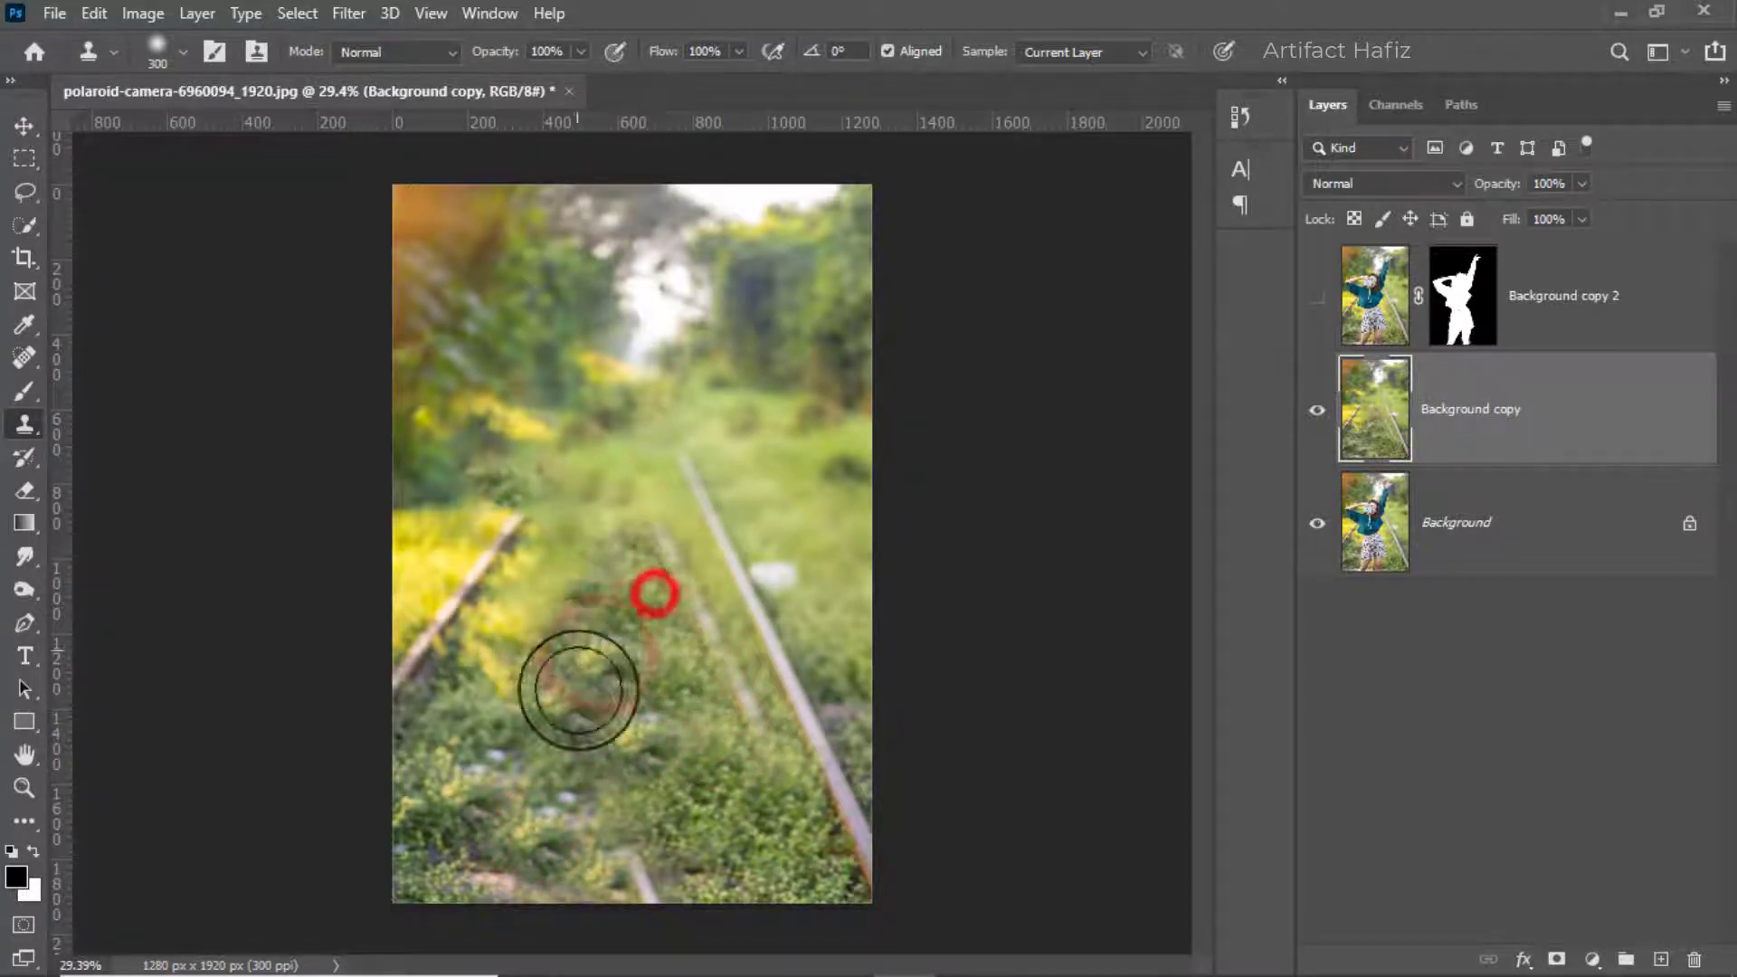
{"action": "scroll", "coordinate": [620, 745], "scroll_direction": "down", "scroll_amount": 1}
{"action": "scroll", "coordinate": [630, 733], "scroll_direction": "up", "scroll_amount": 1}
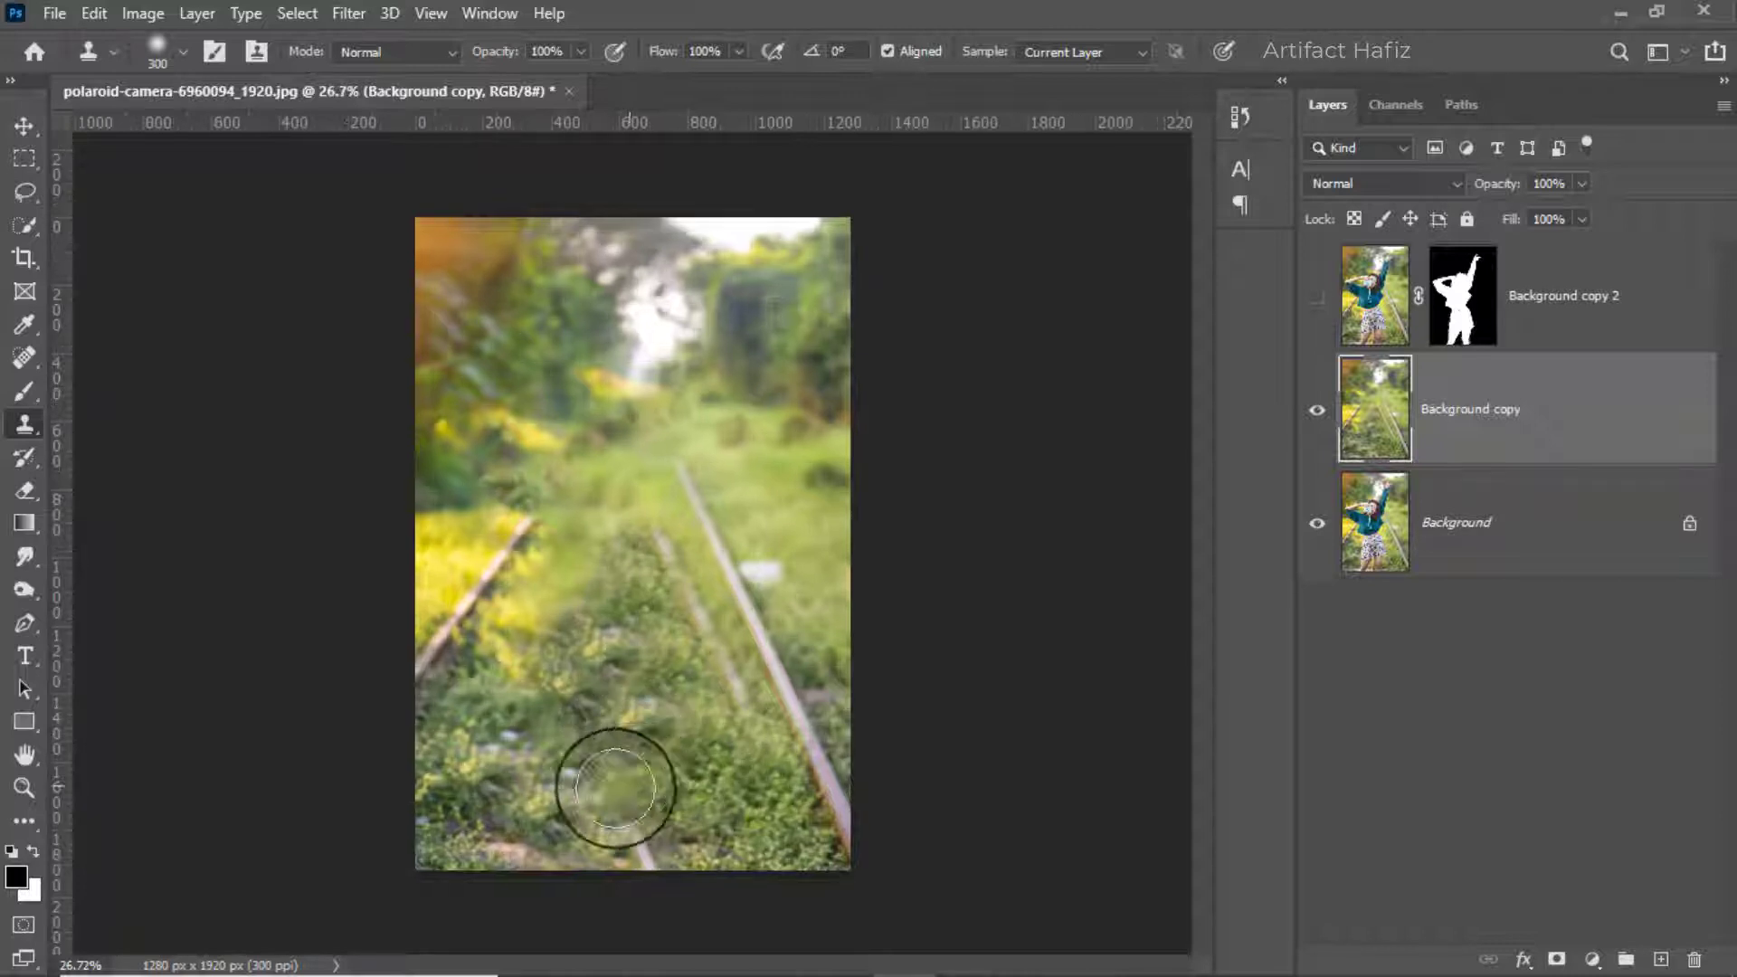
{"action": "left_click", "coordinate": [693, 744]}
{"action": "left_click", "coordinate": [613, 767]}
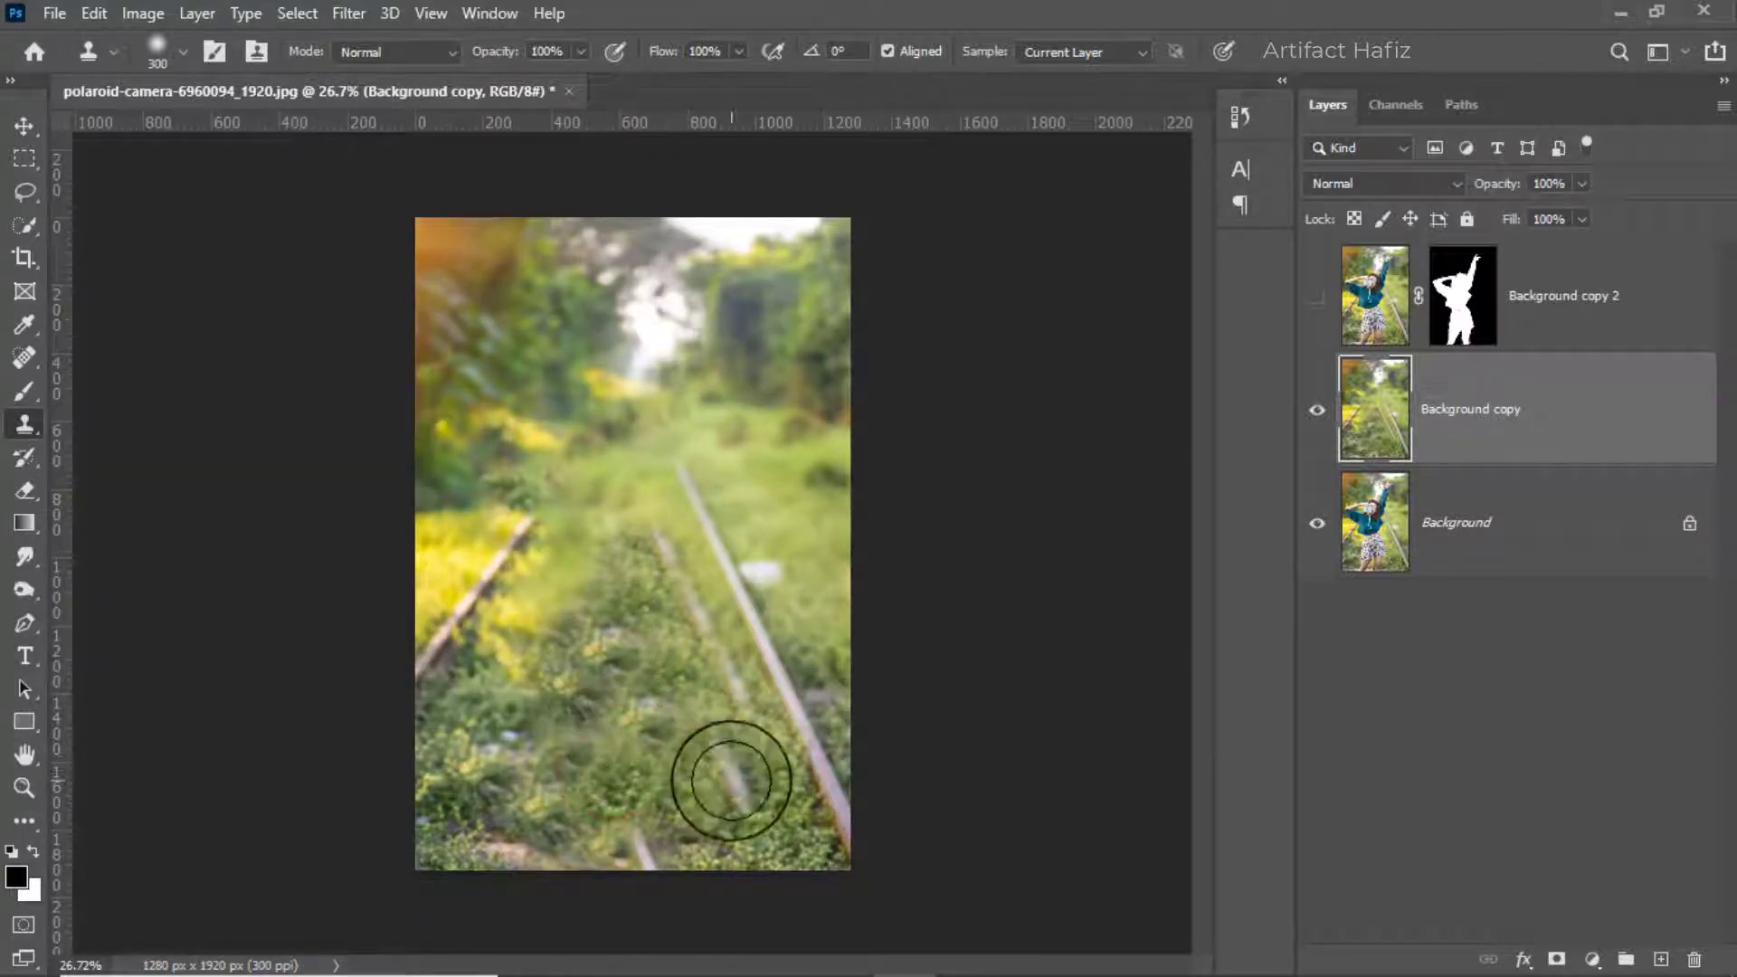
Step: Show Background copy 2 and clone grass across the ground around the woman's legs on Background copy
{"action": "left_click", "coordinate": [1318, 297]}
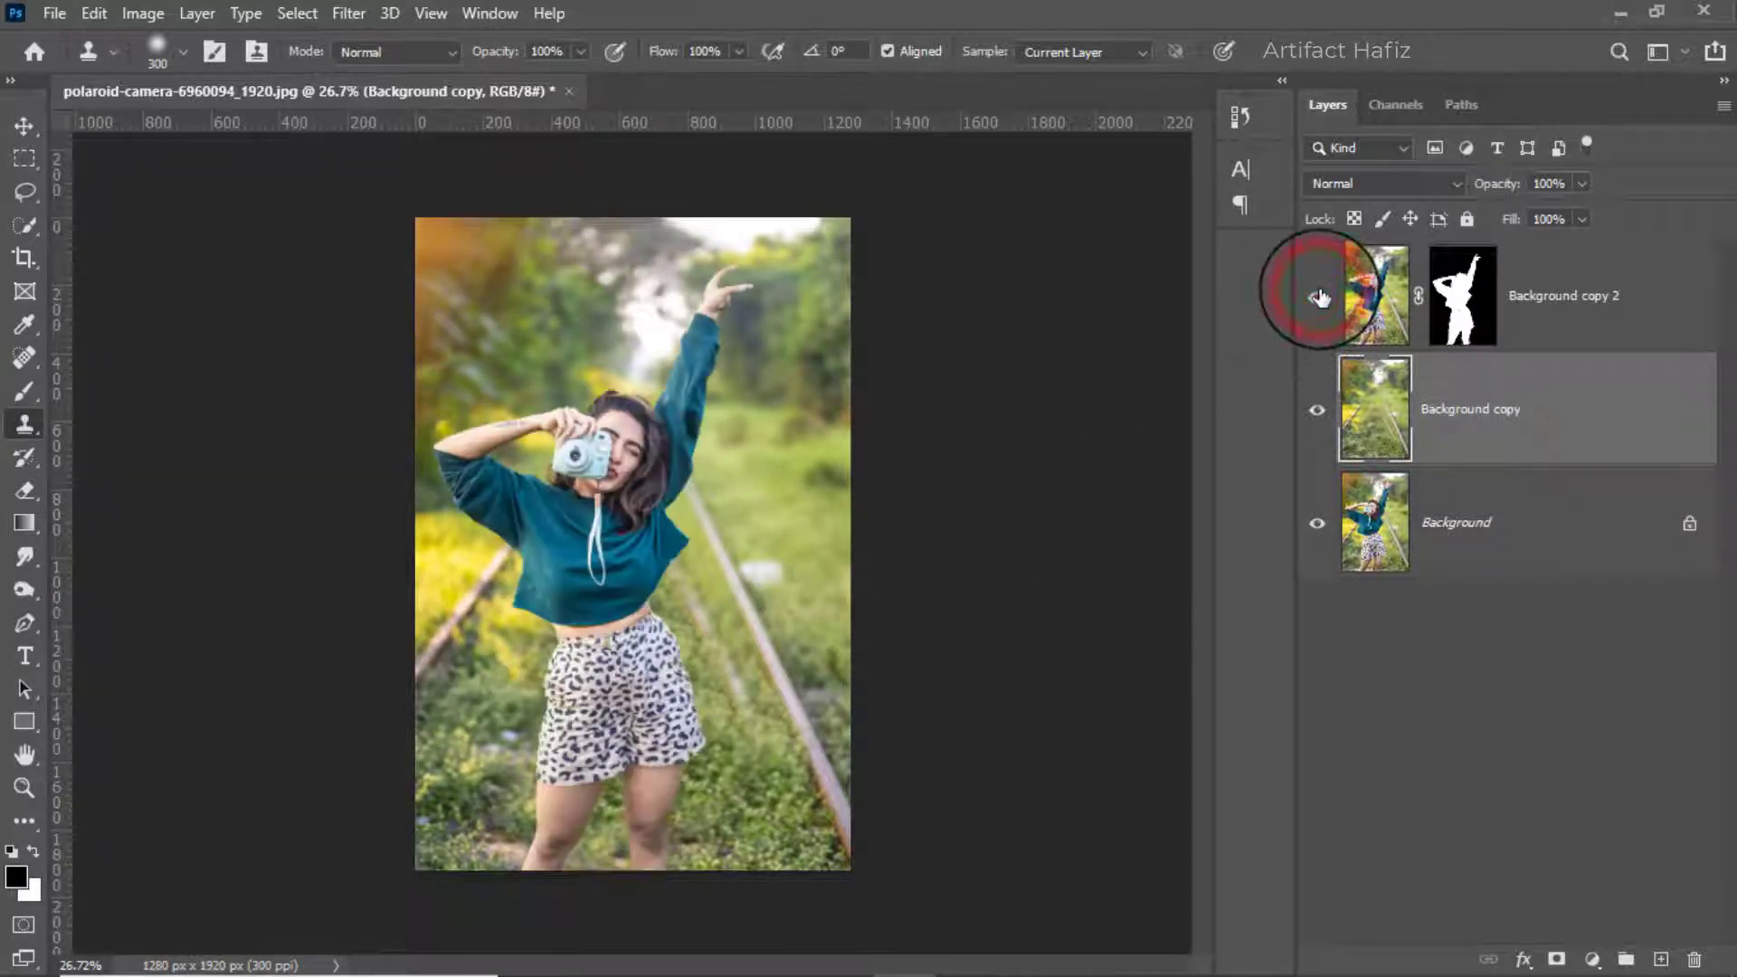
{"action": "left_click", "coordinate": [1318, 297]}
{"action": "left_click", "coordinate": [1319, 297]}
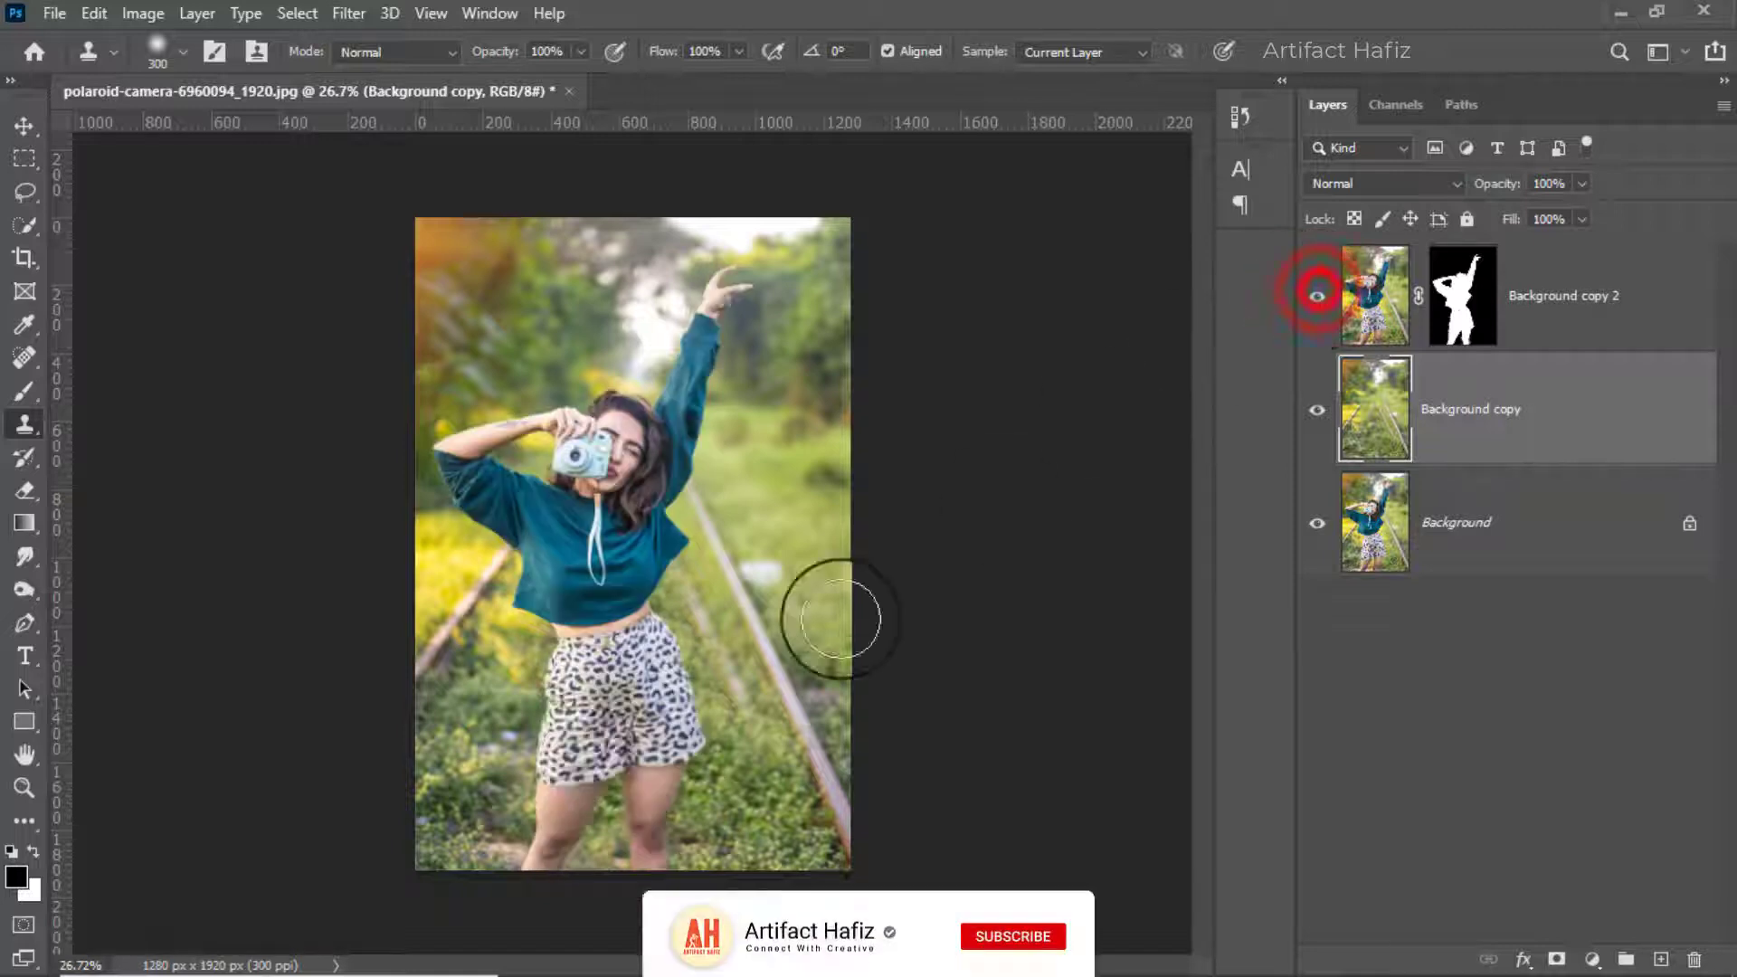
{"action": "left_click", "coordinate": [475, 790], "text": "alt"}
{"action": "left_click_drag", "start_coordinate": [531, 815], "coordinate": [667, 822]}
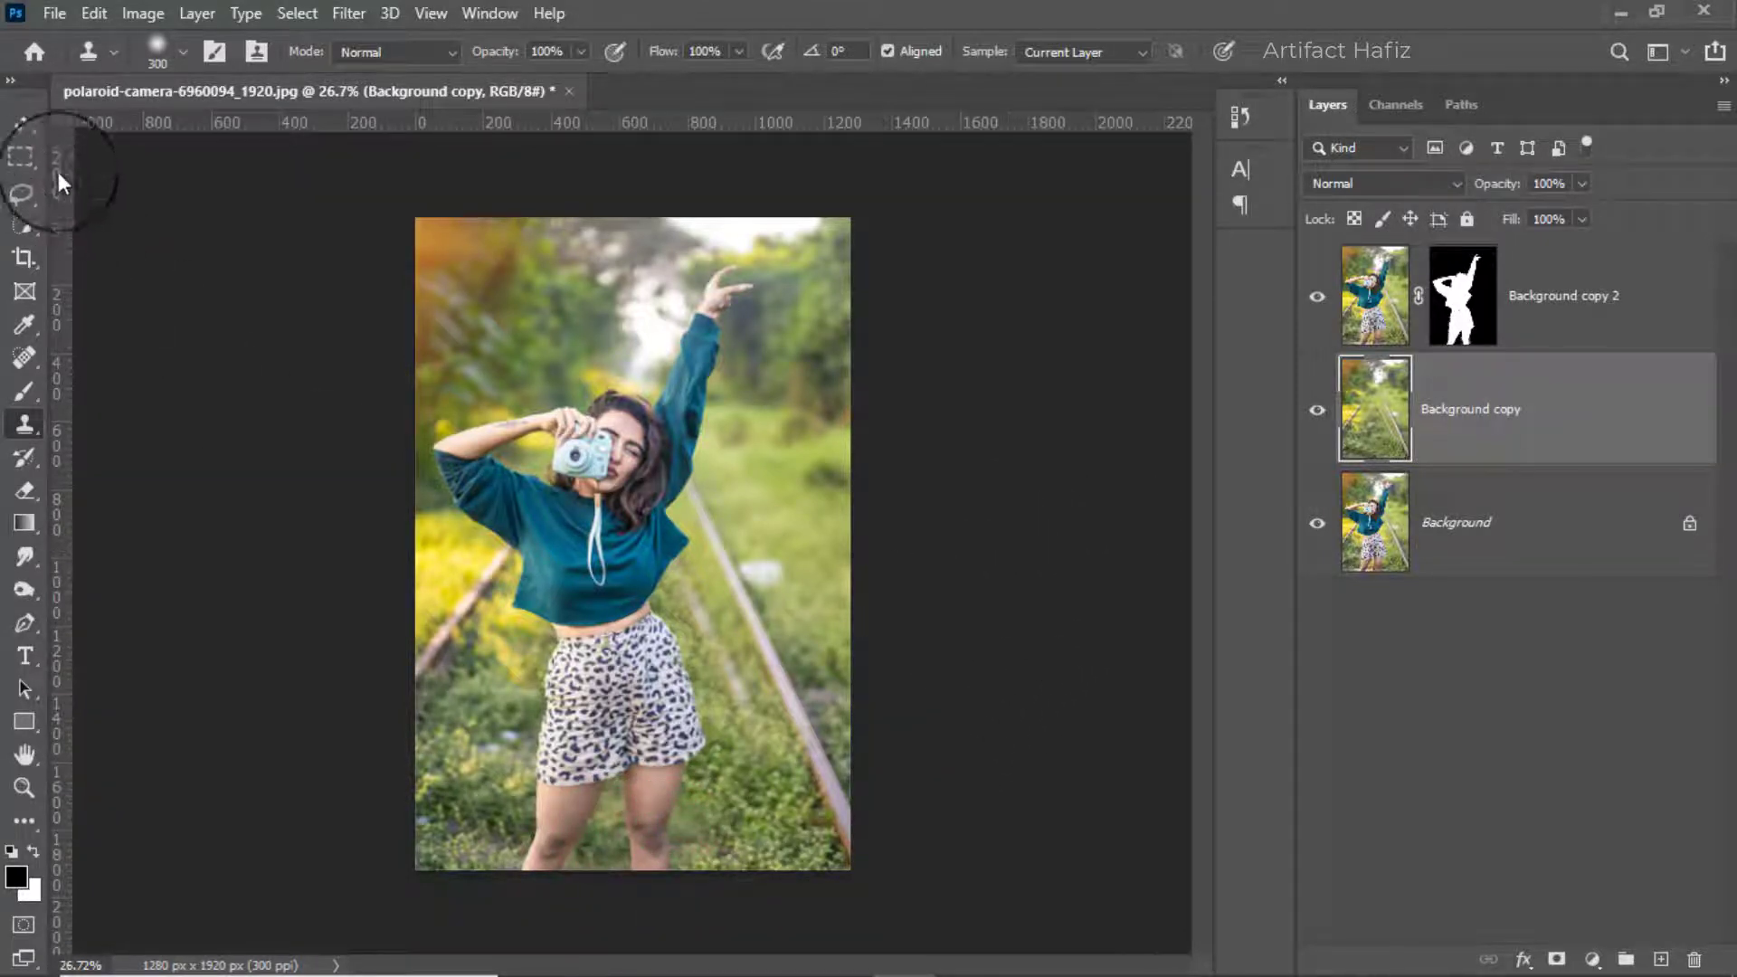
Step: Convert the Background copy layer for smart filters
{"action": "left_click", "coordinate": [24, 125]}
{"action": "left_click", "coordinate": [1544, 398]}
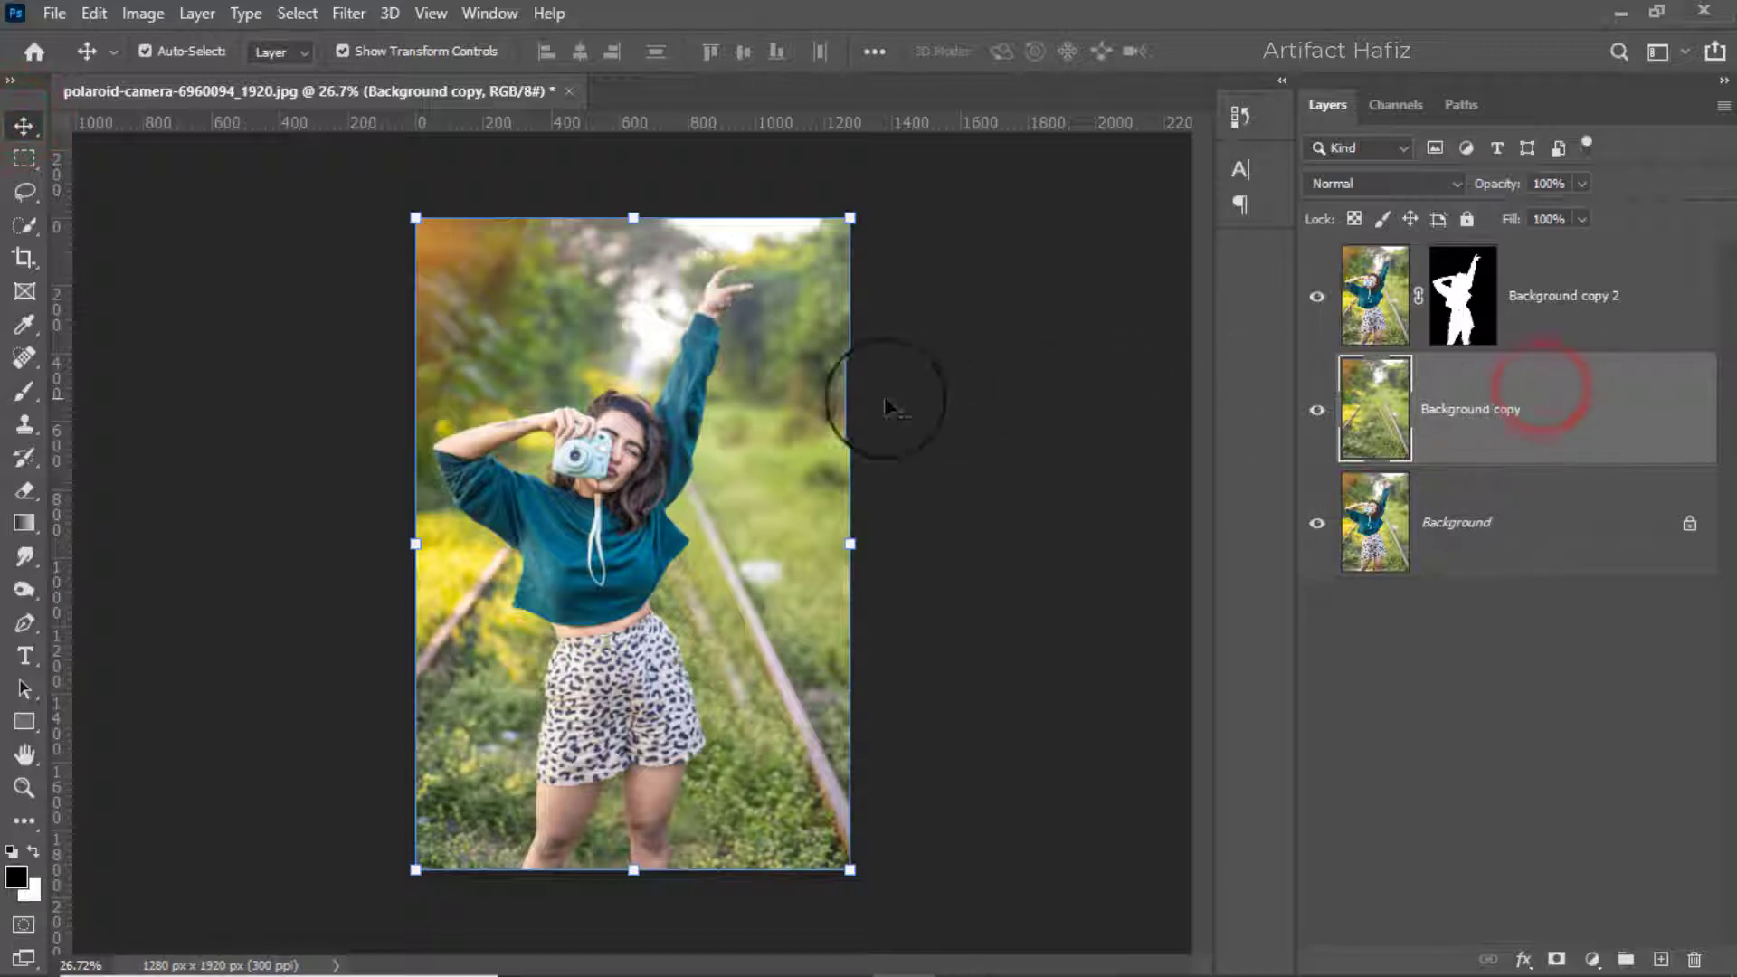
{"action": "left_click", "coordinate": [353, 15]}
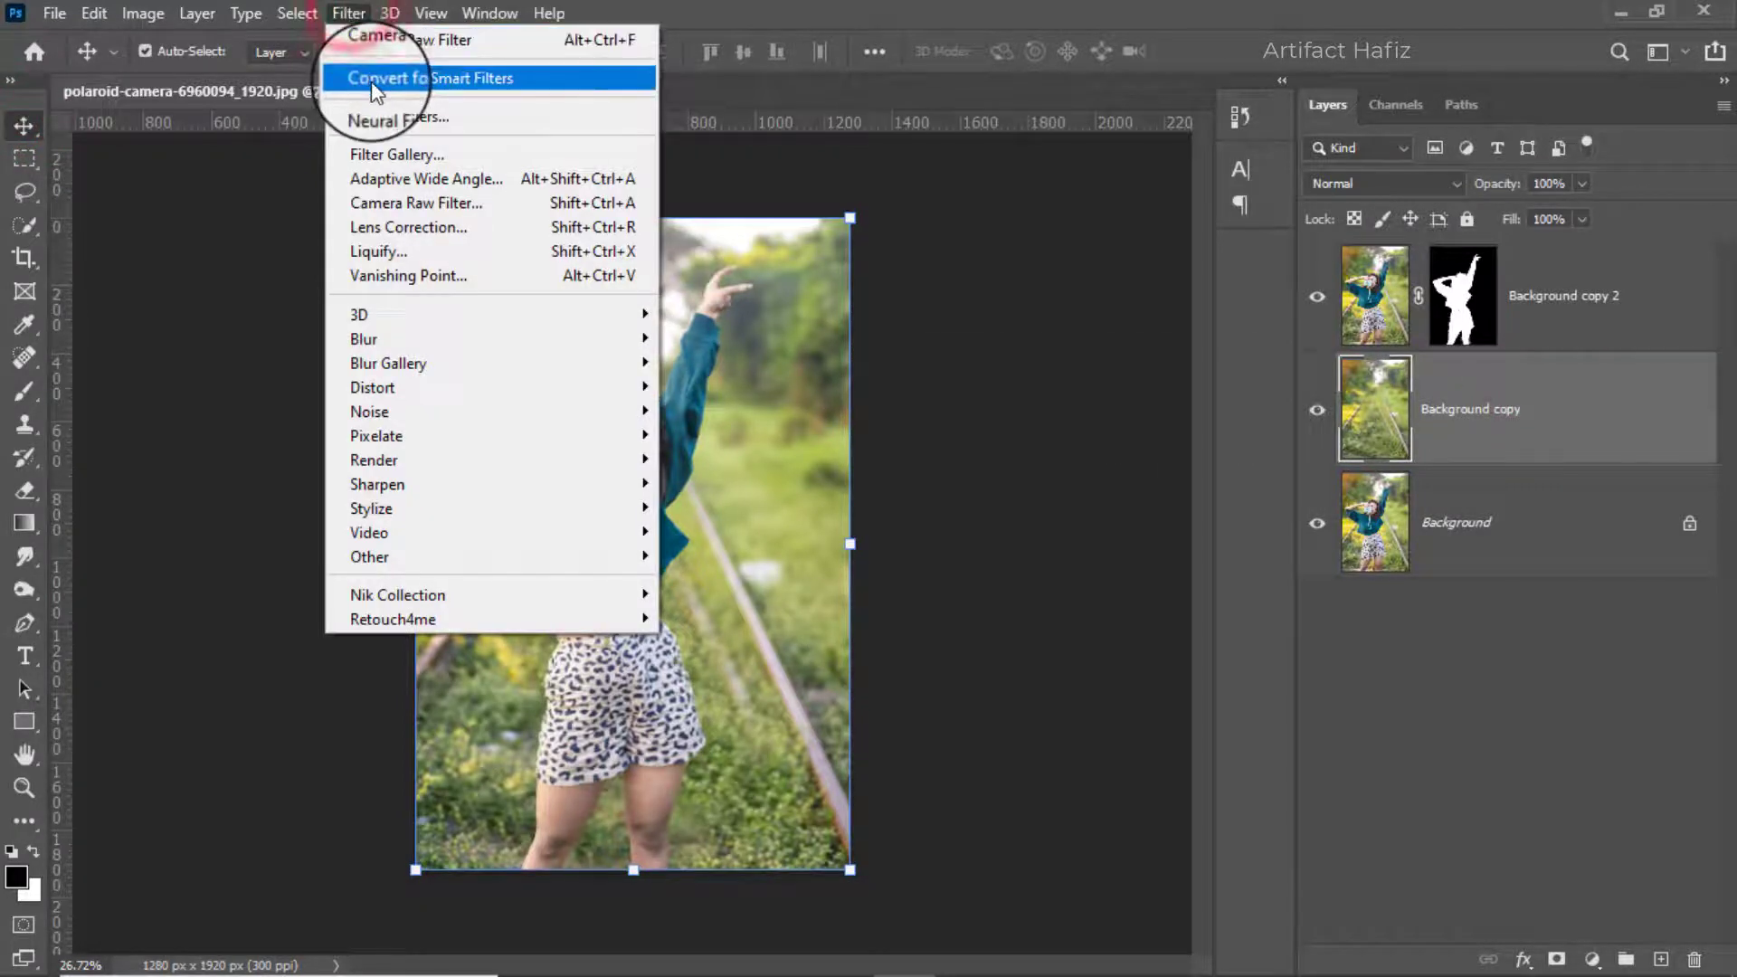
{"action": "left_click", "coordinate": [375, 80]}
Step: Start a Tilt-Shift blur on Background copy and set its blur amount to 74 px
{"action": "left_click", "coordinate": [348, 13]}
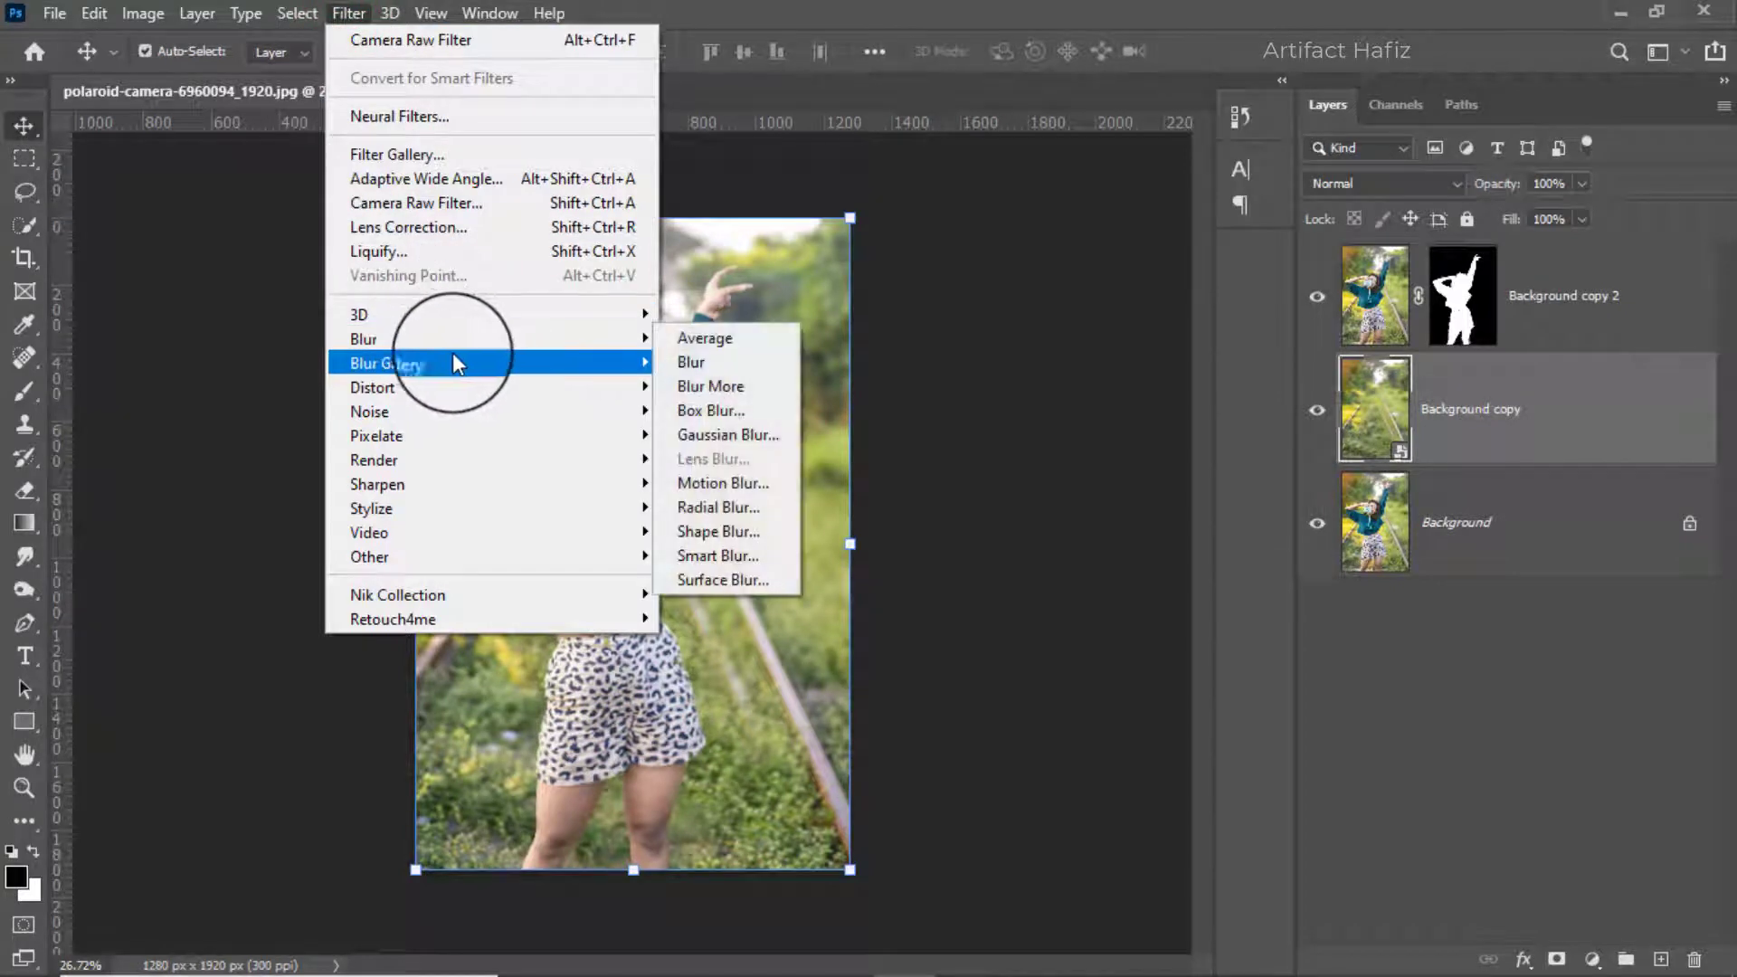
{"action": "mouse_move", "coordinate": [509, 360]}
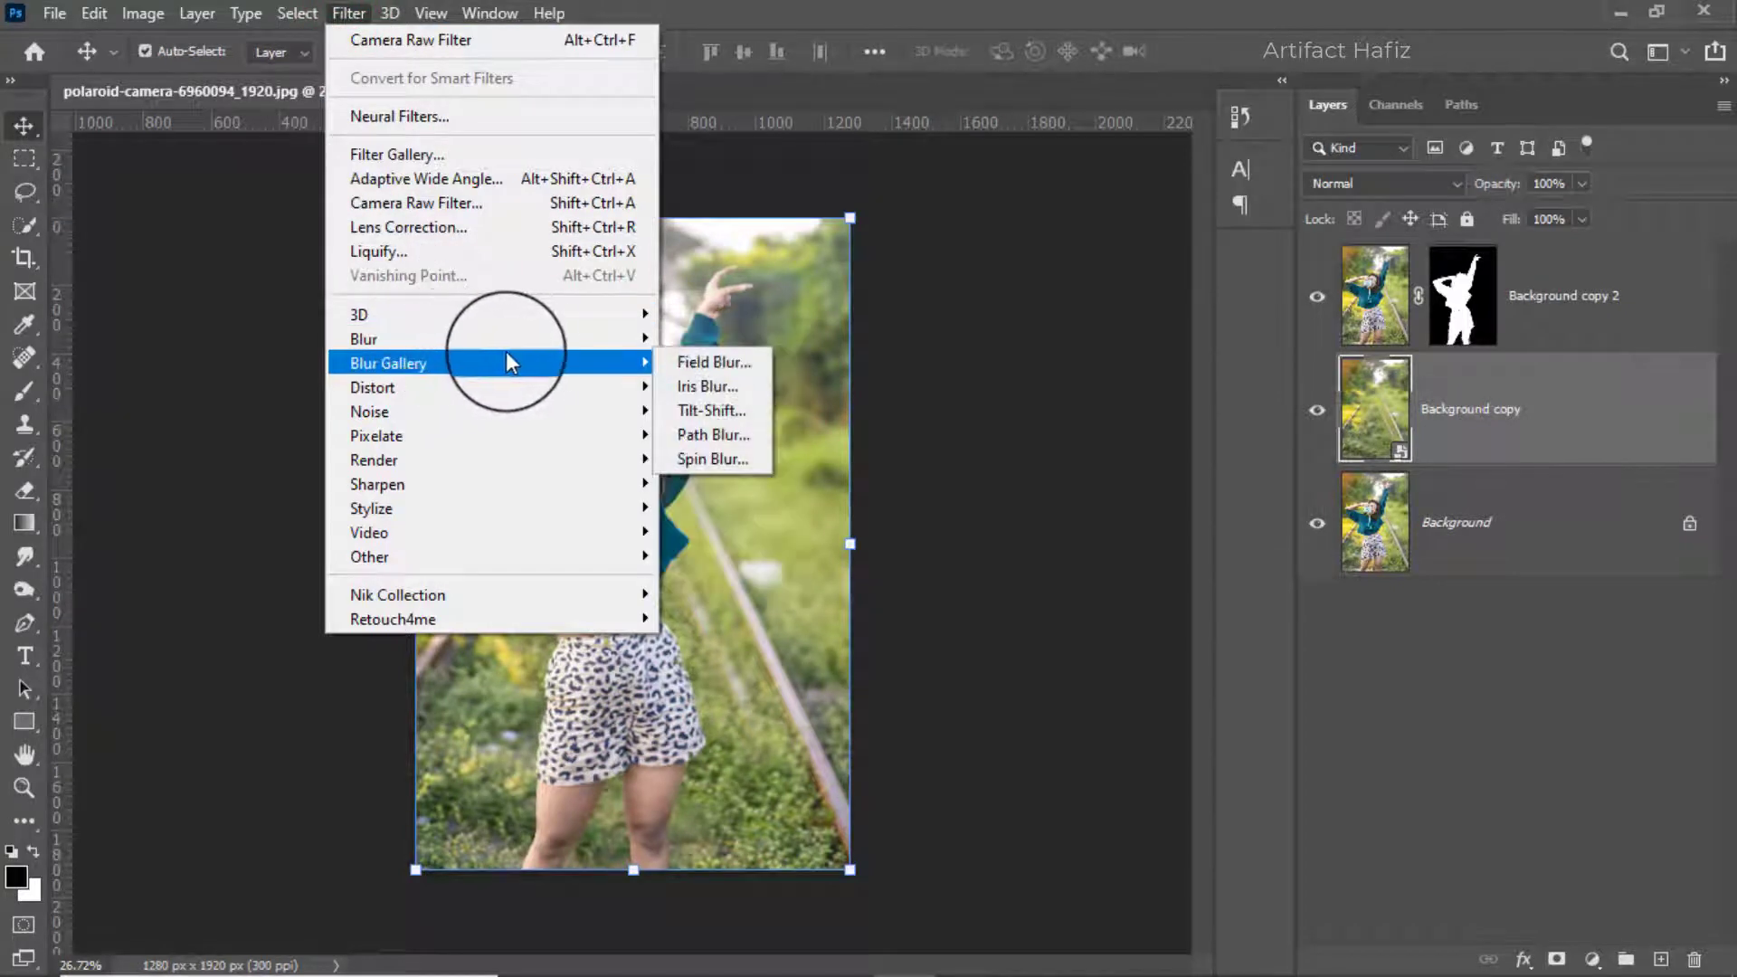
{"action": "left_click", "coordinate": [709, 414]}
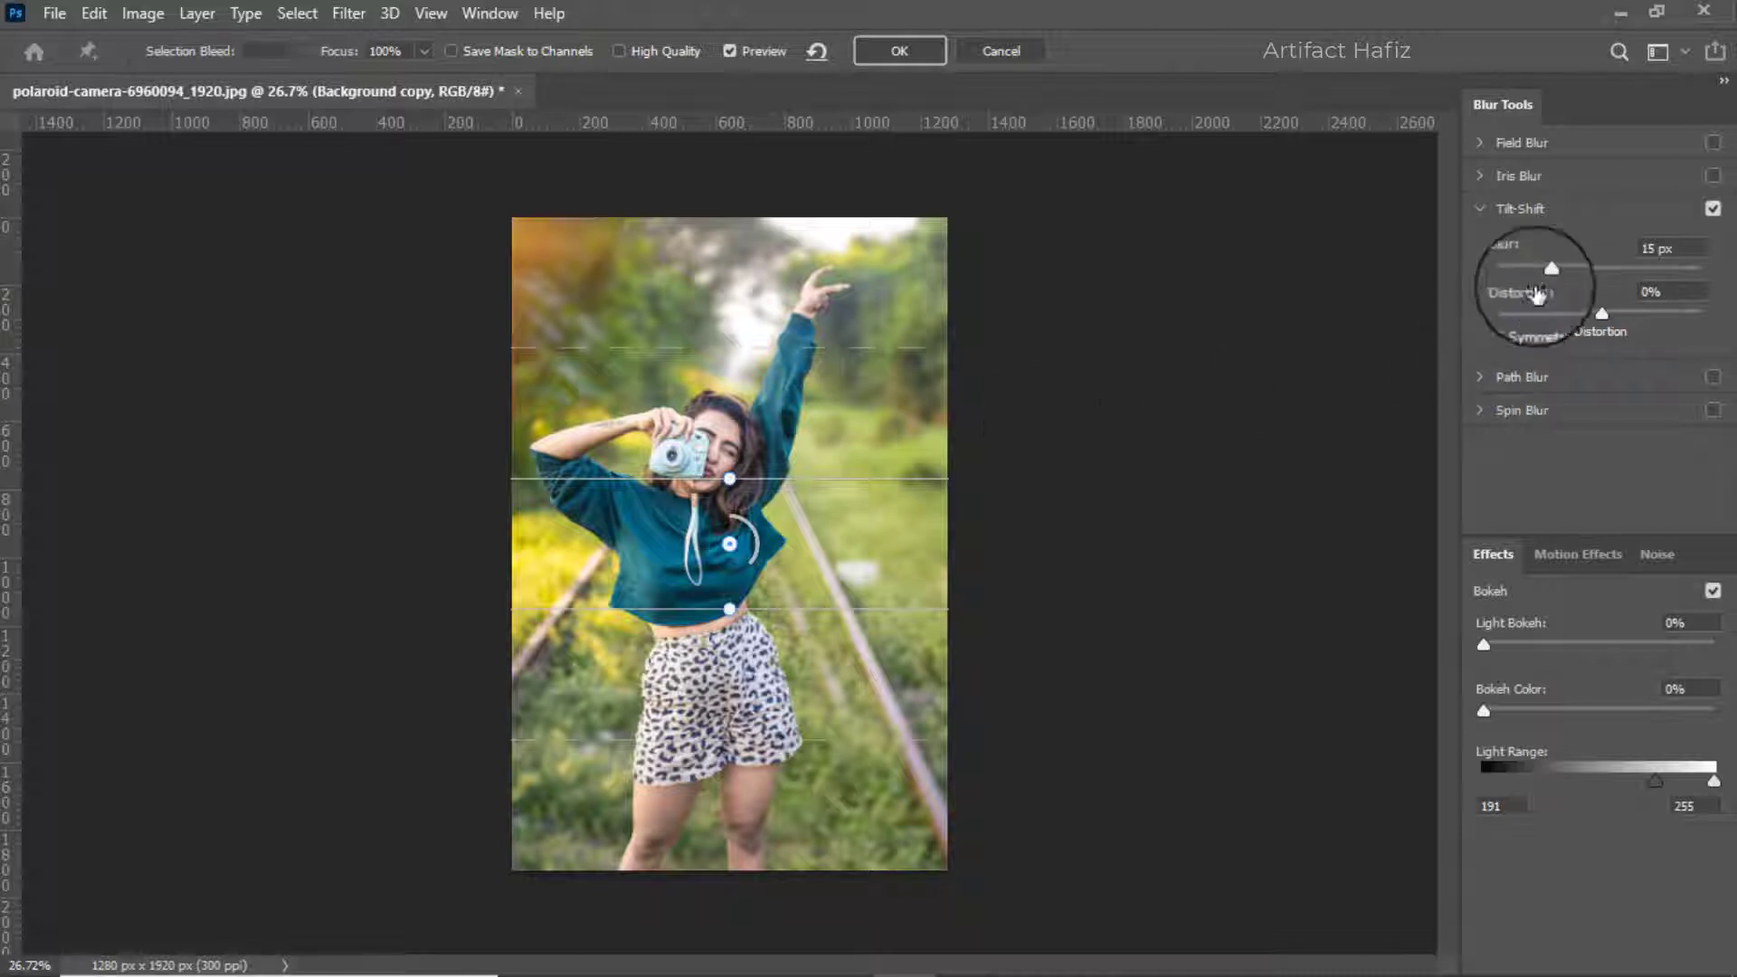
{"action": "left_click_drag", "start_coordinate": [1604, 268], "coordinate": [1596, 271]}
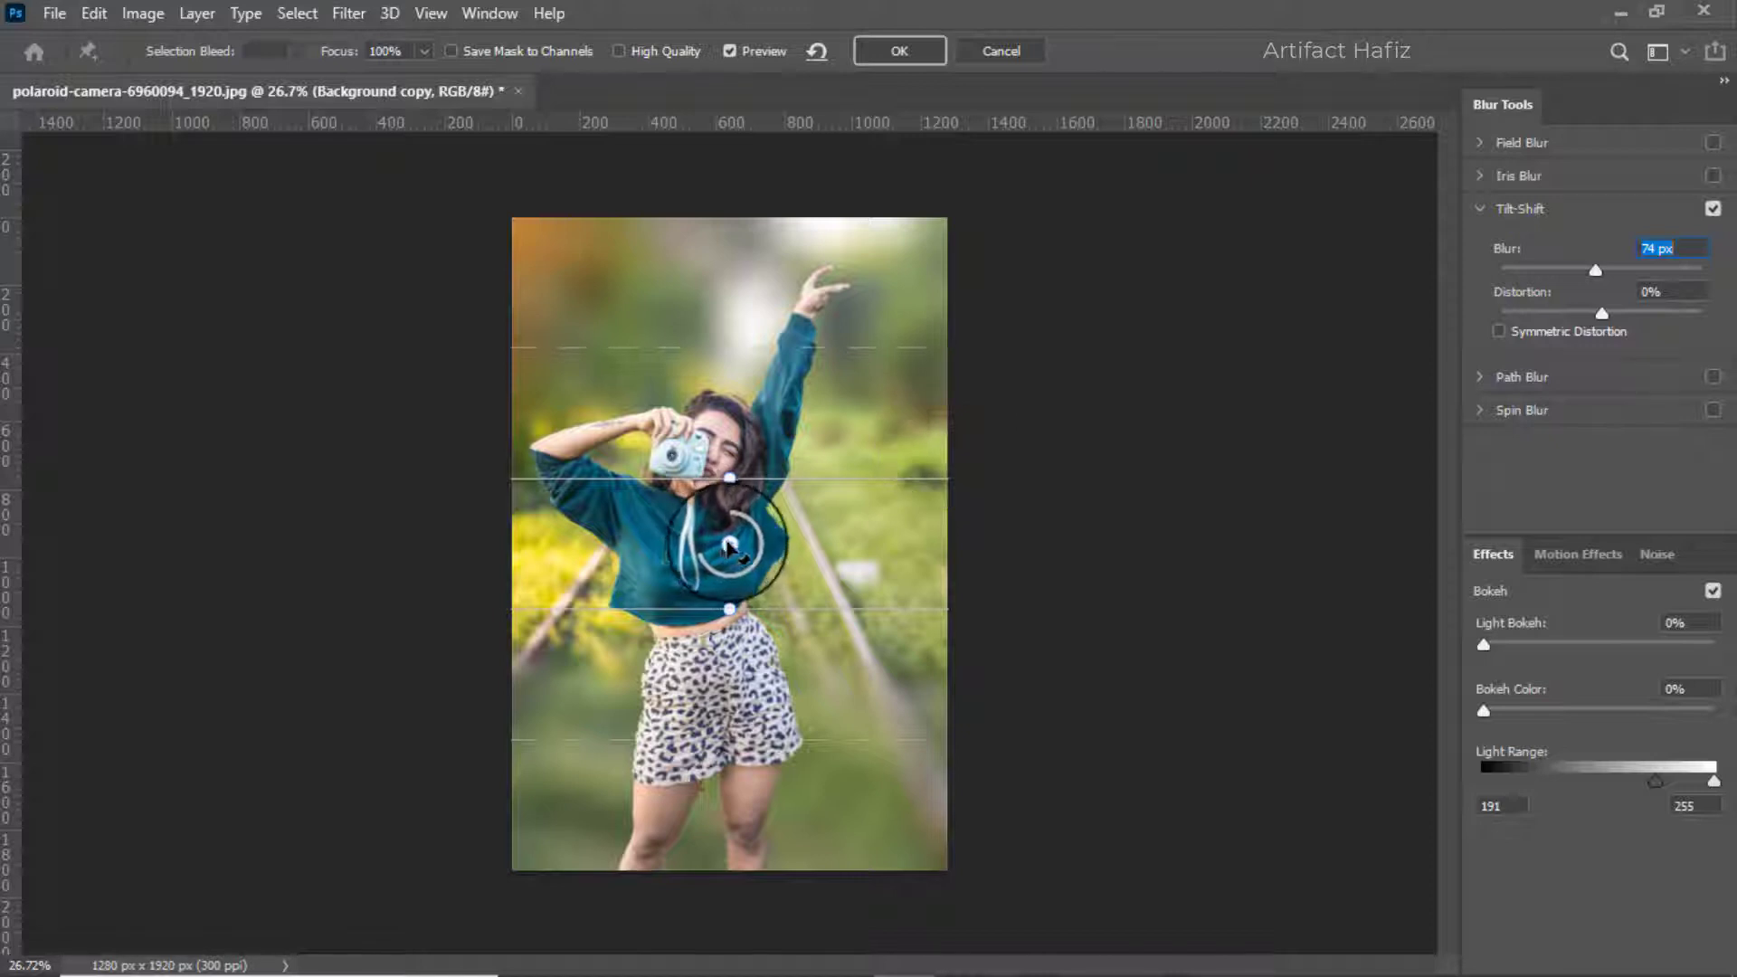
Step: Move the Tilt-Shift focus centre down to the woman's lower legs and extend the upper transition line to her head level
{"action": "left_click_drag", "start_coordinate": [729, 544], "coordinate": [707, 850]}
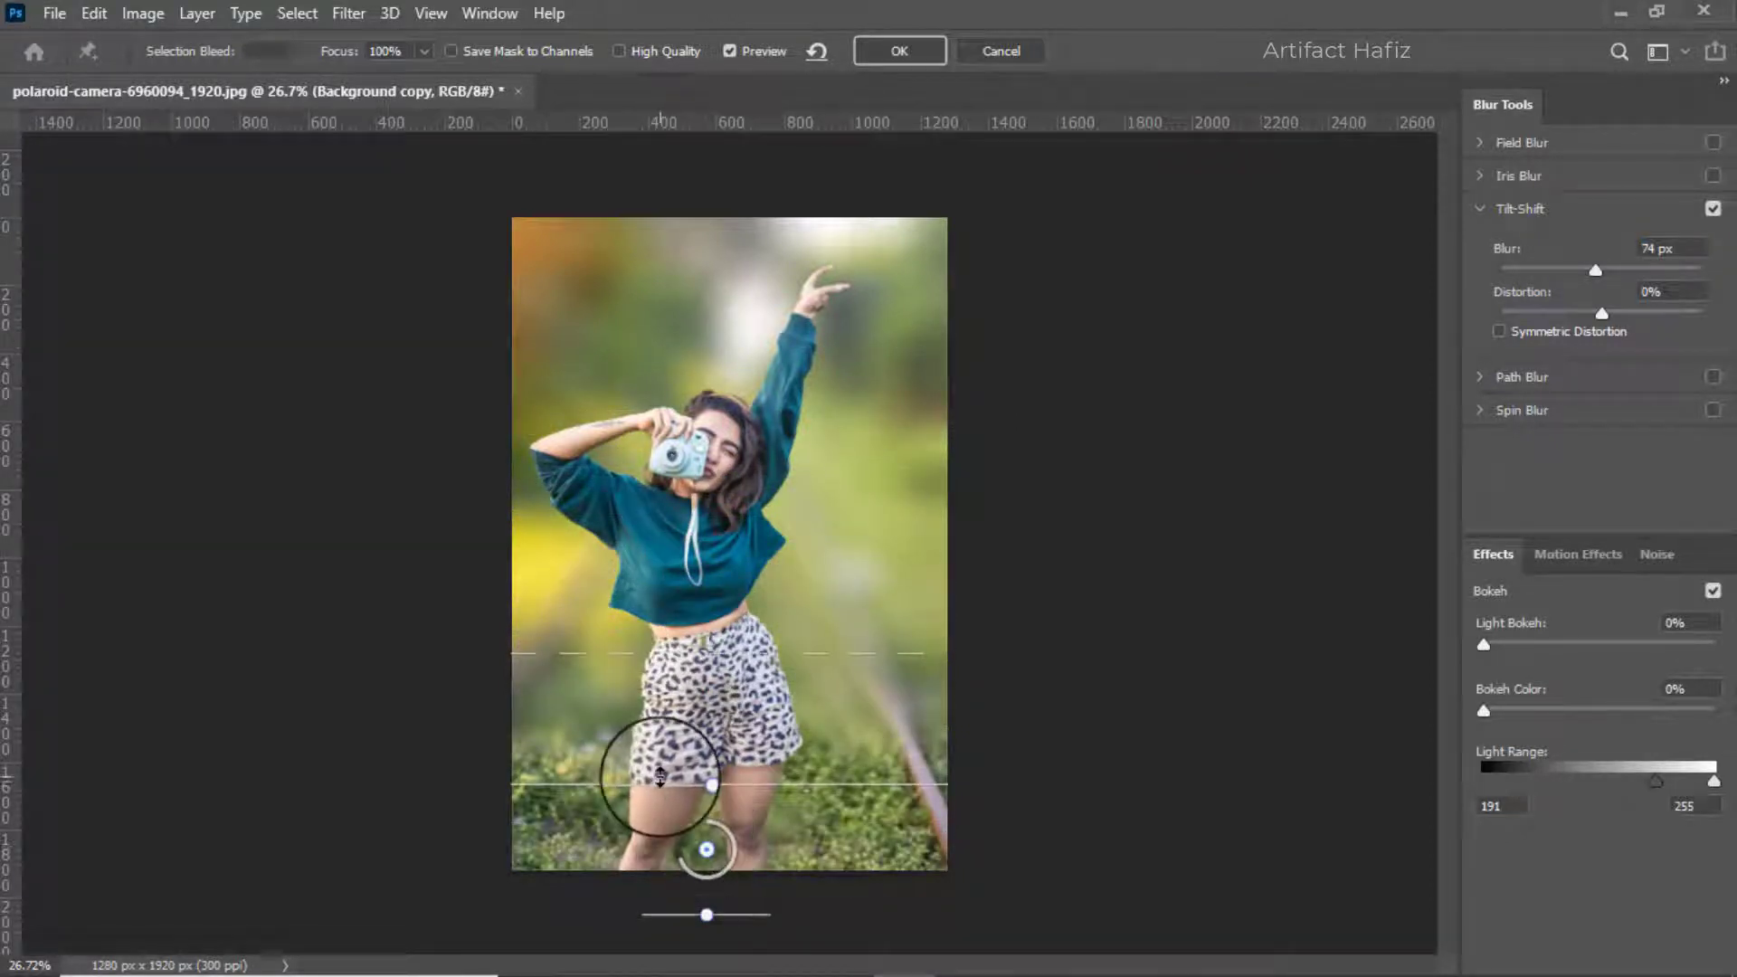
{"action": "mouse_move", "coordinate": [706, 851]}
{"action": "left_mouse_down"}
{"action": "mouse_move", "coordinate": [705, 924]}
{"action": "mouse_move", "coordinate": [710, 837]}
{"action": "left_mouse_up"}
{"action": "left_click_drag", "start_coordinate": [665, 662], "coordinate": [664, 422]}
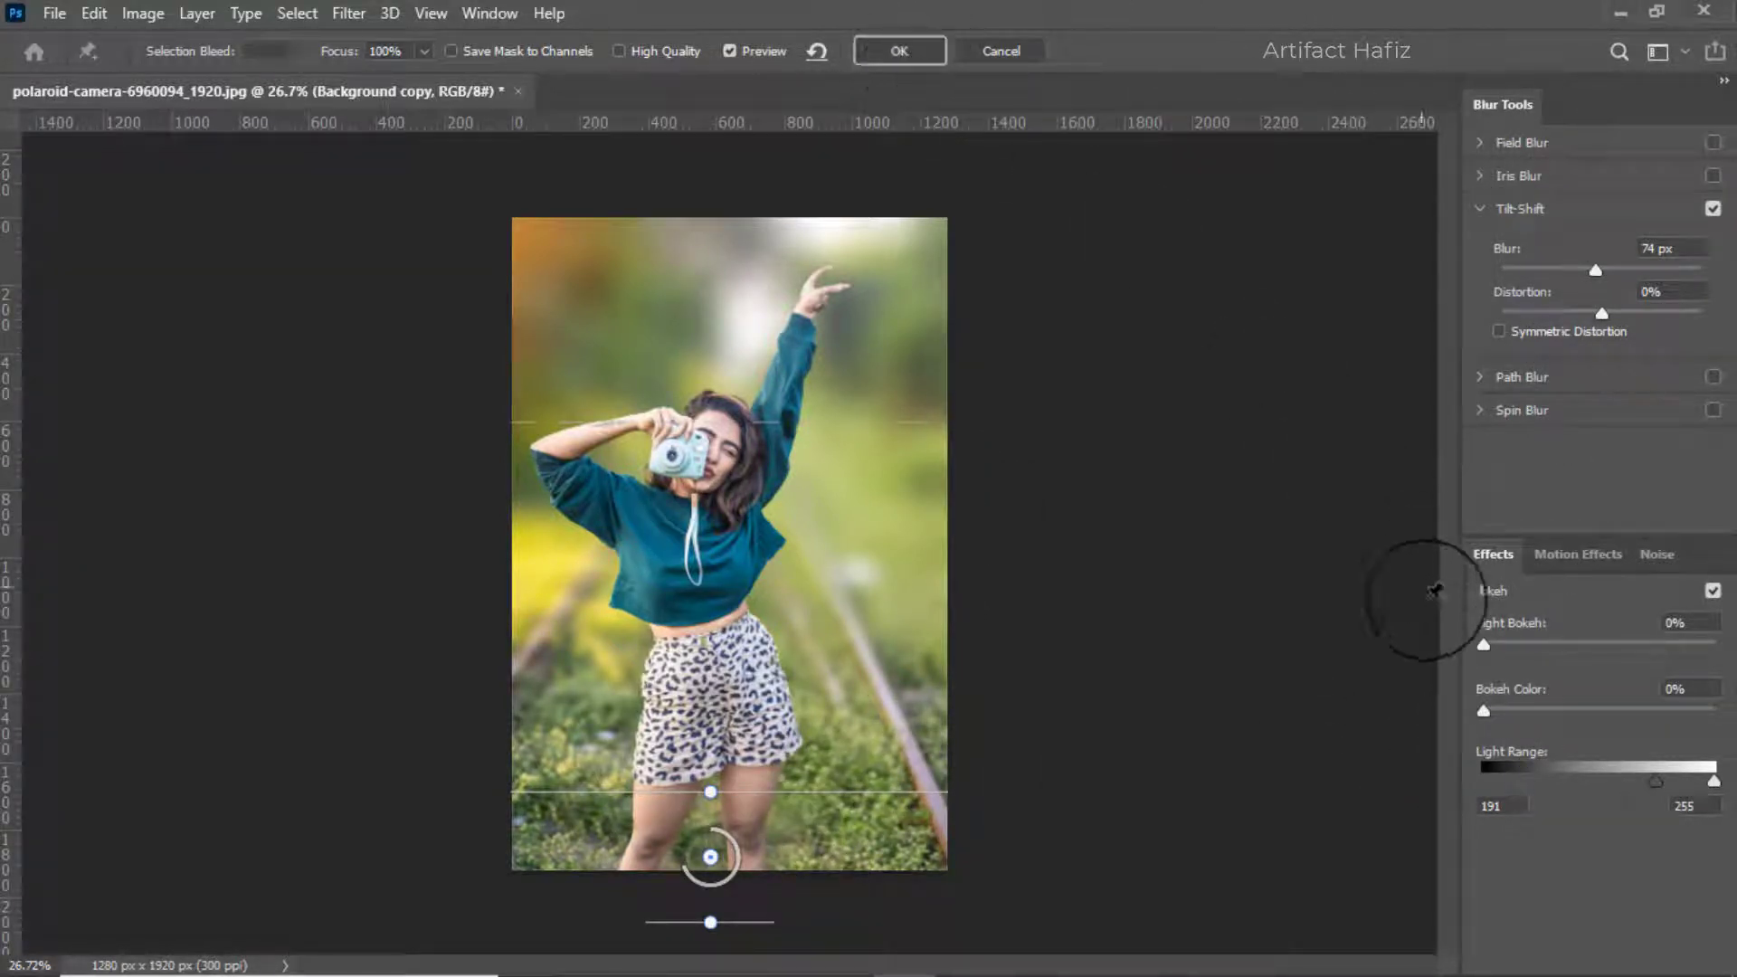
Step: Set the Tilt-Shift light bokeh to 2% and apply the blur to Background copy
{"action": "mouse_move", "coordinate": [1484, 644]}
{"action": "left_mouse_down"}
{"action": "mouse_move", "coordinate": [1631, 650]}
{"action": "mouse_move", "coordinate": [1491, 661]}
{"action": "left_mouse_up"}
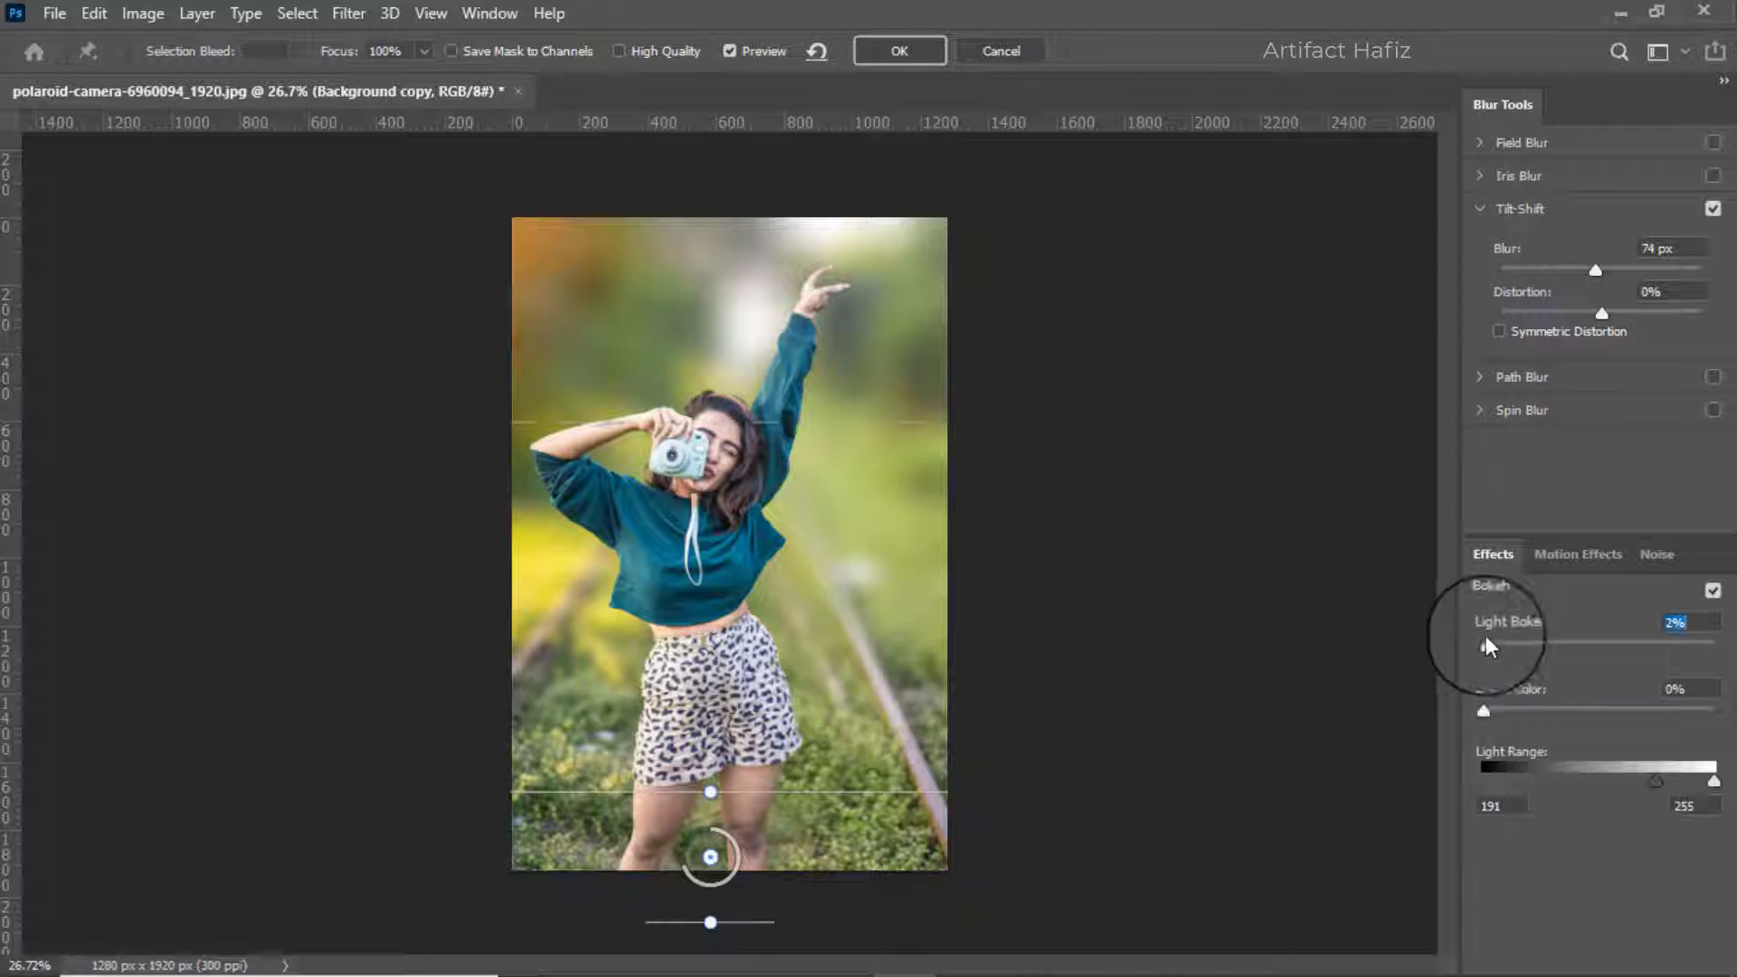
{"action": "left_click", "coordinate": [899, 51]}
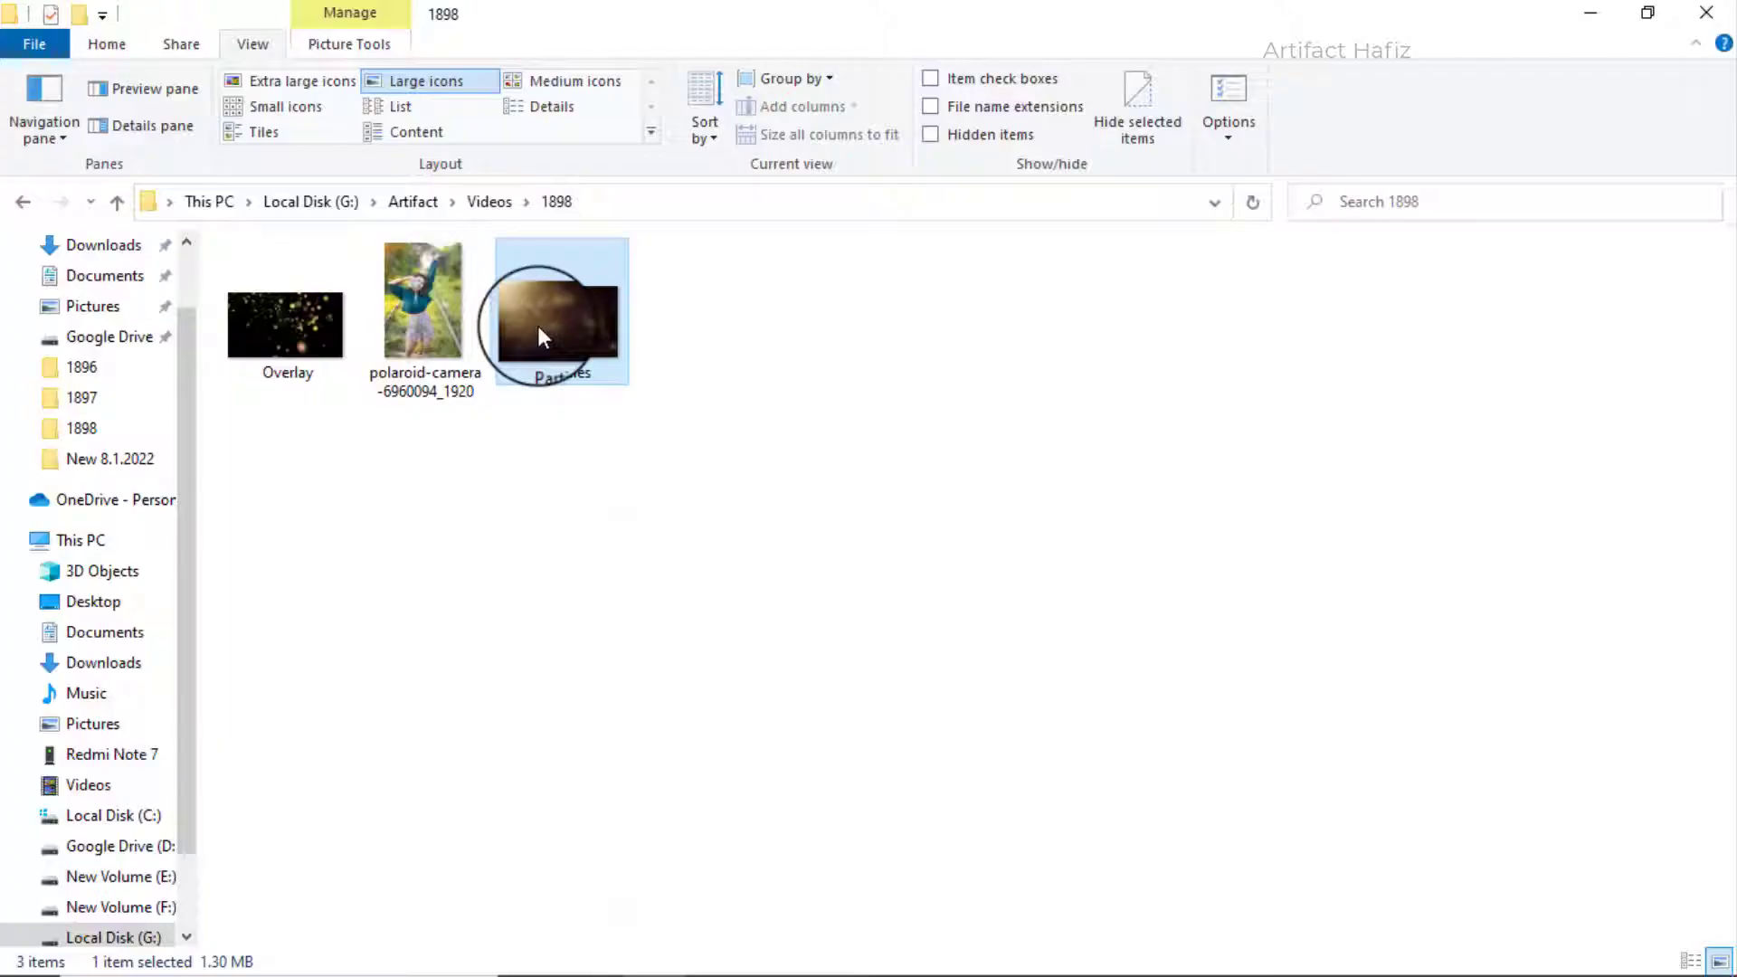
Step: Place the Particles image from the 1898 folder into the Photoshop portrait document as a new layer
{"action": "left_click_drag", "start_coordinate": [538, 326], "coordinate": [623, 492]}
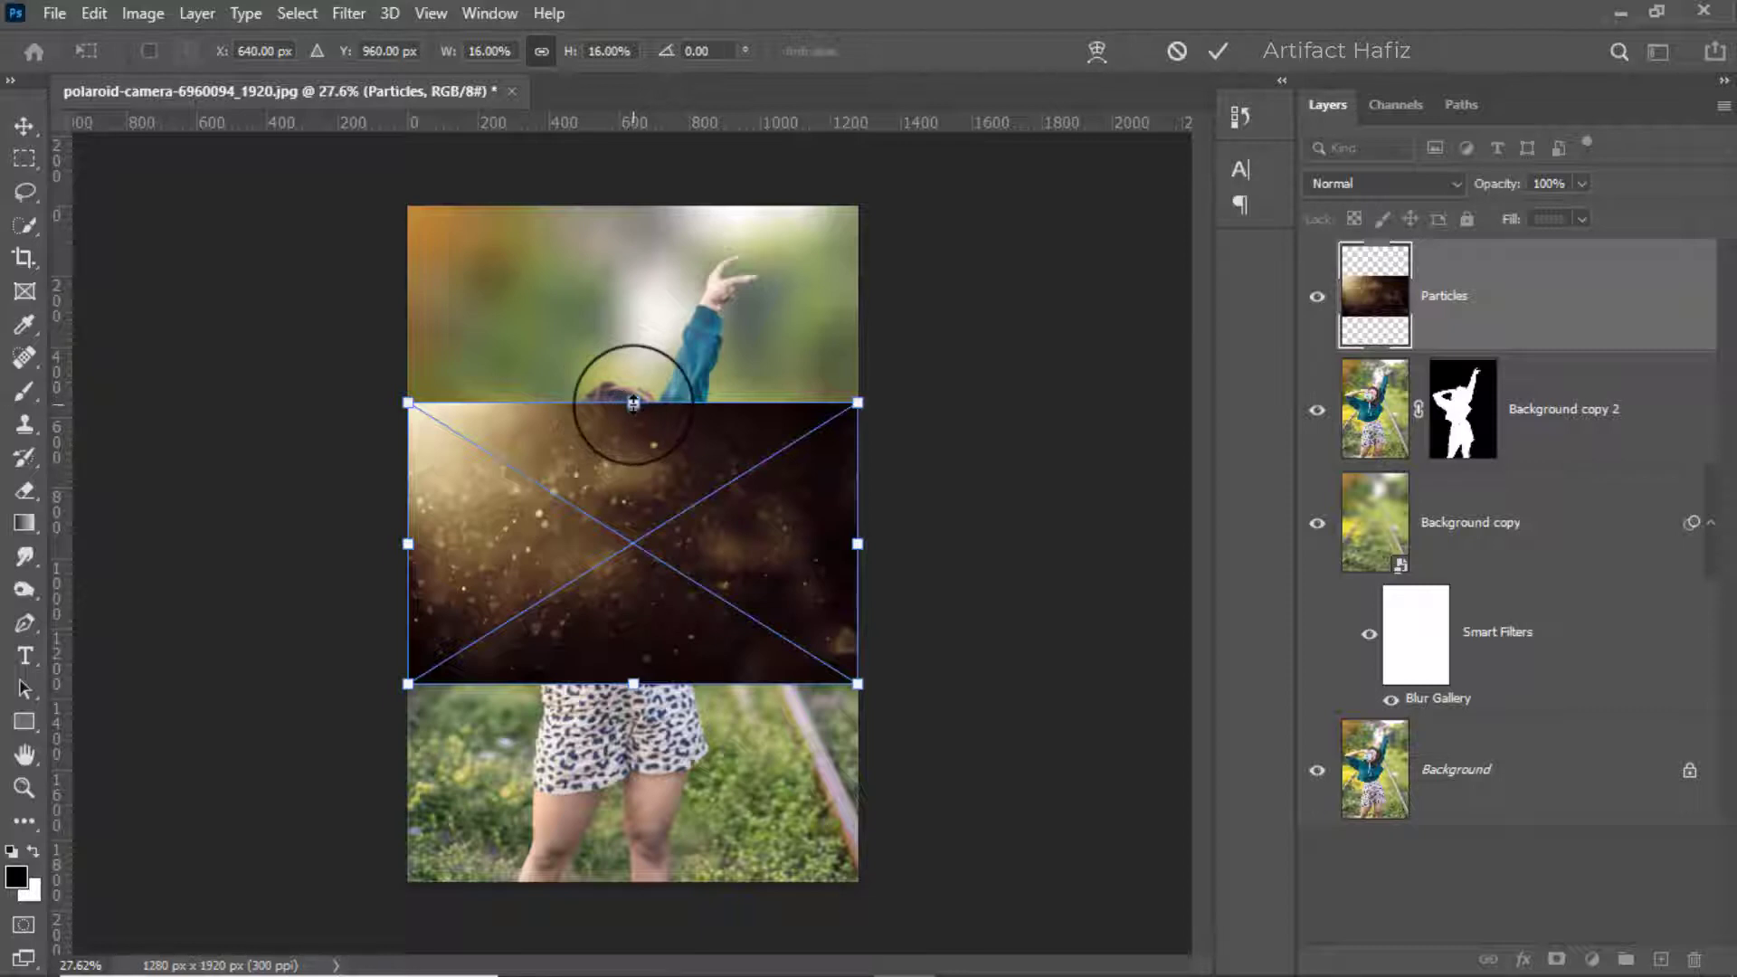
{"action": "left_click_drag", "start_coordinate": [634, 403], "coordinate": [633, 206]}
{"action": "left_click_drag", "start_coordinate": [633, 685], "coordinate": [632, 880]}
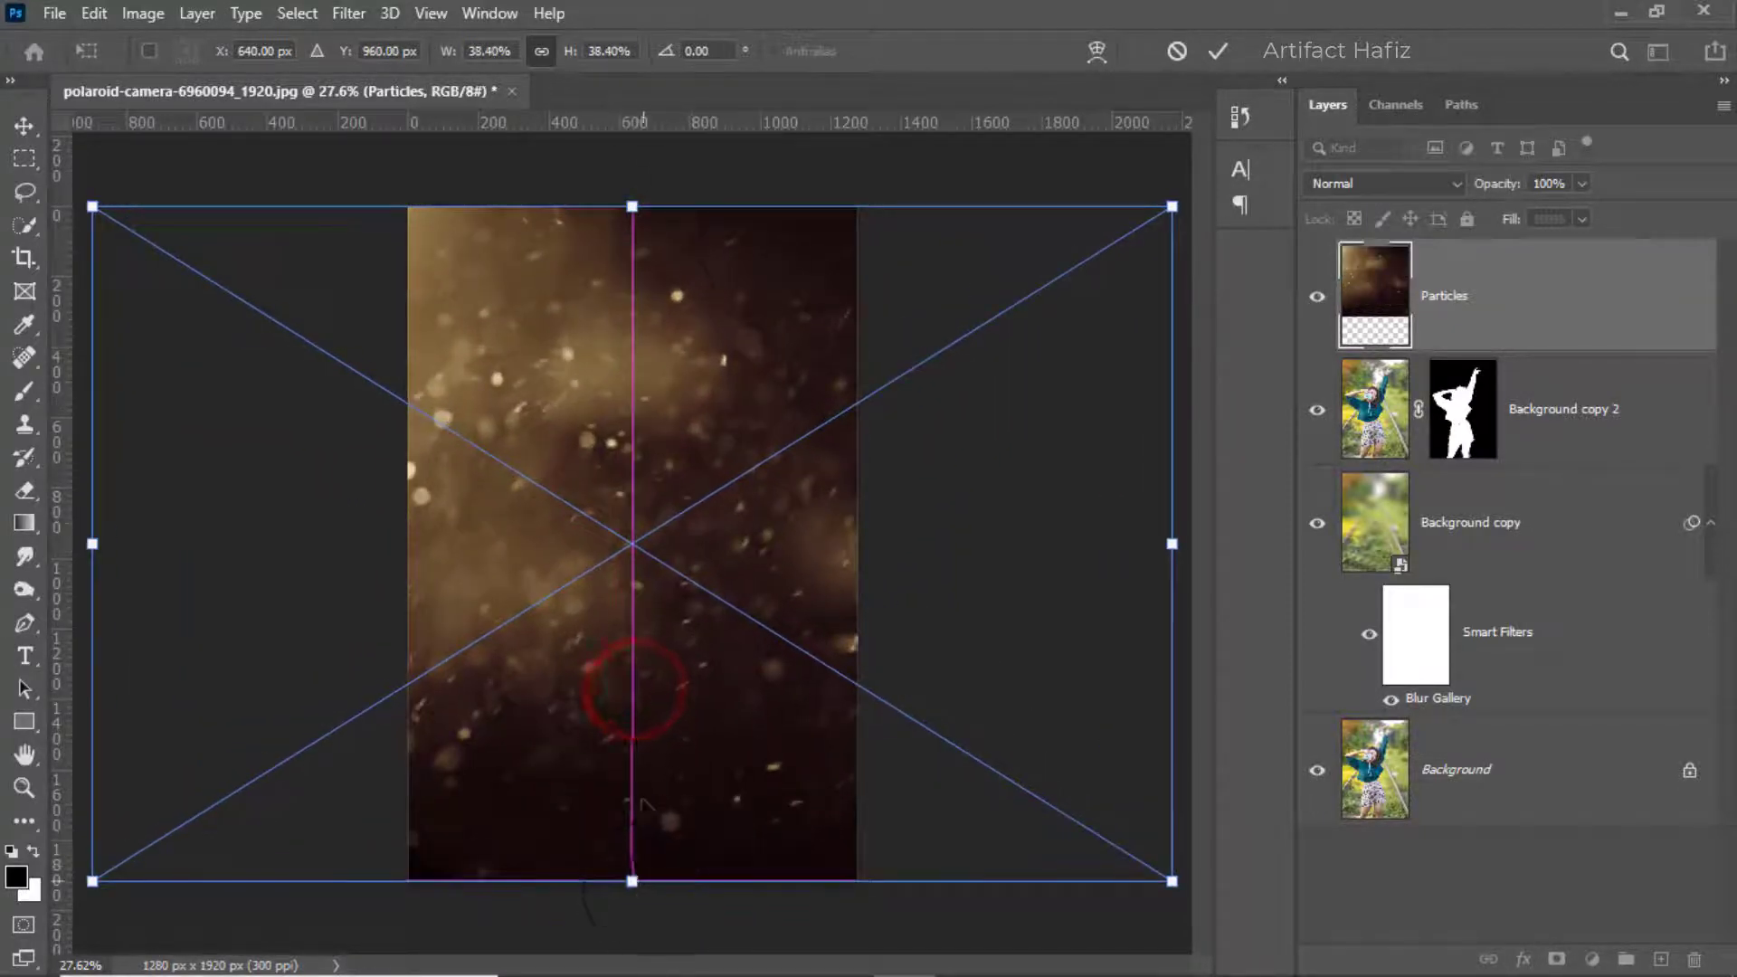
{"action": "key", "text": "ctrl+z"}
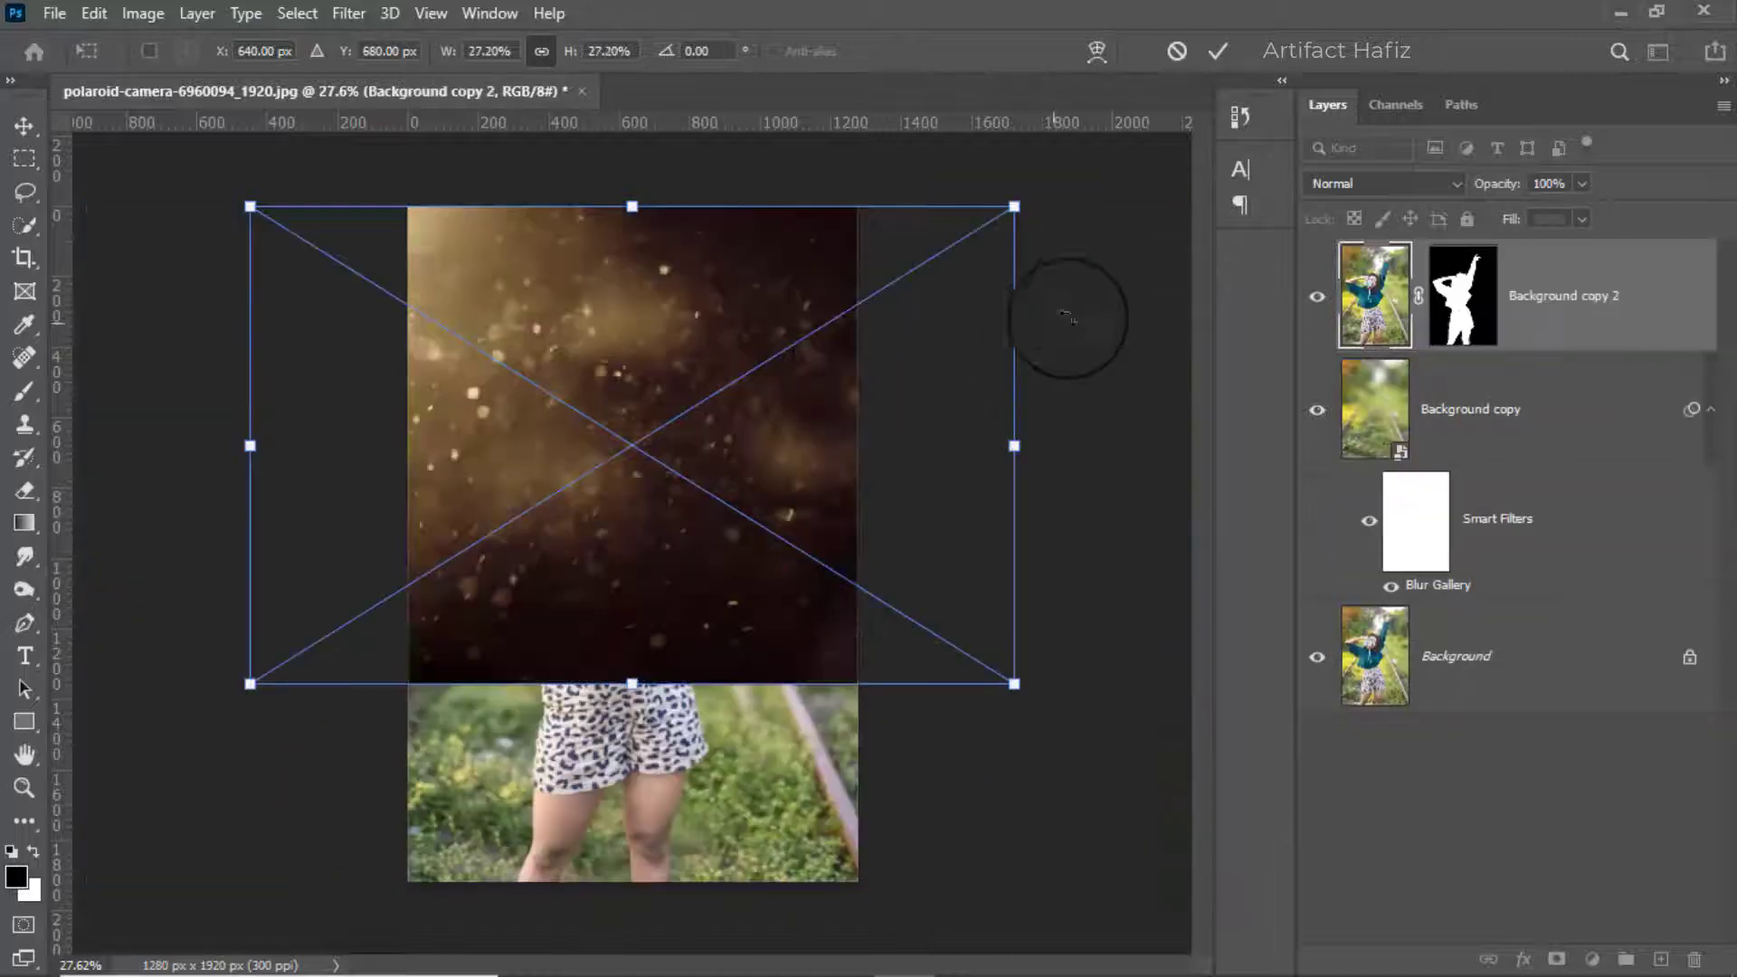
{"action": "key", "text": "ctrl+z"}
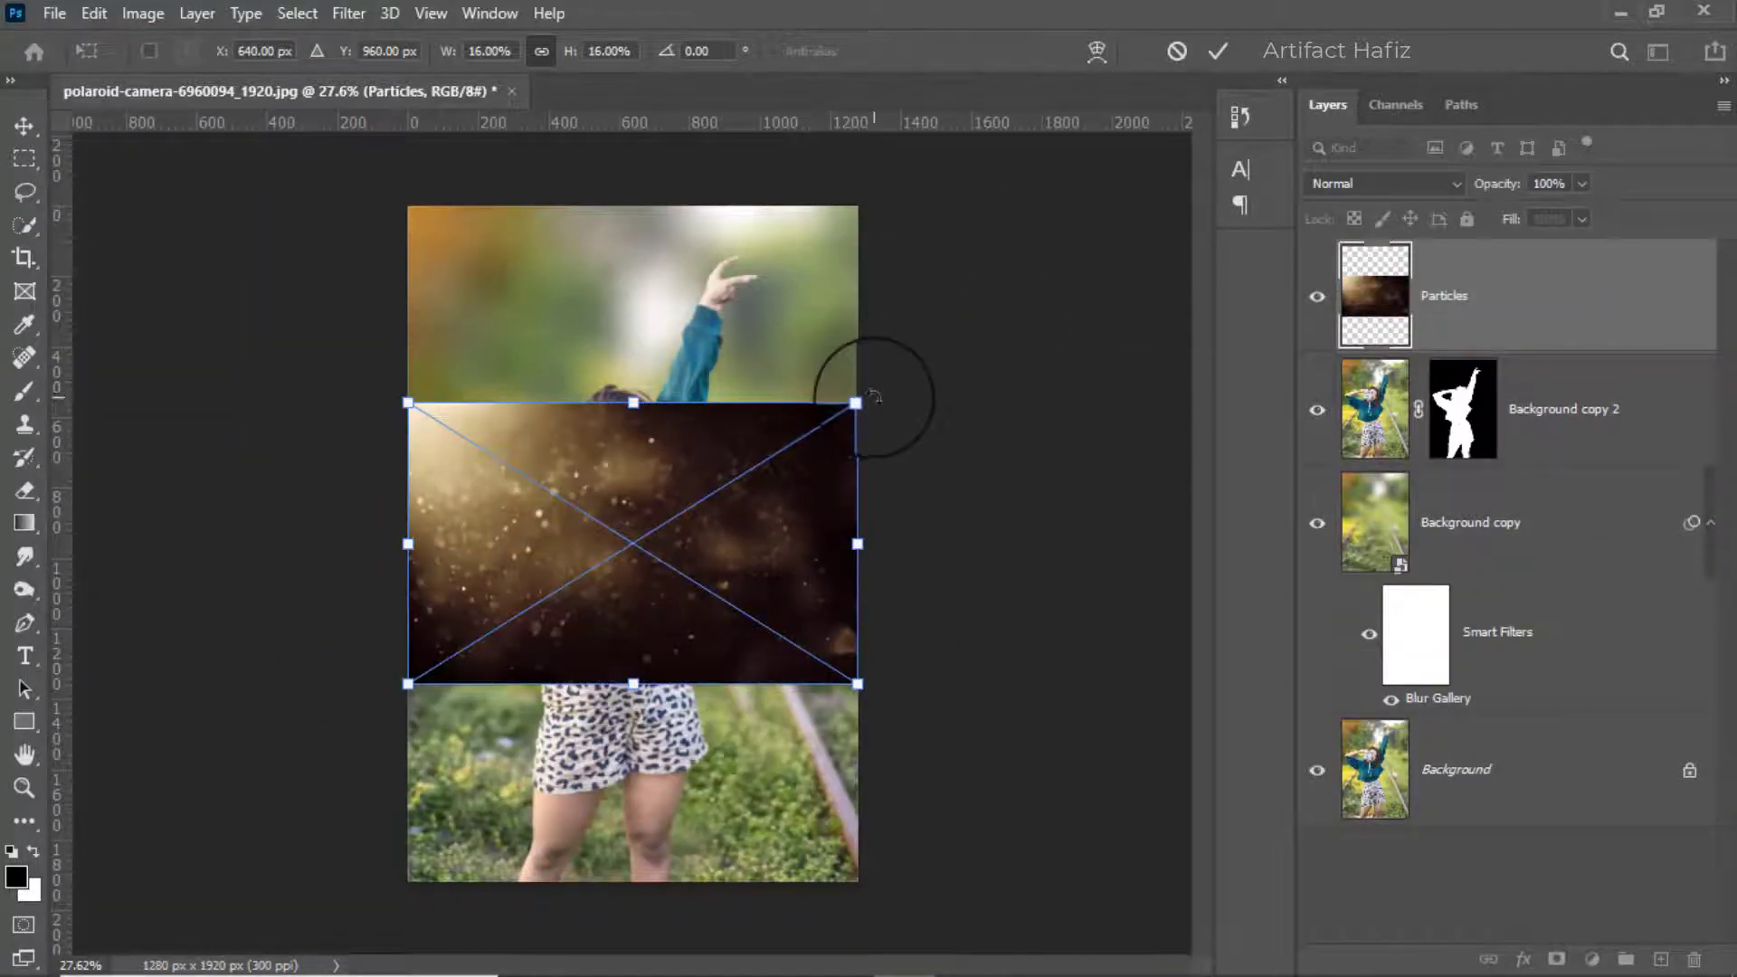
Step: Rotate the placed Particles image 90°, flip it horizontally, scale it to 25.60% to cover the canvas, and commit the placement
{"action": "left_click_drag", "start_coordinate": [874, 396], "coordinate": [753, 718]}
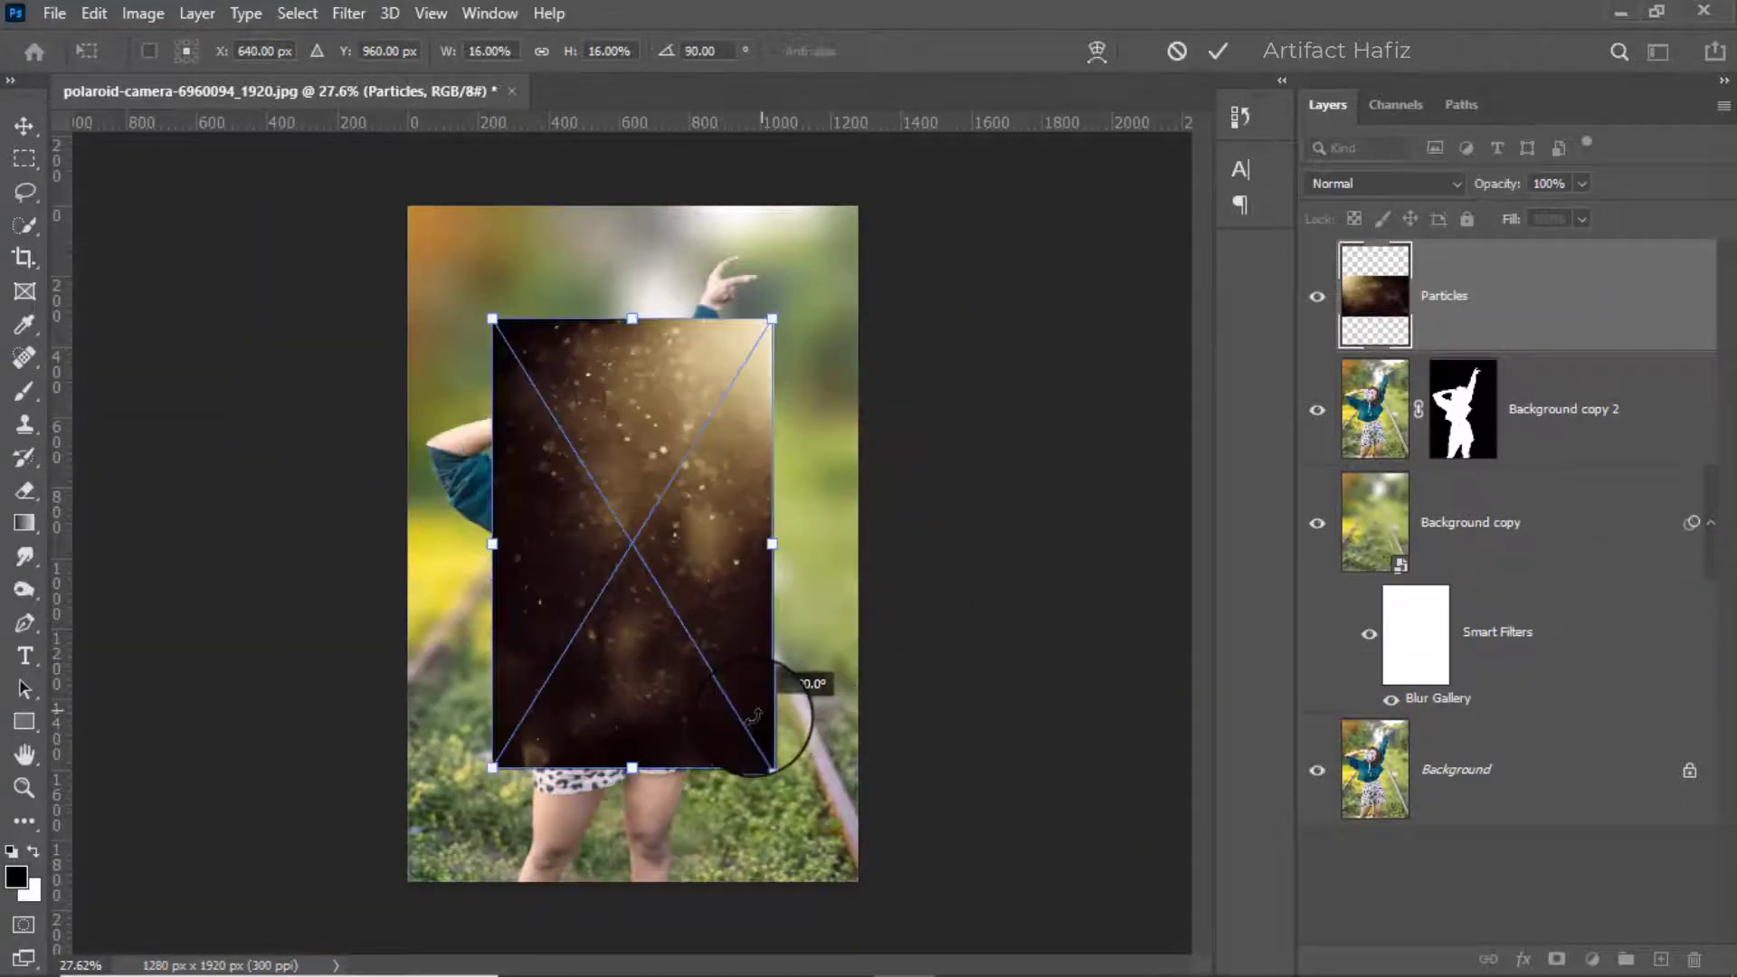
{"action": "right_click", "coordinate": [728, 460]}
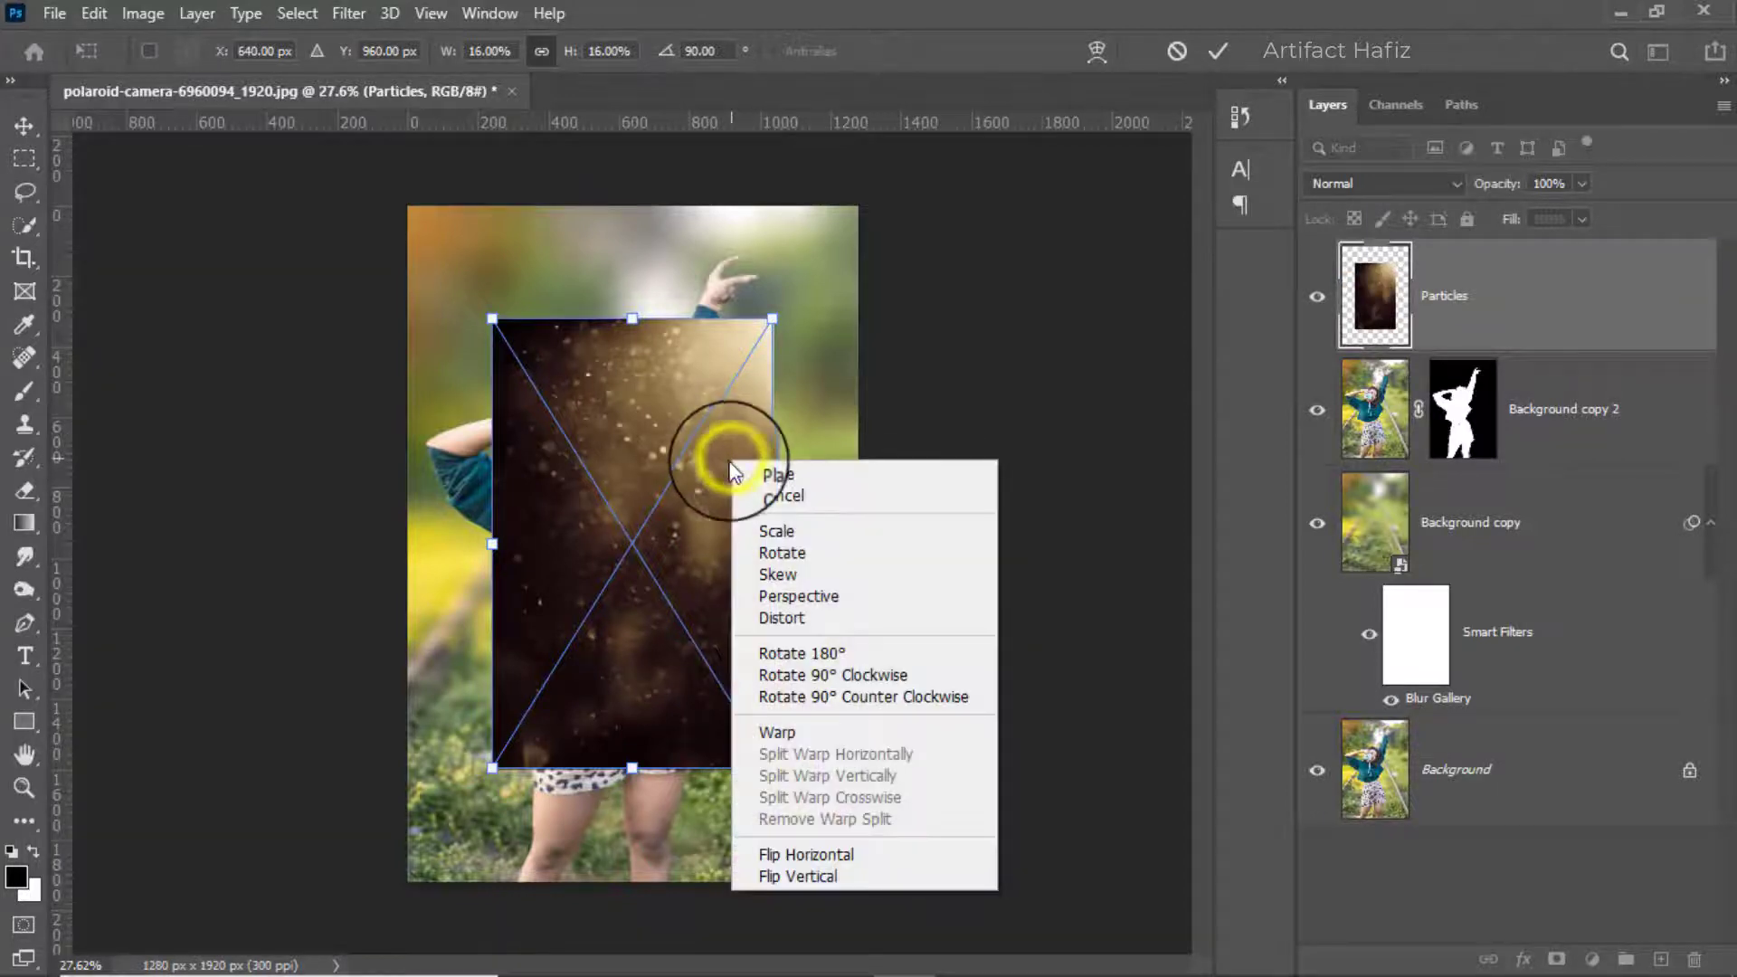
{"action": "left_click", "coordinate": [767, 855]}
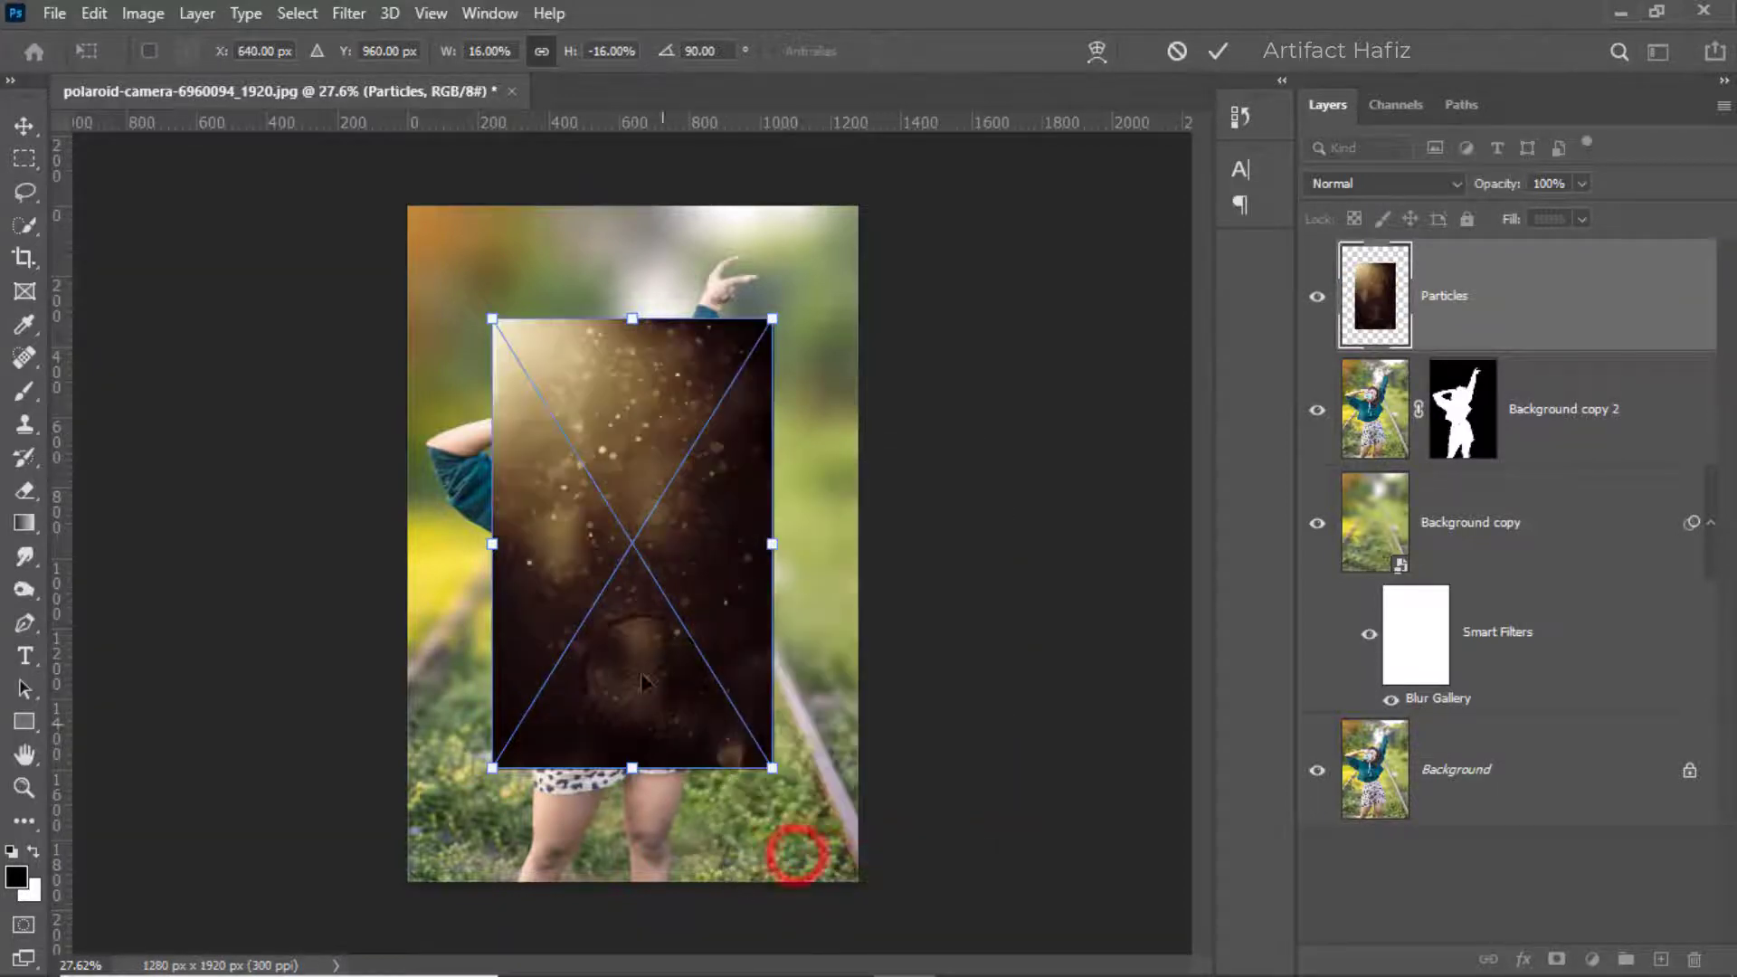
{"action": "left_click_drag", "start_coordinate": [493, 545], "coordinate": [408, 544]}
{"action": "left_click_drag", "start_coordinate": [772, 544], "coordinate": [808, 548]}
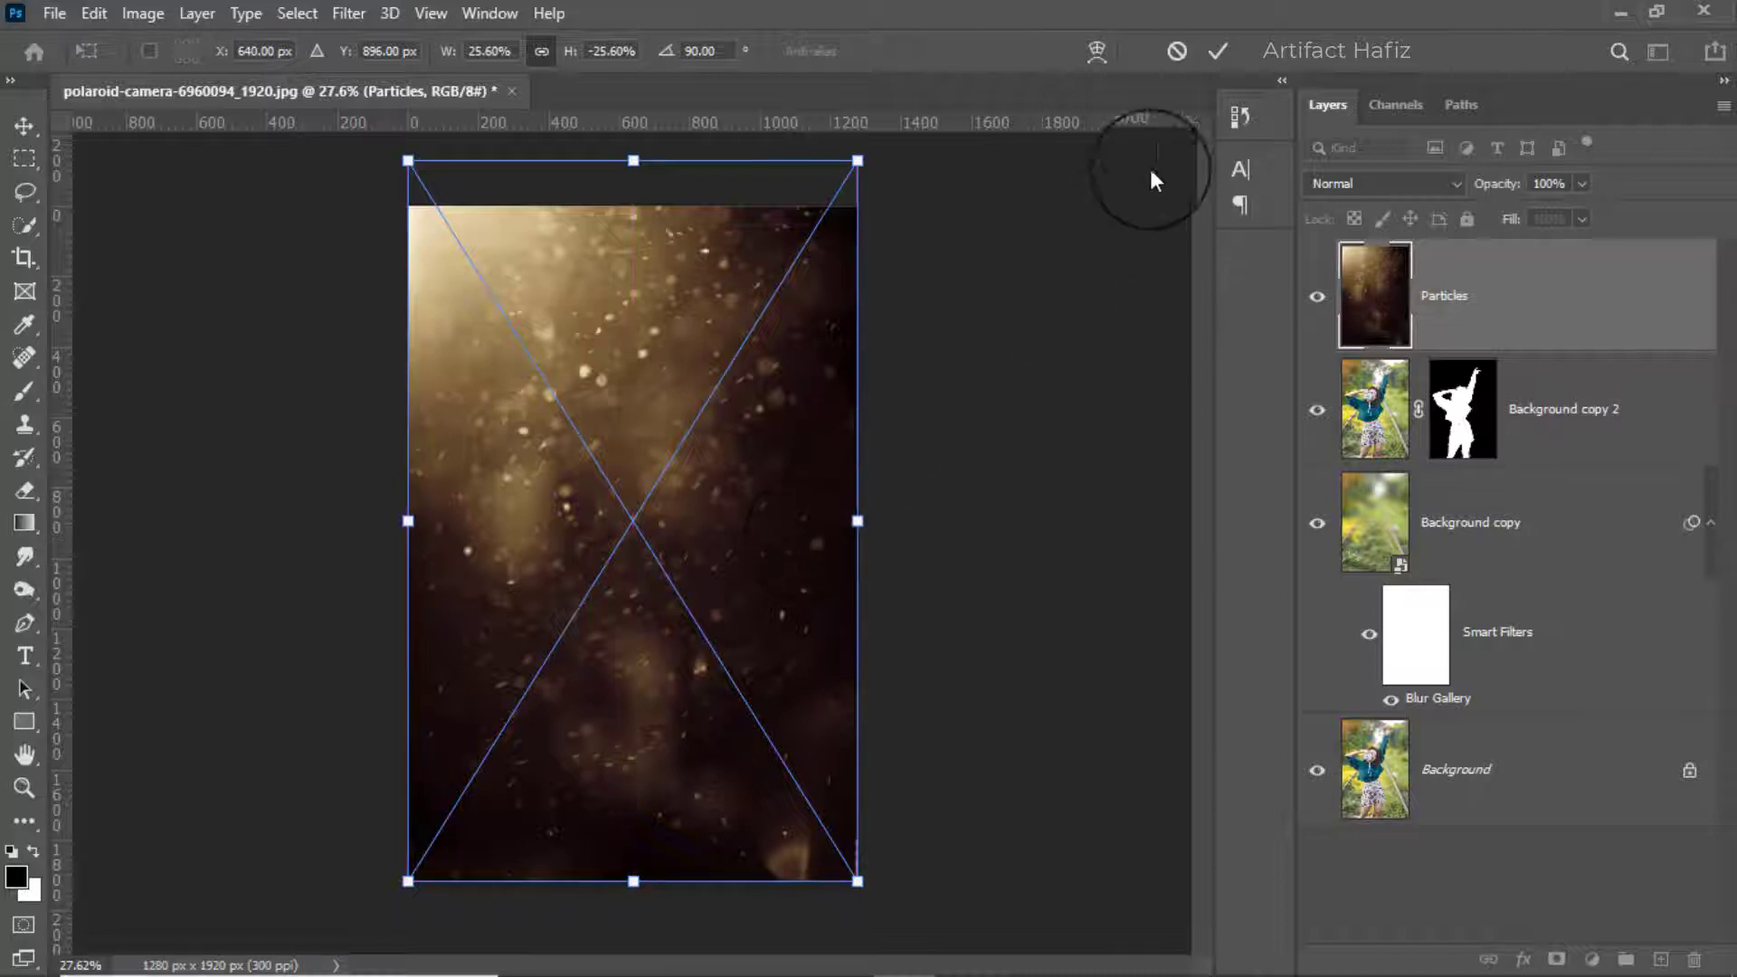
{"action": "left_click", "coordinate": [1213, 52]}
Step: Set the Particles layer's blend mode to Screen and keep that layer selected
{"action": "left_click", "coordinate": [1353, 183]}
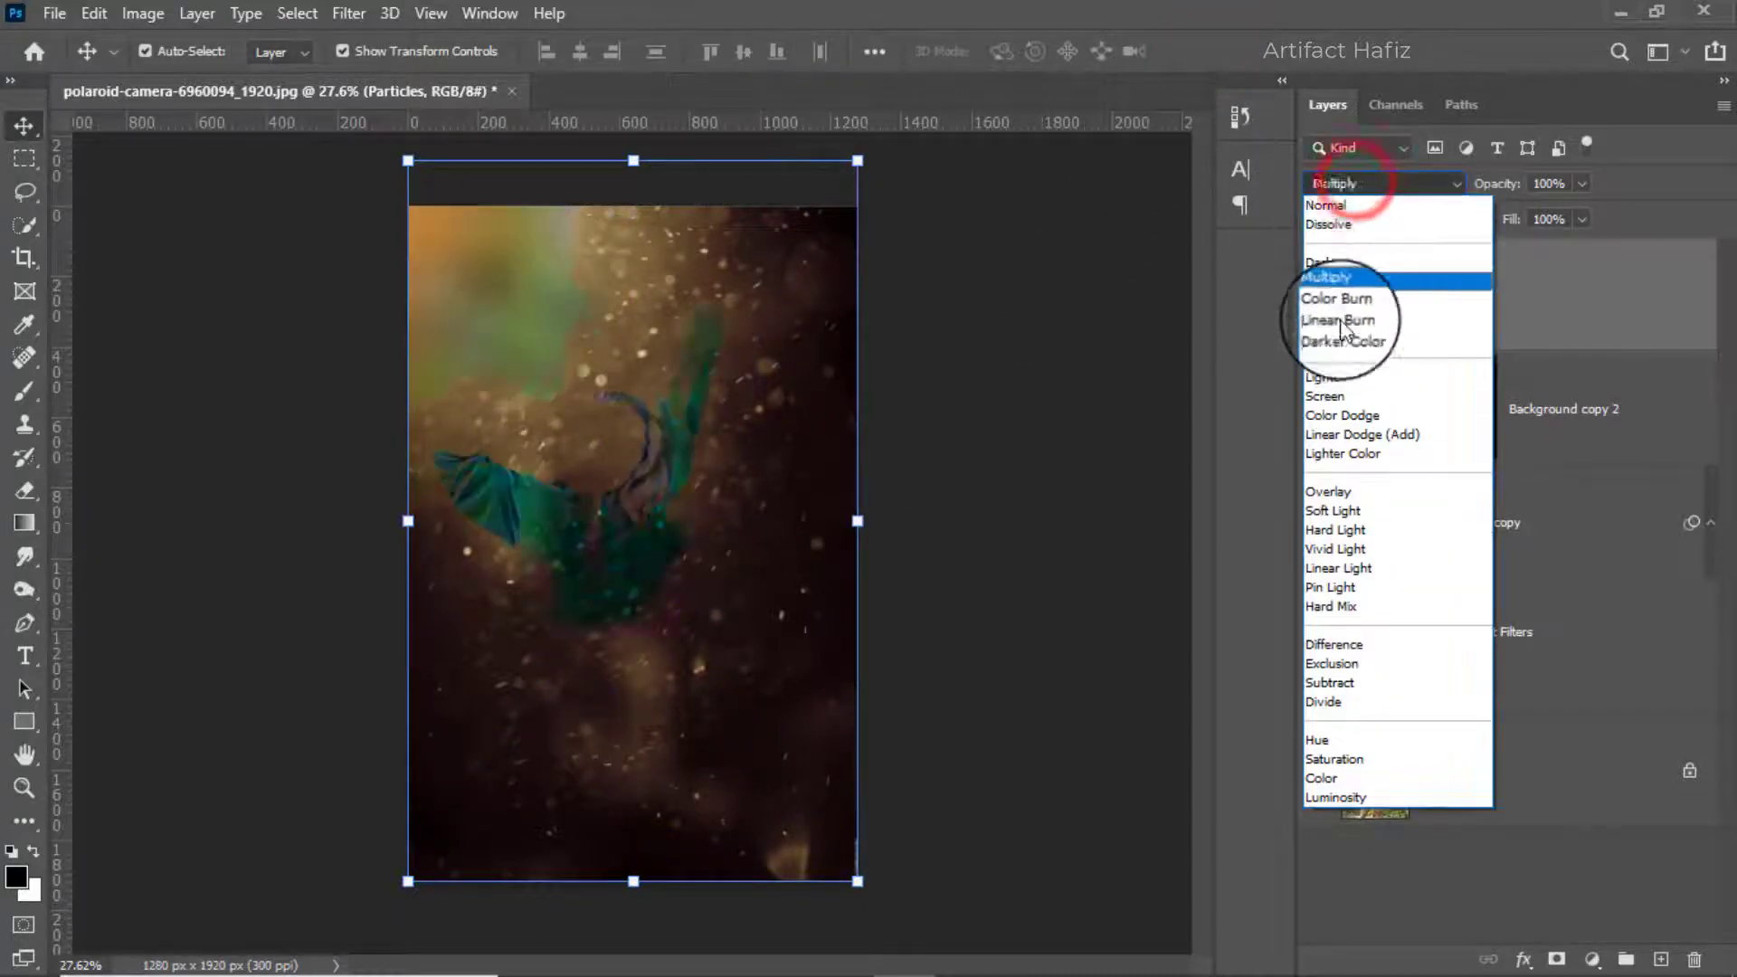
{"action": "left_click", "coordinate": [1330, 395]}
{"action": "left_click", "coordinate": [1482, 264]}
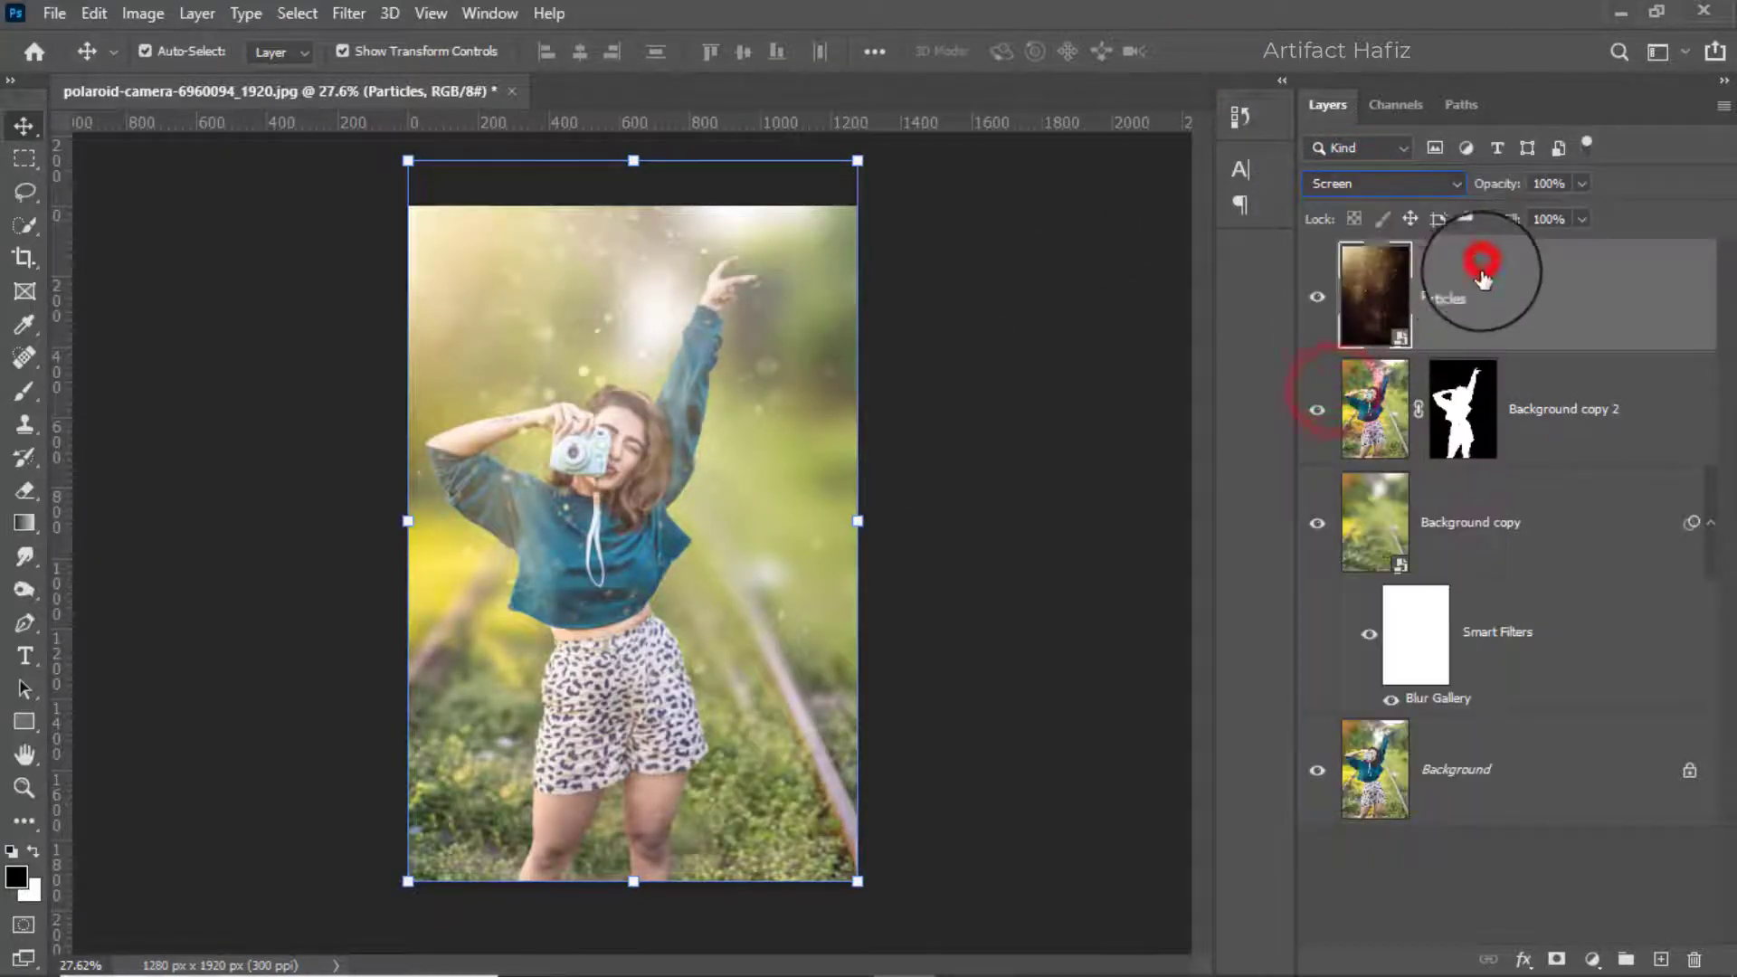
Step: Add a Levels adjustment clipped to Particles with the black input at 47 and the midtones at 1.20
{"action": "mouse_move", "coordinate": [1581, 959]}
{"action": "left_mouse_down"}
{"action": "mouse_move", "coordinate": [1620, 896]}
{"action": "mouse_move", "coordinate": [1587, 624]}
{"action": "left_mouse_up"}
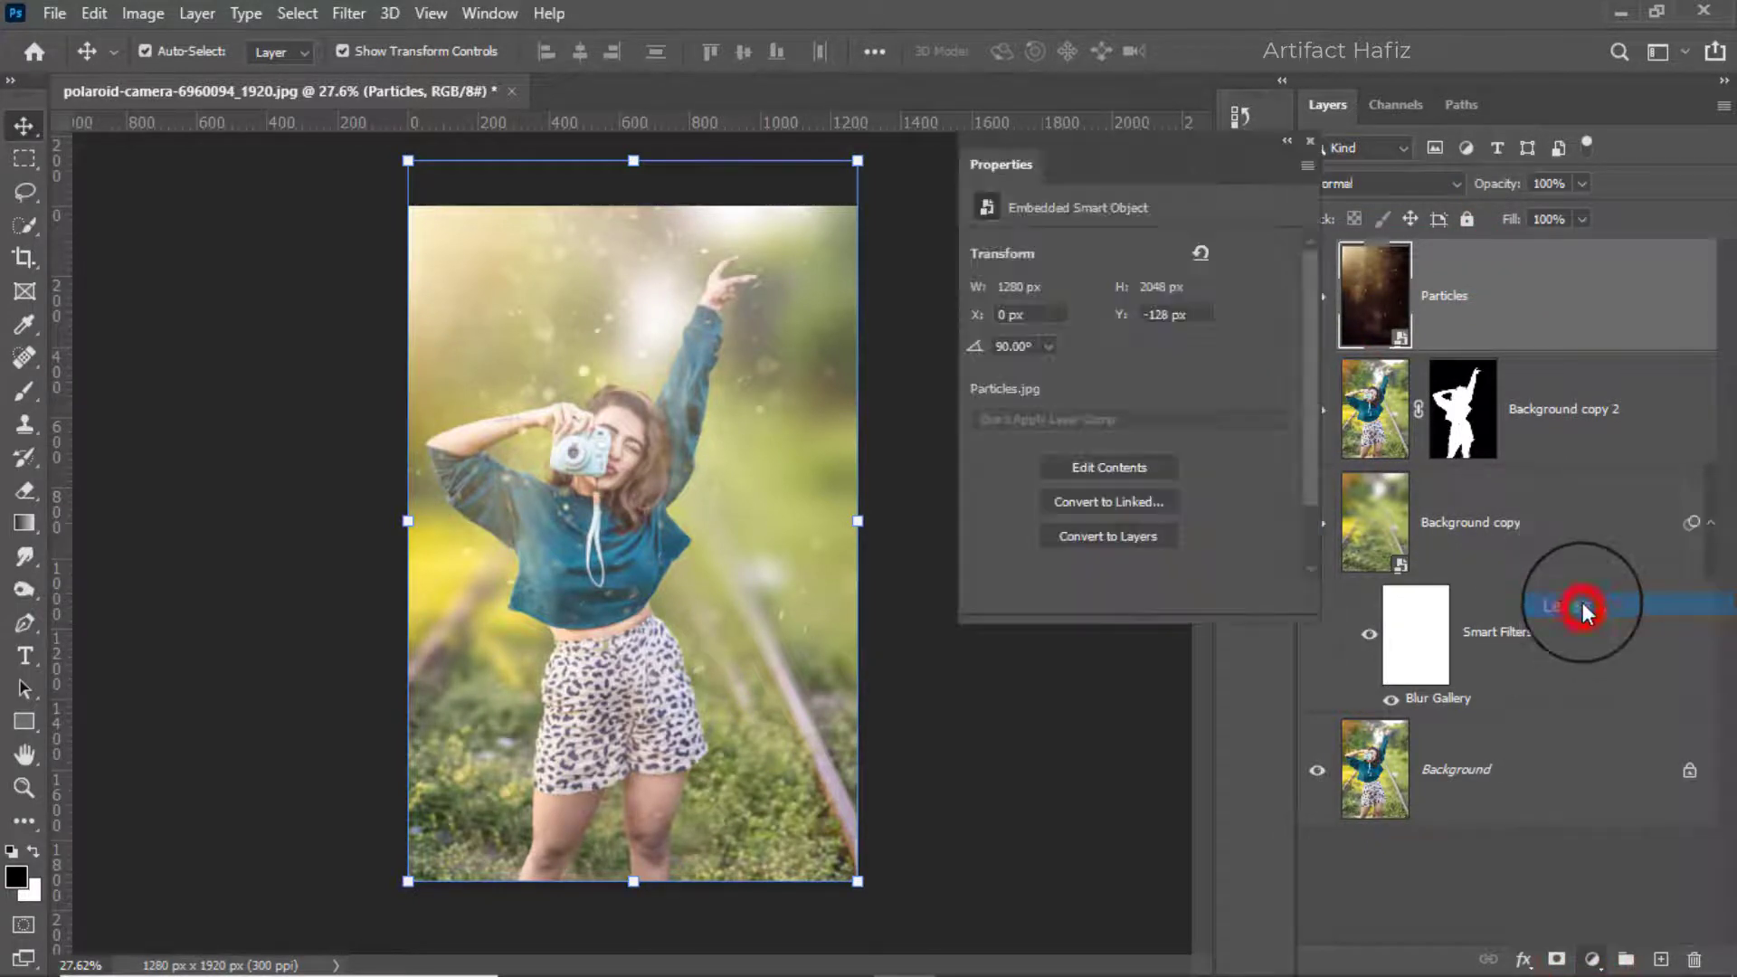
{"action": "left_click", "coordinate": [1128, 600]}
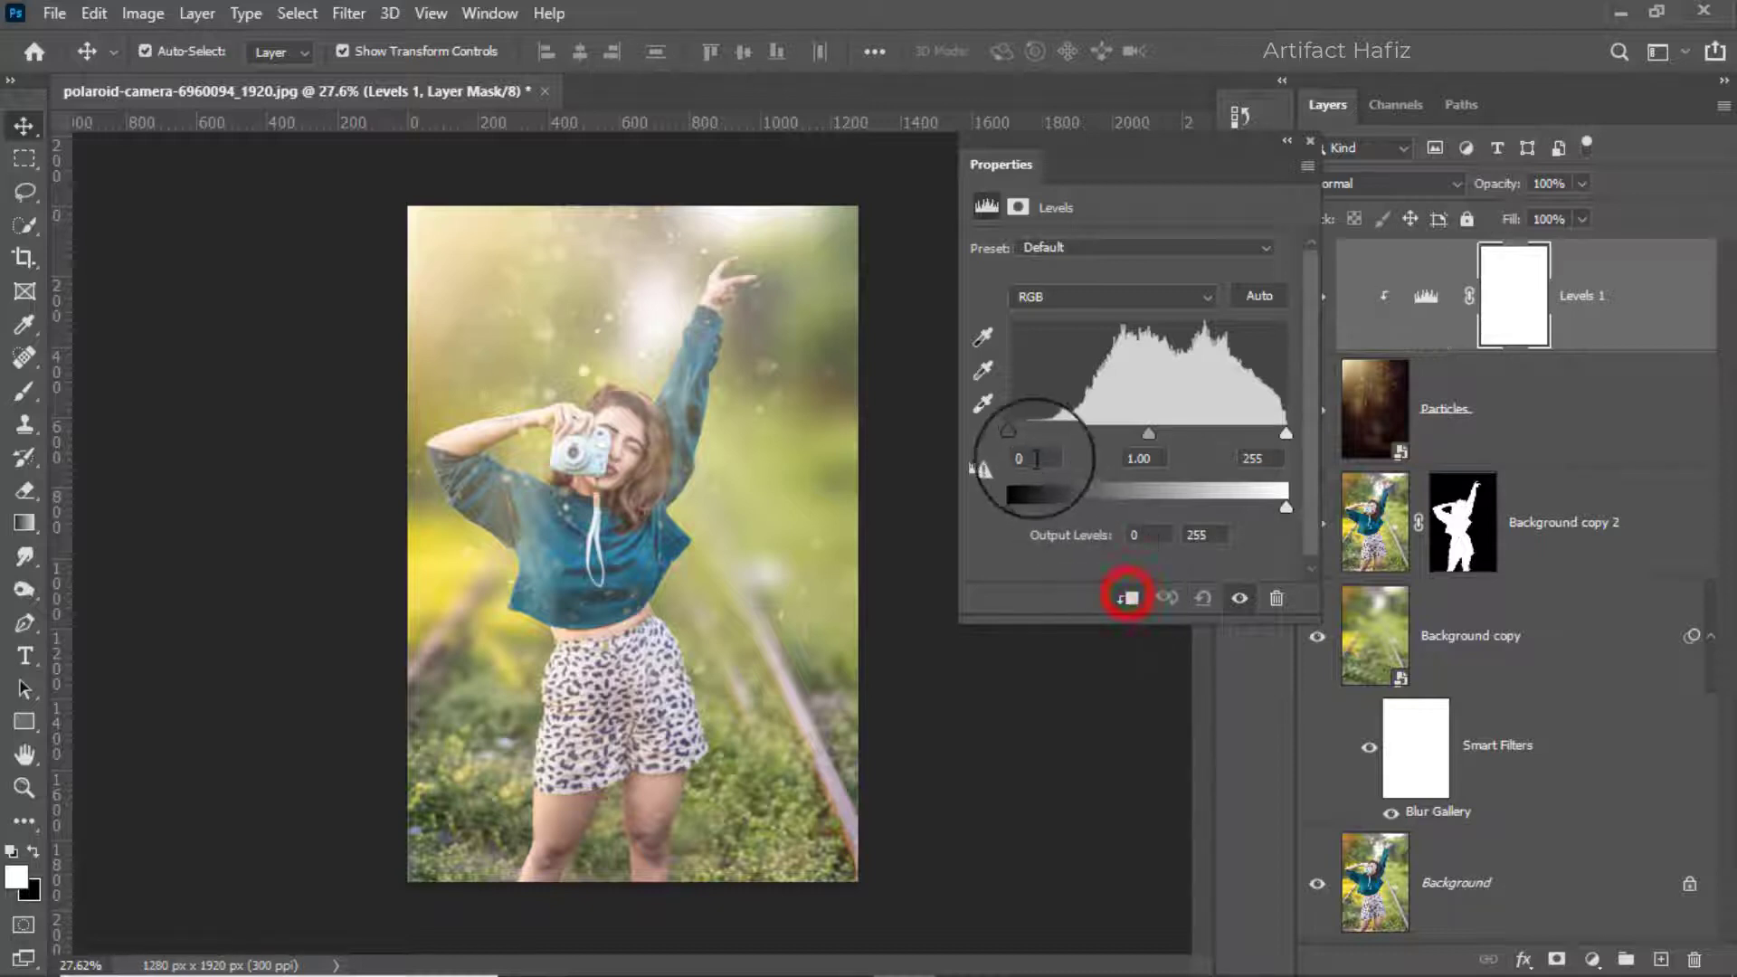
{"action": "mouse_move", "coordinate": [1011, 433]}
{"action": "left_mouse_down"}
{"action": "mouse_move", "coordinate": [1115, 436]}
{"action": "mouse_move", "coordinate": [1035, 456]}
{"action": "mouse_move", "coordinate": [1229, 431]}
{"action": "mouse_move", "coordinate": [1160, 442]}
{"action": "left_mouse_up"}
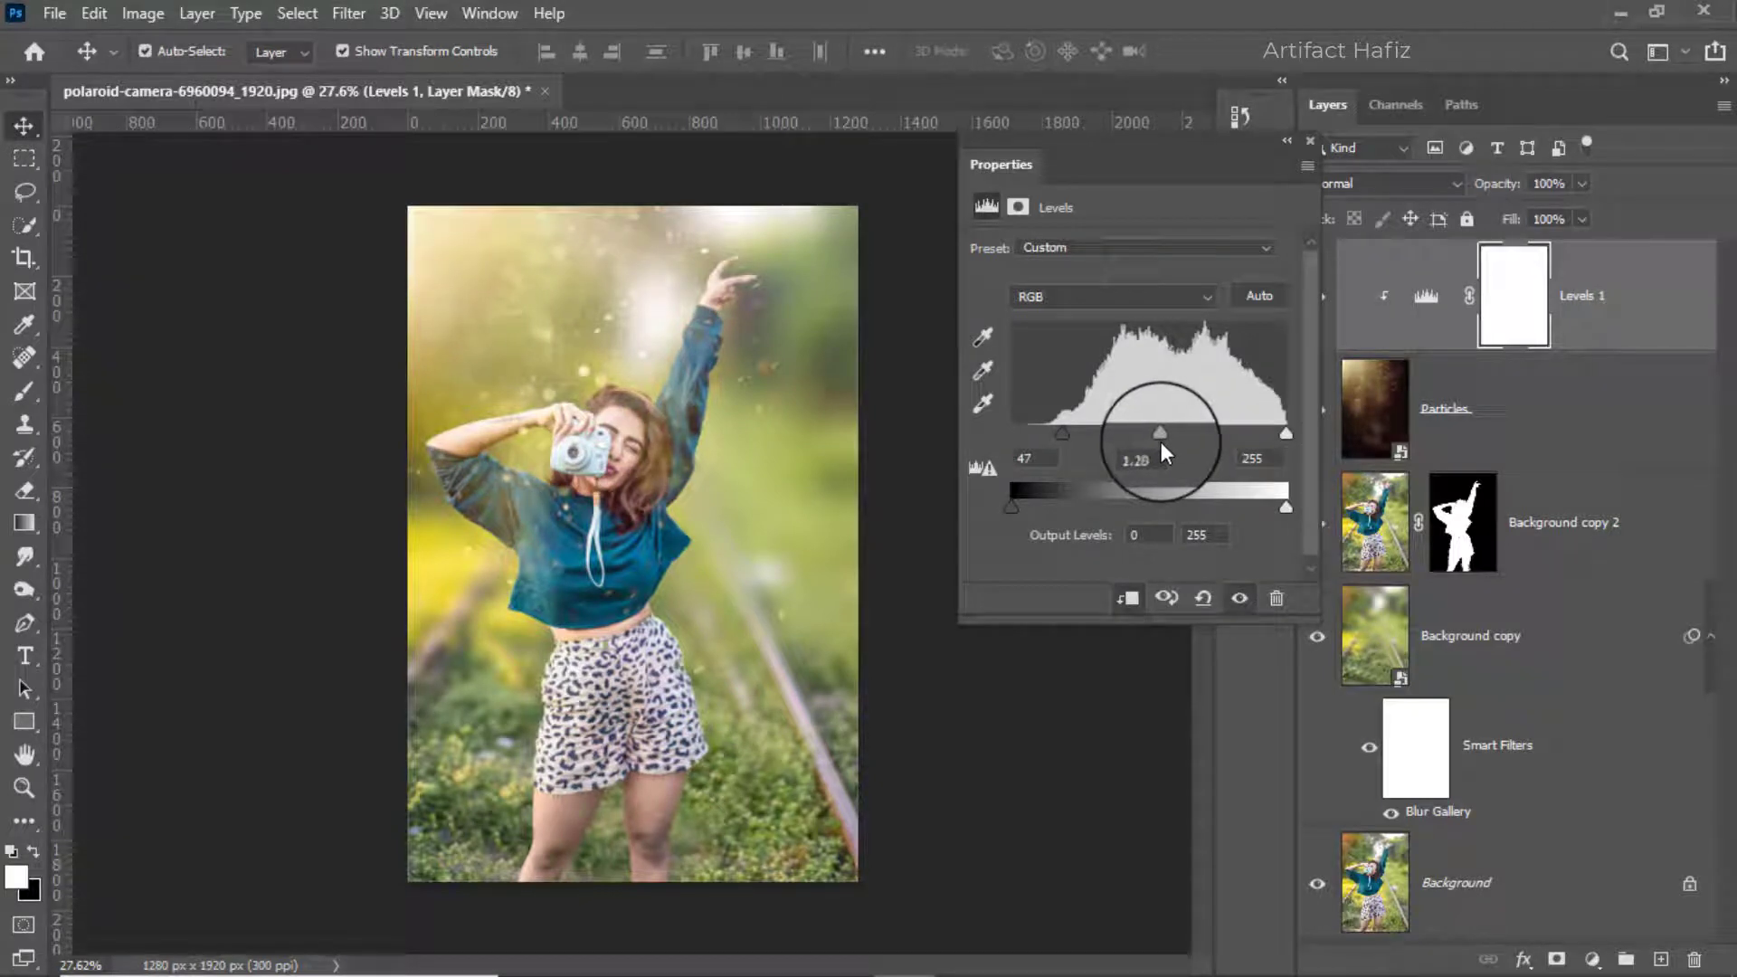
{"action": "left_click", "coordinate": [1311, 142]}
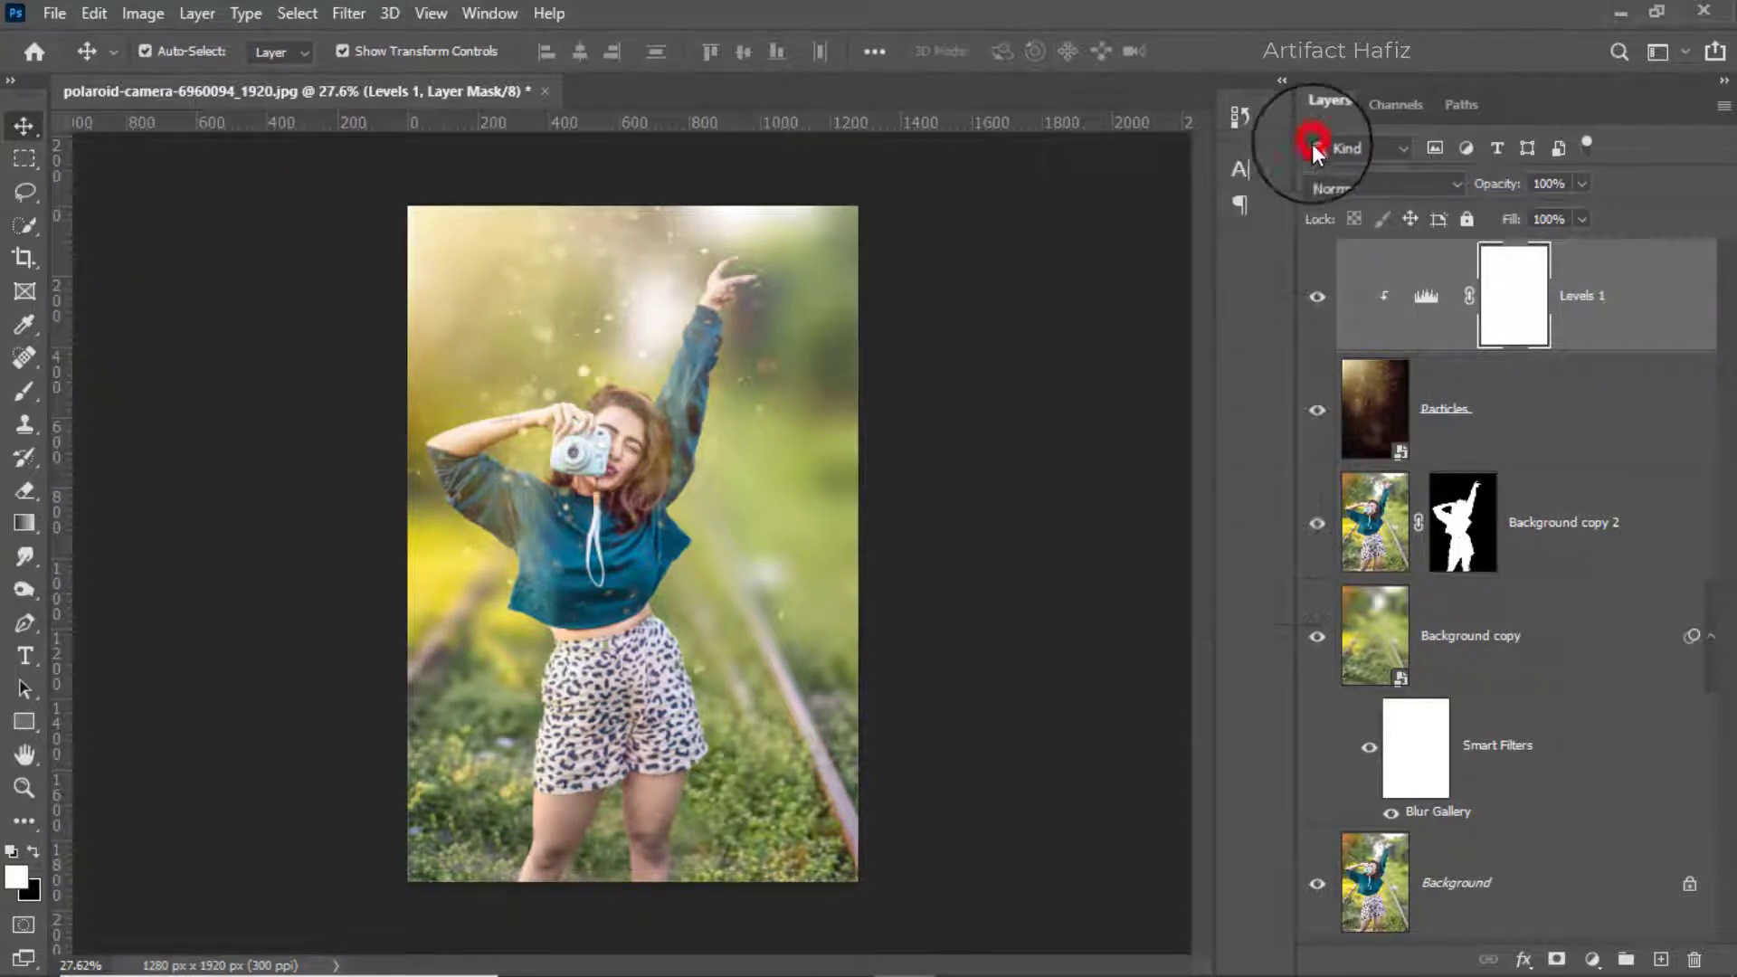
Step: Add a Brightness/Contrast adjustment clipped to Background copy with brightness -82 and contrast -30
{"action": "left_click", "coordinate": [1556, 619]}
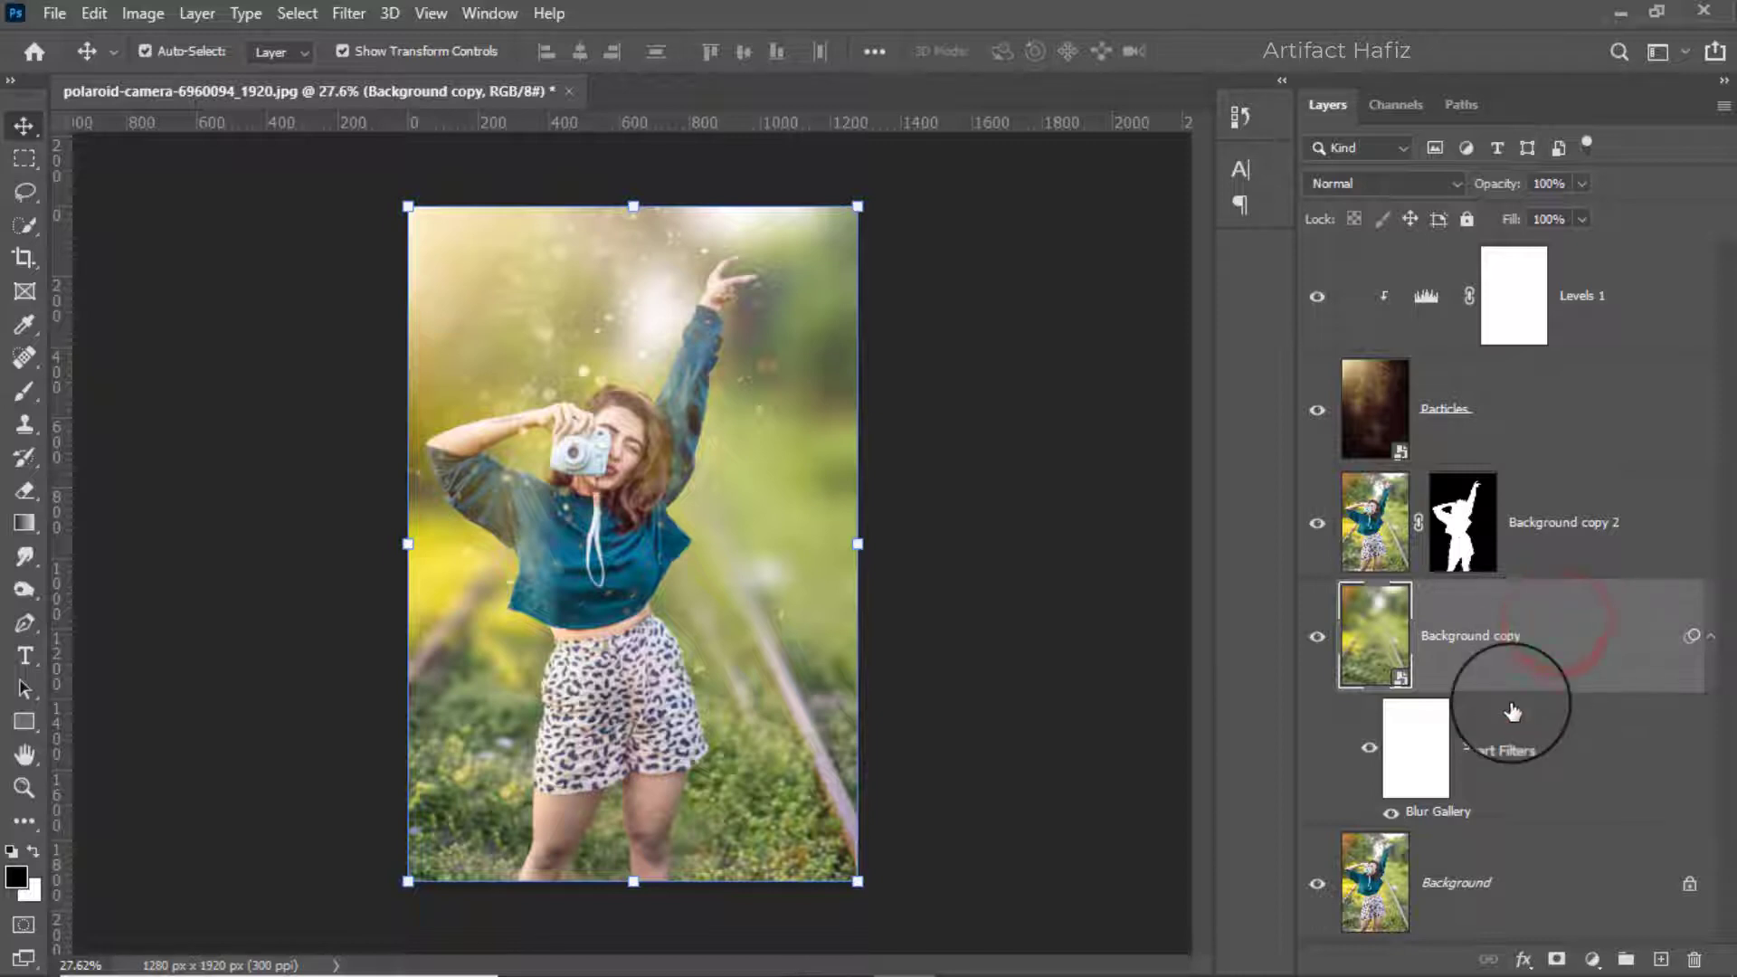
{"action": "left_click", "coordinate": [1319, 637]}
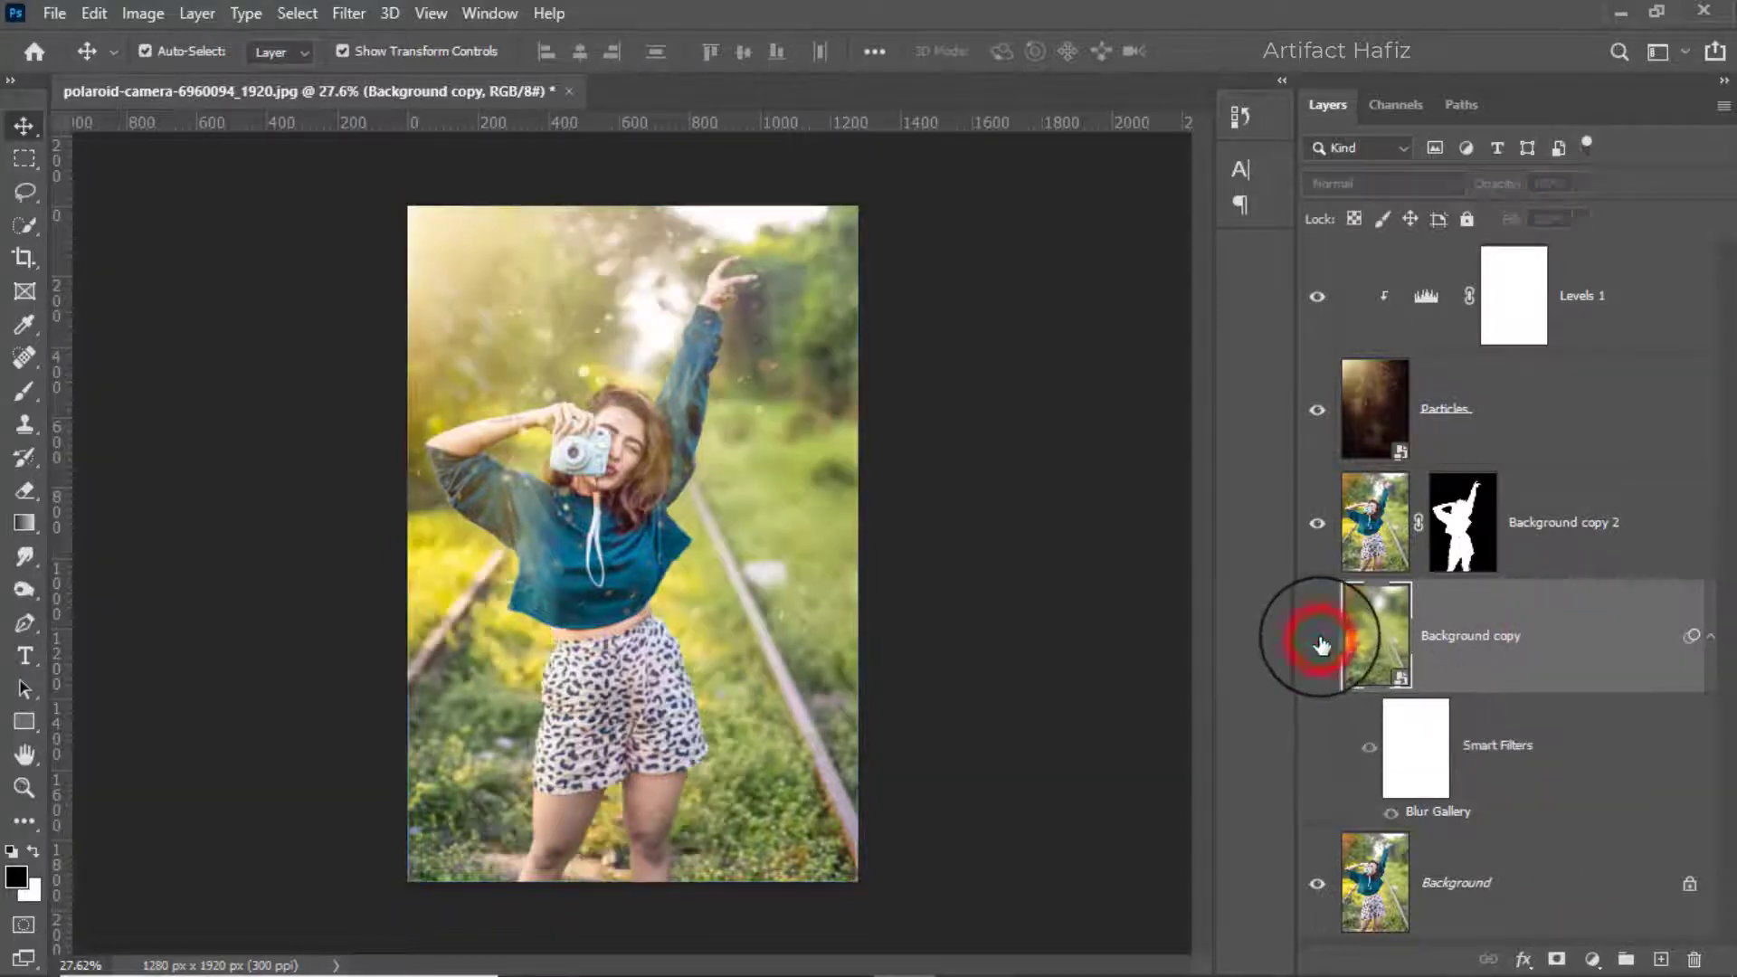
{"action": "left_click", "coordinate": [1319, 639]}
{"action": "left_click", "coordinate": [1591, 959]}
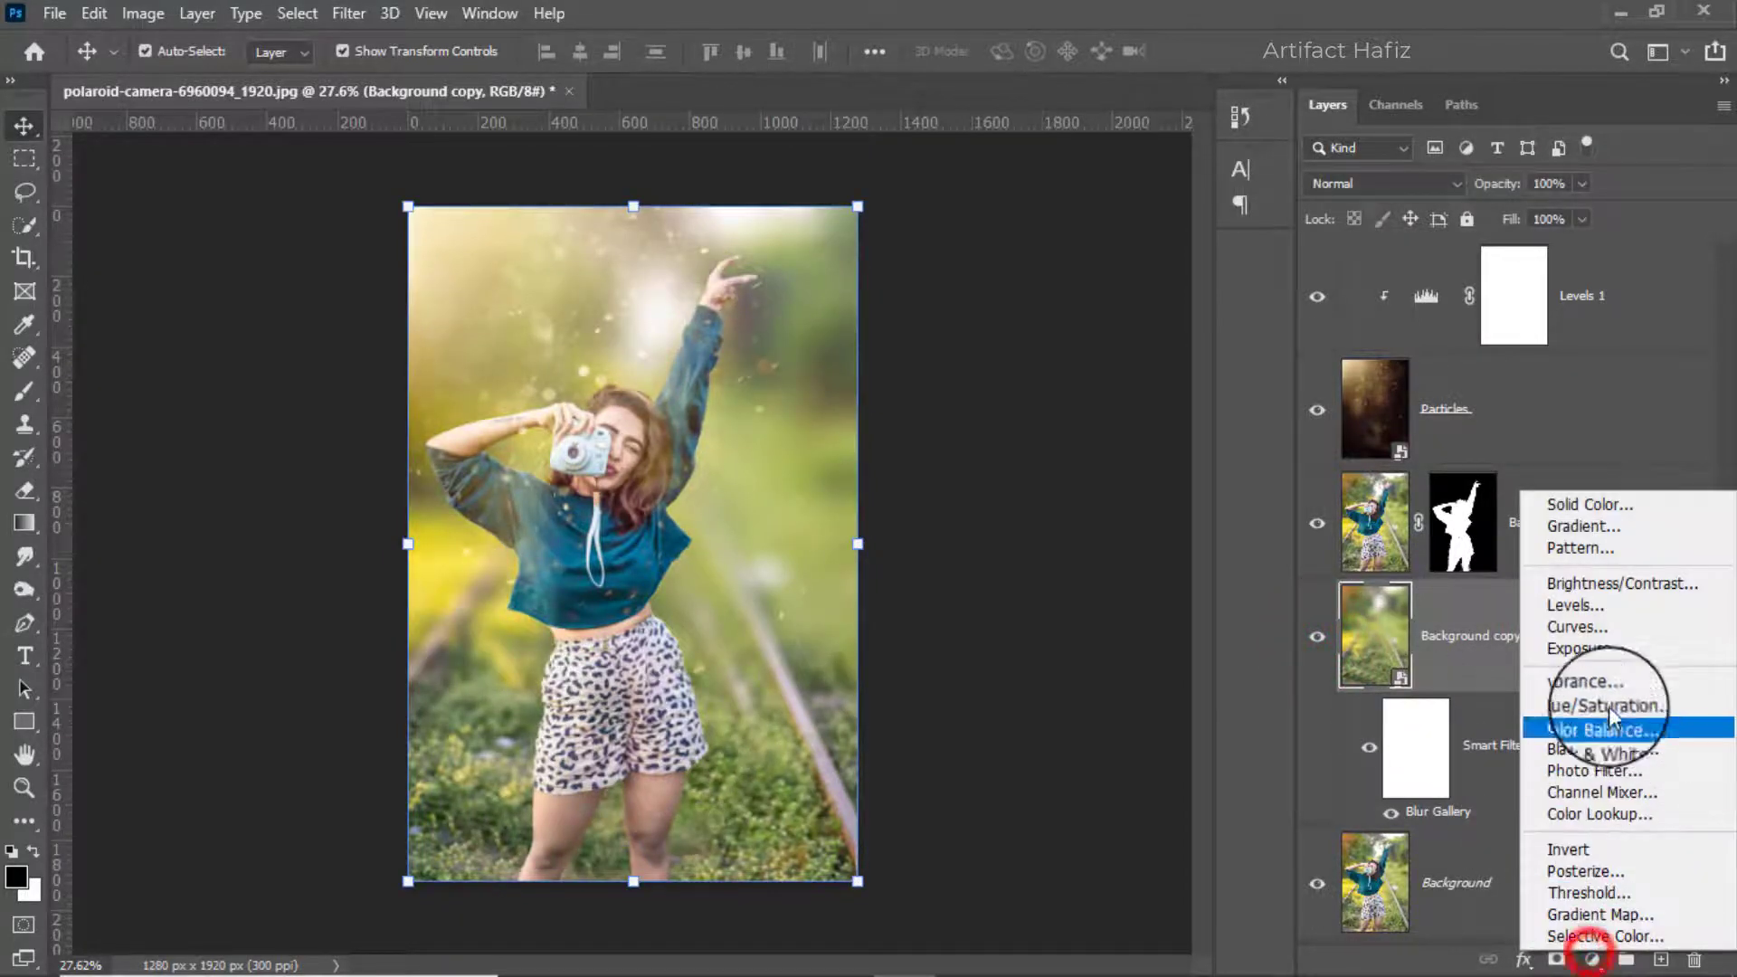
{"action": "left_click", "coordinate": [1583, 587]}
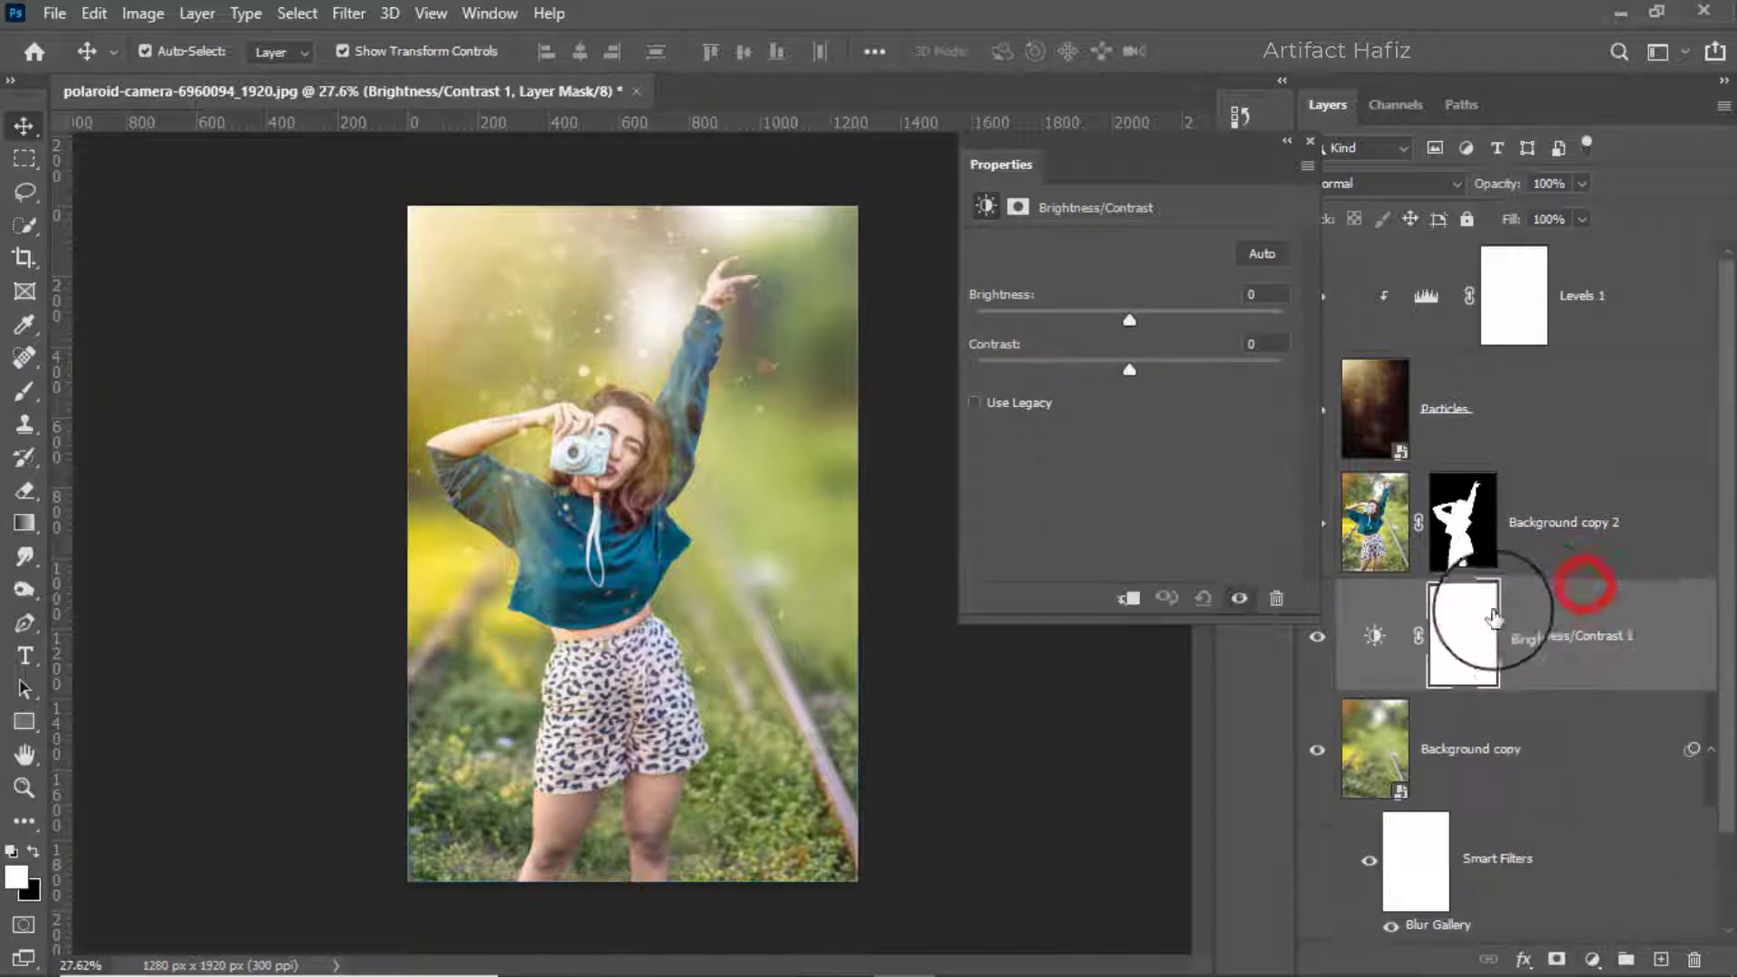
{"action": "left_click", "coordinate": [1131, 601]}
{"action": "left_click_drag", "start_coordinate": [1121, 317], "coordinate": [1046, 319]}
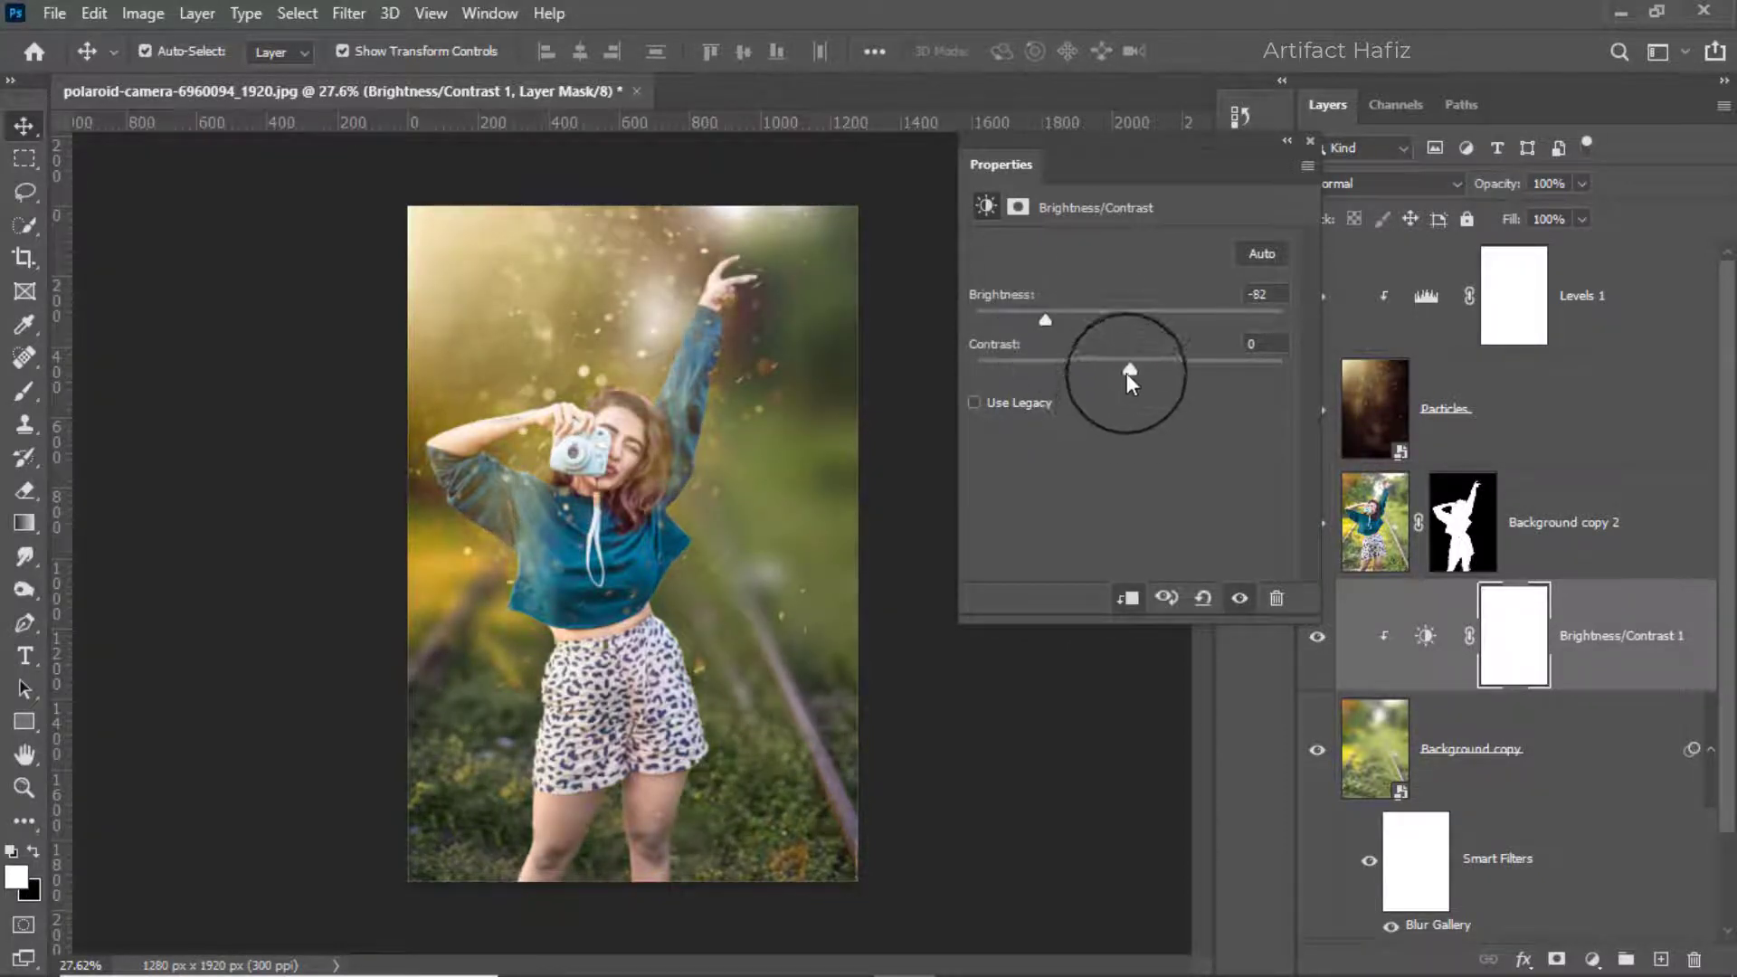
{"action": "left_click_drag", "start_coordinate": [1127, 373], "coordinate": [1037, 367]}
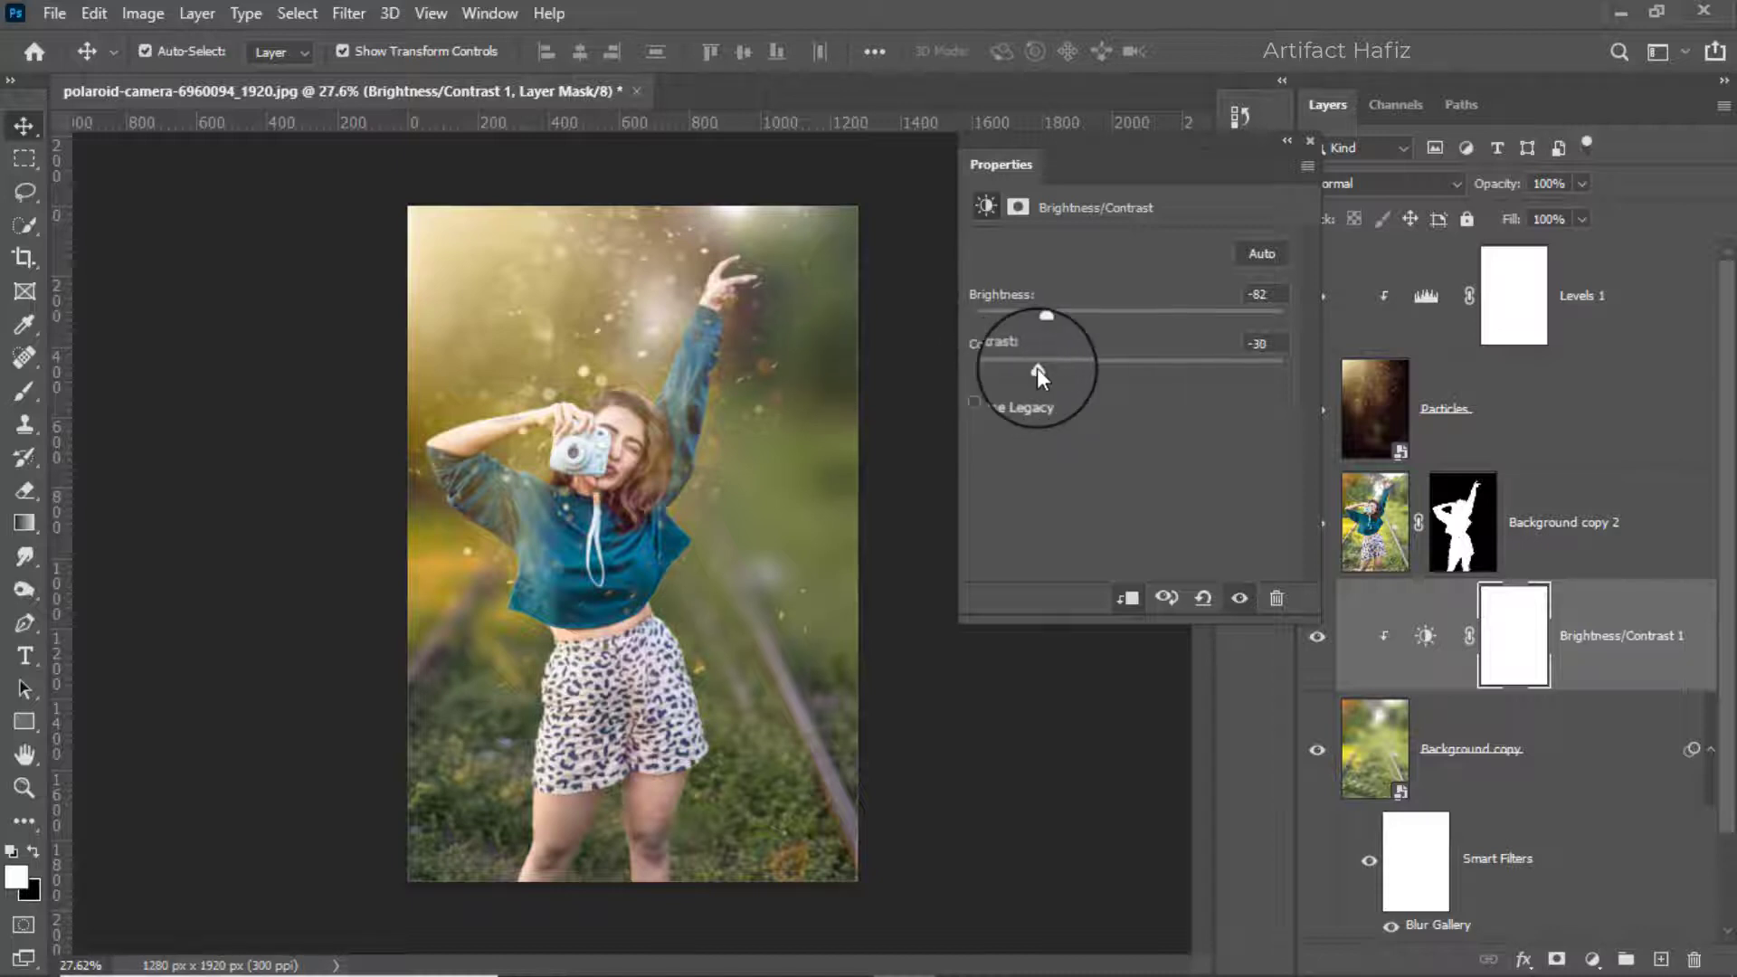
{"action": "left_click", "coordinate": [1311, 141]}
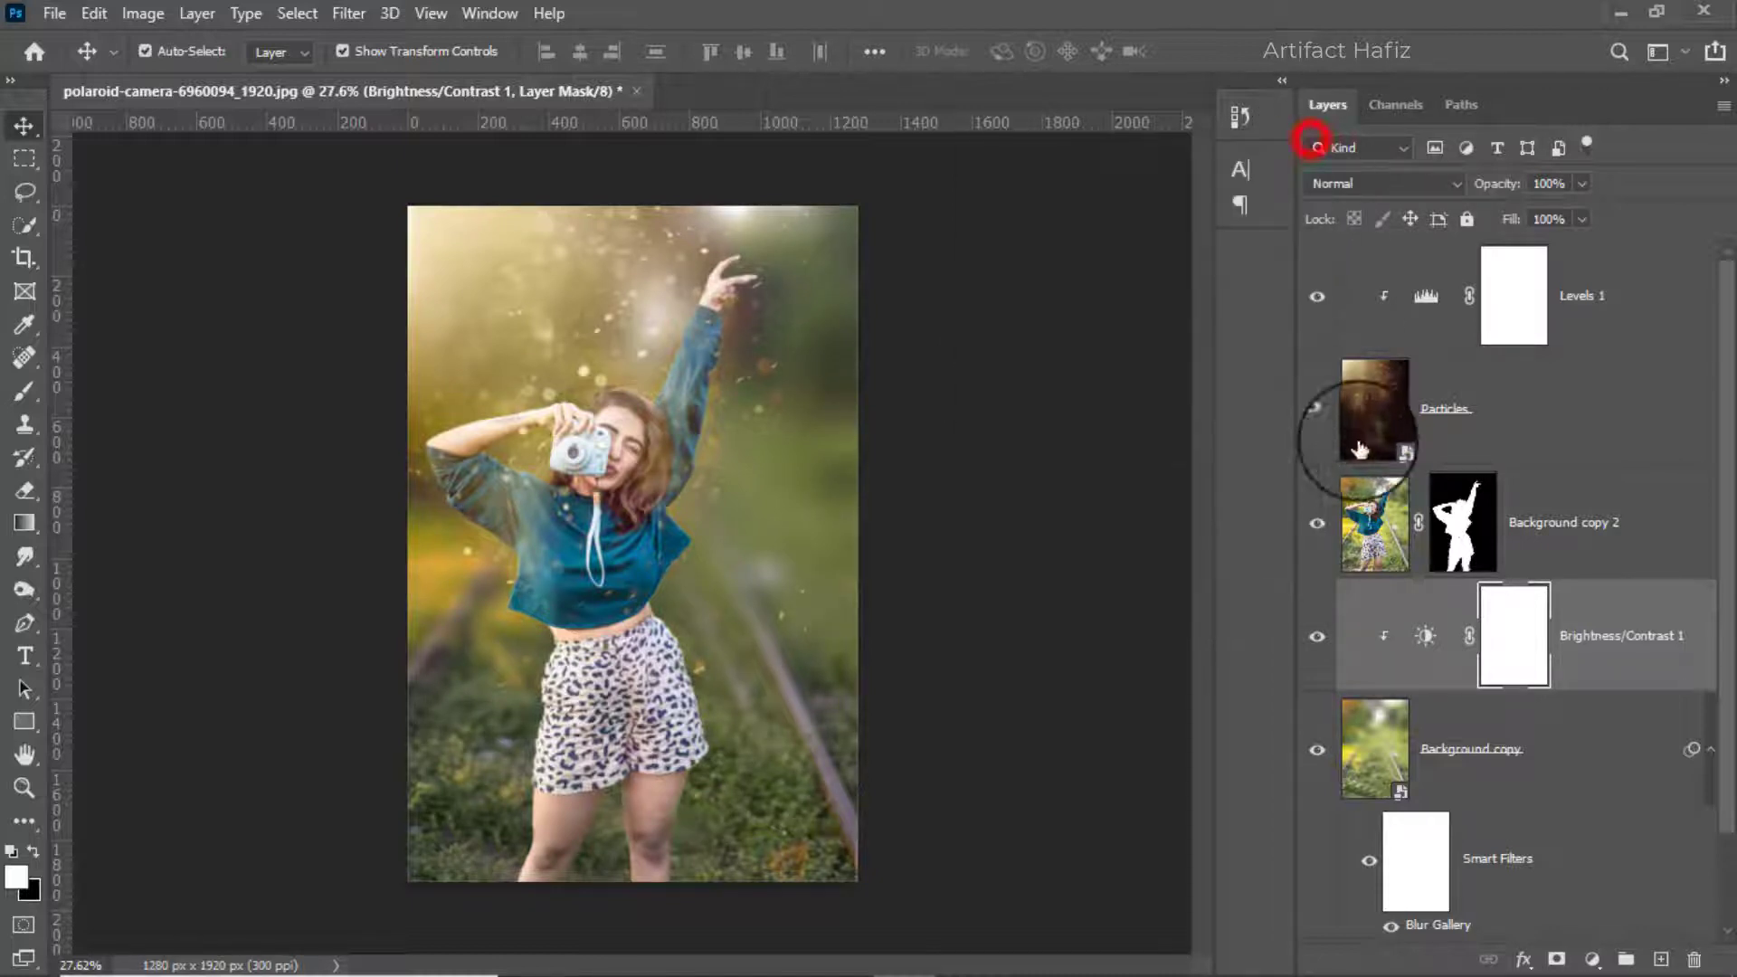
Step: Draw black-to-white gradients on the Brightness/Contrast mask, ending with one from the woman's lower legs up to her chest
{"action": "left_click", "coordinate": [1504, 624]}
{"action": "left_click", "coordinate": [25, 523]}
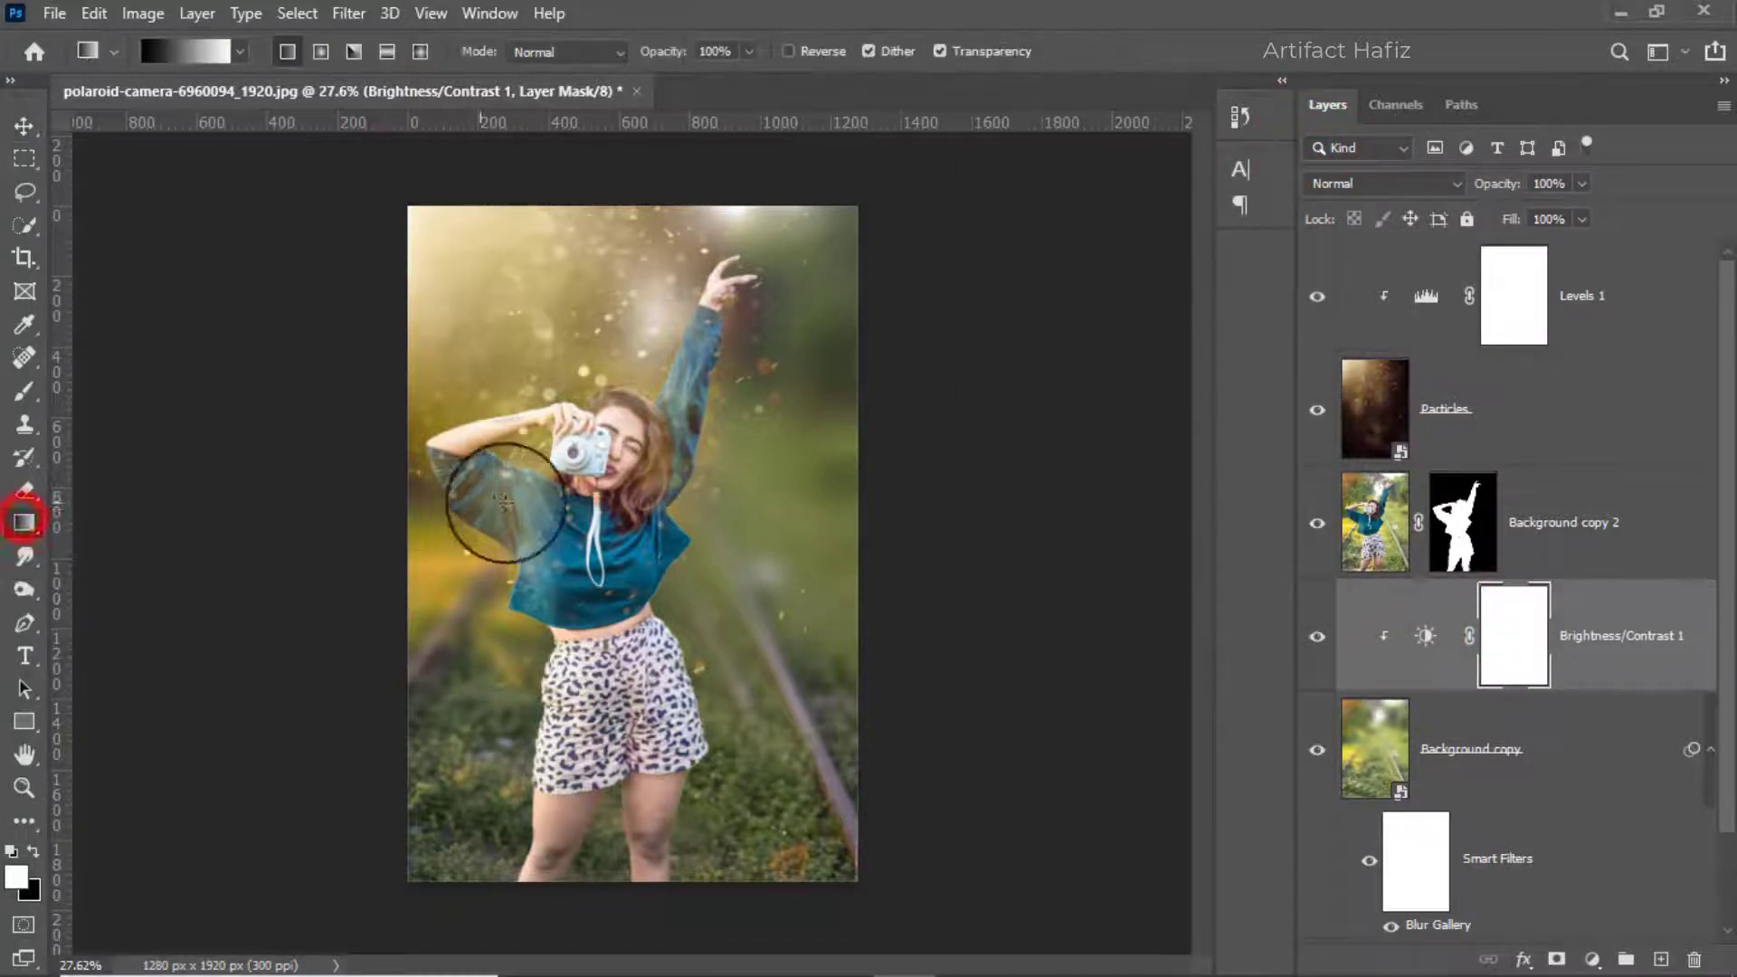
{"action": "left_click_drag", "start_coordinate": [640, 685], "coordinate": [651, 536]}
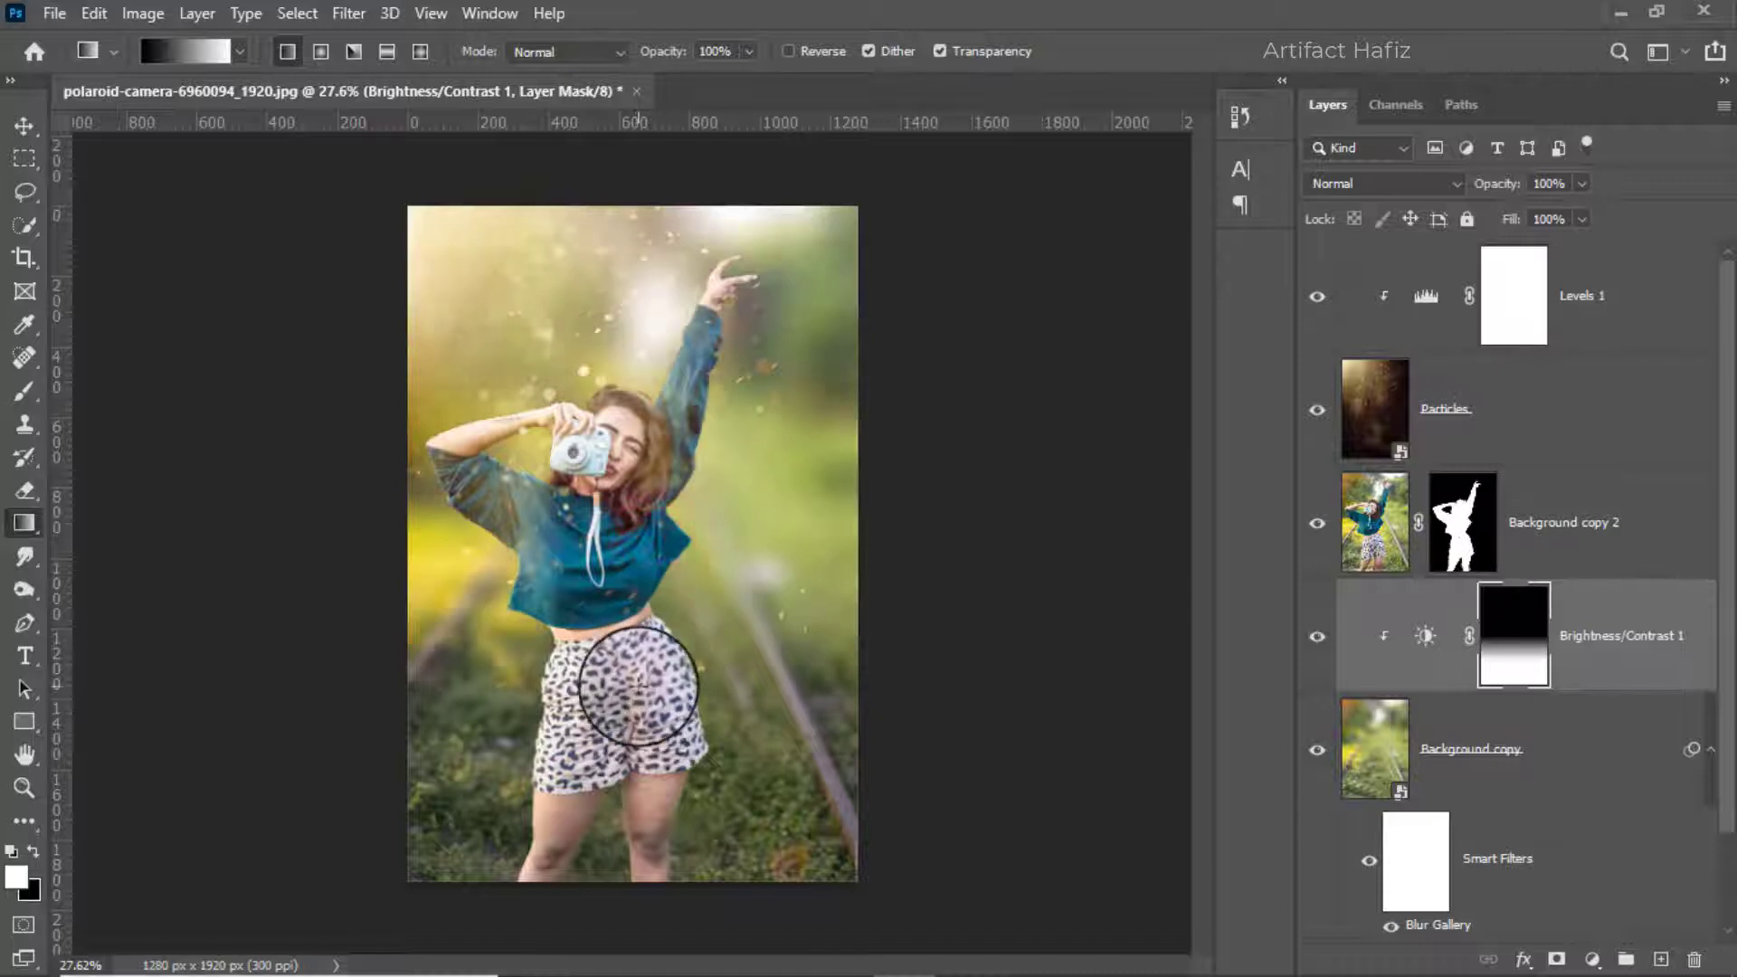
{"action": "mouse_move", "coordinate": [617, 782]}
{"action": "left_mouse_down"}
{"action": "mouse_move", "coordinate": [635, 588]}
{"action": "mouse_move", "coordinate": [627, 799]}
{"action": "left_mouse_up"}
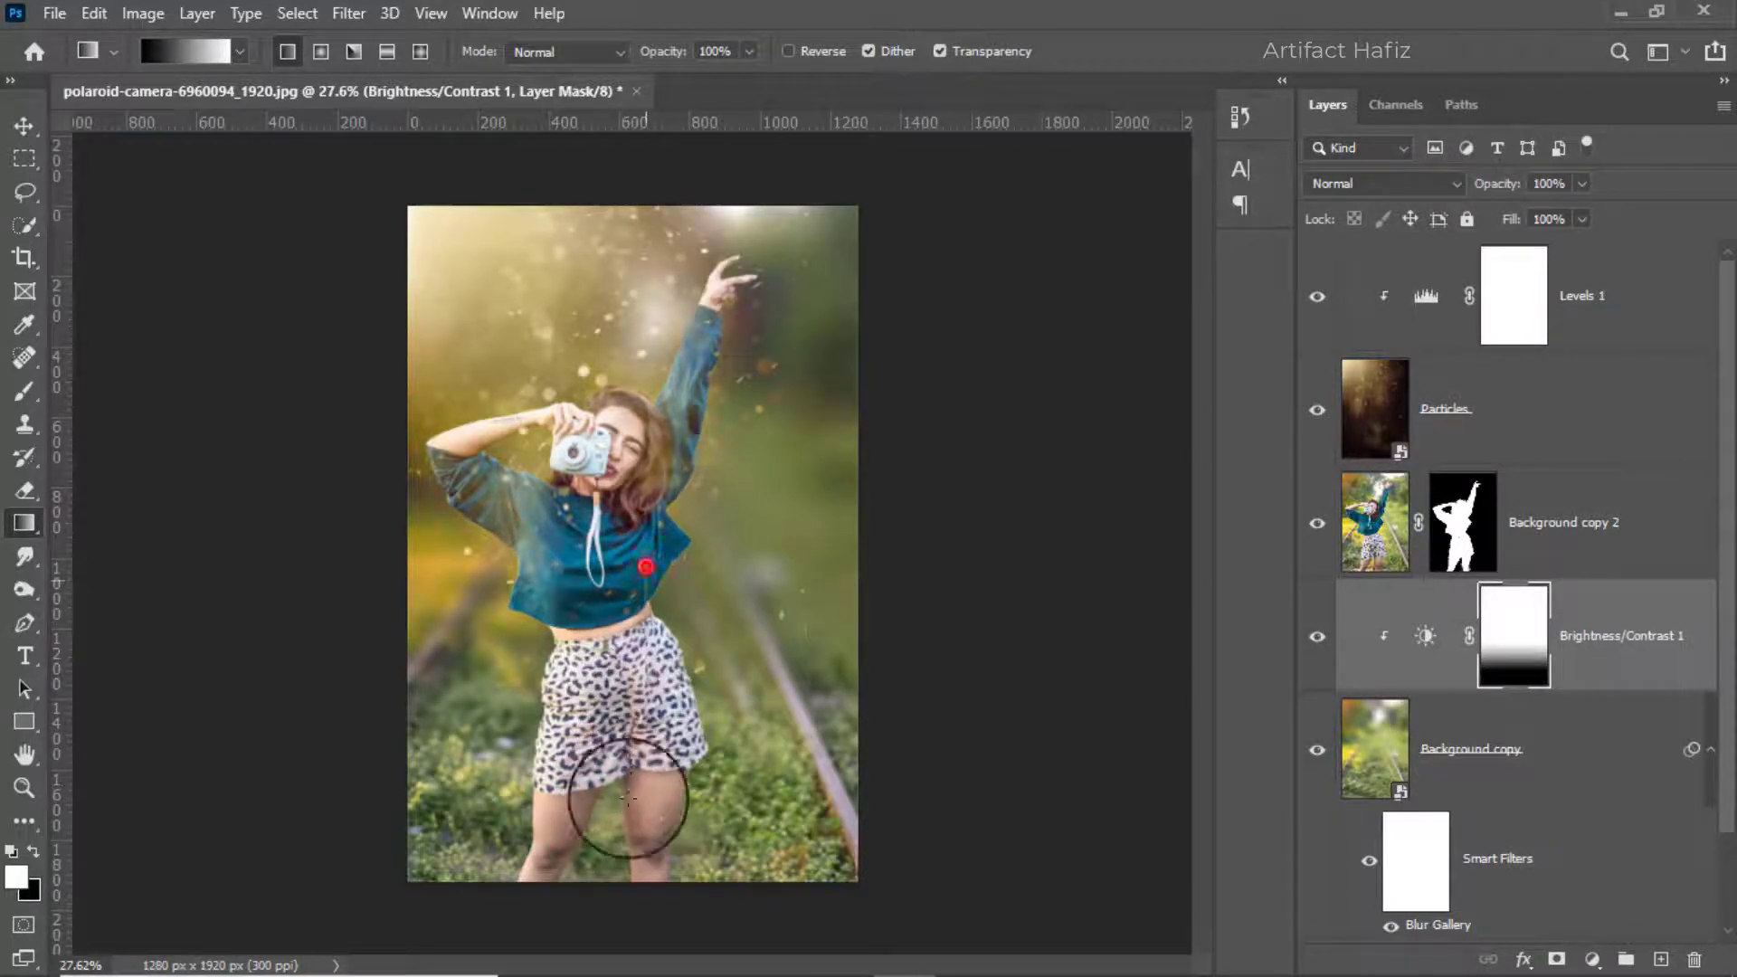
{"action": "left_click_drag", "start_coordinate": [629, 648], "coordinate": [612, 839]}
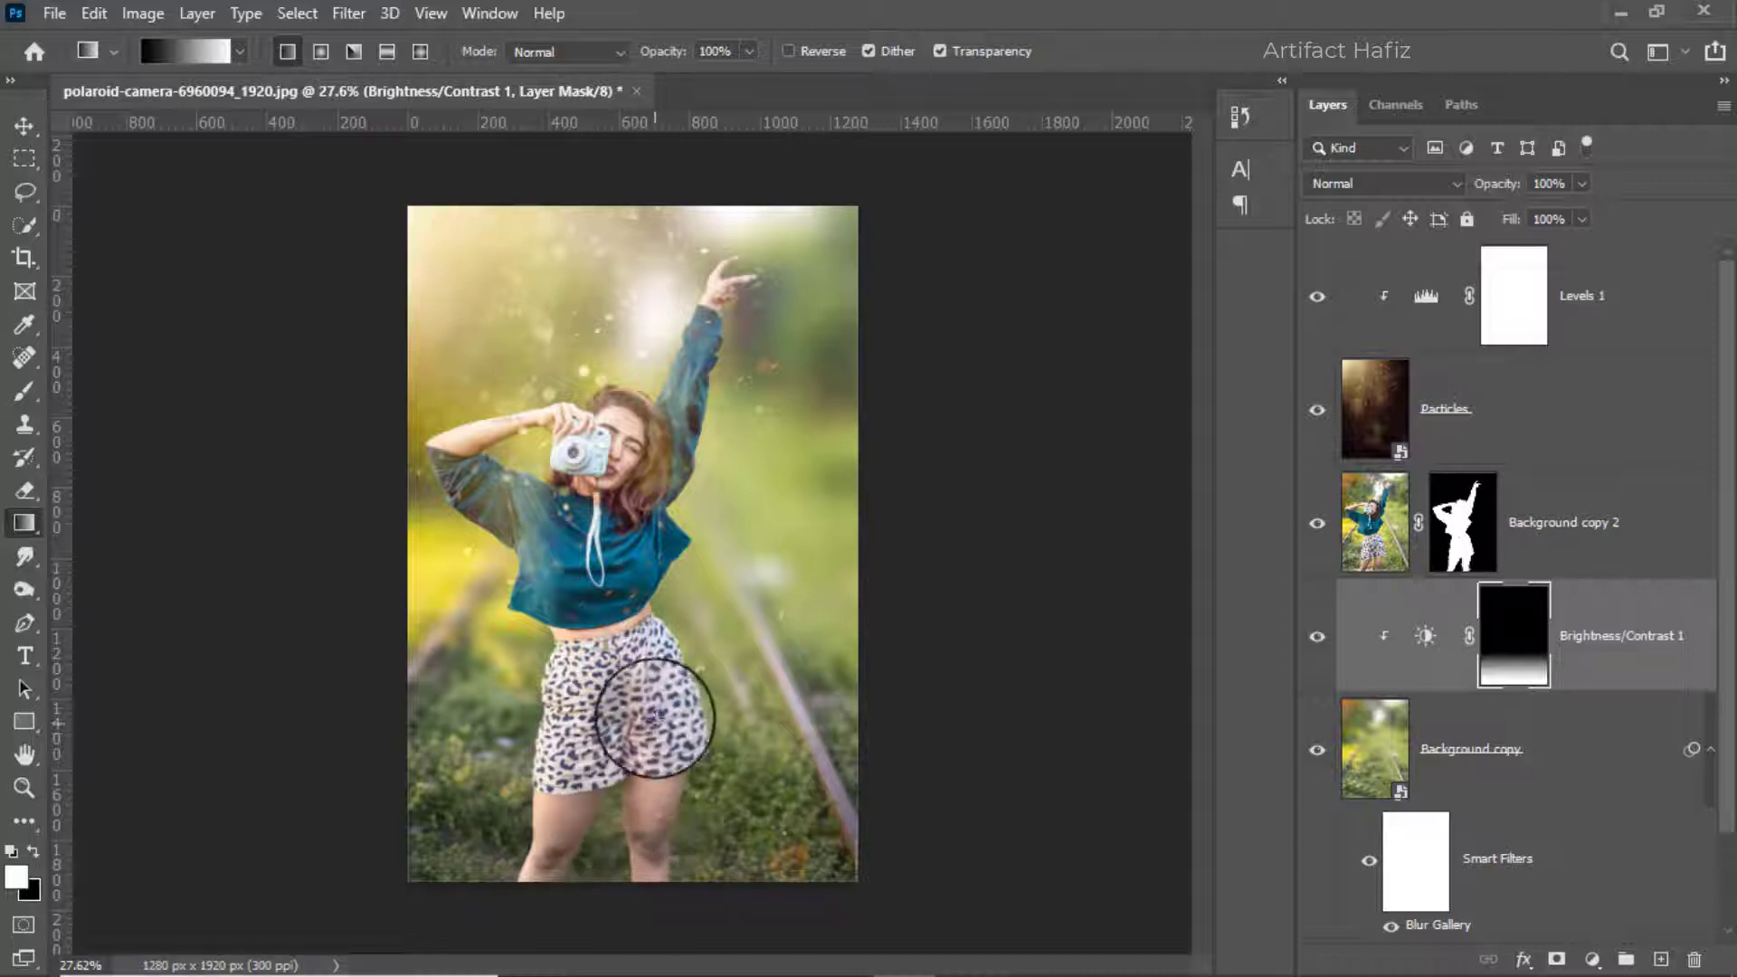
{"action": "mouse_move", "coordinate": [636, 768]}
{"action": "left_mouse_down"}
{"action": "mouse_move", "coordinate": [619, 543]}
{"action": "mouse_move", "coordinate": [624, 557]}
{"action": "left_mouse_up"}
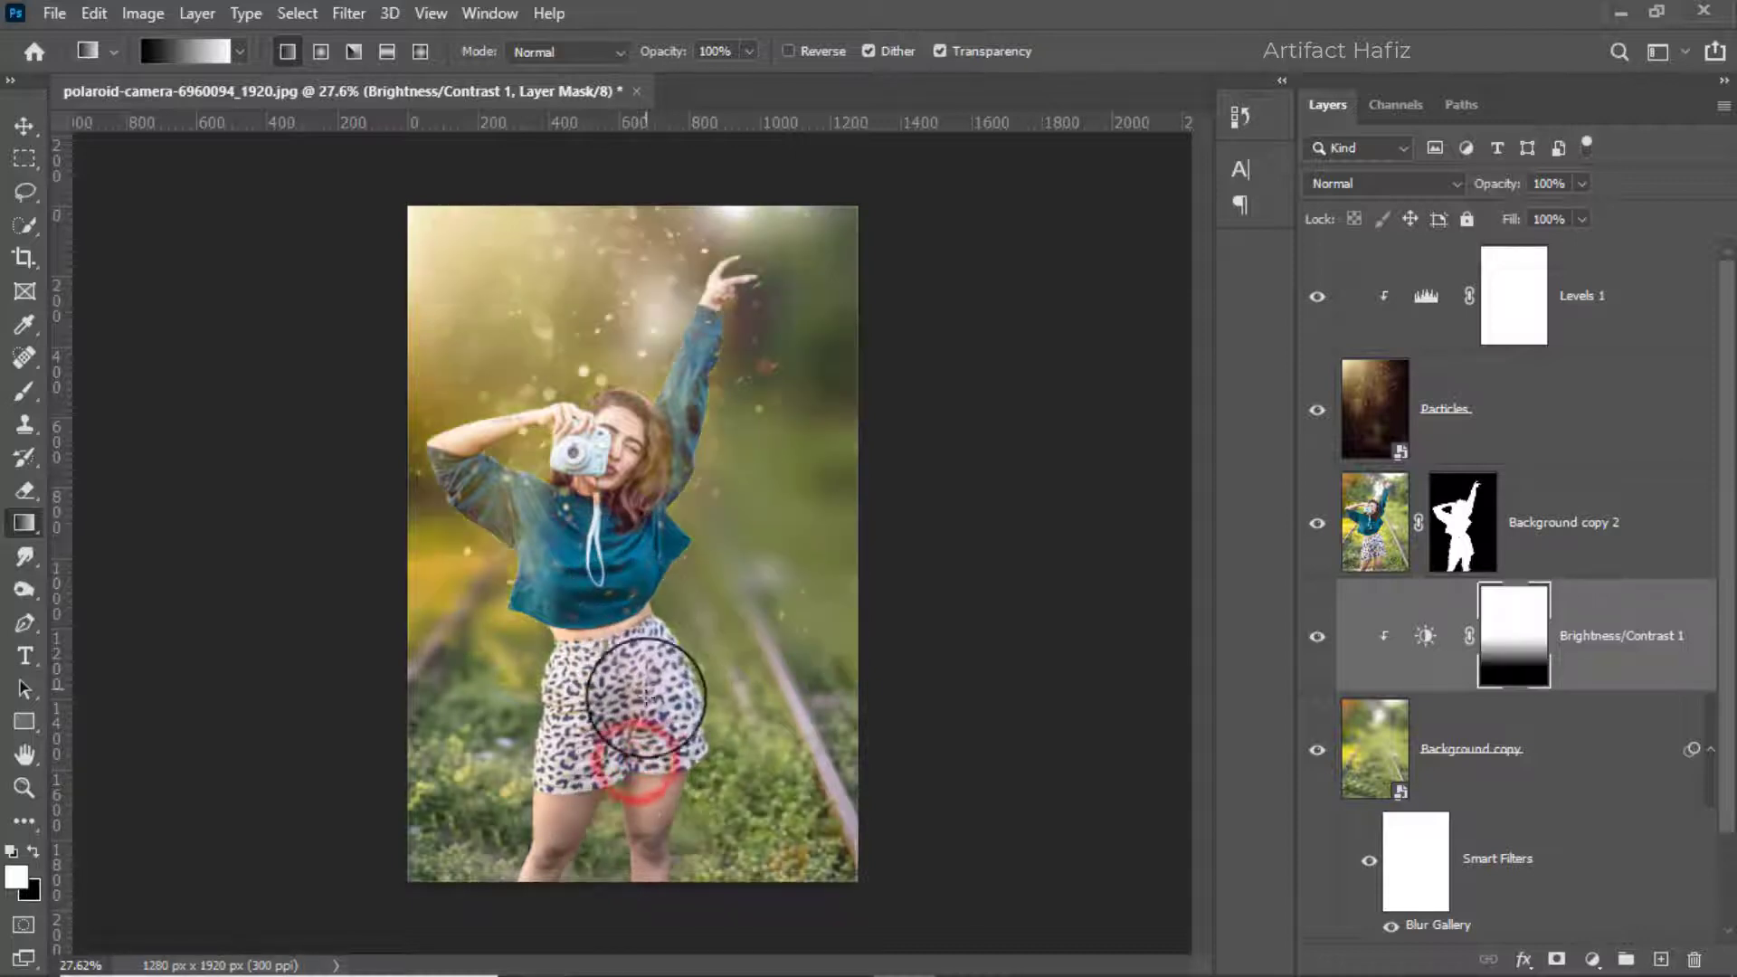
{"action": "left_click_drag", "start_coordinate": [655, 660], "coordinate": [657, 471]}
{"action": "left_click_drag", "start_coordinate": [651, 708], "coordinate": [651, 431]}
{"action": "left_click_drag", "start_coordinate": [638, 798], "coordinate": [670, 554]}
{"action": "left_click_drag", "start_coordinate": [636, 775], "coordinate": [625, 551]}
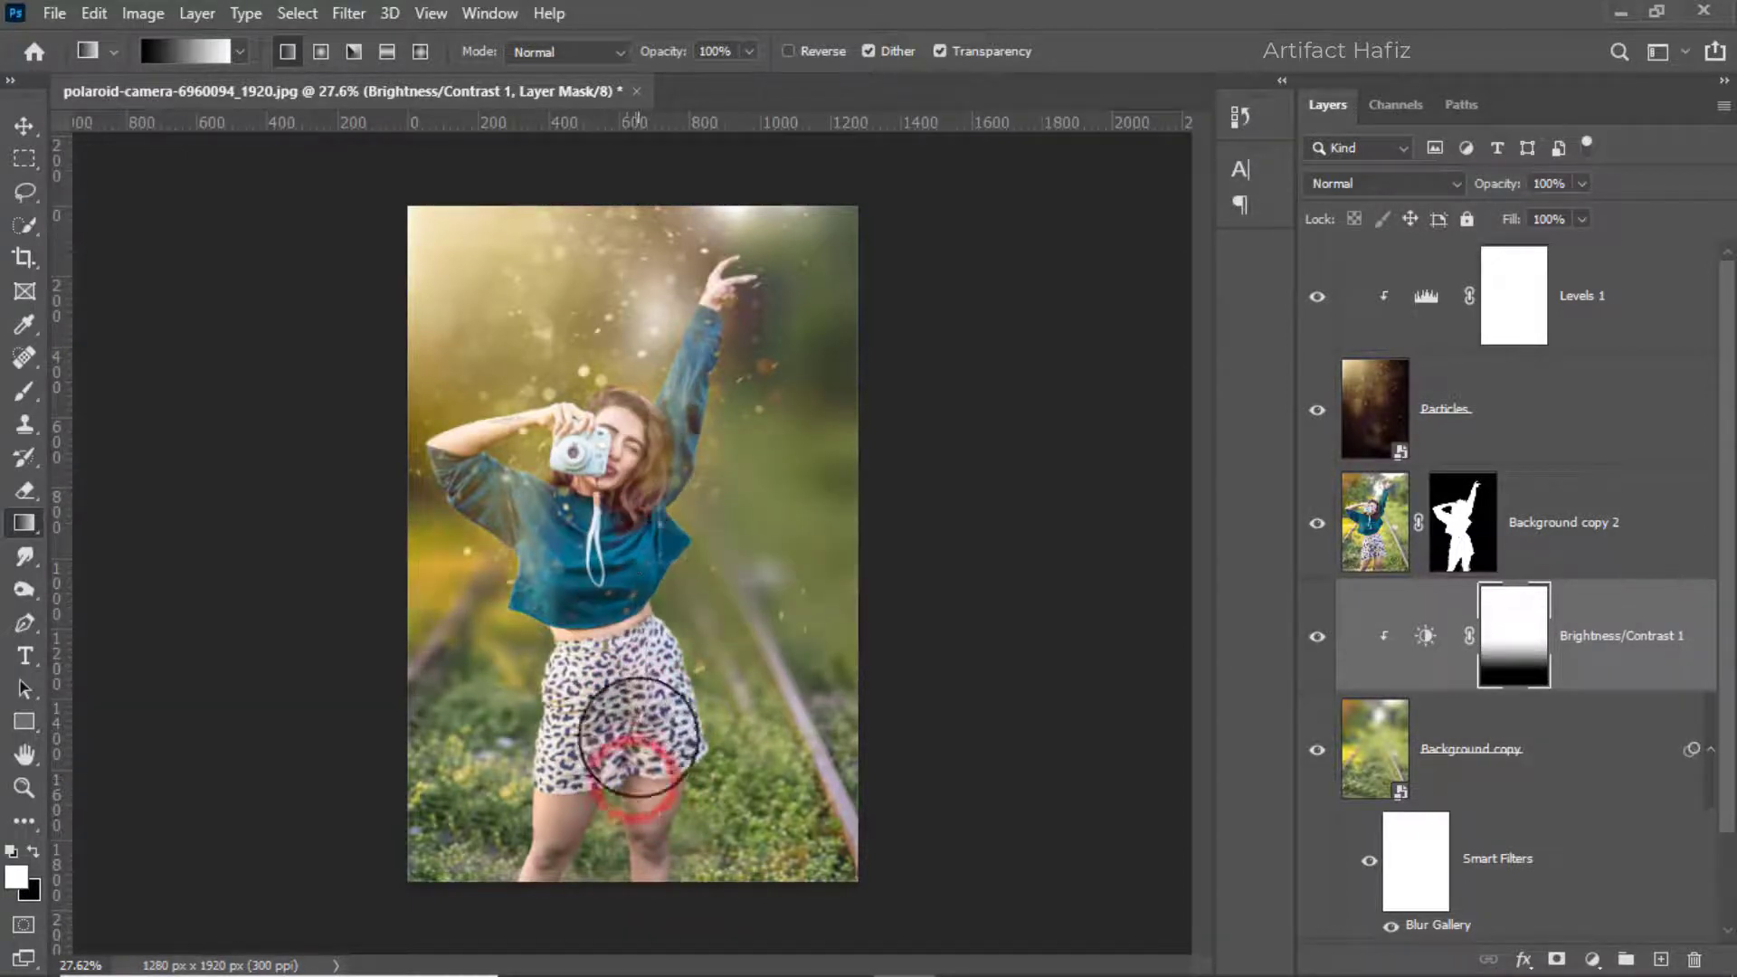
{"action": "left_click_drag", "start_coordinate": [619, 828], "coordinate": [644, 494]}
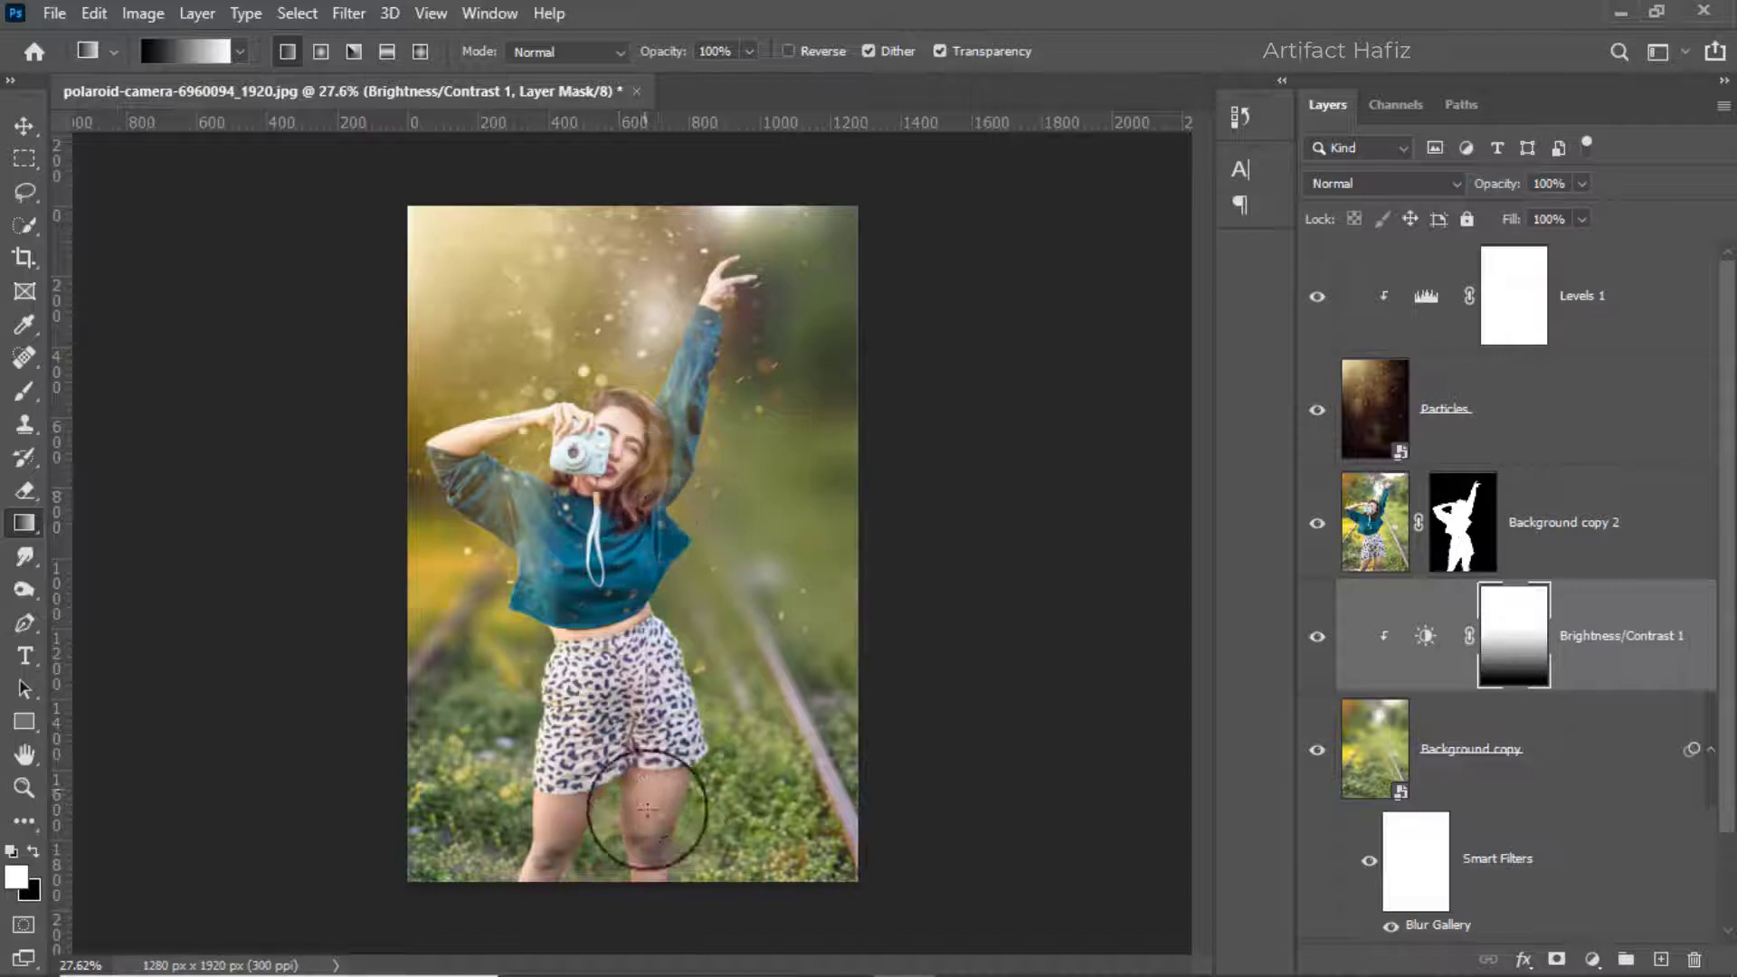
{"action": "left_click_drag", "start_coordinate": [658, 849], "coordinate": [669, 520]}
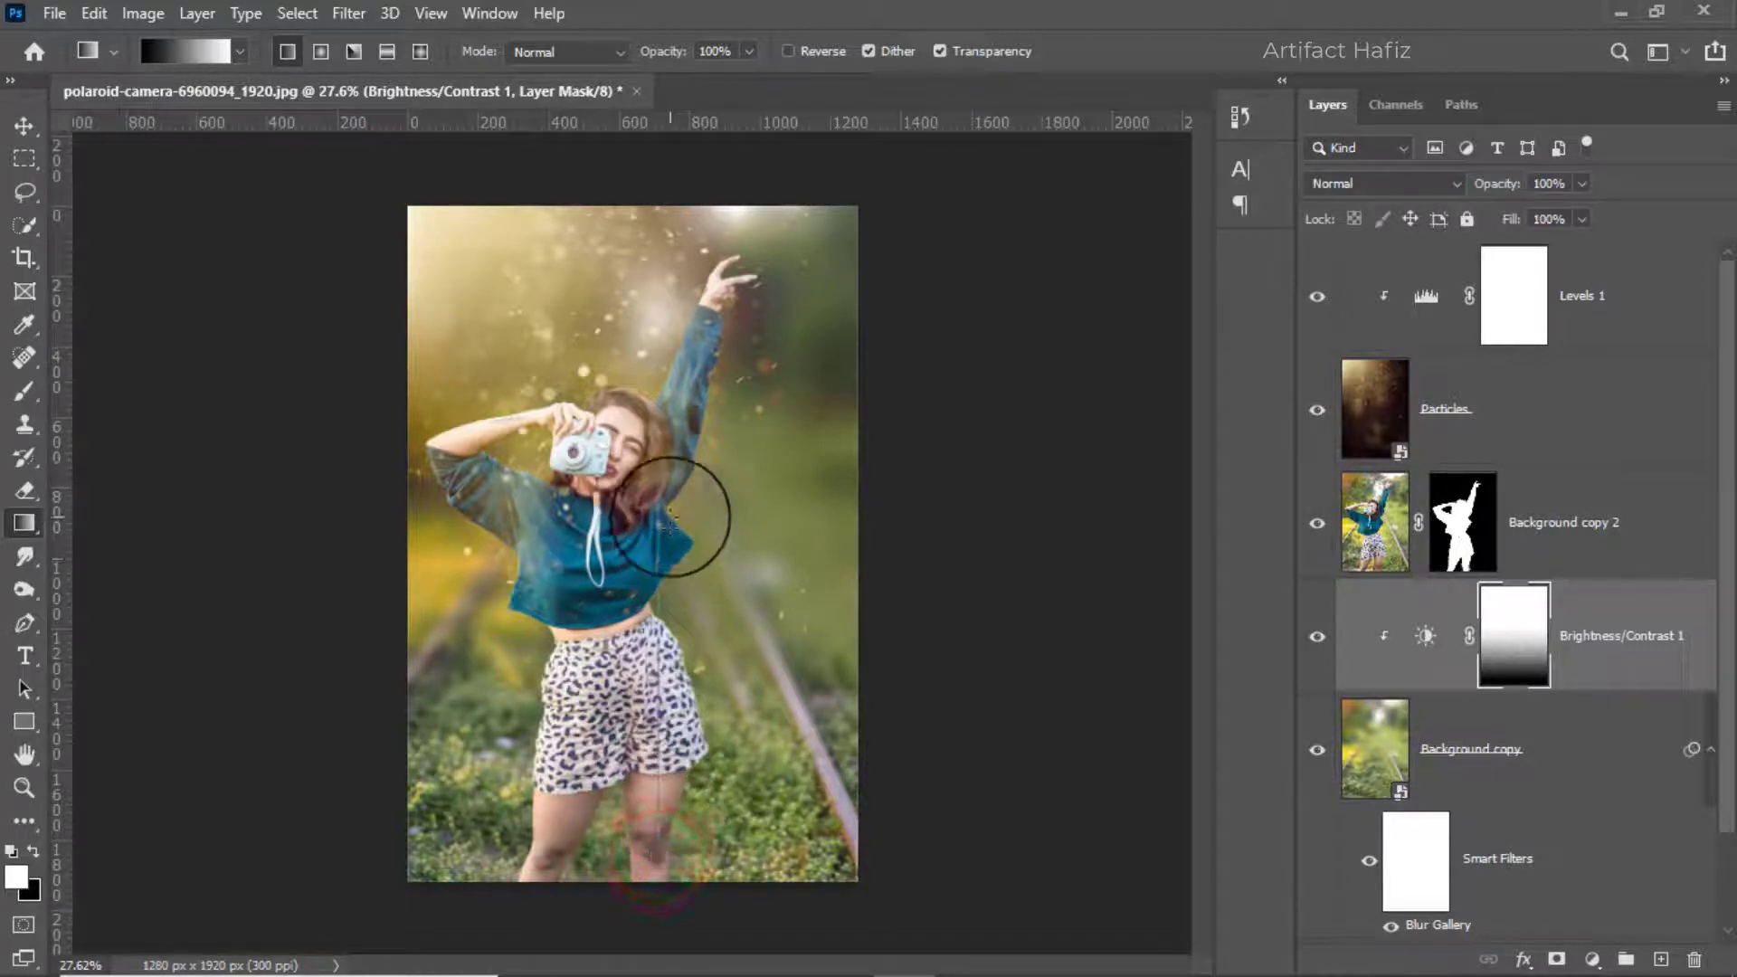
Step: Stamp all visible layers into a new layer above Levels 1 and convert it for smart filters
{"action": "scroll", "coordinate": [672, 523], "scroll_direction": "up", "scroll_amount": 2}
{"action": "scroll", "coordinate": [670, 545], "scroll_direction": "down", "scroll_amount": 1}
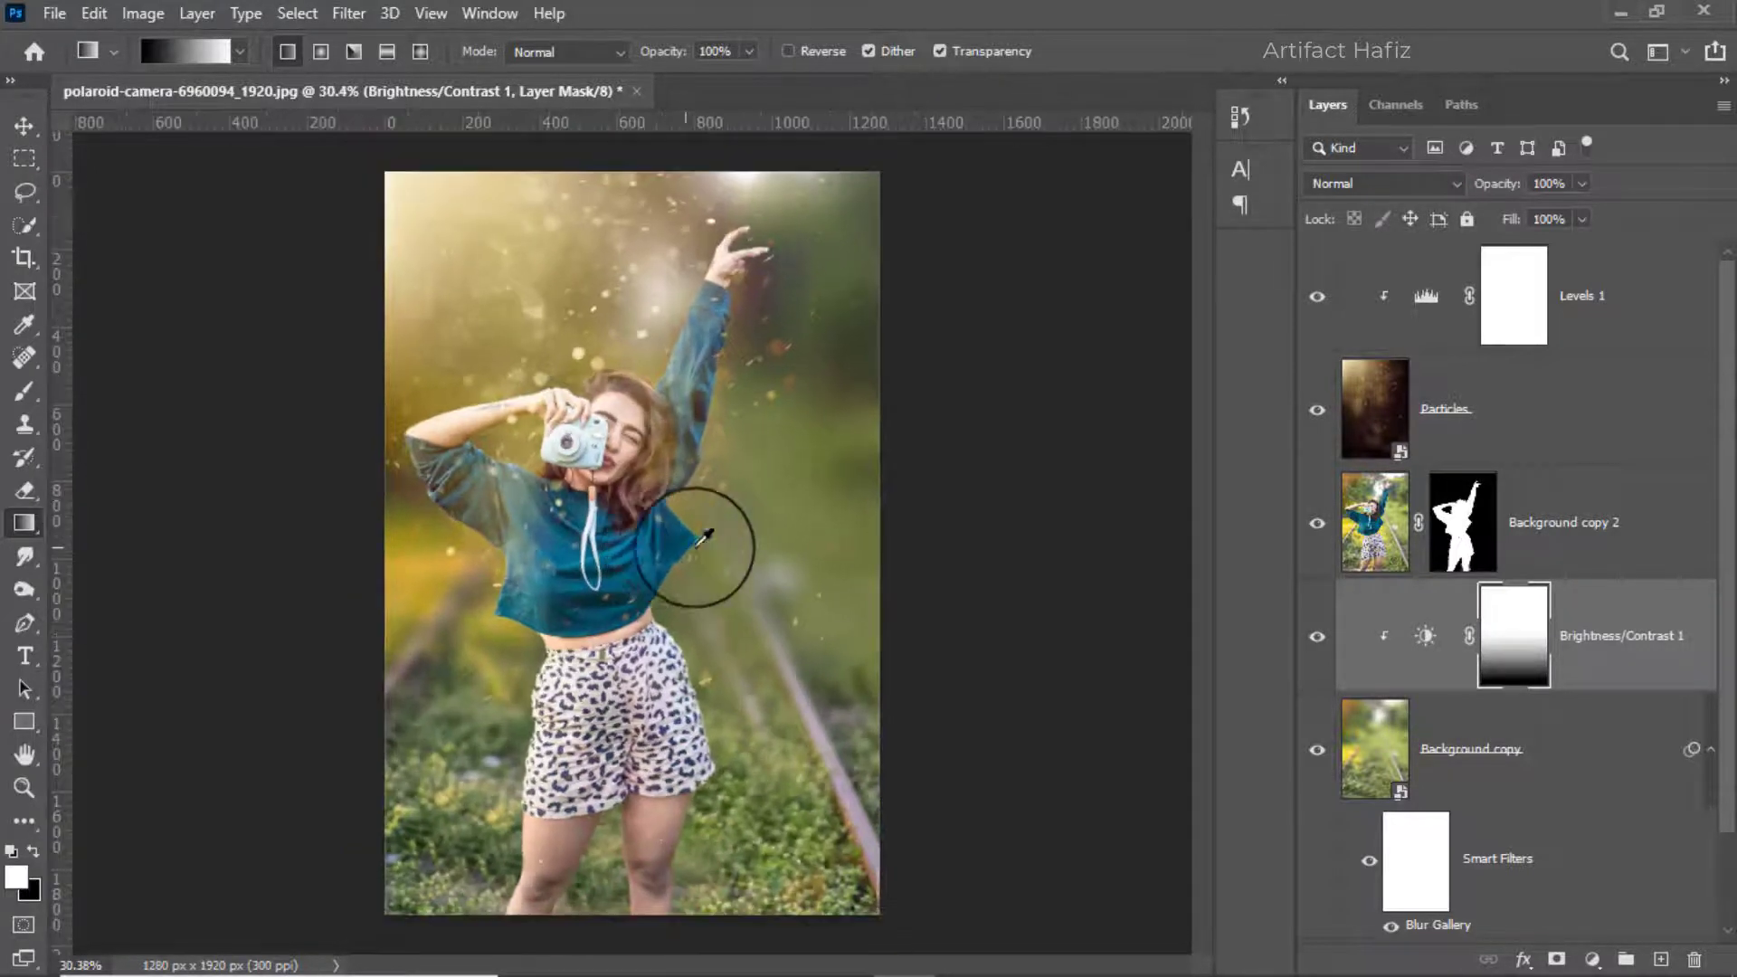
{"action": "left_click", "coordinate": [1603, 287]}
{"action": "key", "text": "ctrl+alt+shift+e"}
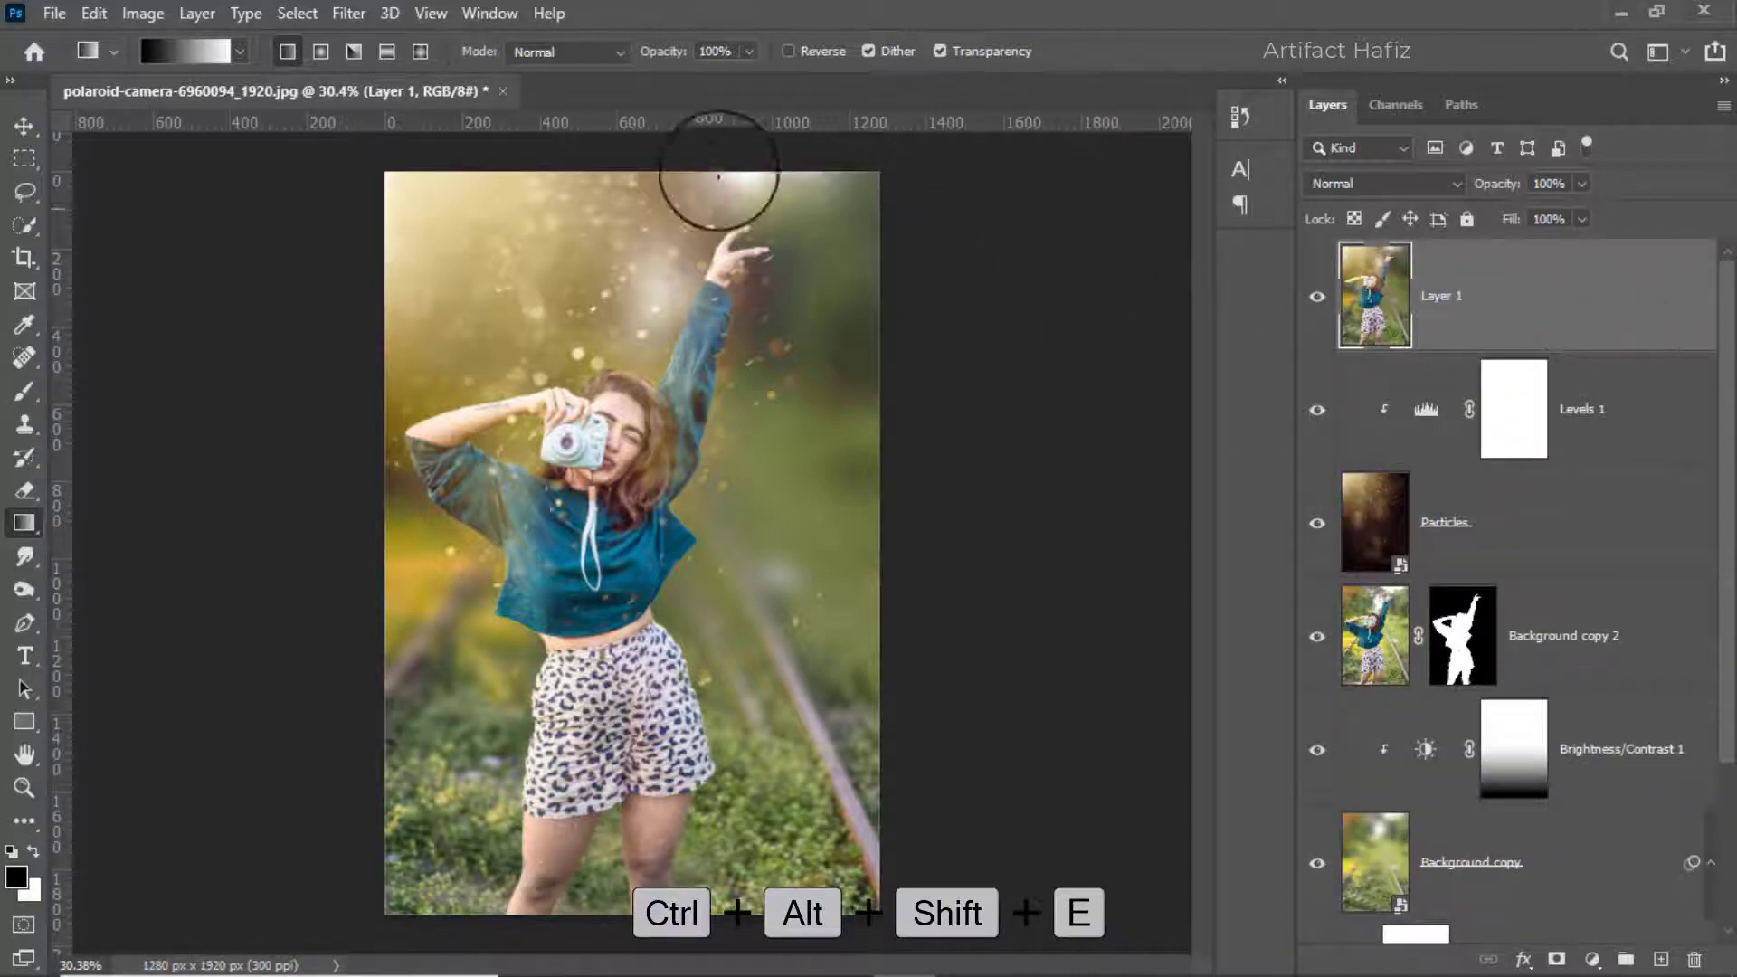
{"action": "left_click", "coordinate": [340, 16]}
{"action": "left_click", "coordinate": [407, 80]}
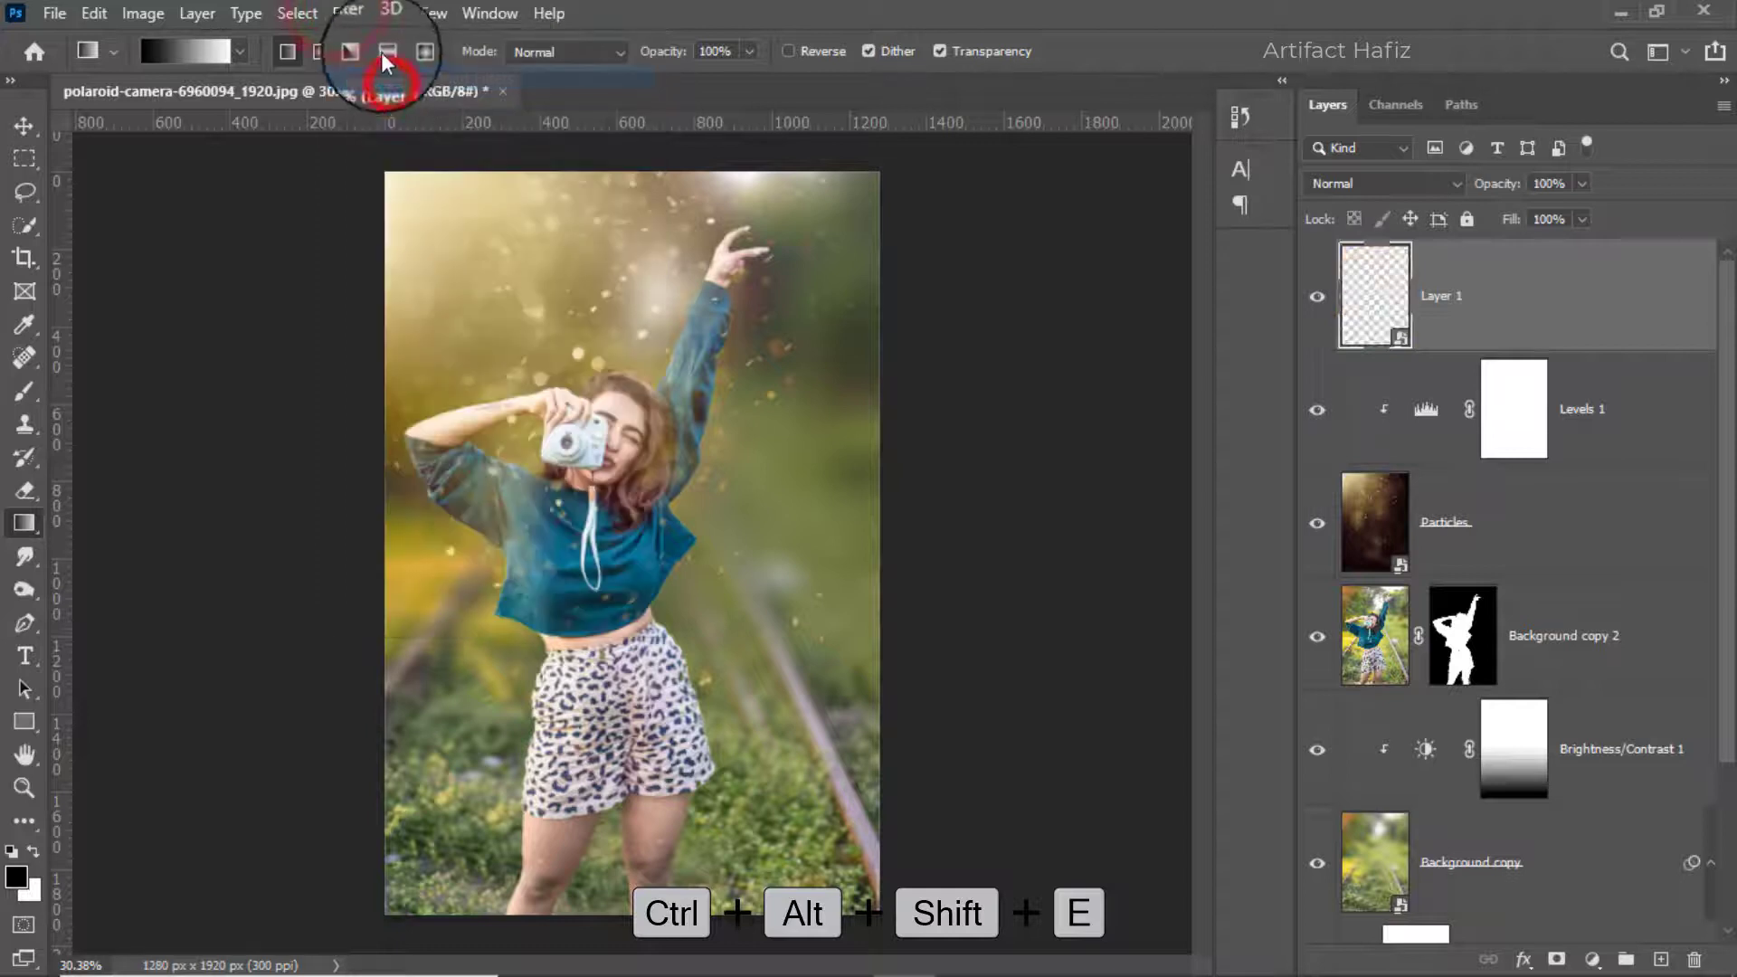
Step: Apply the Camera Raw Filter to Layer 1 with Exposure -0.15, Highlights -37, Shadows +10, Whites +53 and Blacks -8
{"action": "left_click", "coordinate": [353, 15]}
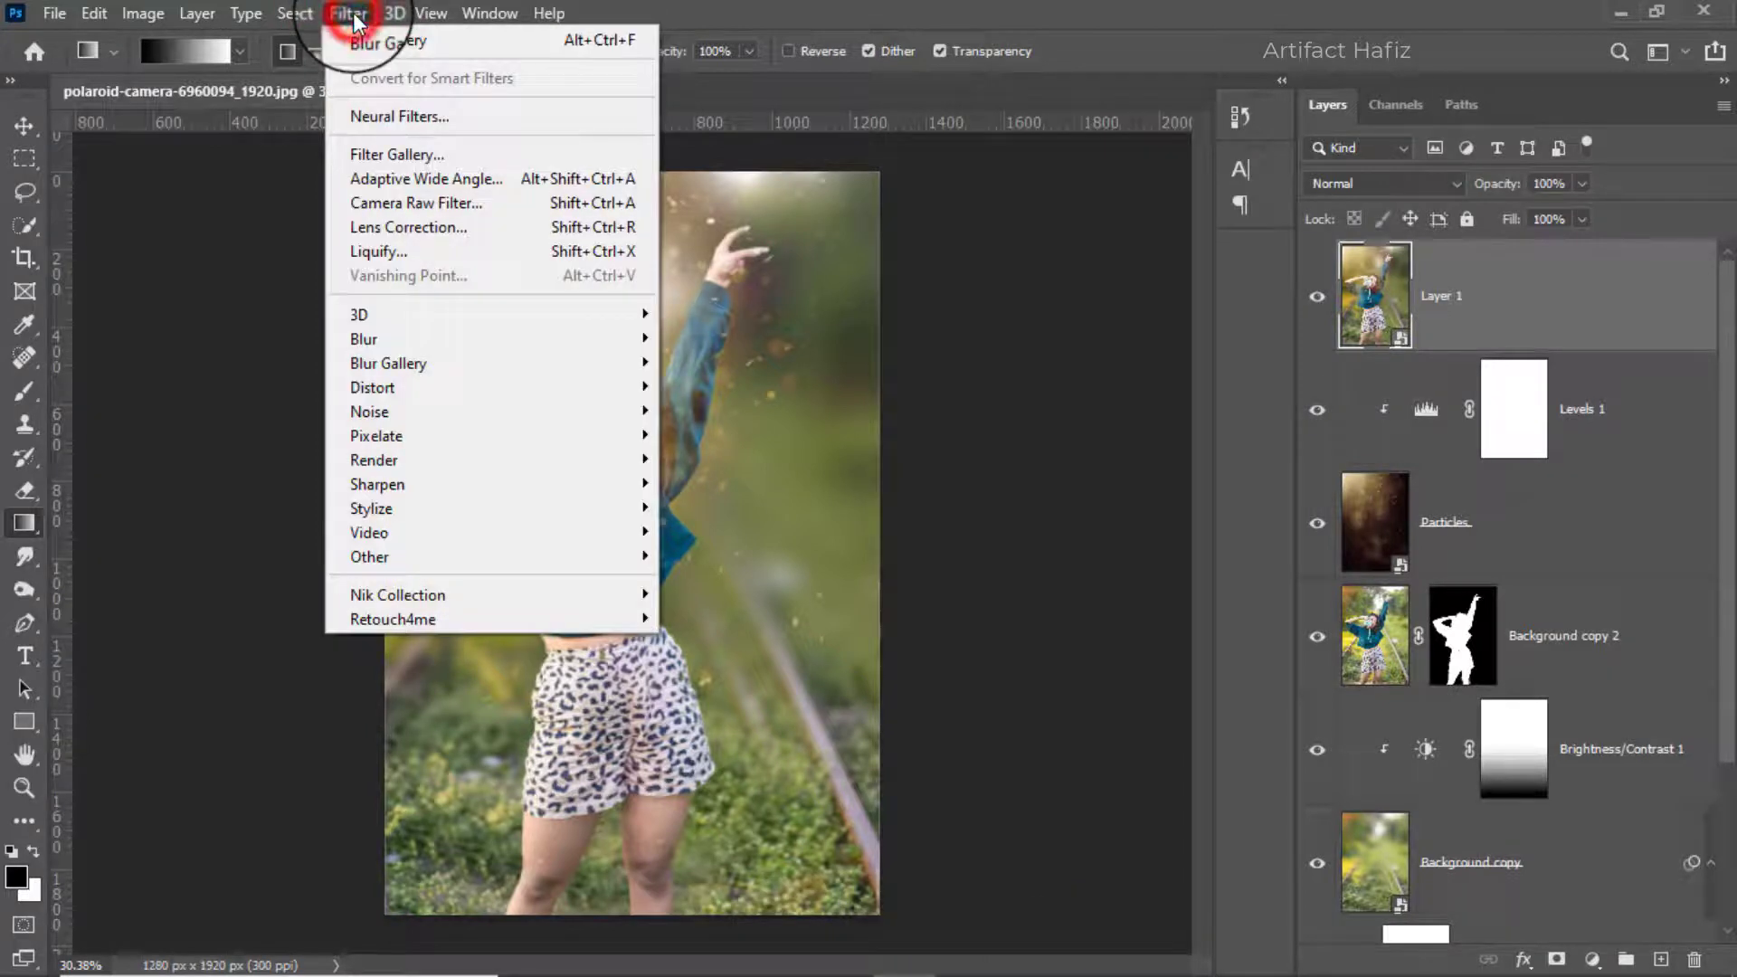
{"action": "left_click", "coordinate": [407, 202]}
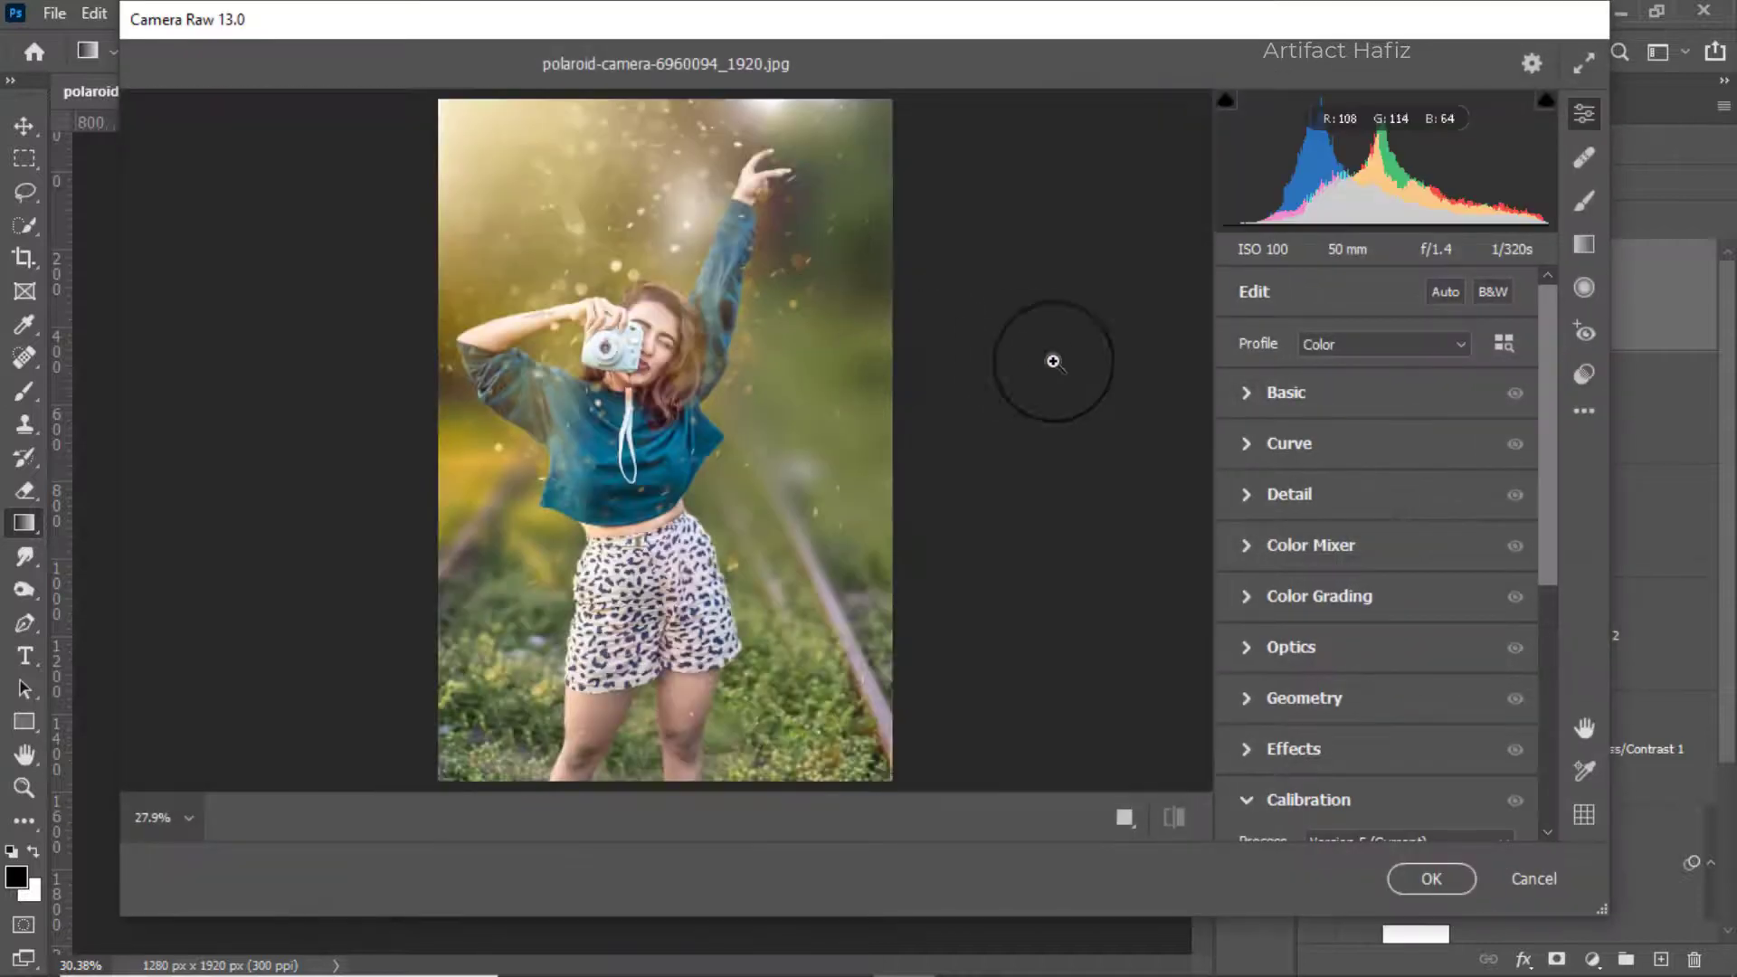
{"action": "left_click", "coordinate": [1251, 398]}
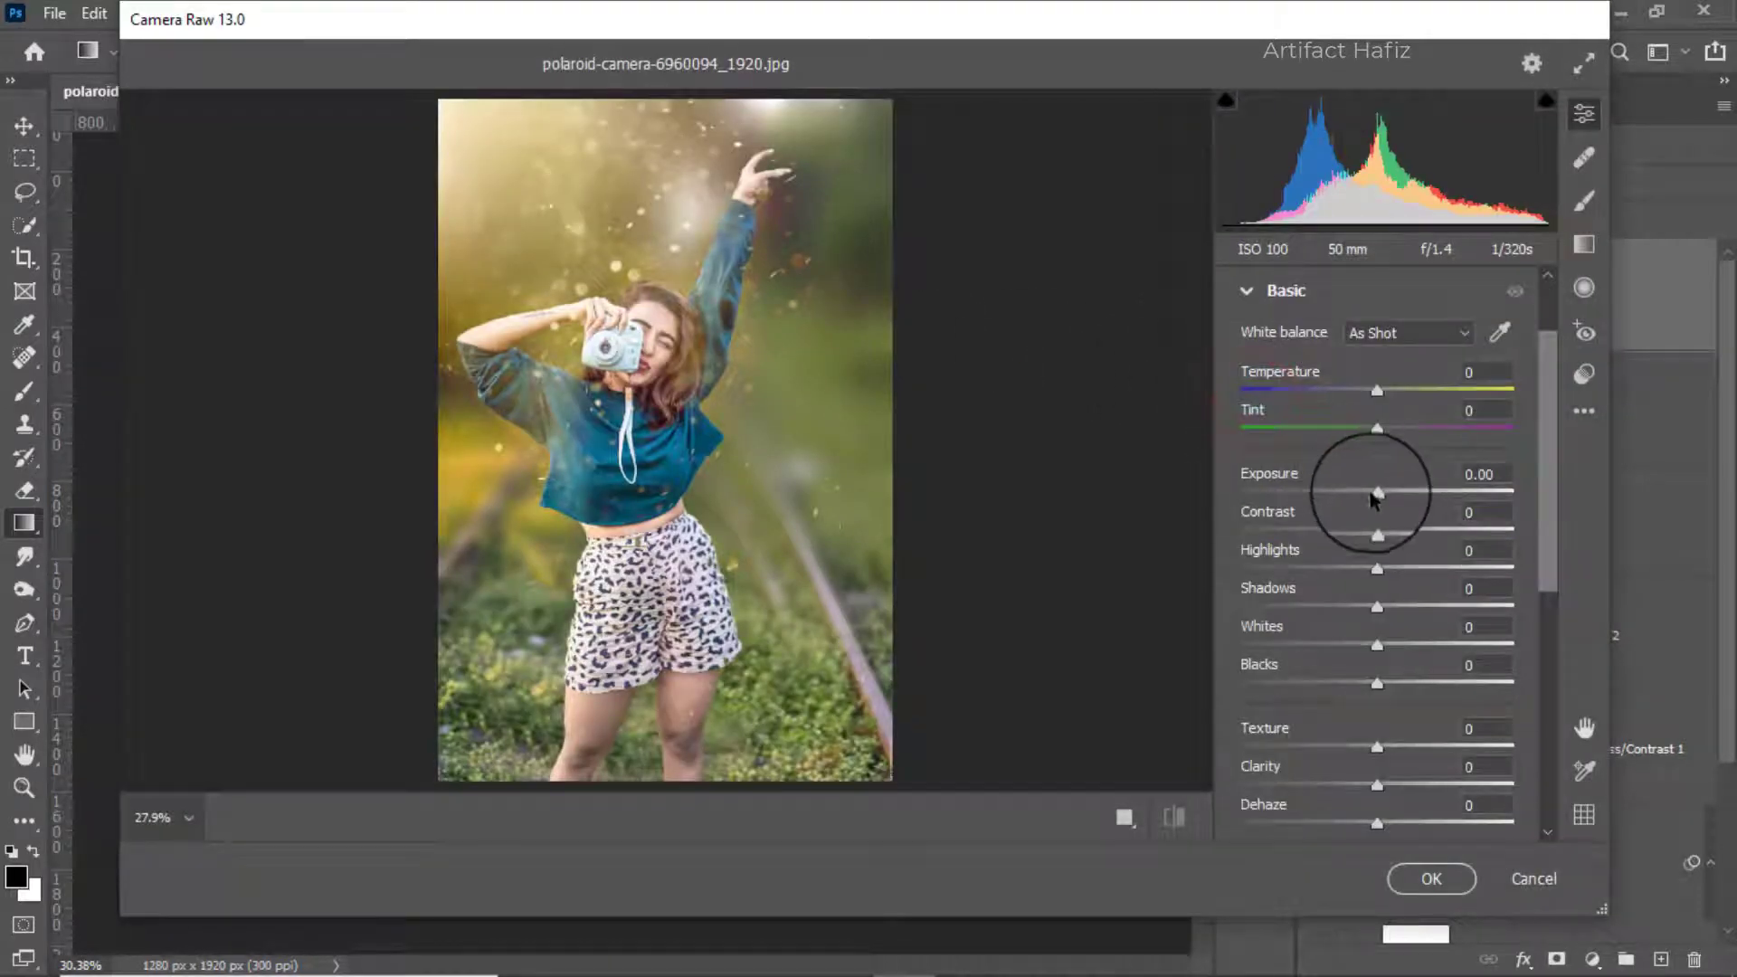
{"action": "left_click_drag", "start_coordinate": [1377, 495], "coordinate": [1372, 493]}
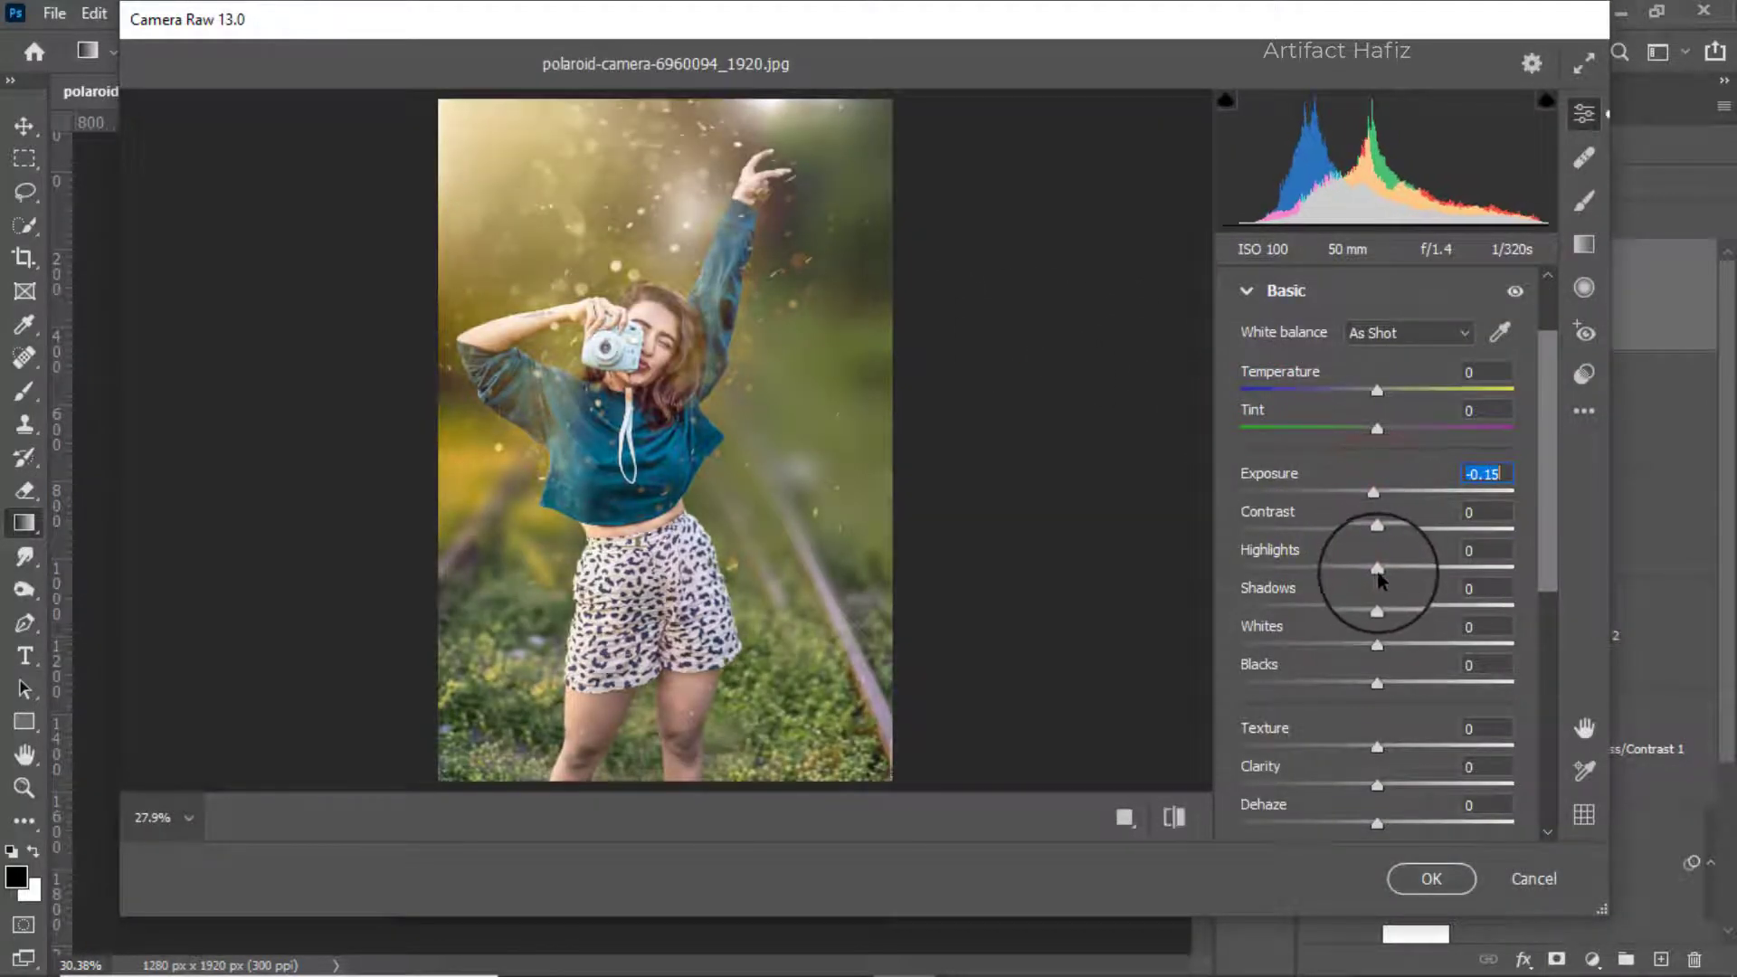
{"action": "left_click_drag", "start_coordinate": [1379, 569], "coordinate": [1317, 577]}
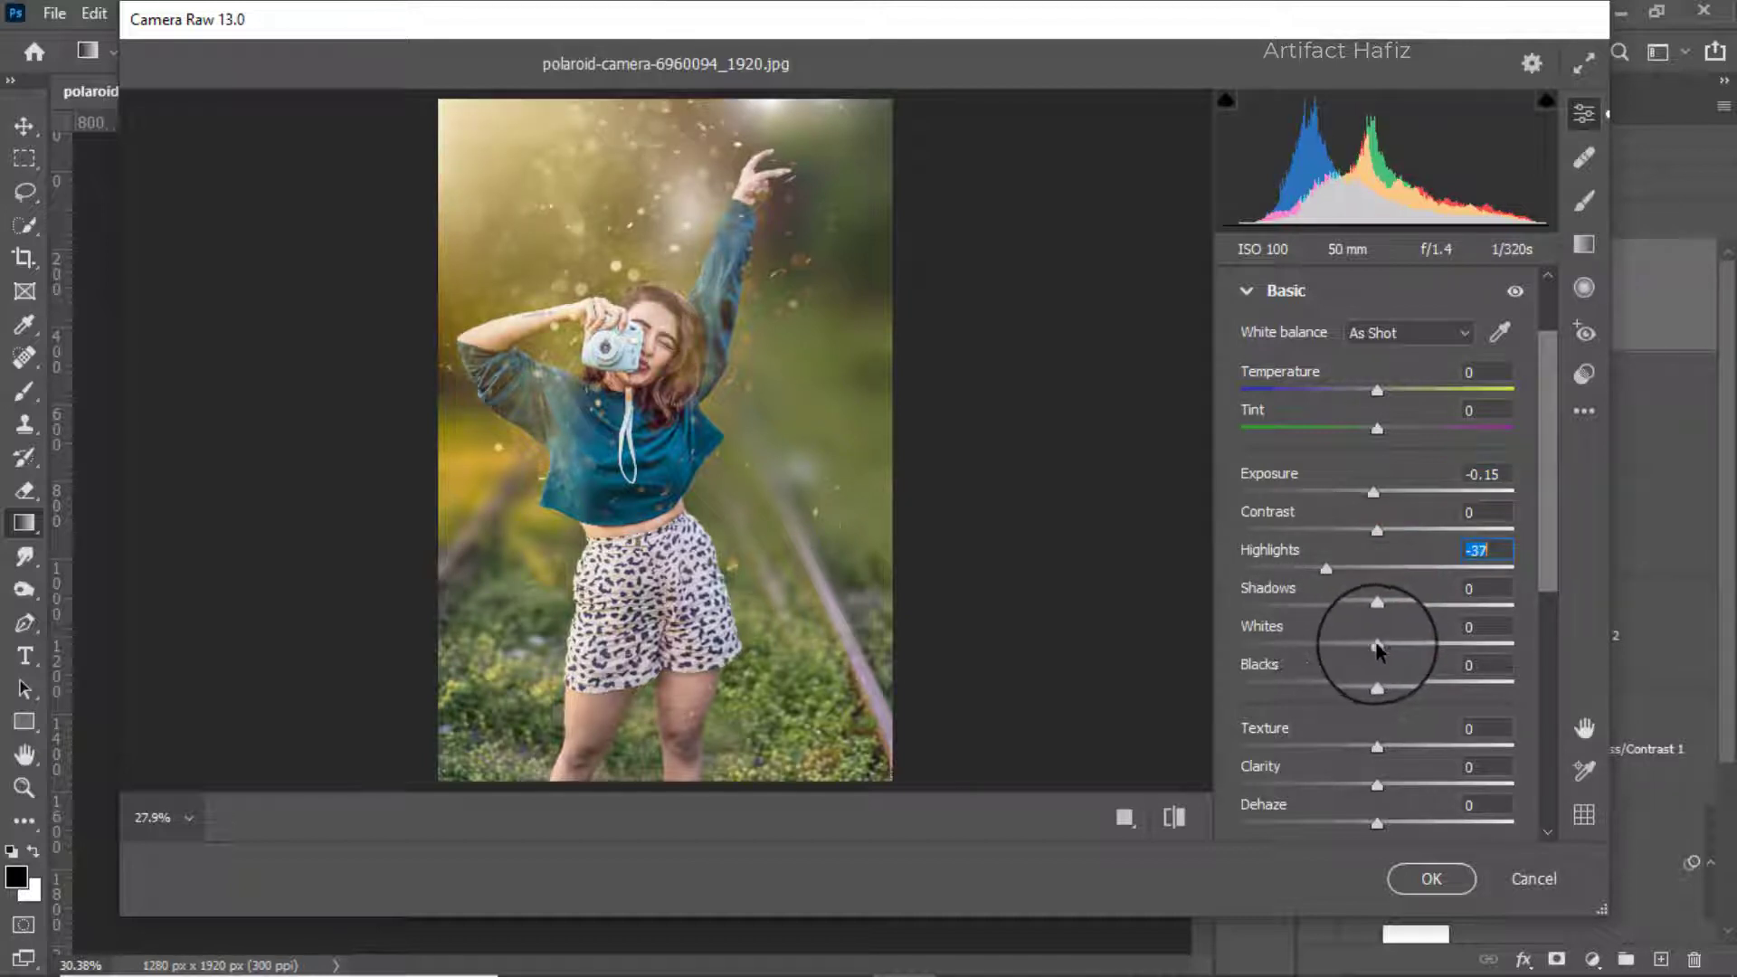
{"action": "left_click_drag", "start_coordinate": [1380, 648], "coordinate": [1453, 650]}
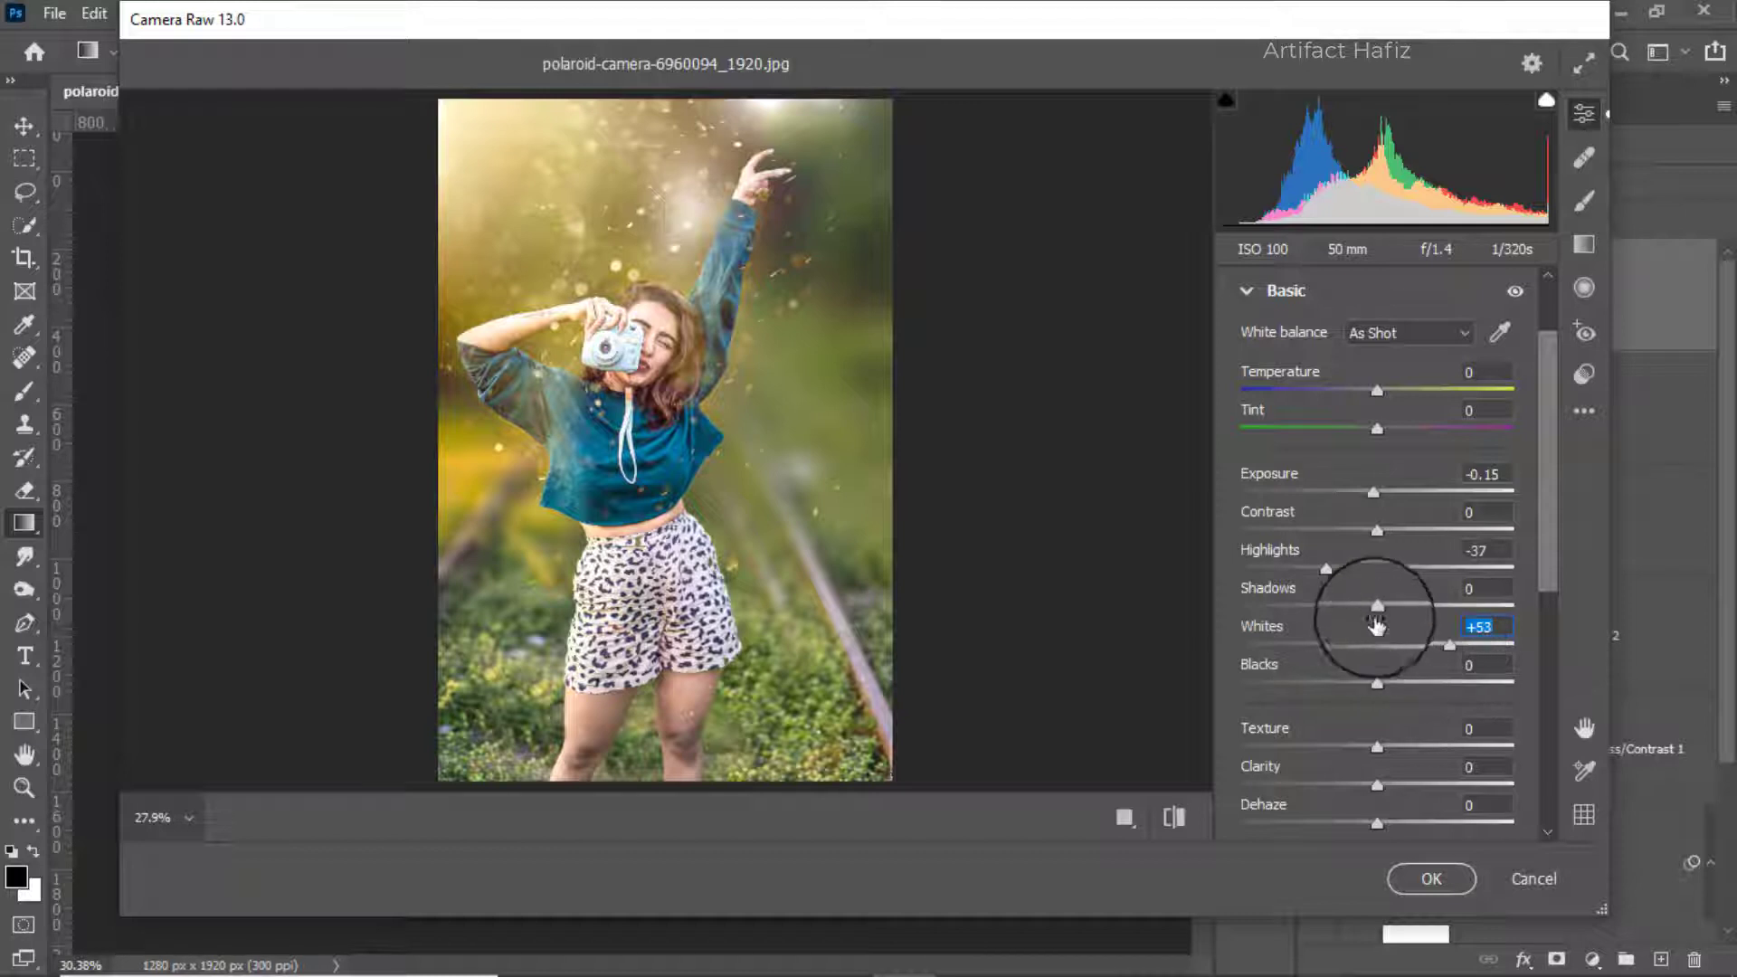
{"action": "mouse_move", "coordinate": [1377, 683]}
{"action": "left_mouse_down"}
{"action": "mouse_move", "coordinate": [1345, 685]}
{"action": "mouse_move", "coordinate": [1364, 681]}
{"action": "left_mouse_up"}
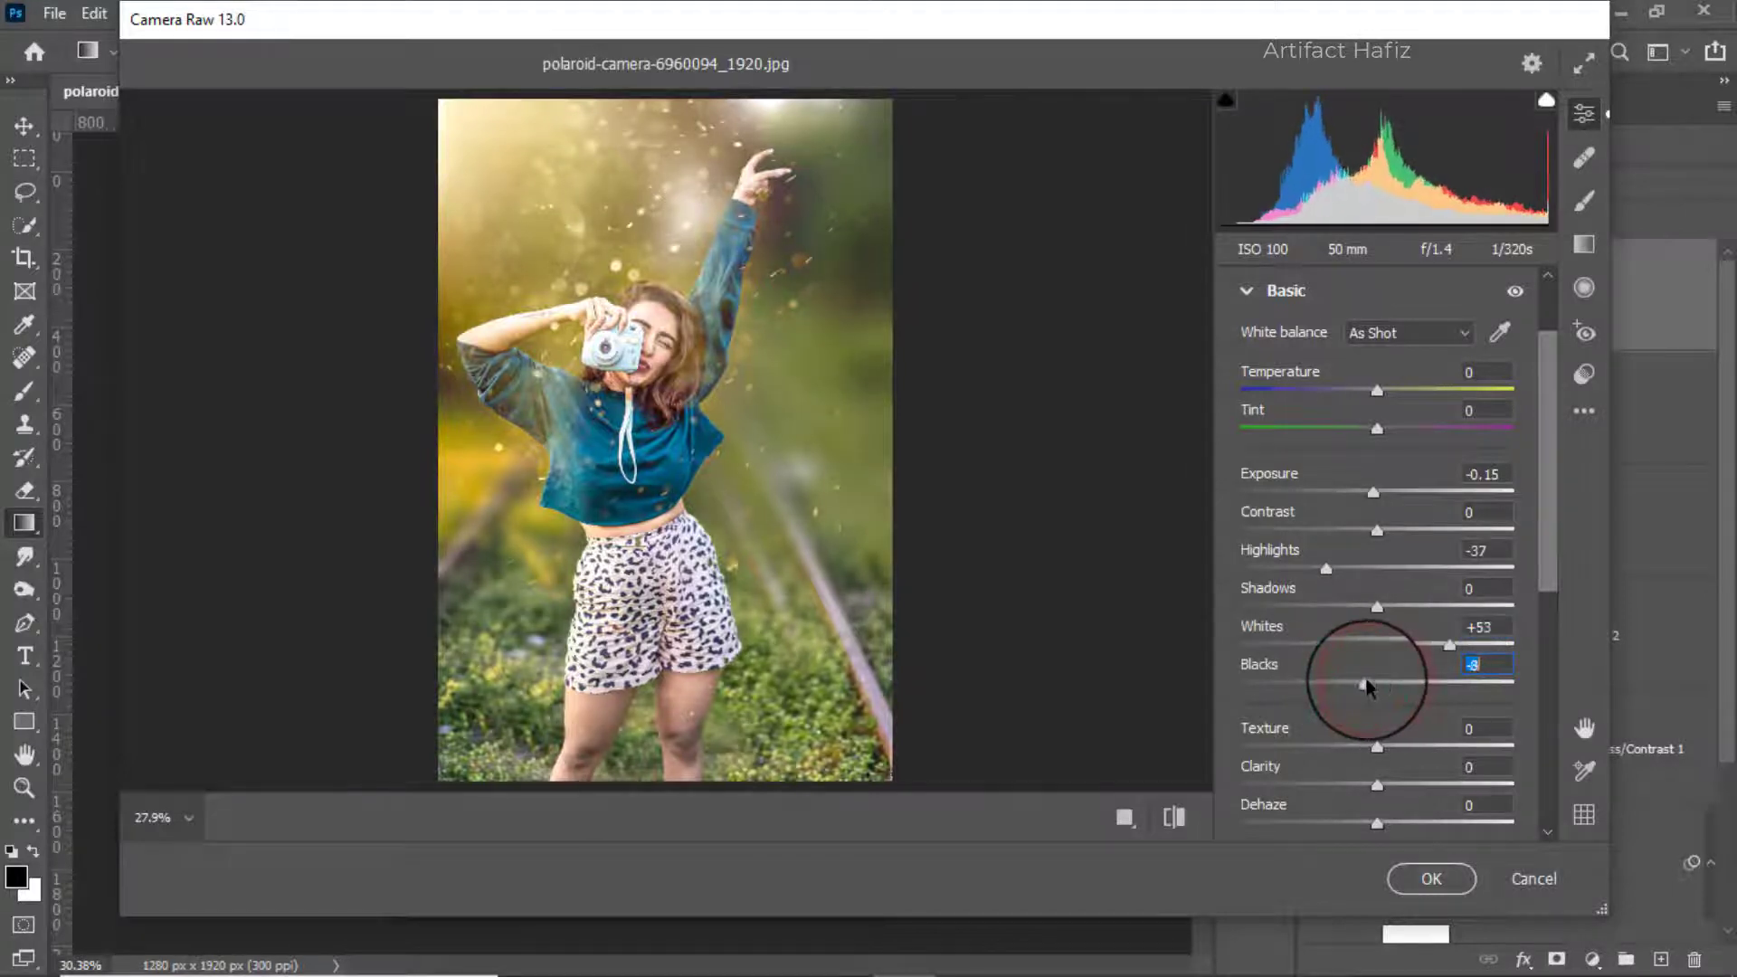
{"action": "mouse_move", "coordinate": [1376, 608]}
{"action": "left_mouse_down"}
{"action": "mouse_move", "coordinate": [1418, 607]}
{"action": "mouse_move", "coordinate": [1345, 611]}
{"action": "mouse_move", "coordinate": [1413, 613]}
{"action": "mouse_move", "coordinate": [1395, 629]}
{"action": "left_mouse_up"}
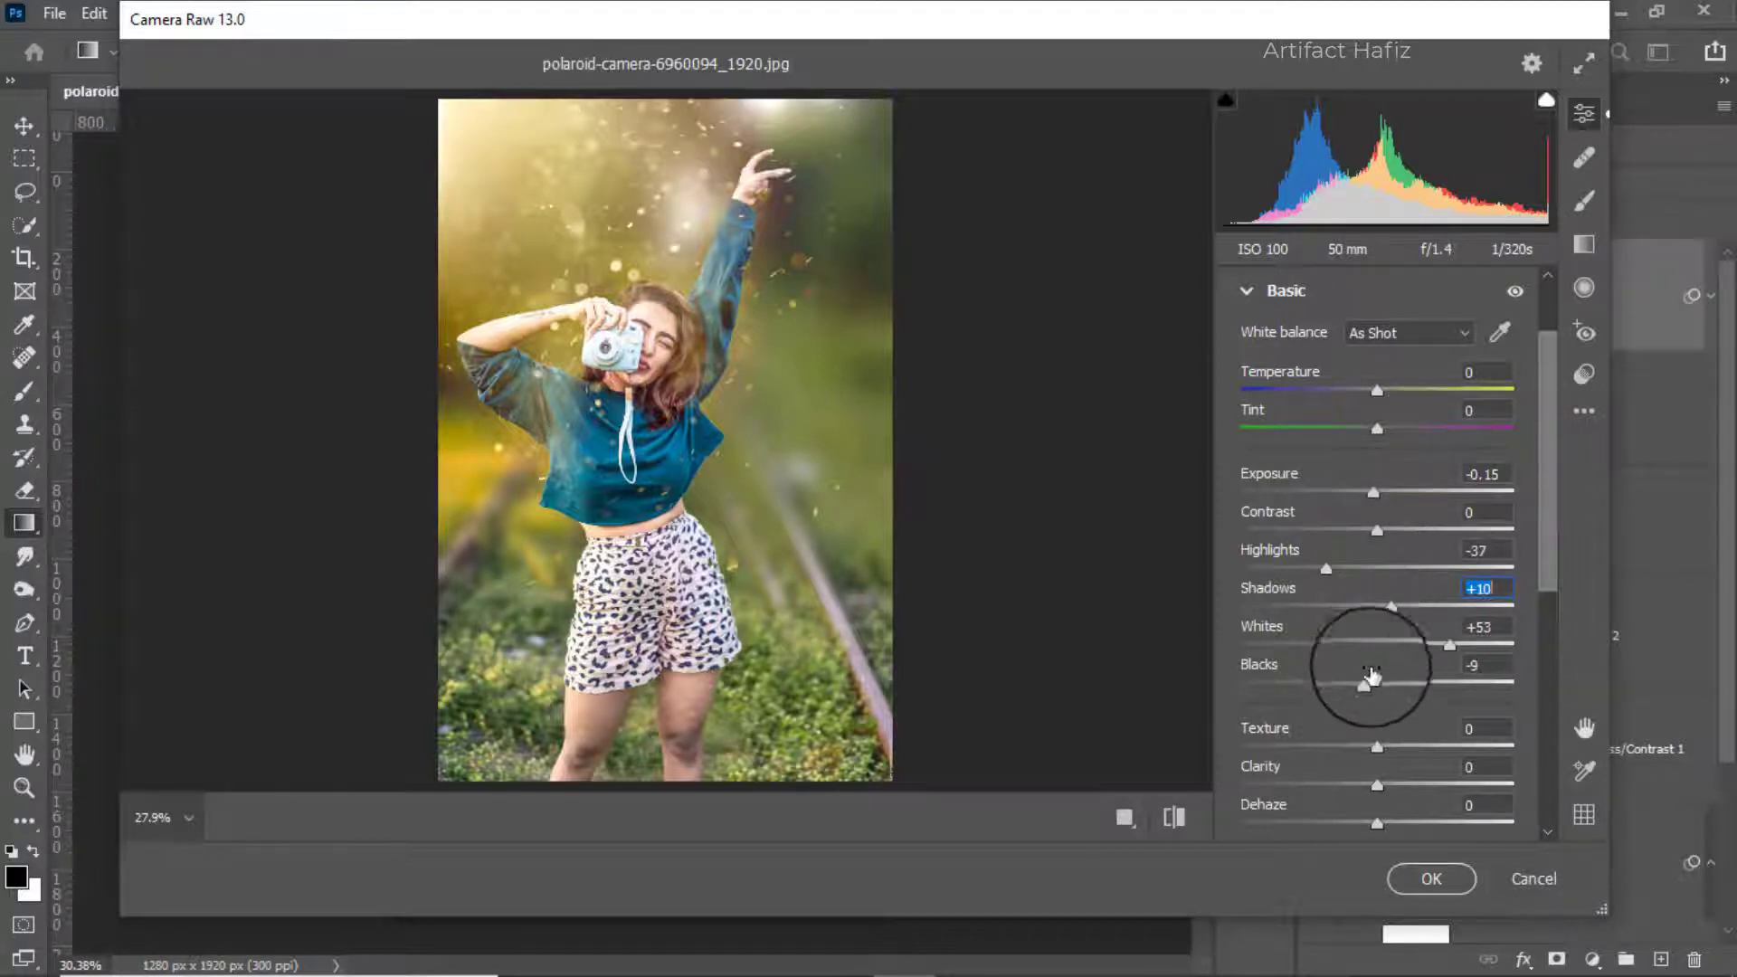
{"action": "left_click_drag", "start_coordinate": [1364, 682], "coordinate": [1350, 680]}
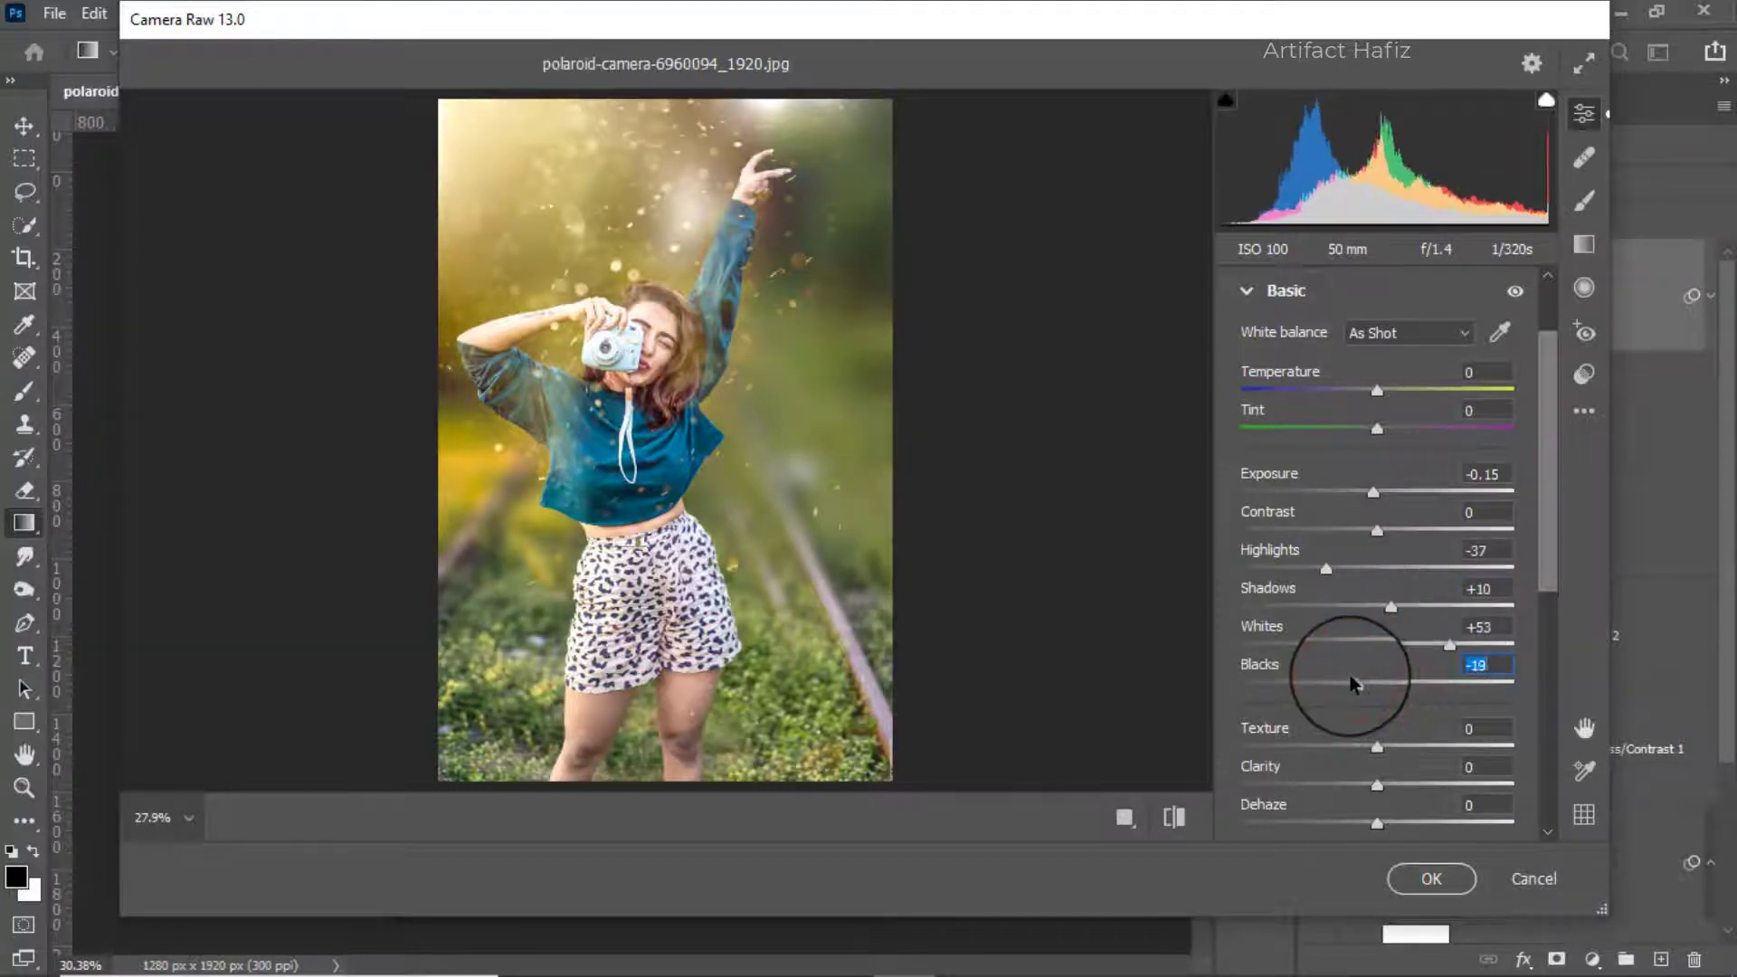
{"action": "scroll", "coordinate": [1366, 686], "scroll_direction": "down", "scroll_amount": 1}
{"action": "scroll", "coordinate": [1375, 669], "scroll_direction": "down", "scroll_amount": 1}
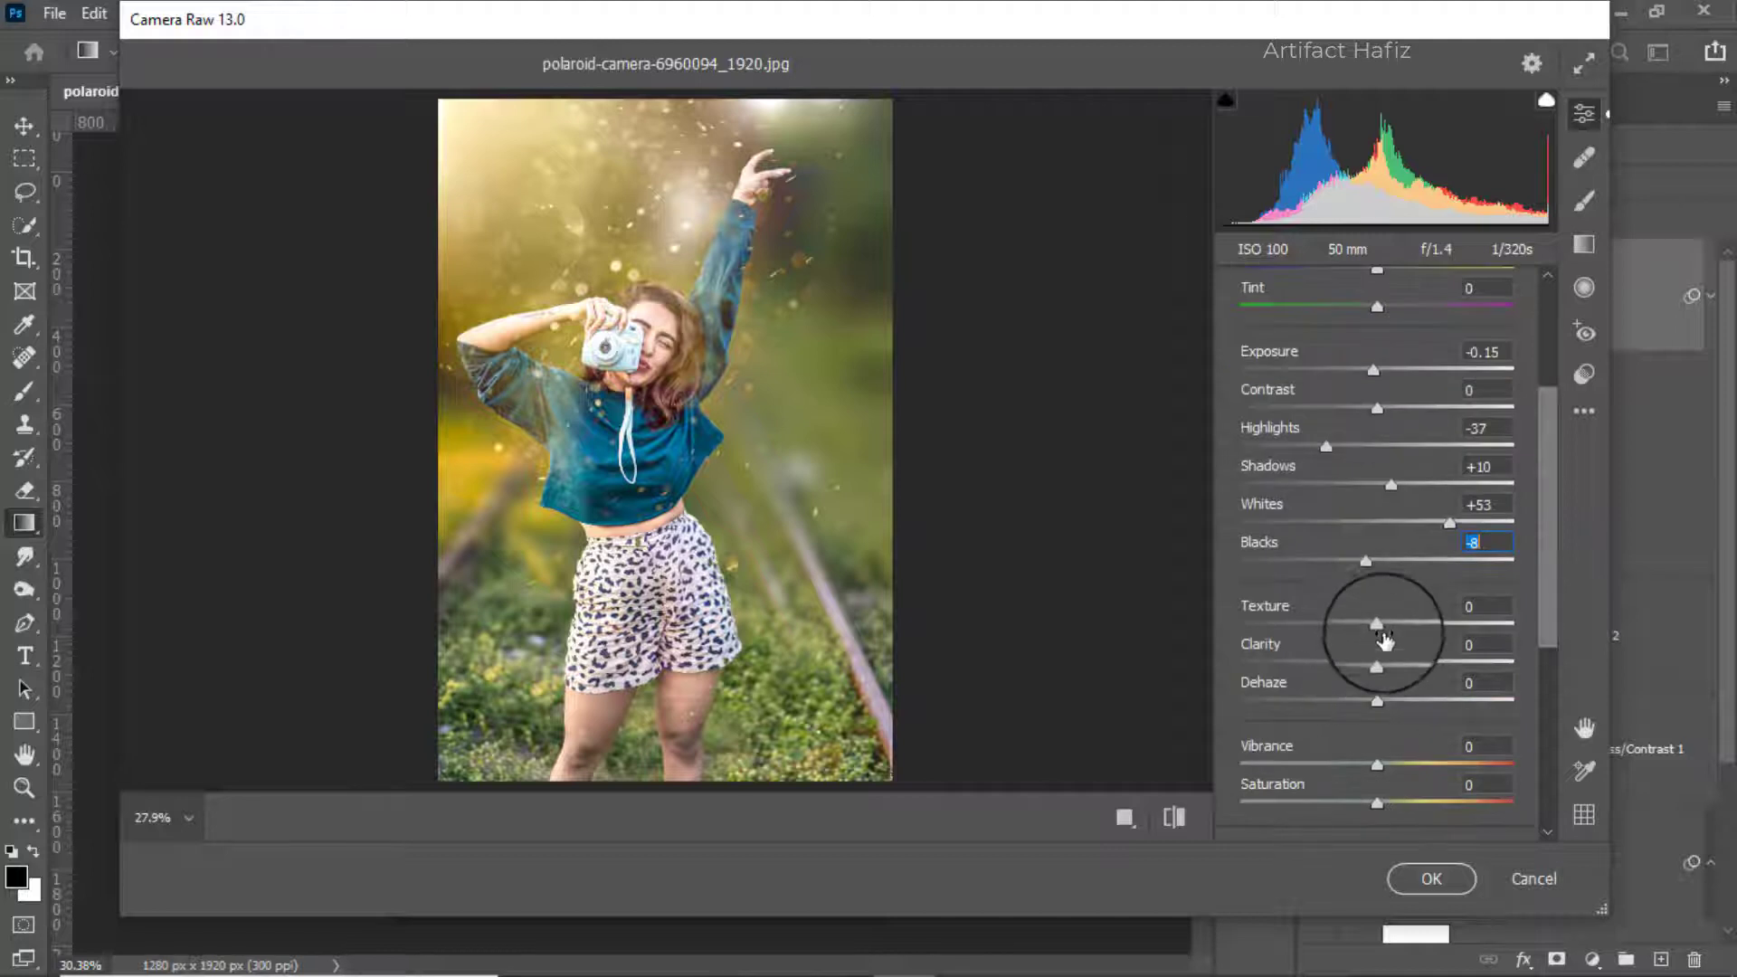
Step: Set Texture to -5, Clarity to +14, Dehaze to -8, Vibrance to +21 and Saturation to -6
{"action": "left_click_drag", "start_coordinate": [1378, 626], "coordinate": [1388, 660]}
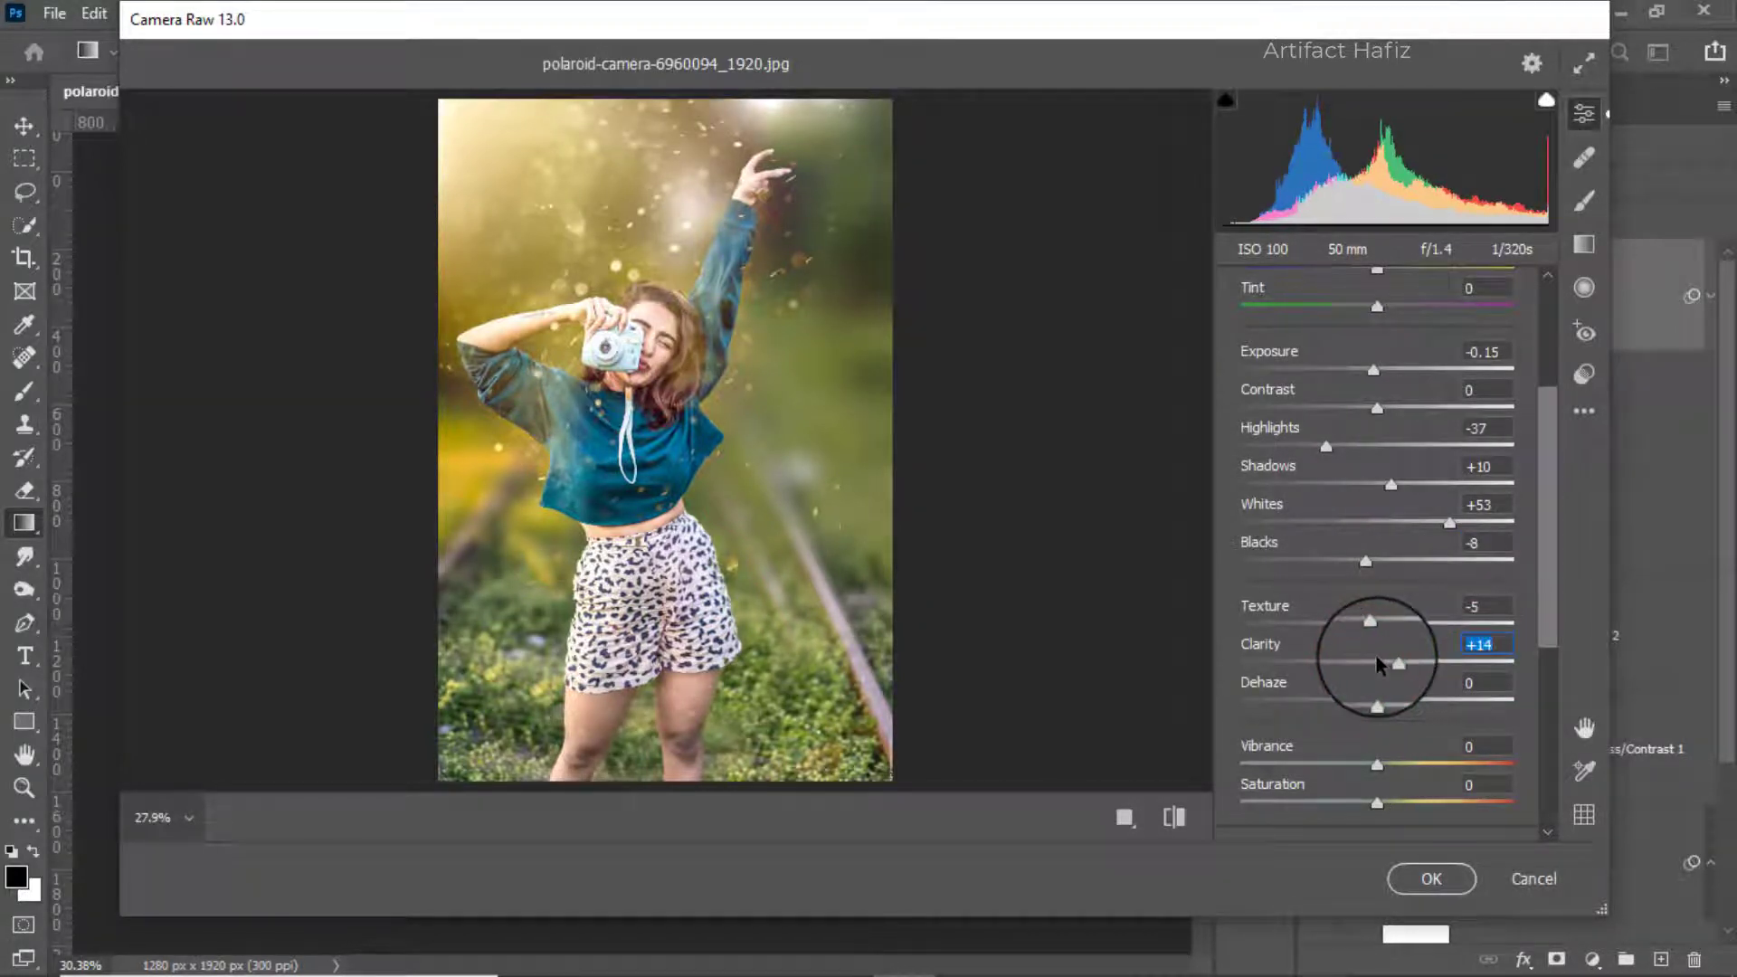
{"action": "scroll", "coordinate": [1377, 658], "scroll_direction": "down", "scroll_amount": 1}
{"action": "scroll", "coordinate": [1377, 657], "scroll_direction": "down", "scroll_amount": 1}
{"action": "mouse_move", "coordinate": [1376, 579]}
{"action": "left_mouse_down"}
{"action": "mouse_move", "coordinate": [1416, 580]}
{"action": "mouse_move", "coordinate": [1369, 590]}
{"action": "left_mouse_up"}
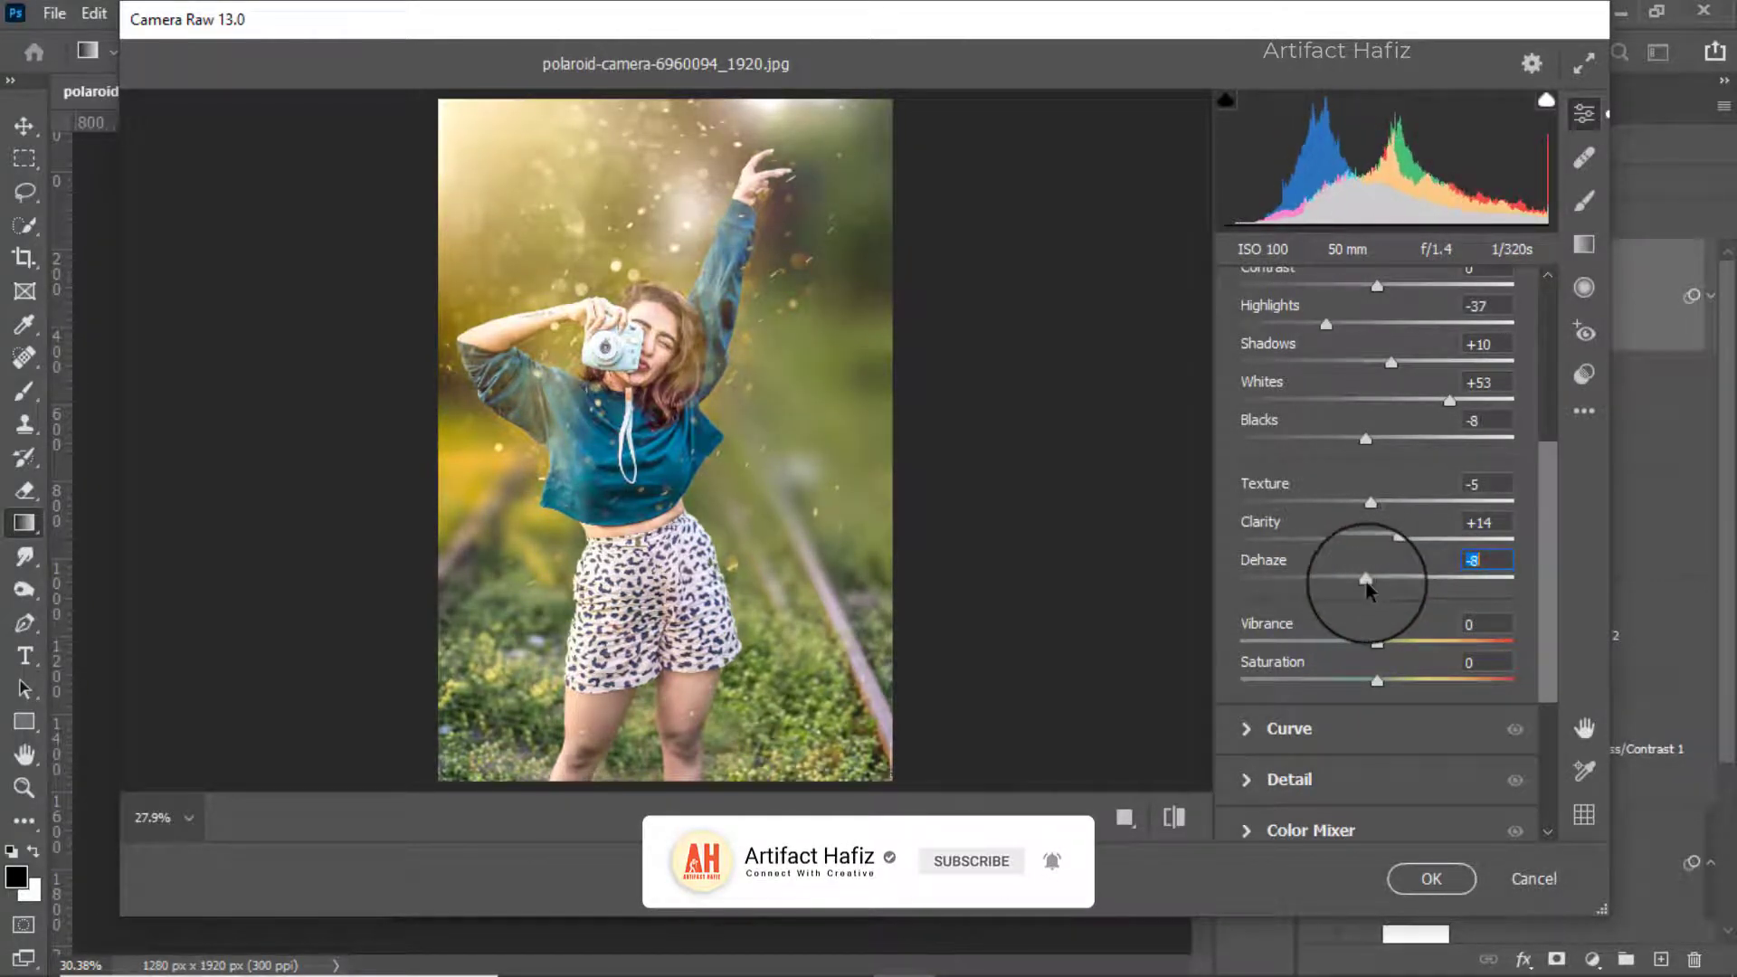
{"action": "scroll", "coordinate": [1375, 583], "scroll_direction": "down", "scroll_amount": 2}
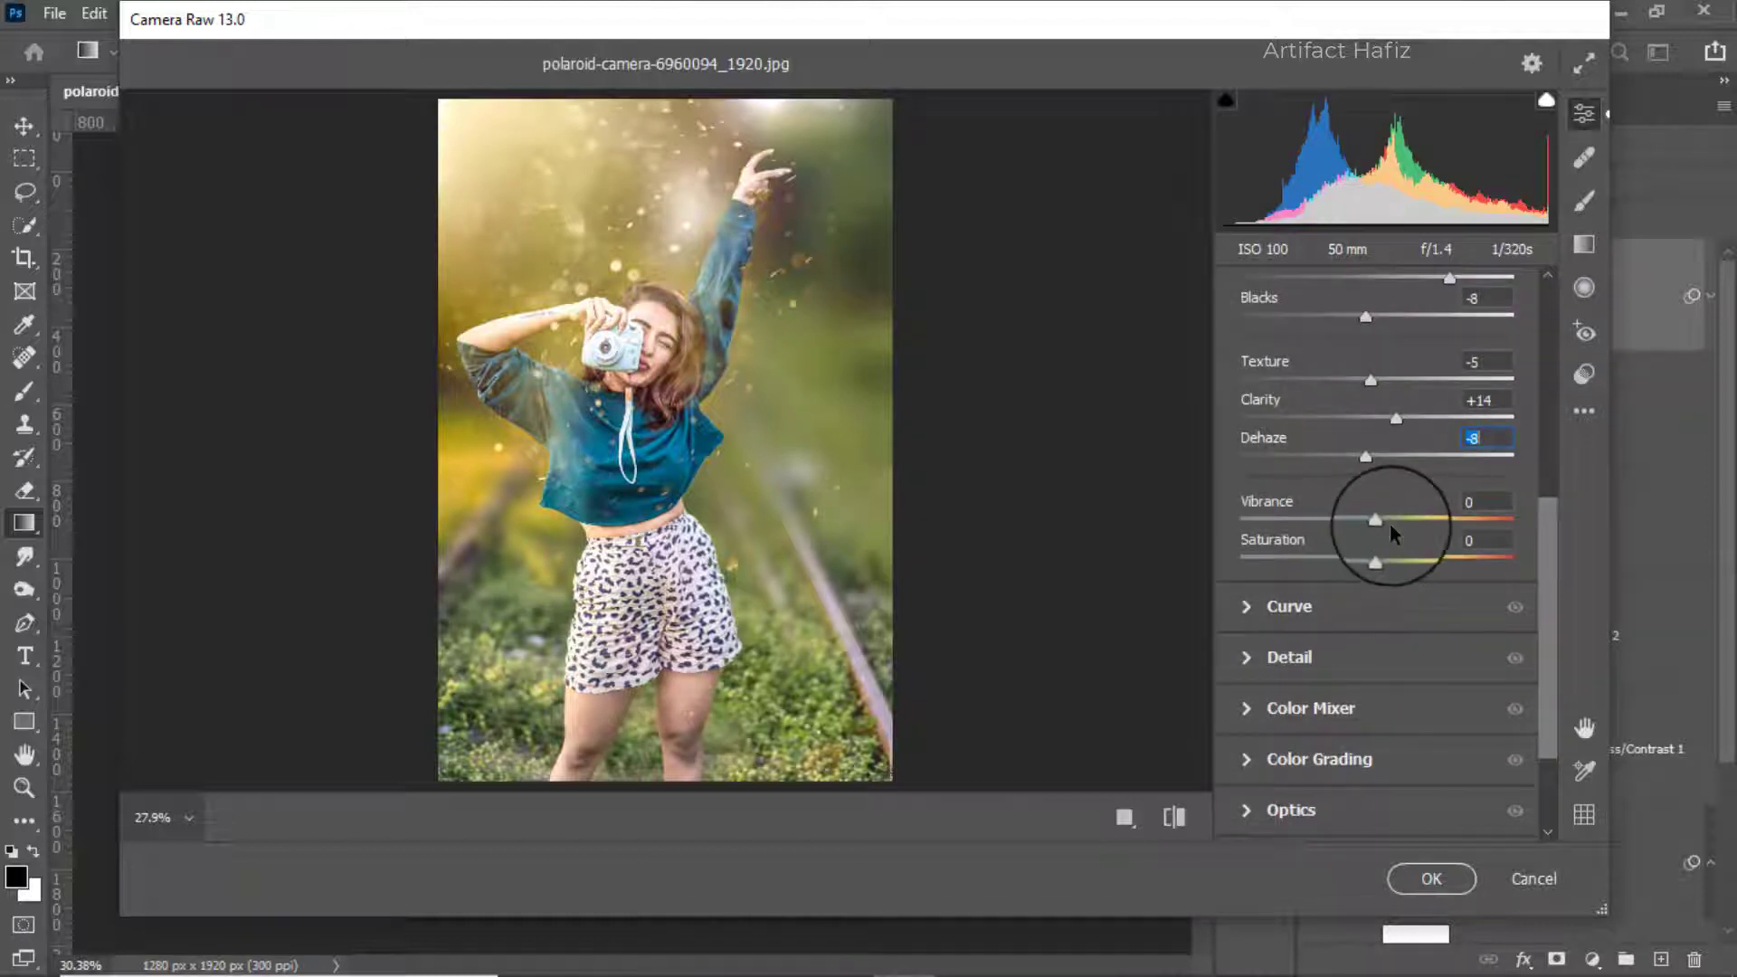
{"action": "left_click_drag", "start_coordinate": [1372, 521], "coordinate": [1370, 558]}
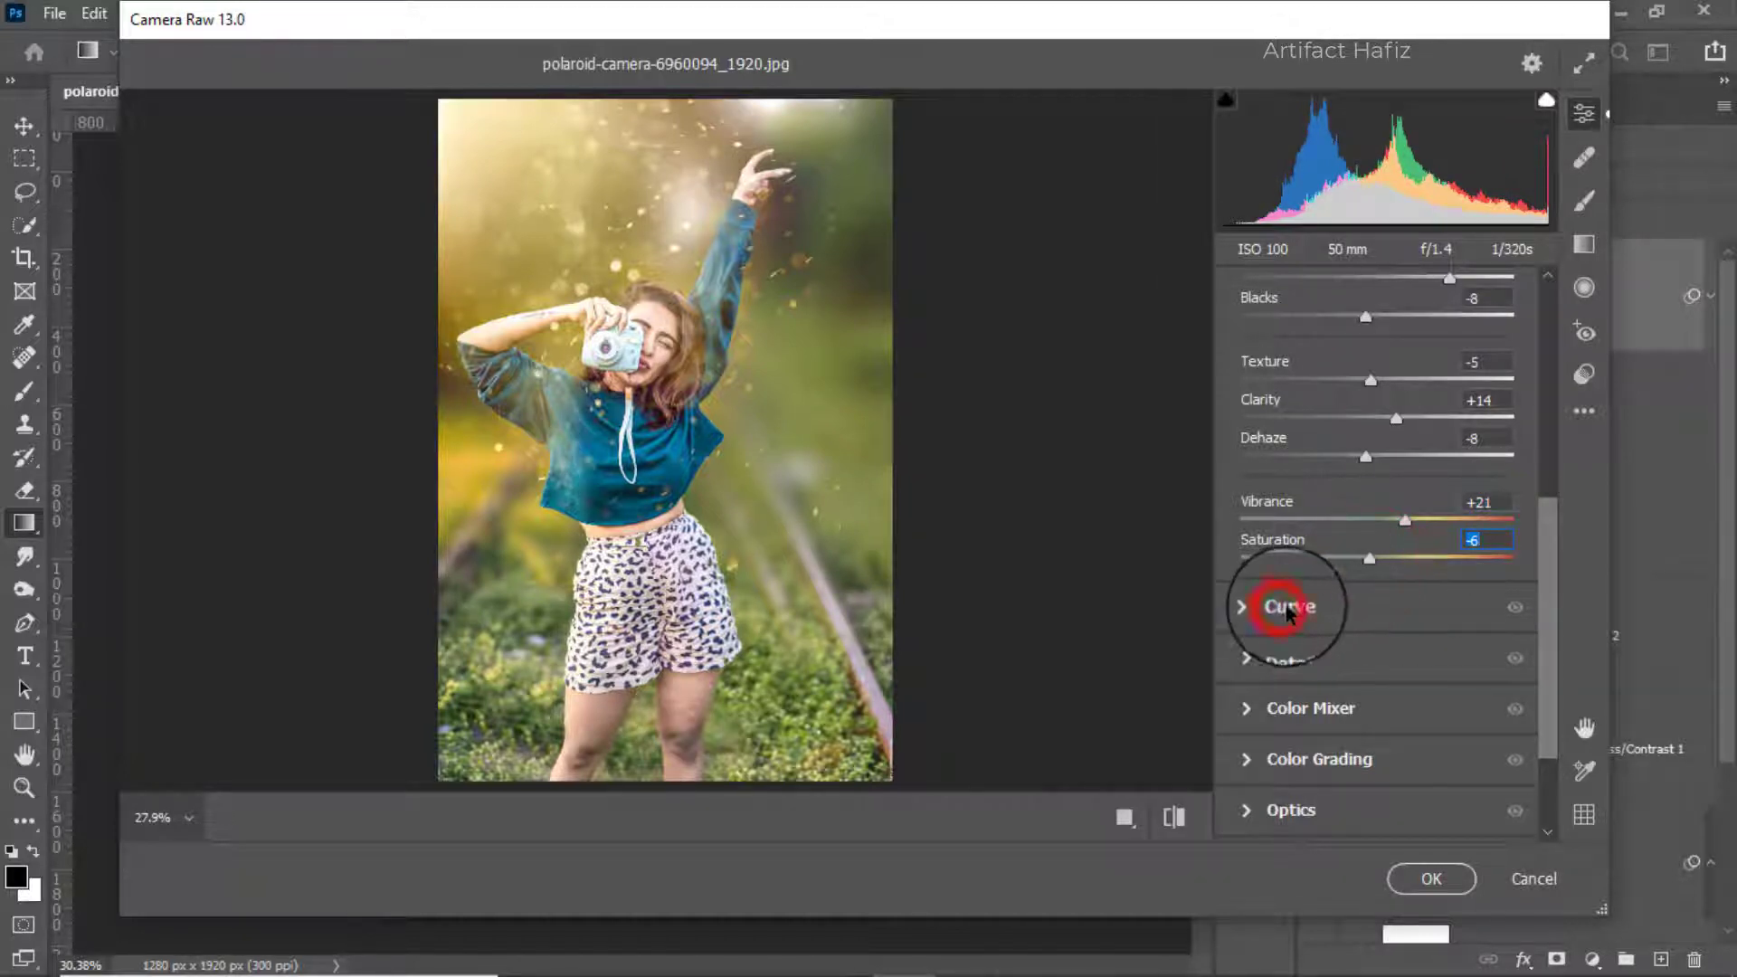
Step: Add RGB curve points at input 64, output 56 and at output 195; slightly raise the blue curve's black point and anchor input 62 at 63
{"action": "left_click", "coordinate": [1289, 608]}
{"action": "left_click_drag", "start_coordinate": [1308, 618], "coordinate": [1310, 626]}
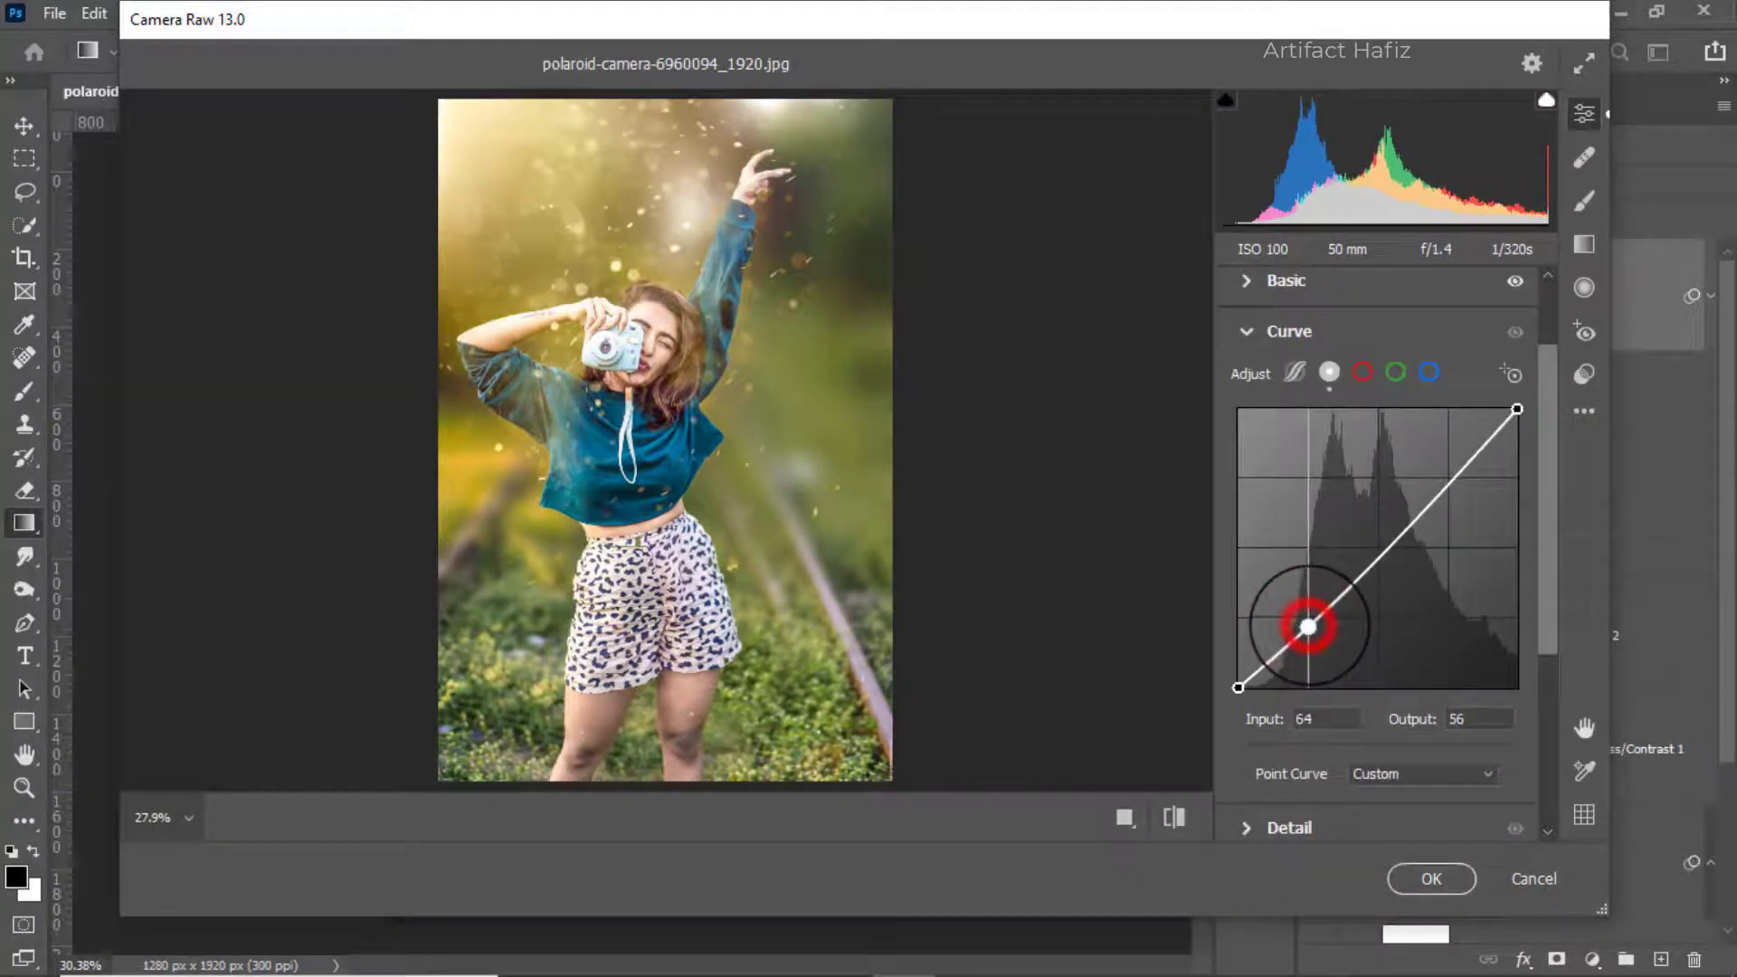
{"action": "left_click", "coordinate": [1446, 477]}
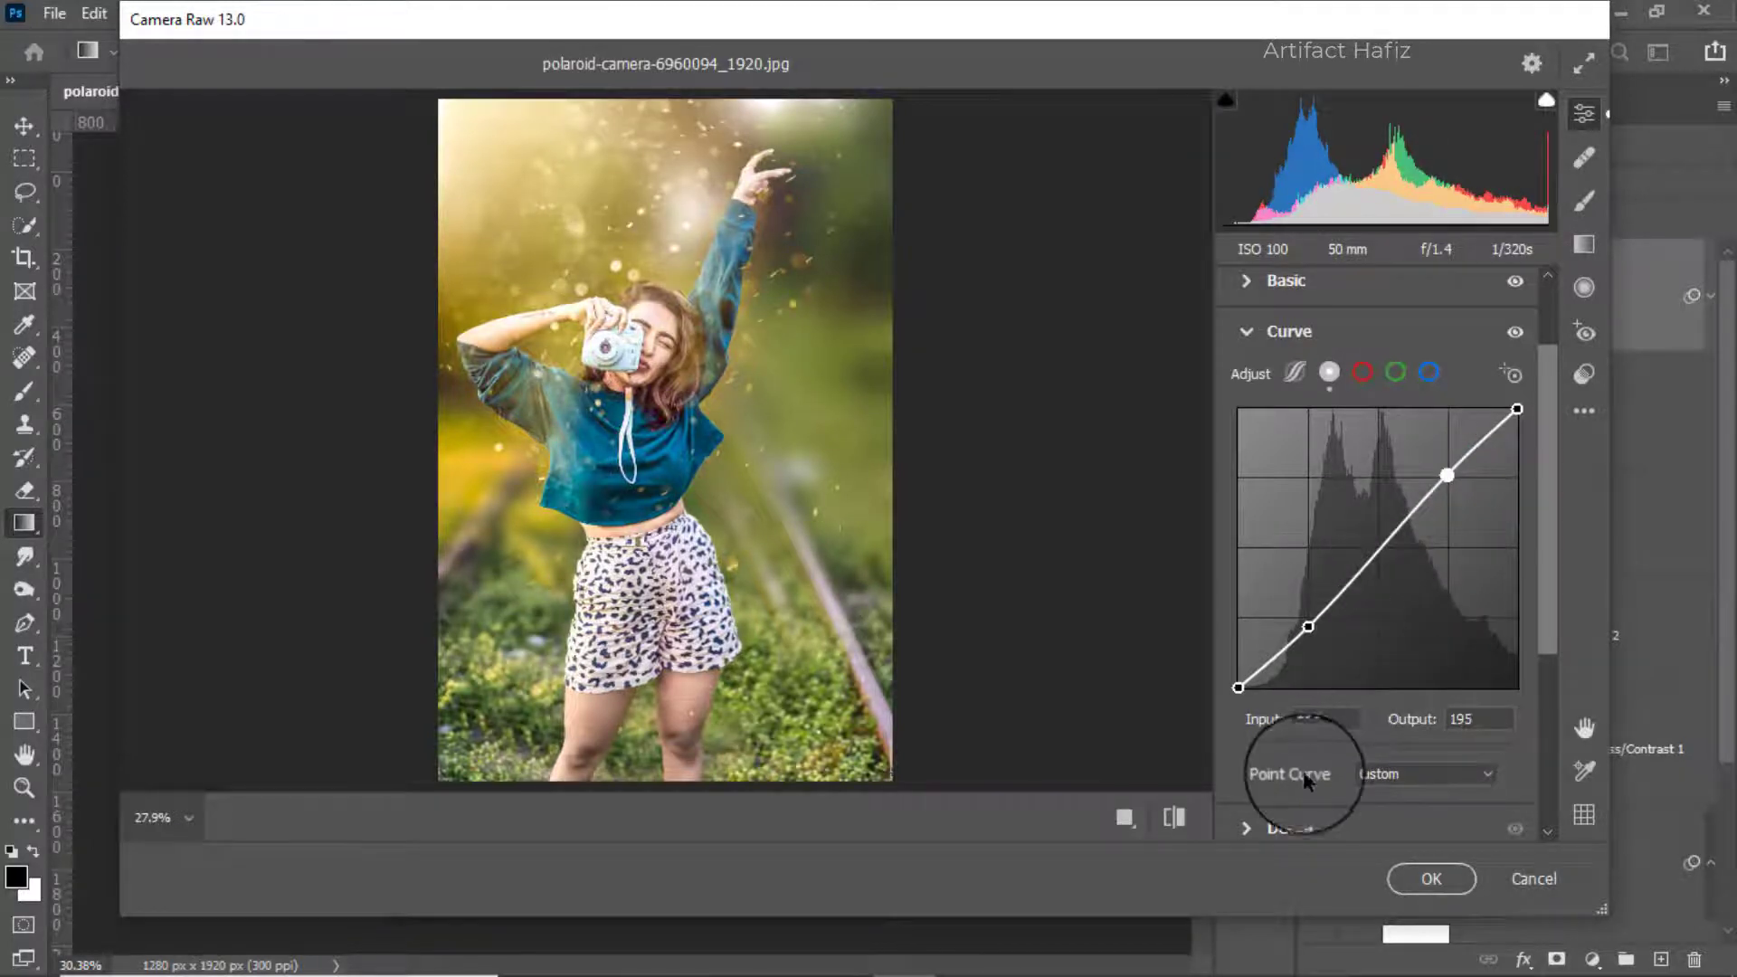
{"action": "left_click", "coordinate": [1429, 371]}
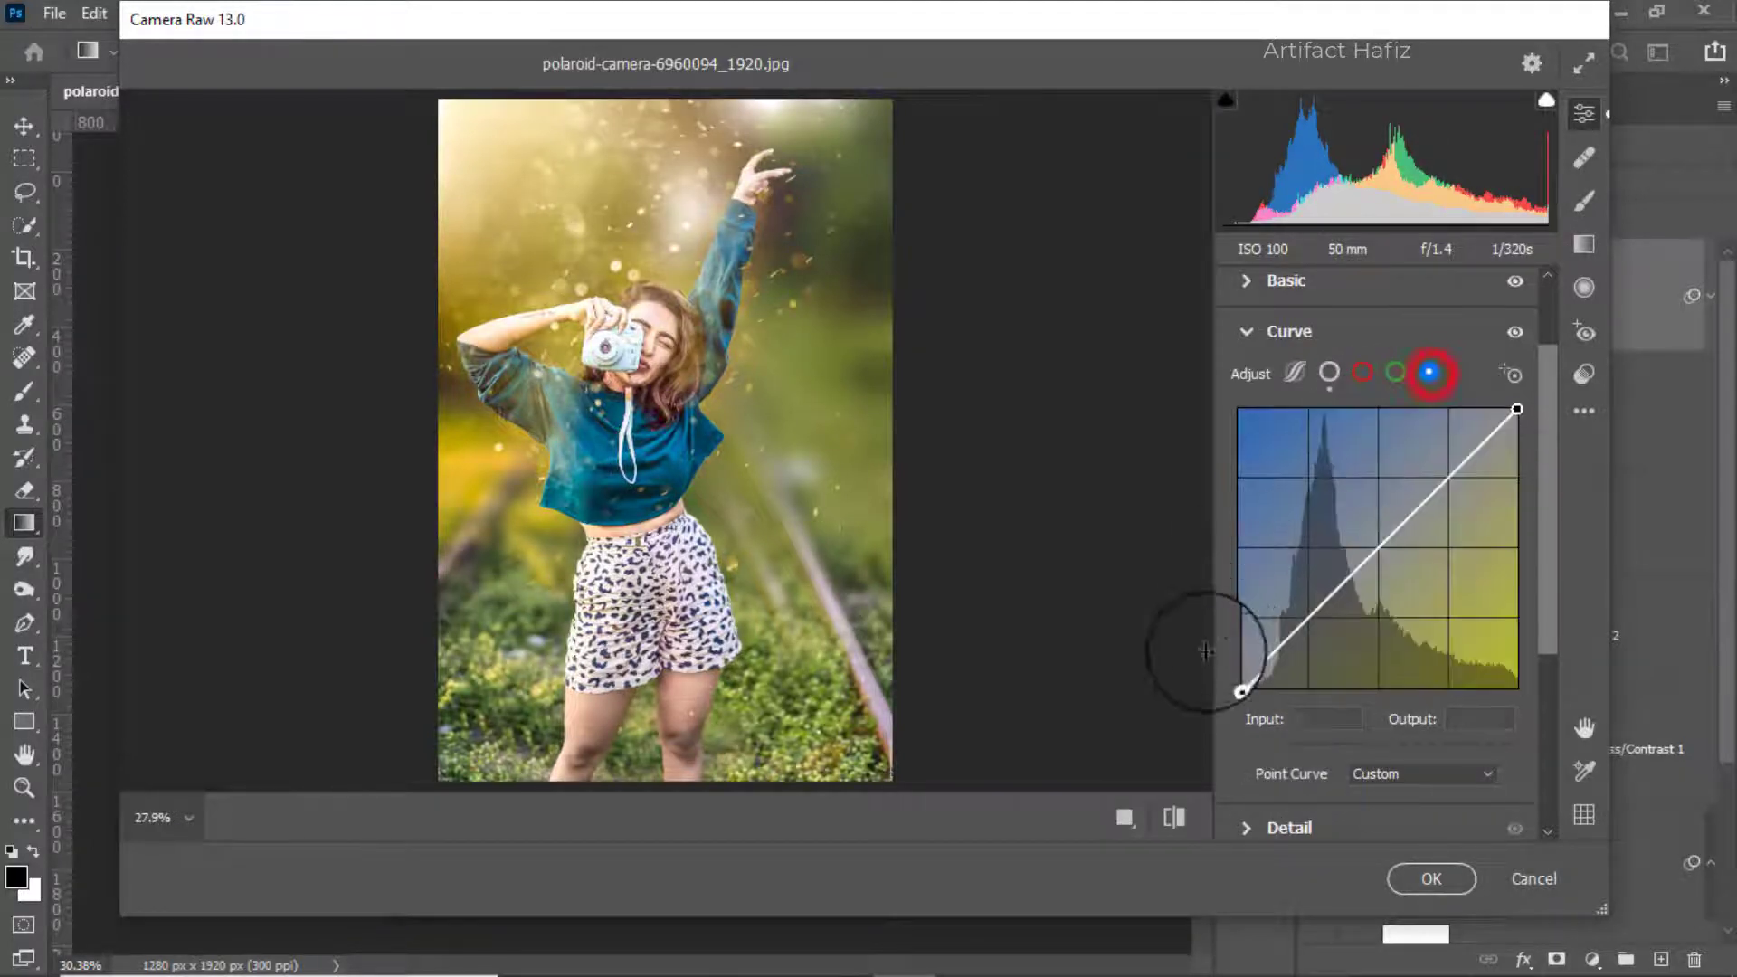
{"action": "left_click_drag", "start_coordinate": [1239, 689], "coordinate": [1240, 679]}
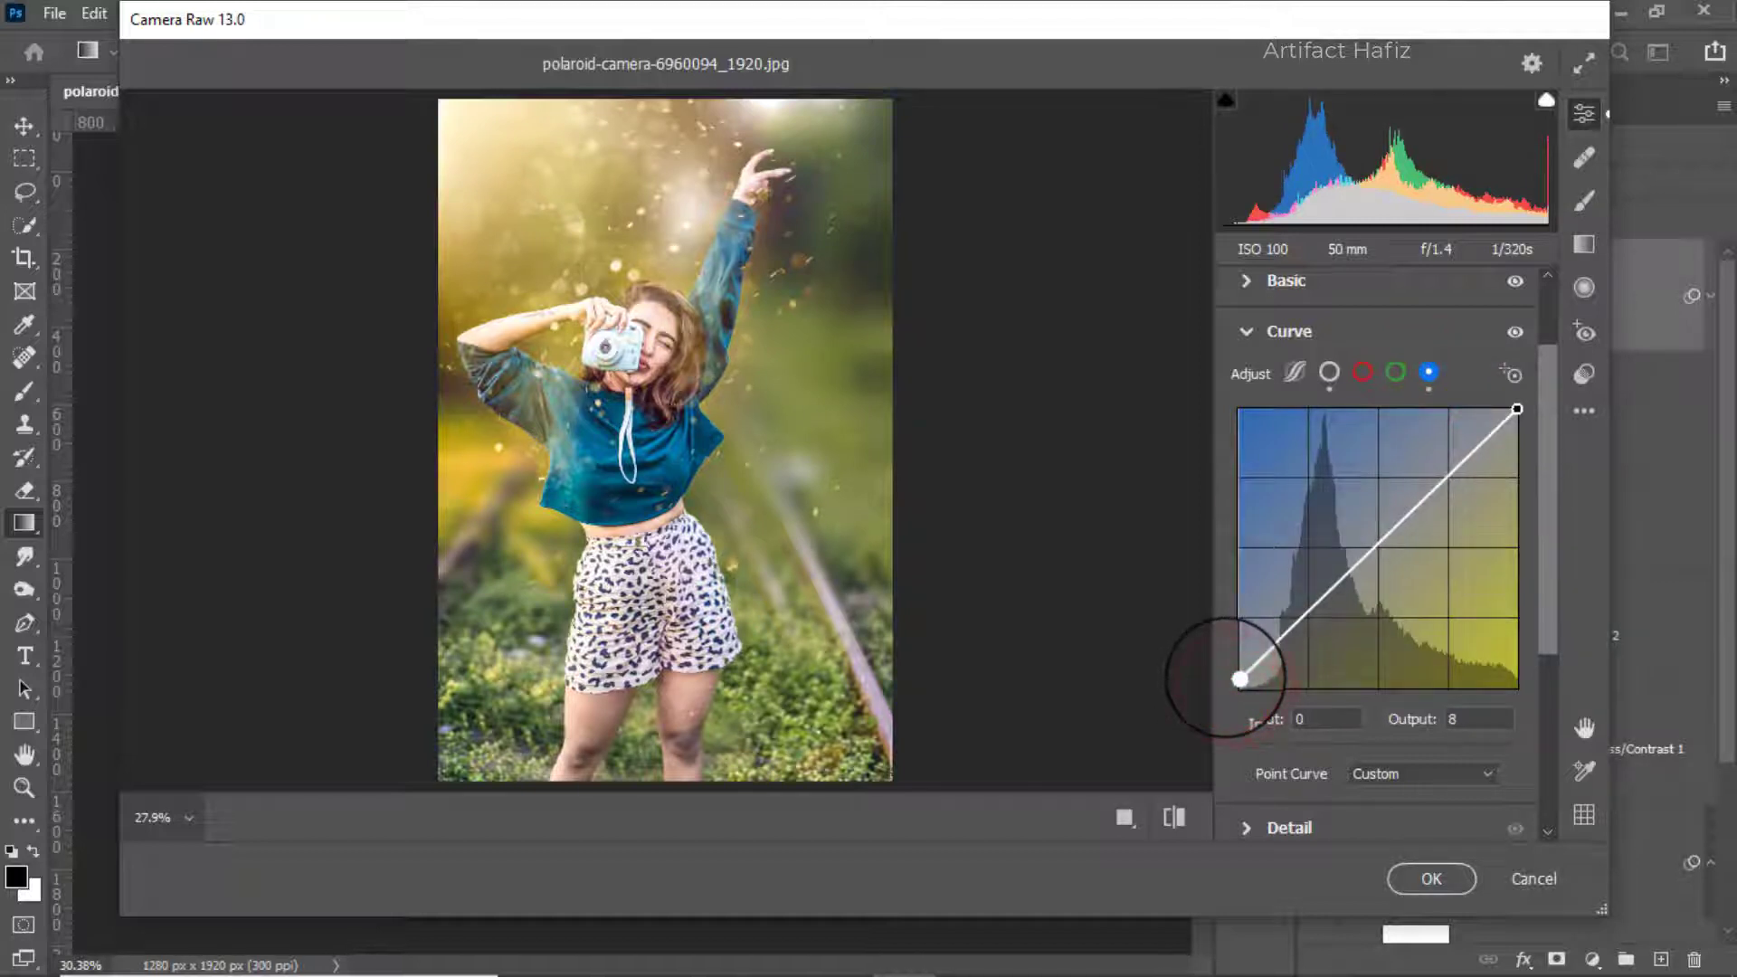
{"action": "left_click", "coordinate": [1306, 619]}
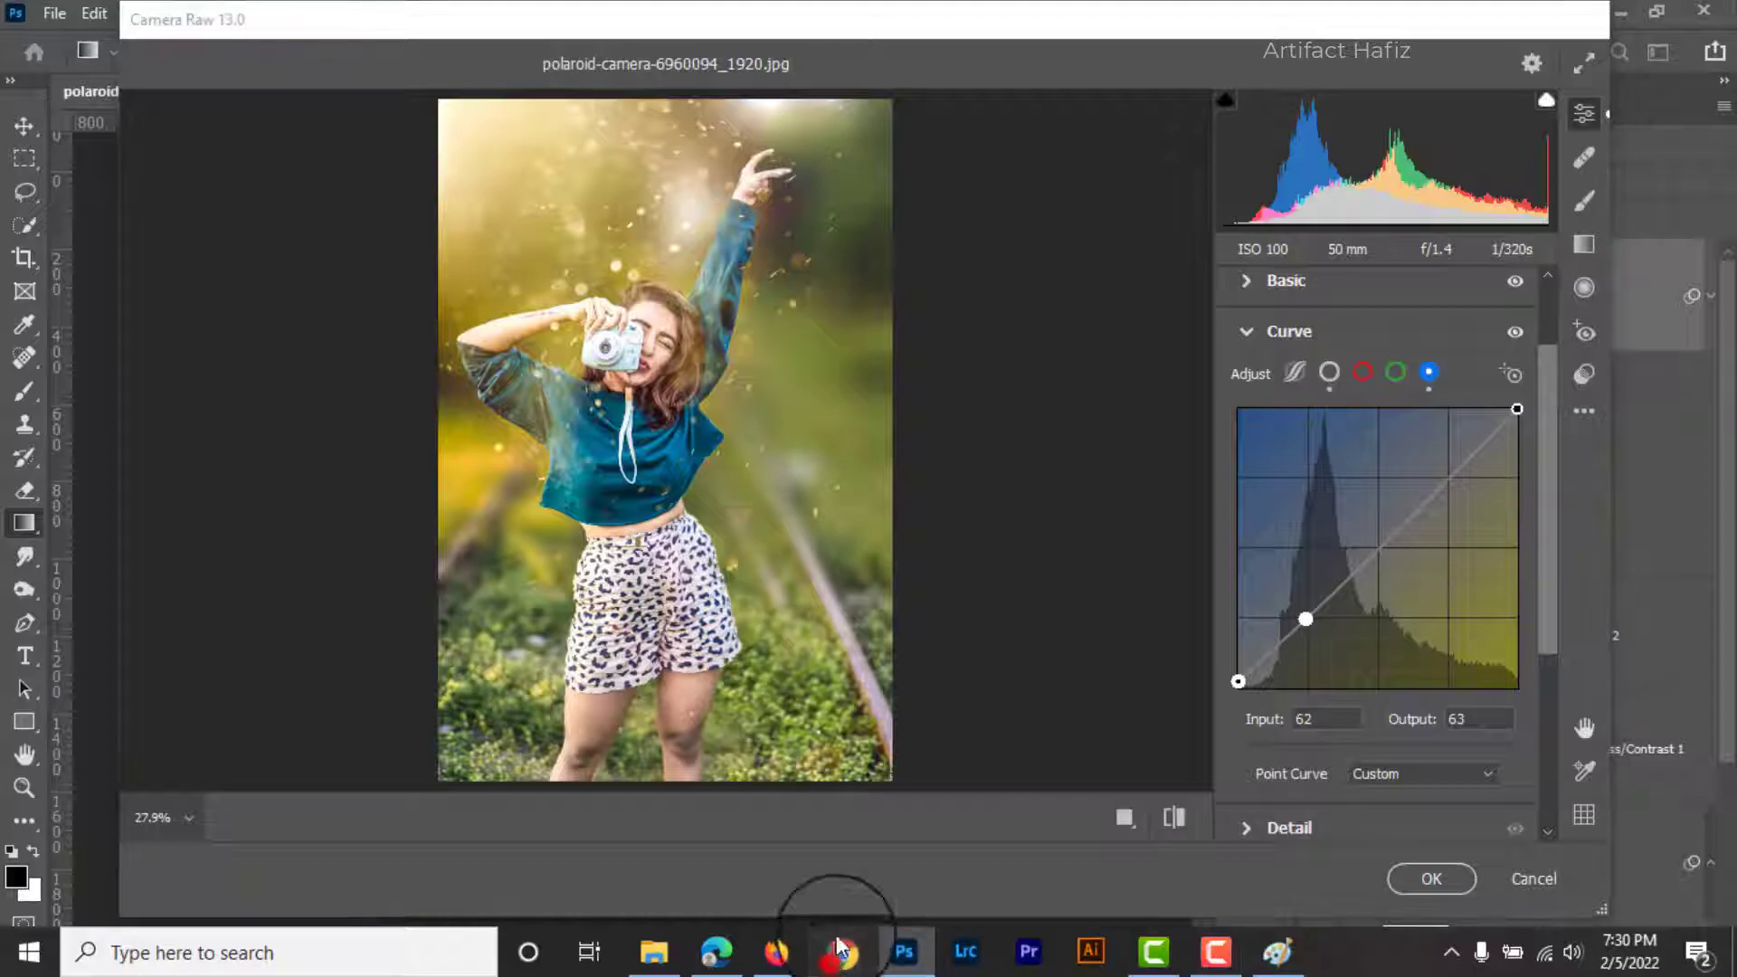
{"action": "left_click", "coordinate": [842, 957]}
{"action": "left_click", "coordinate": [617, 385]}
{"action": "left_click", "coordinate": [897, 955]}
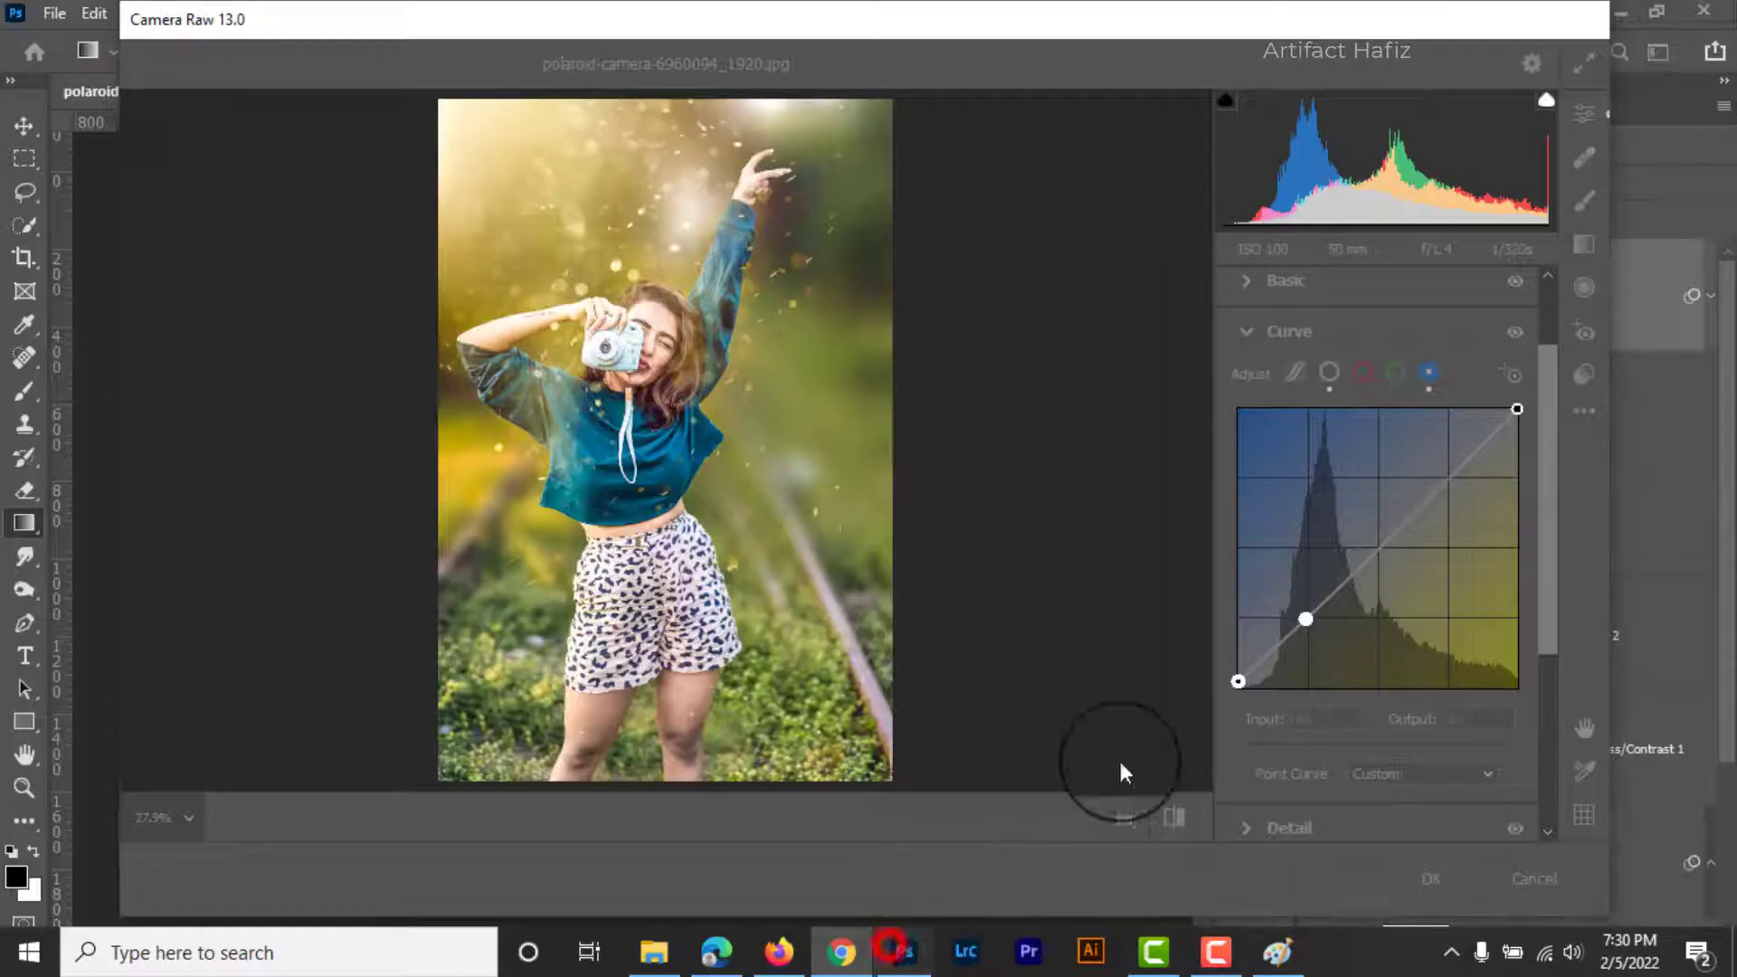
Step: Set the Detail values to Sharpening 6, Noise Reduction 8 and Color Noise Reduction 17
{"action": "scroll", "coordinate": [1373, 669], "scroll_direction": "down", "scroll_amount": 2}
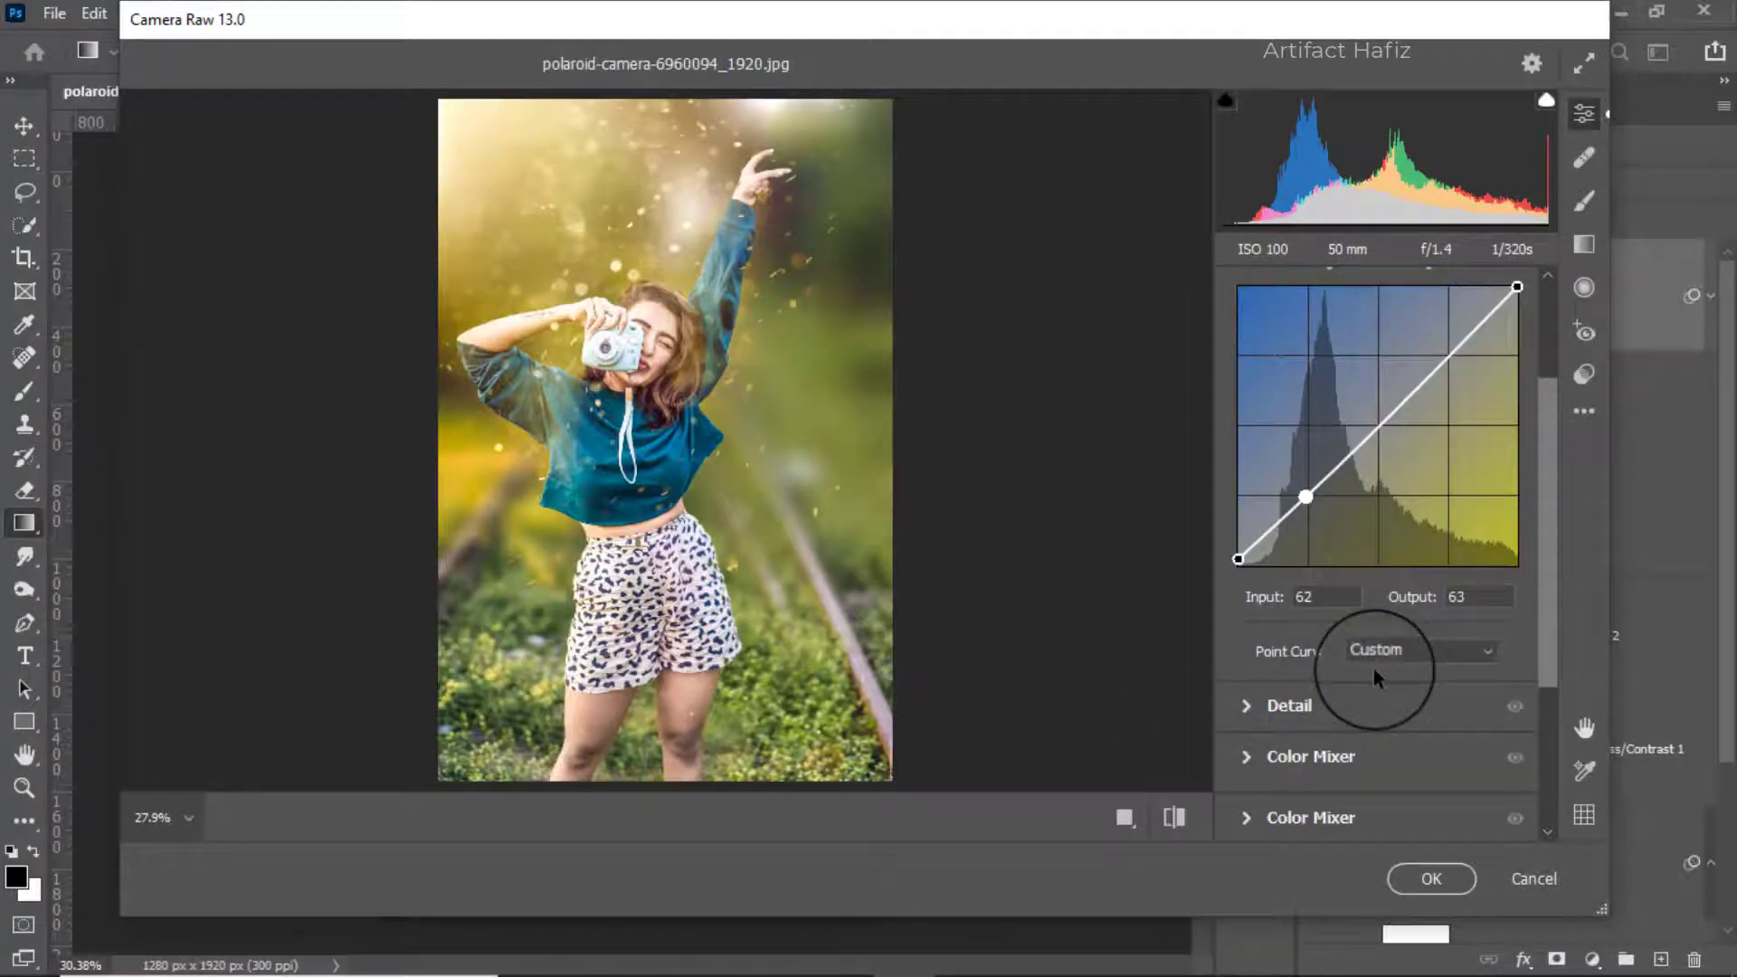
{"action": "left_click", "coordinate": [1273, 713]}
{"action": "left_click", "coordinate": [1247, 550]}
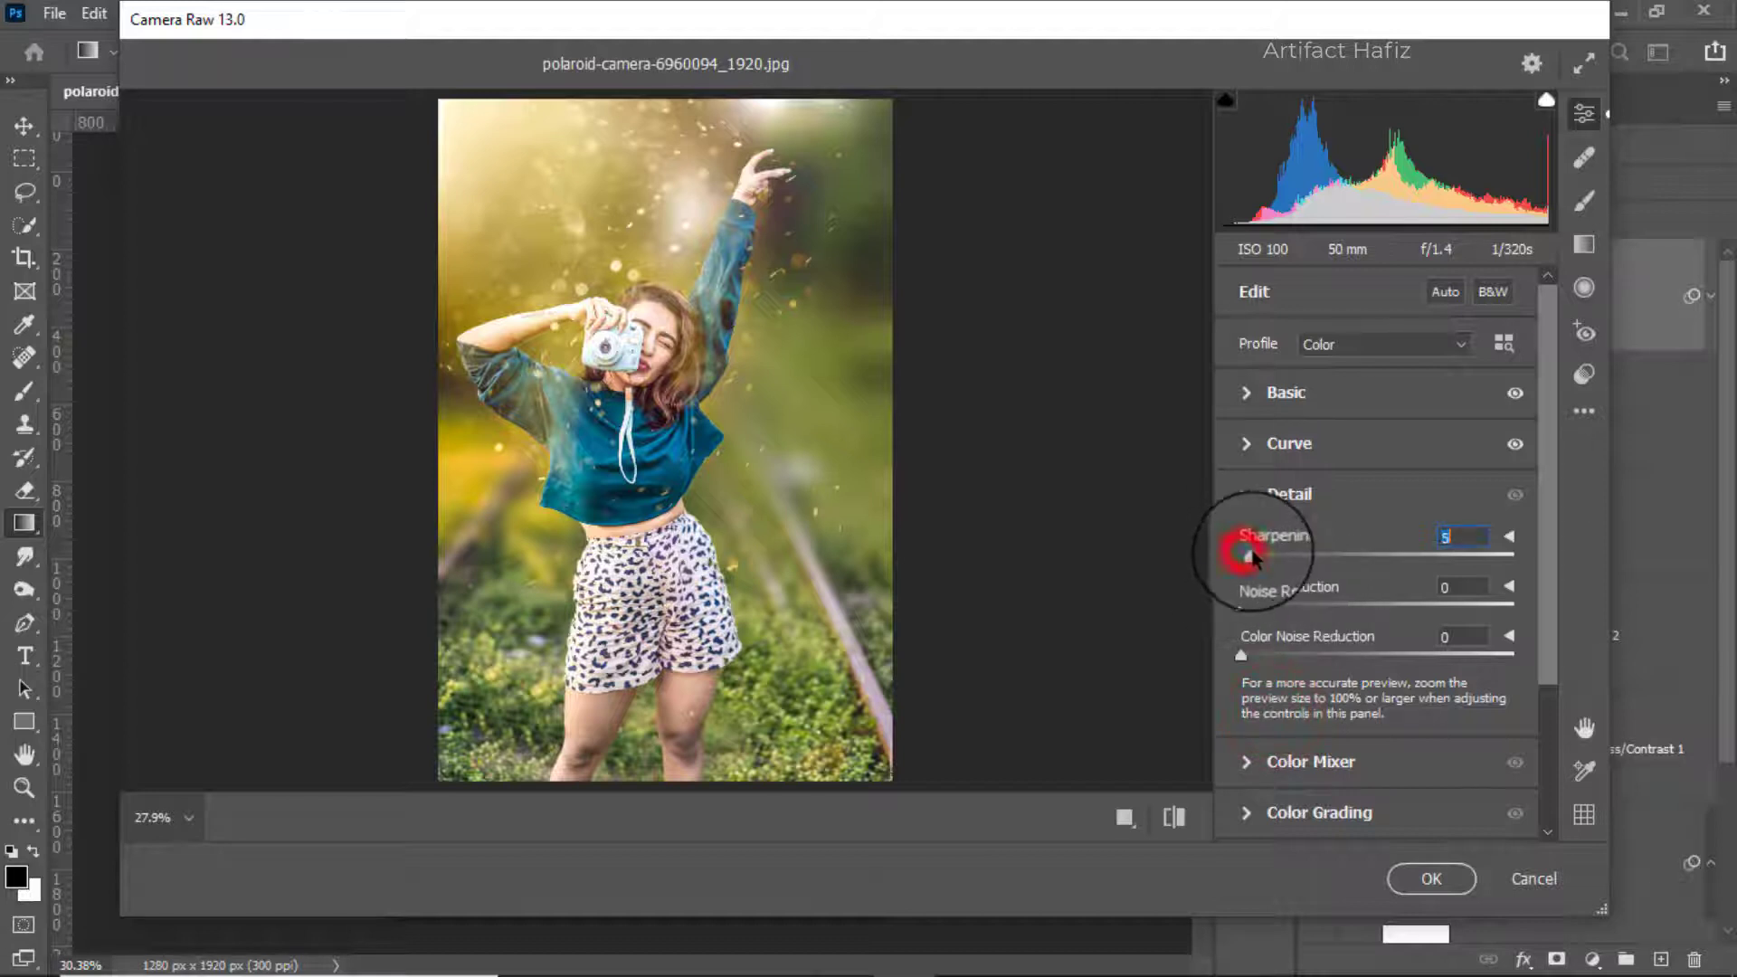
{"action": "left_click", "coordinate": [1278, 655]}
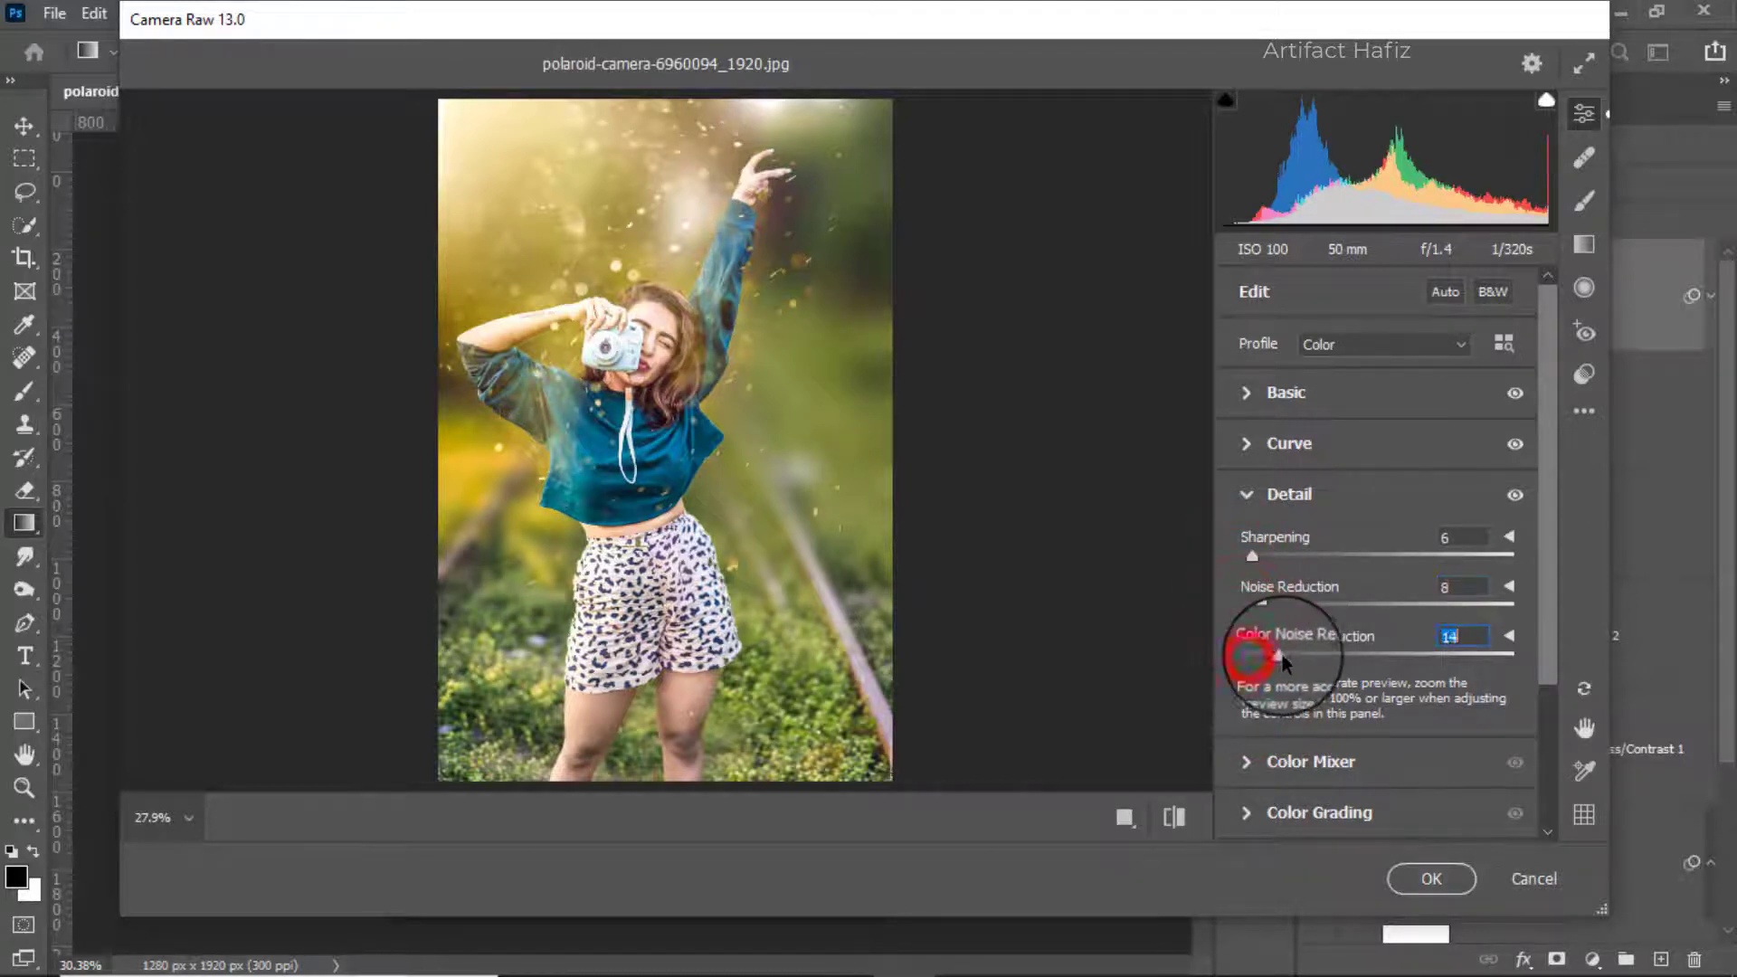
Step: Set the Color Mixer saturation to Reds +58, Oranges +7, Yellows -39, Greens -17, Aquas +9 and Blues +13
{"action": "scroll", "coordinate": [1292, 647], "scroll_direction": "down", "scroll_amount": 2}
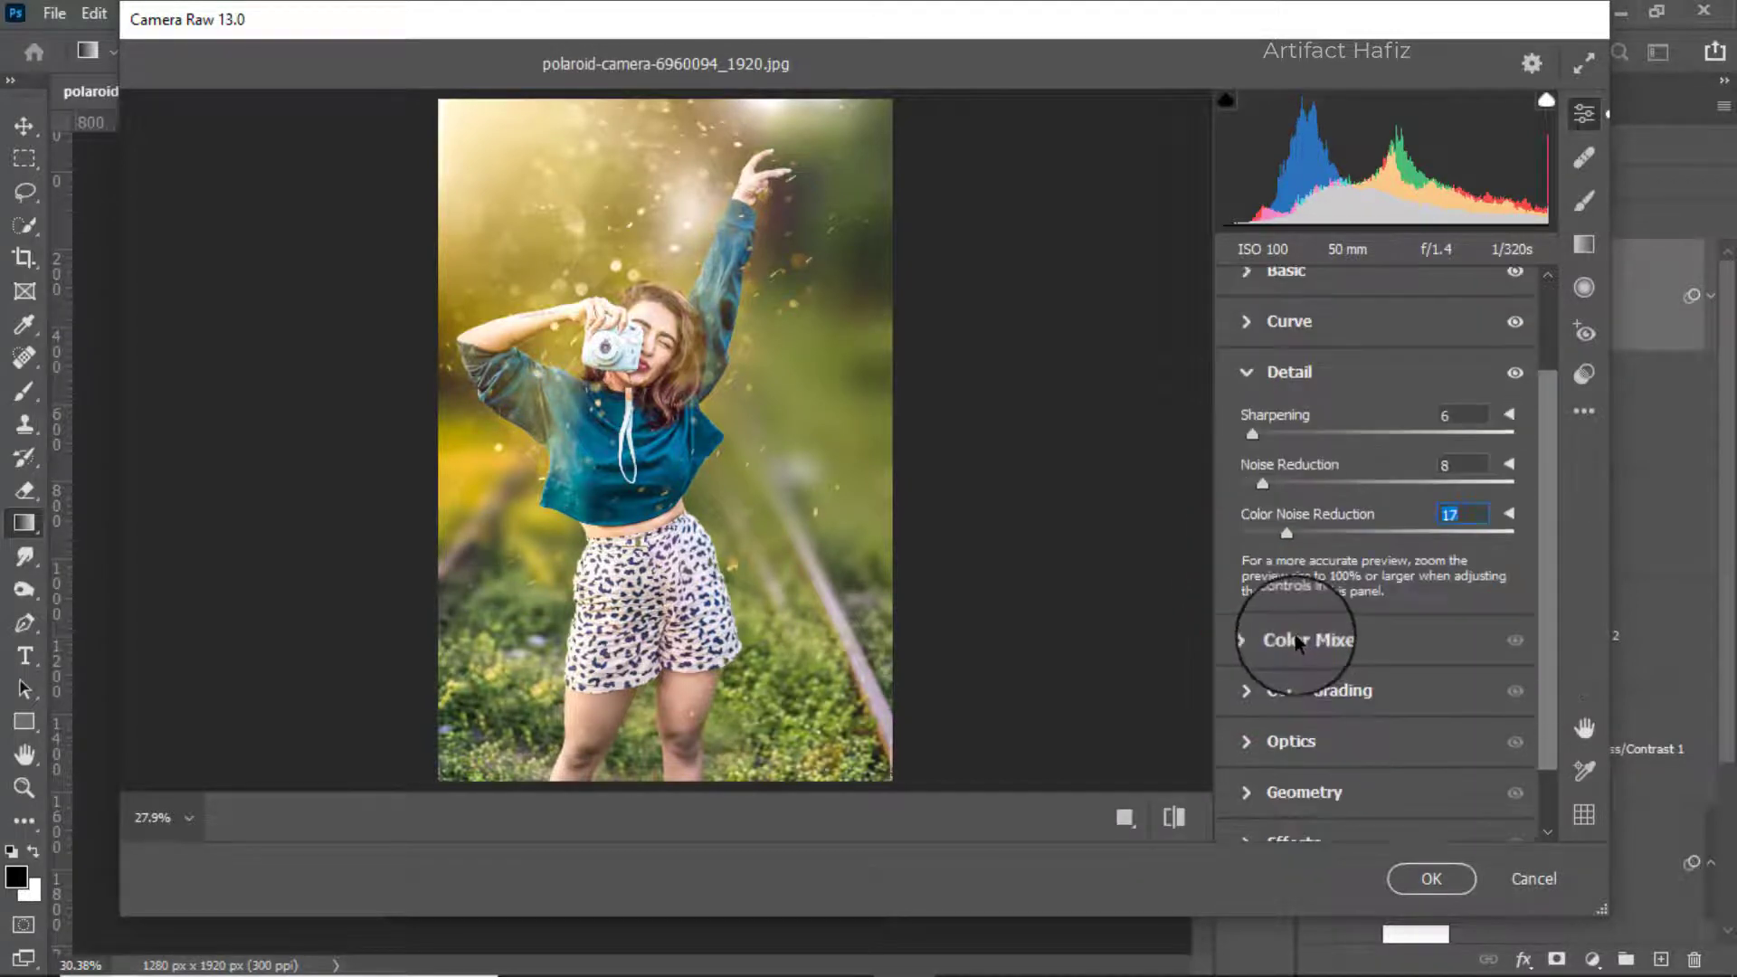
{"action": "left_click", "coordinate": [1295, 640]}
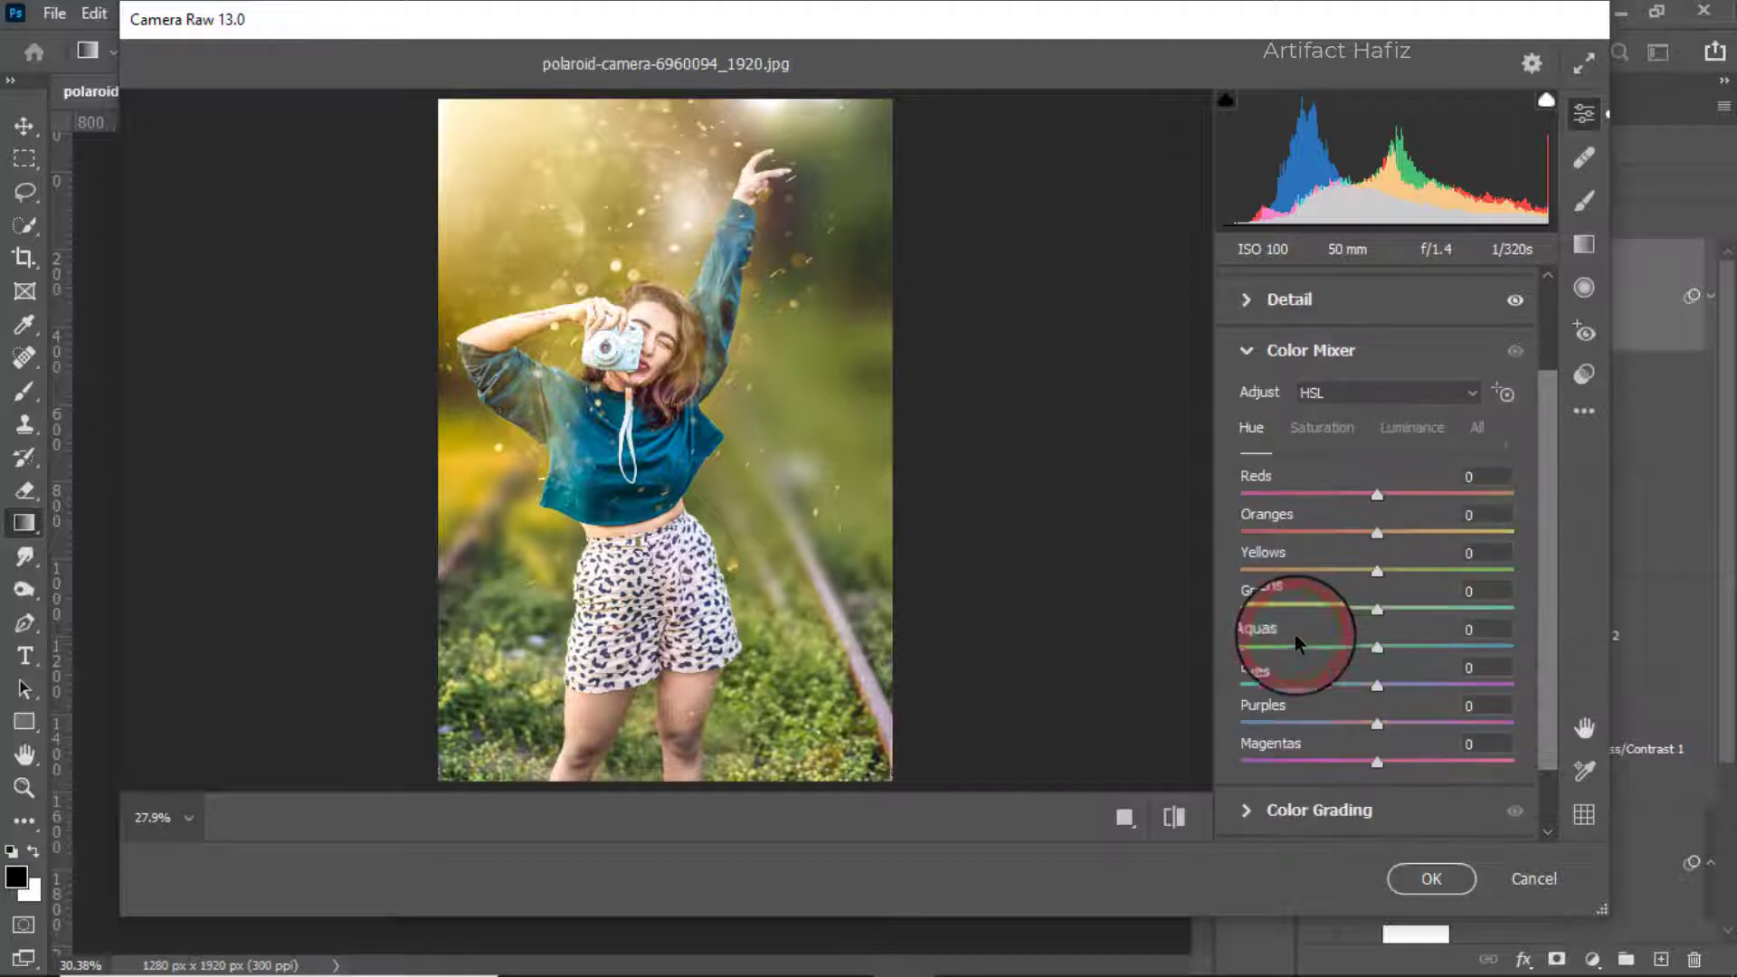
{"action": "left_click", "coordinate": [1320, 431]}
{"action": "left_click_drag", "start_coordinate": [1376, 493], "coordinate": [1507, 493]}
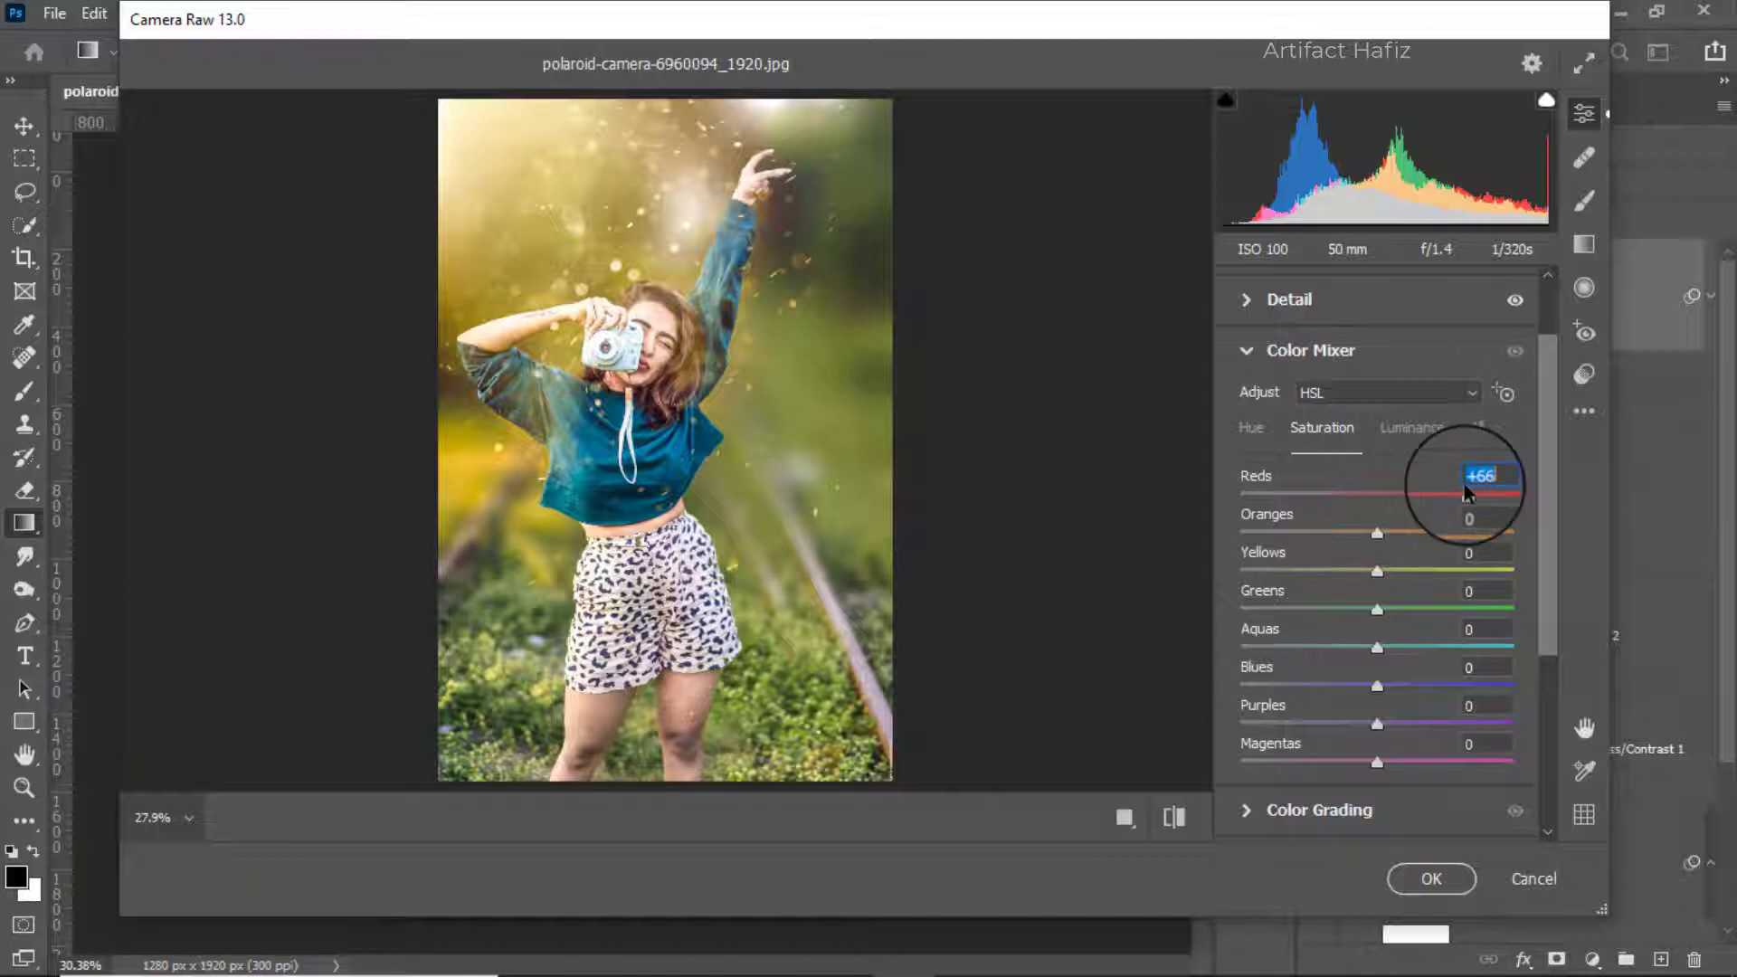
{"action": "left_click_drag", "start_coordinate": [1464, 485], "coordinate": [1452, 486]}
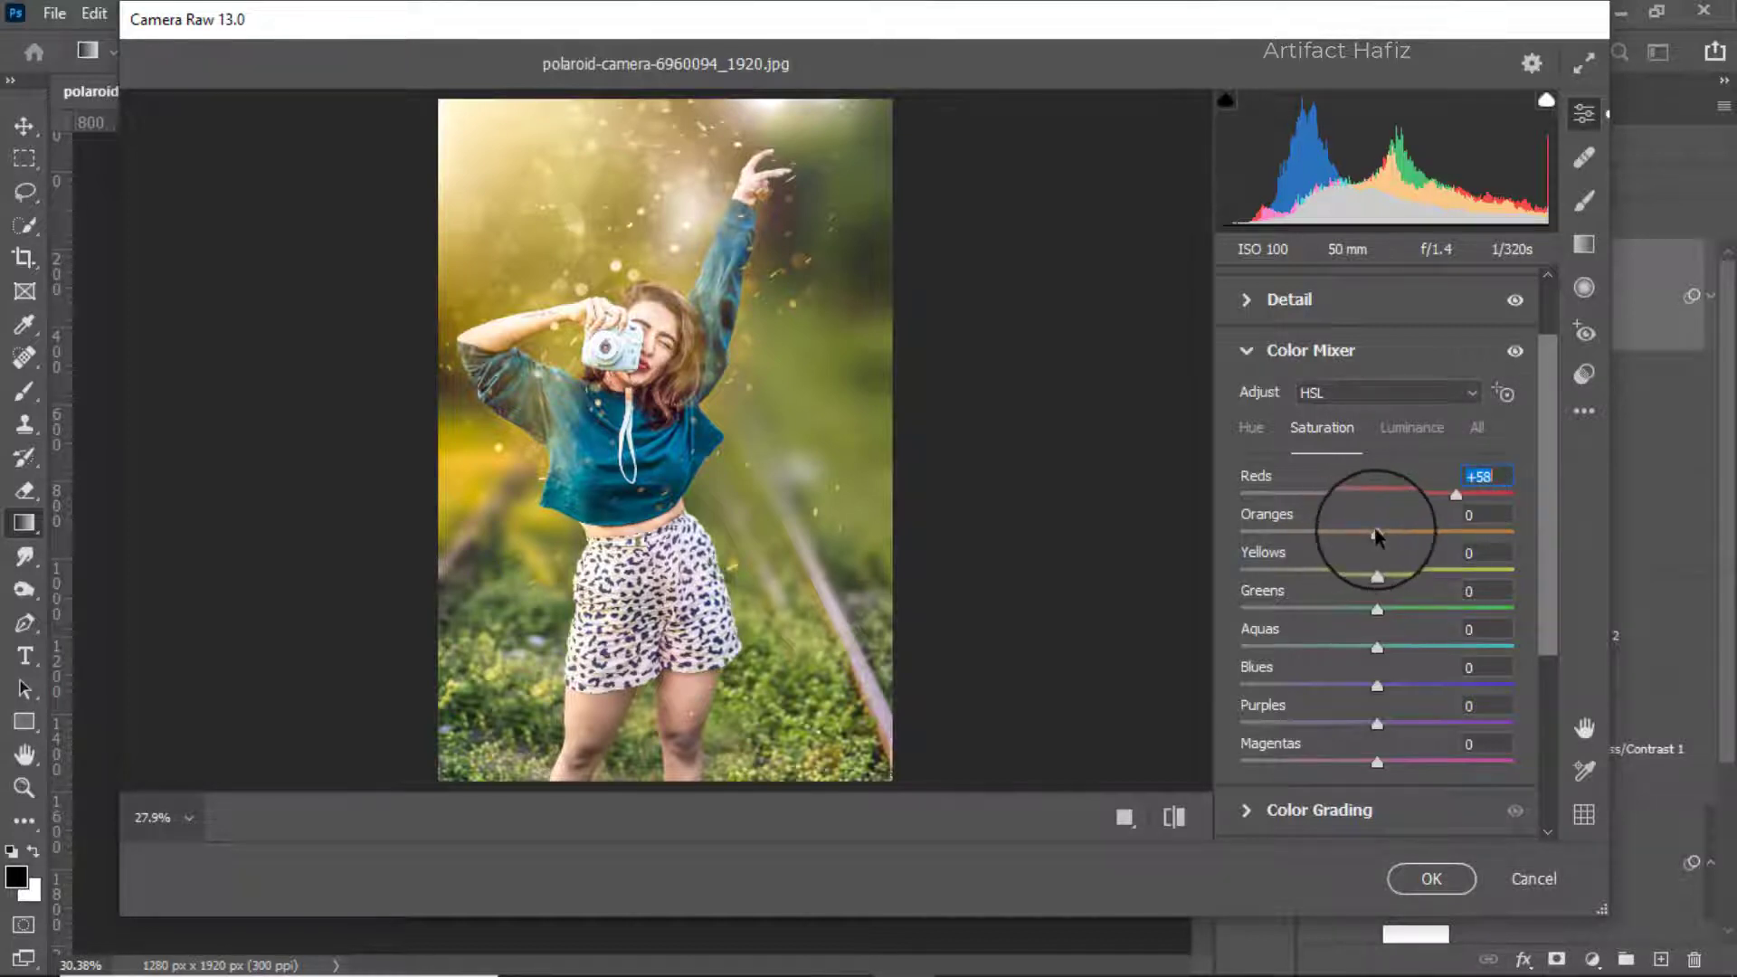
{"action": "left_click_drag", "start_coordinate": [1377, 536], "coordinate": [1322, 576]}
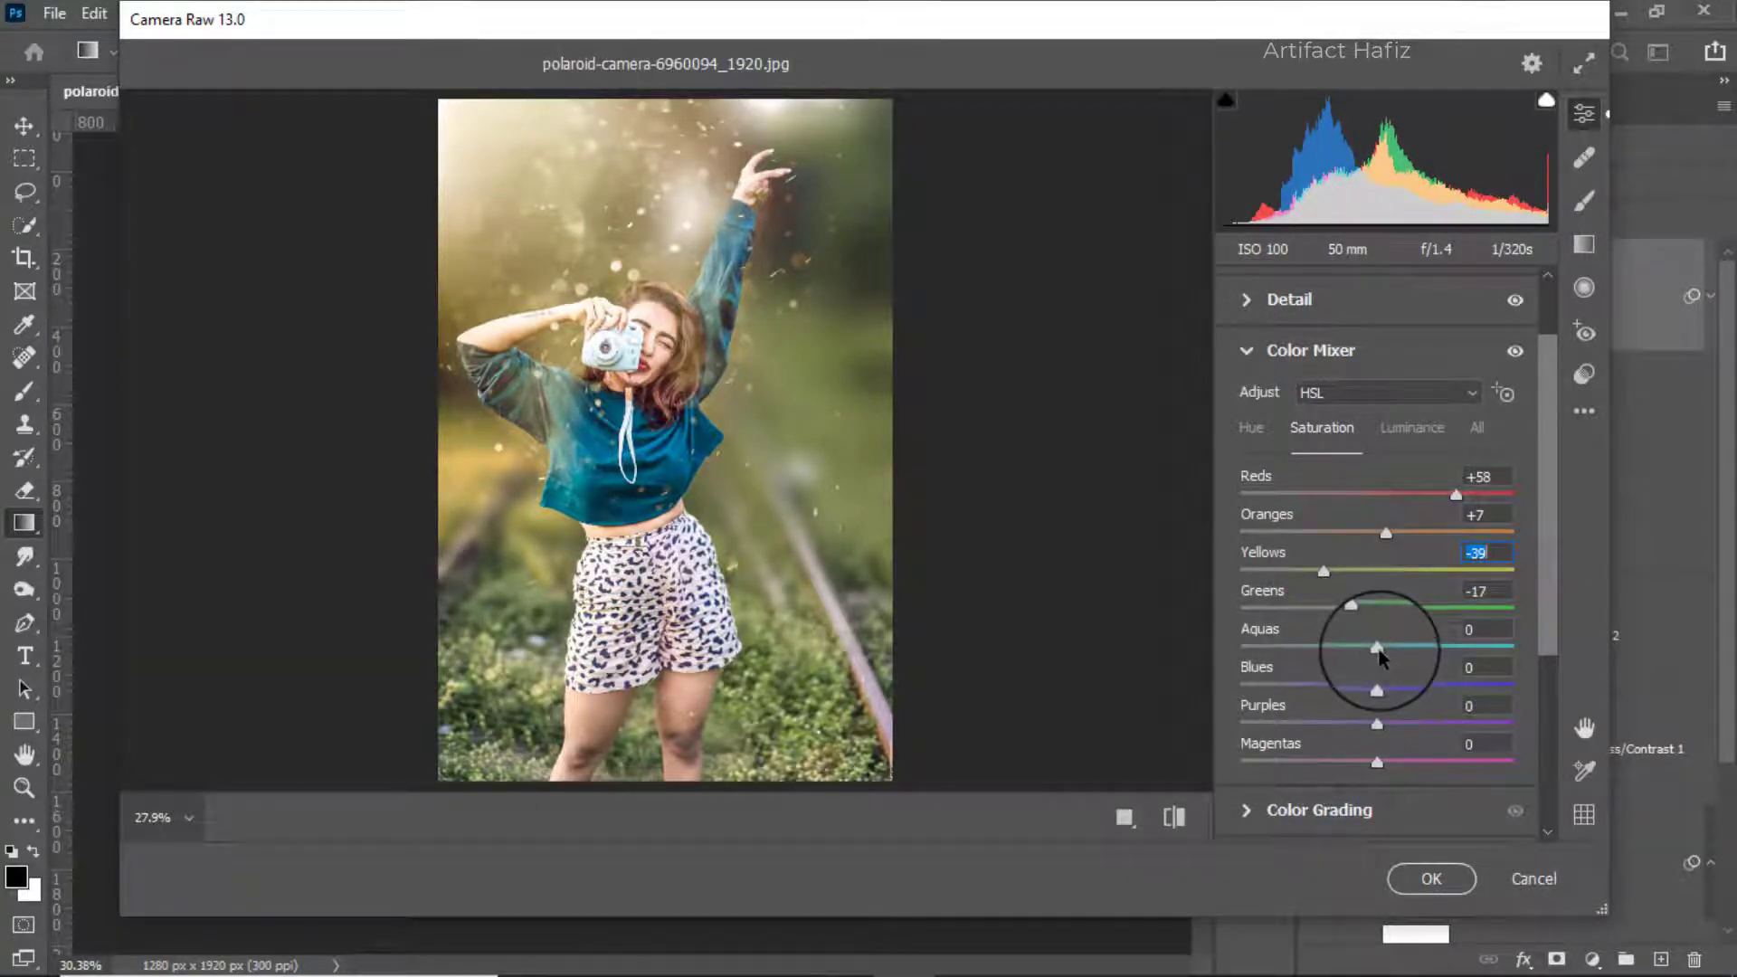
{"action": "left_click_drag", "start_coordinate": [1376, 648], "coordinate": [1396, 687]}
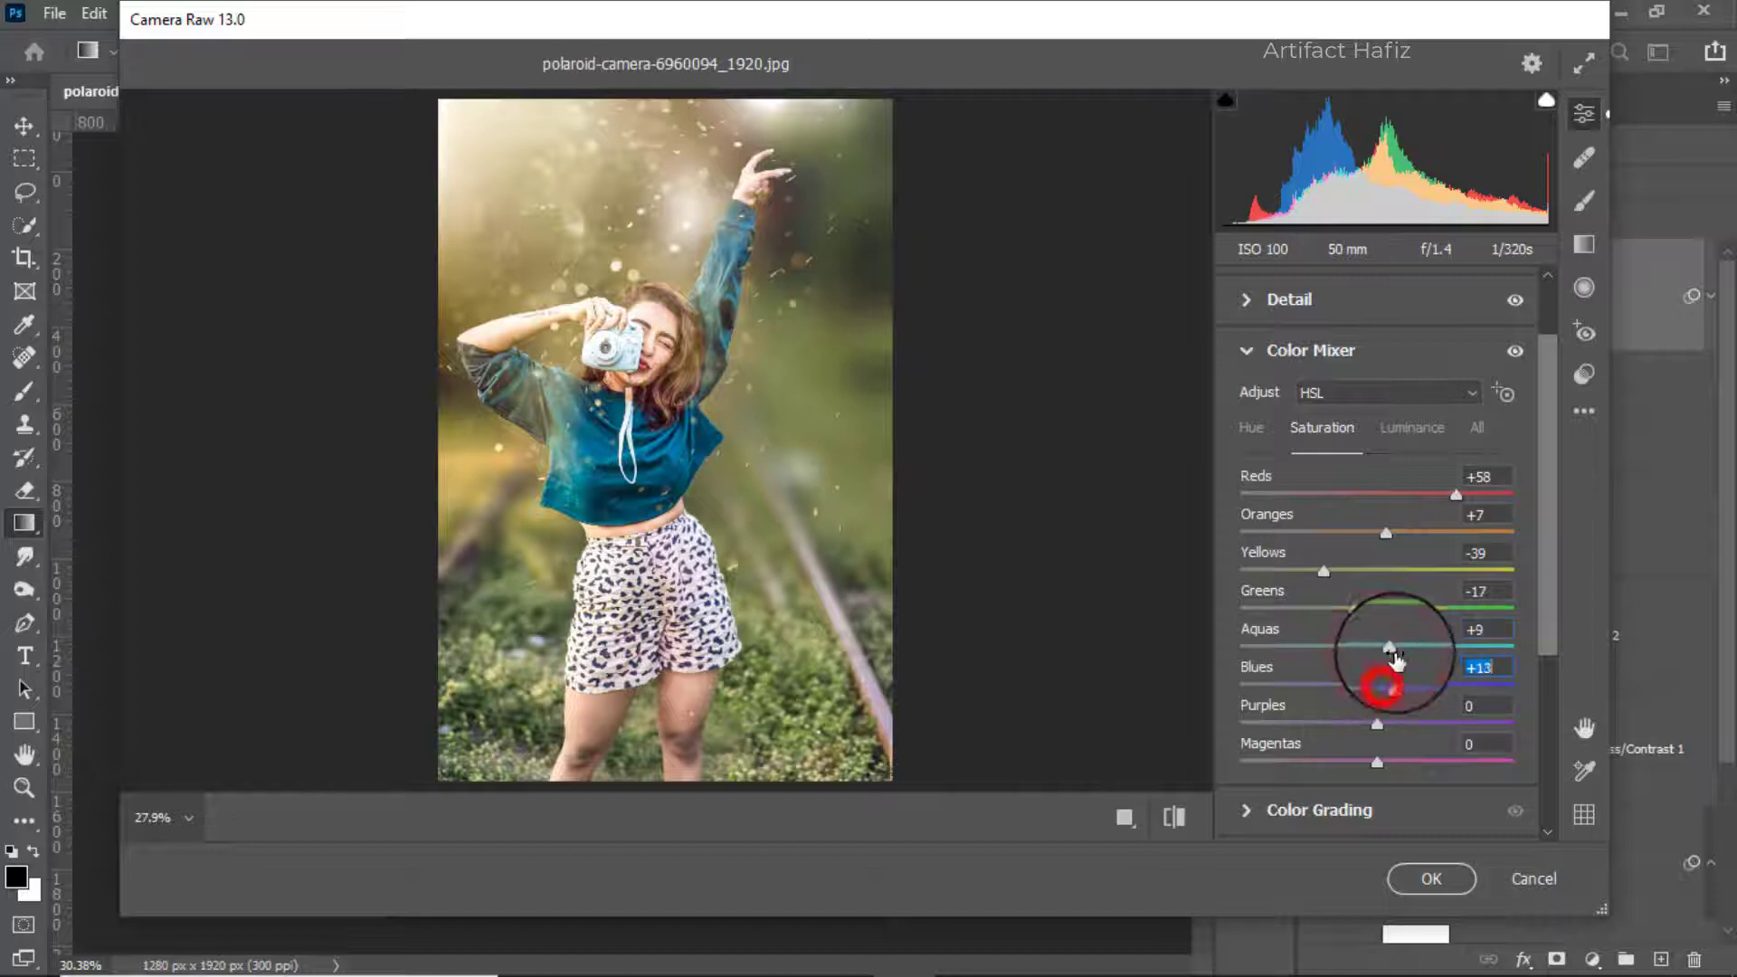
Step: Set the Color Mixer luminance to Yellows -11 and Greens -14, and the hue to Yellows +7, Aquas -40 and Blues -41
{"action": "left_click", "coordinate": [1412, 427]}
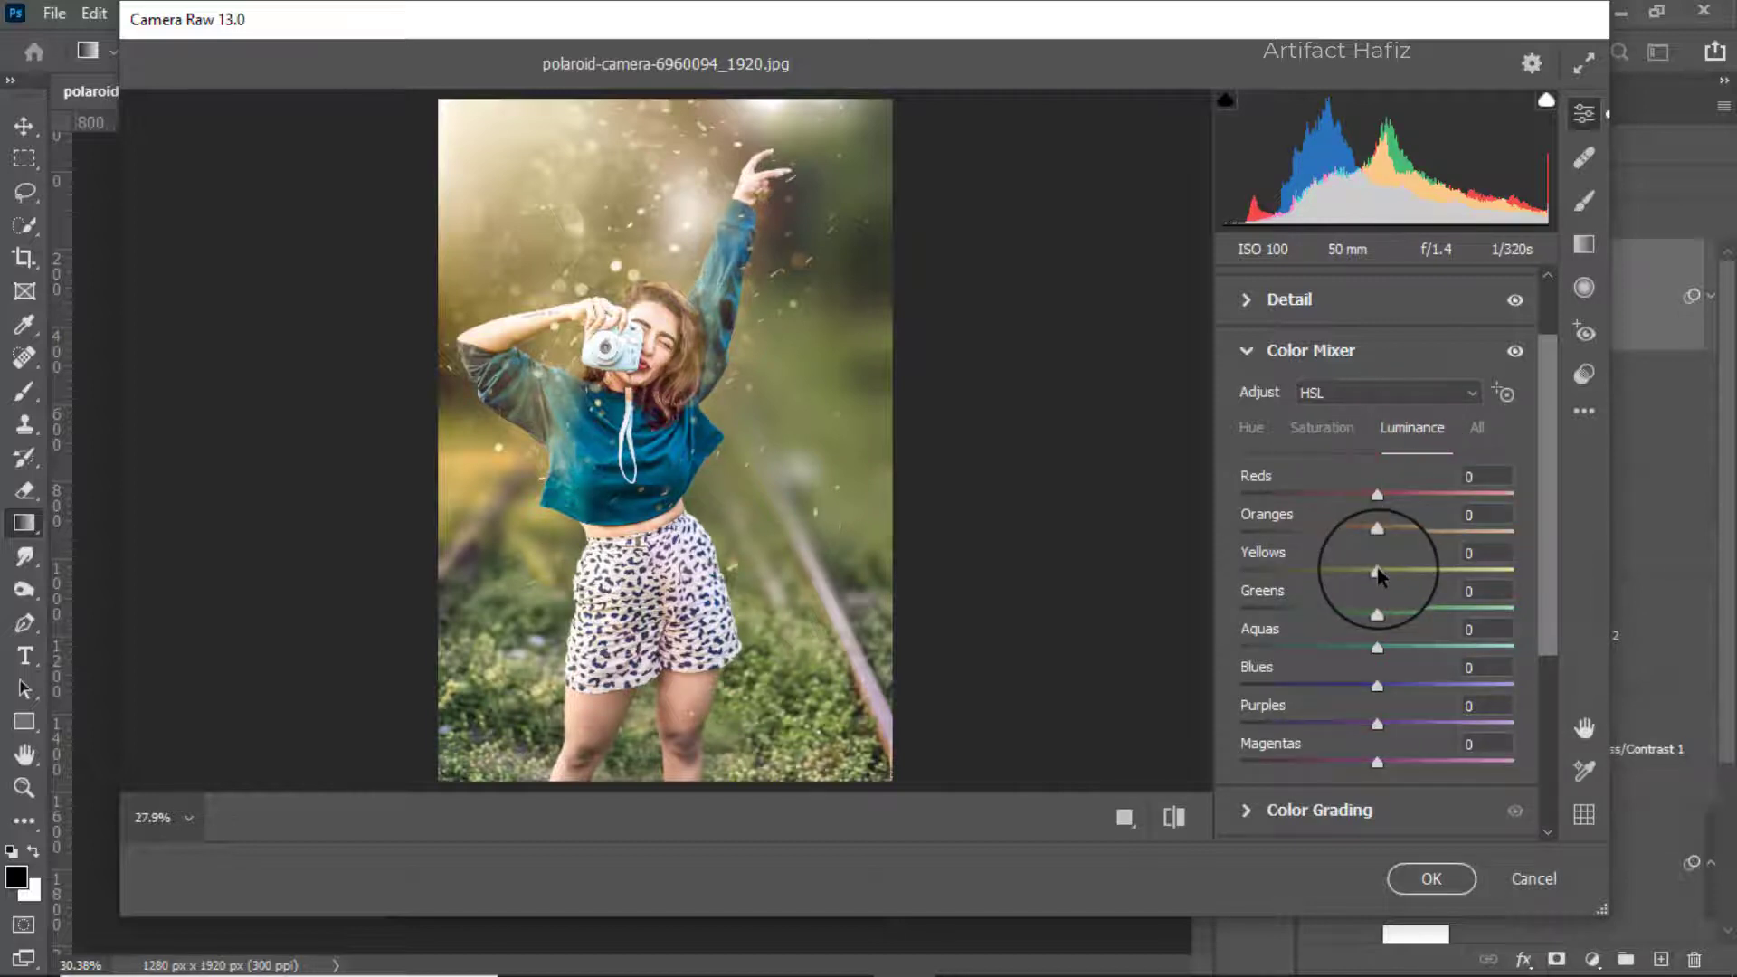
{"action": "left_click_drag", "start_coordinate": [1377, 571], "coordinate": [1358, 616]}
{"action": "left_click", "coordinate": [1252, 427]}
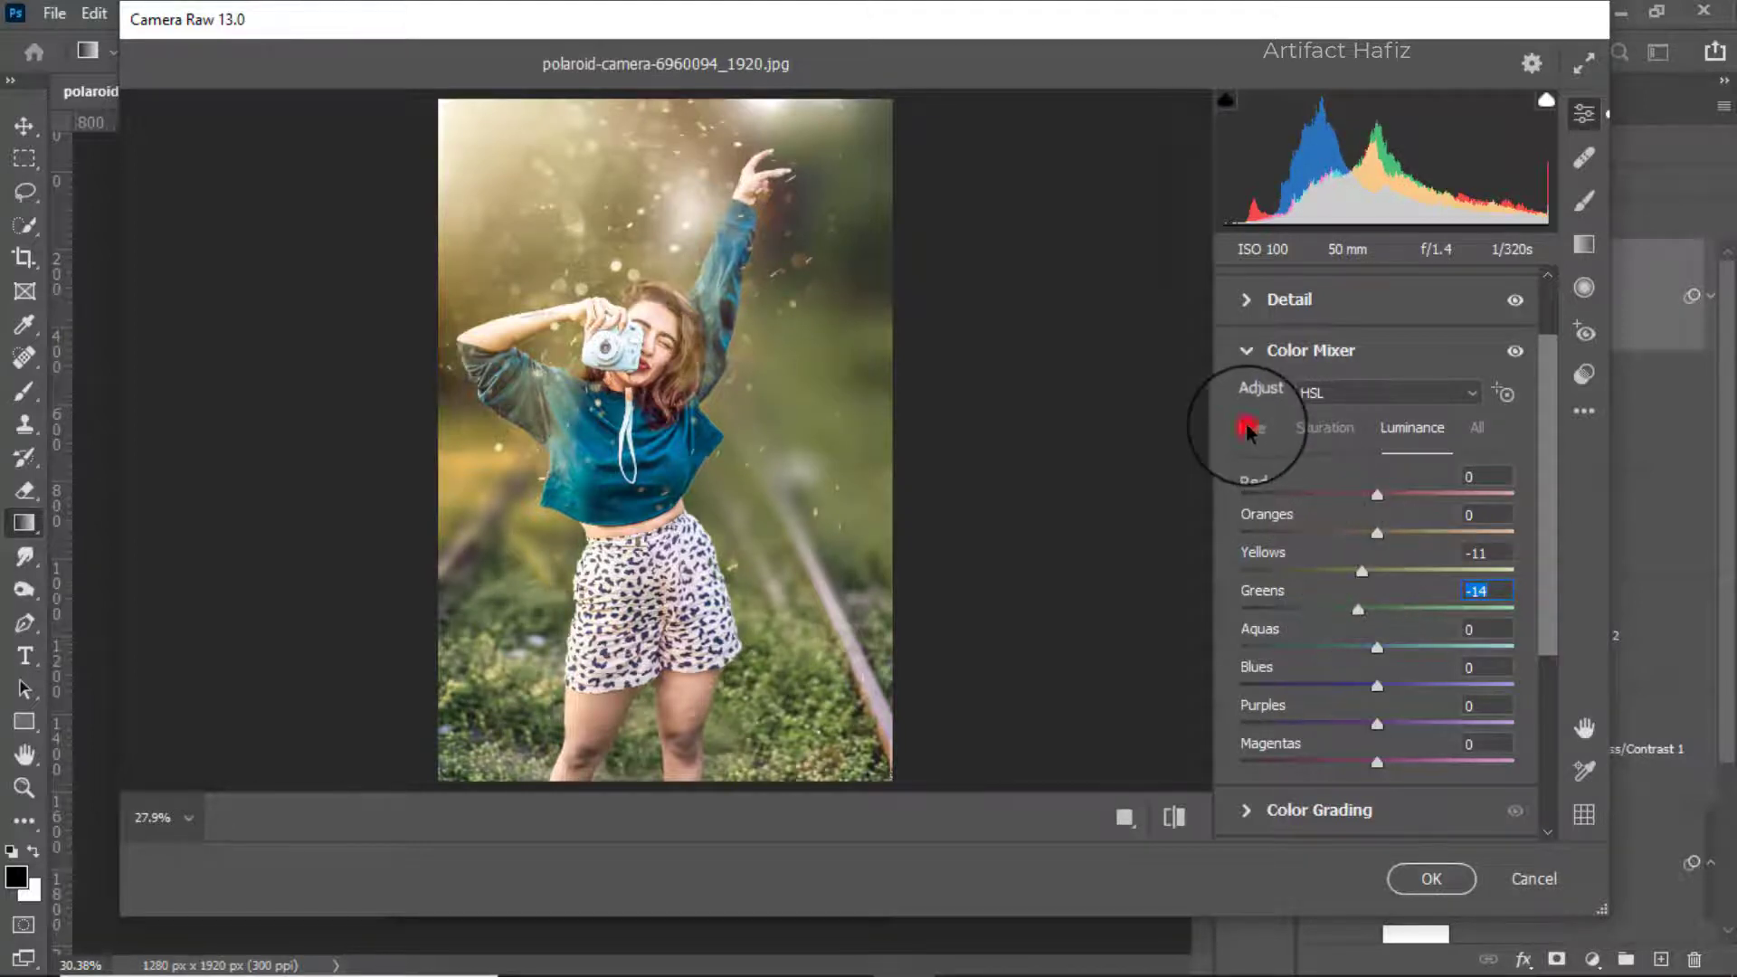
{"action": "left_click_drag", "start_coordinate": [1377, 572], "coordinate": [1444, 615]}
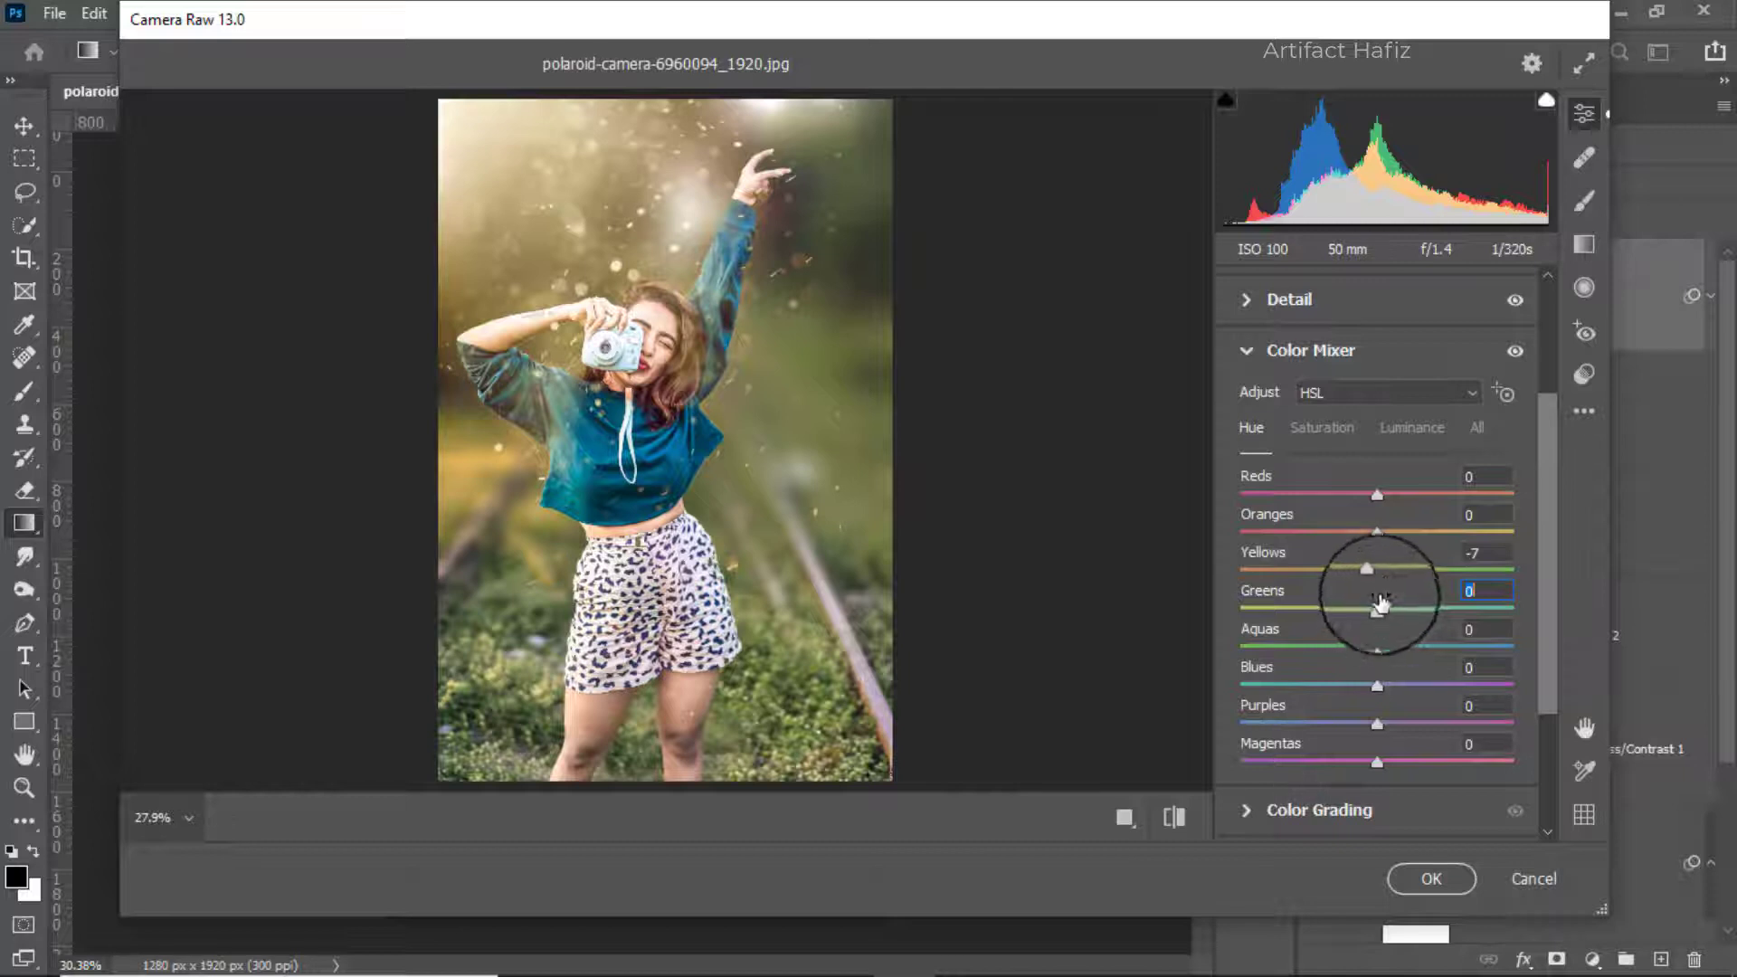
{"action": "left_click_drag", "start_coordinate": [1339, 694], "coordinate": [1319, 647]}
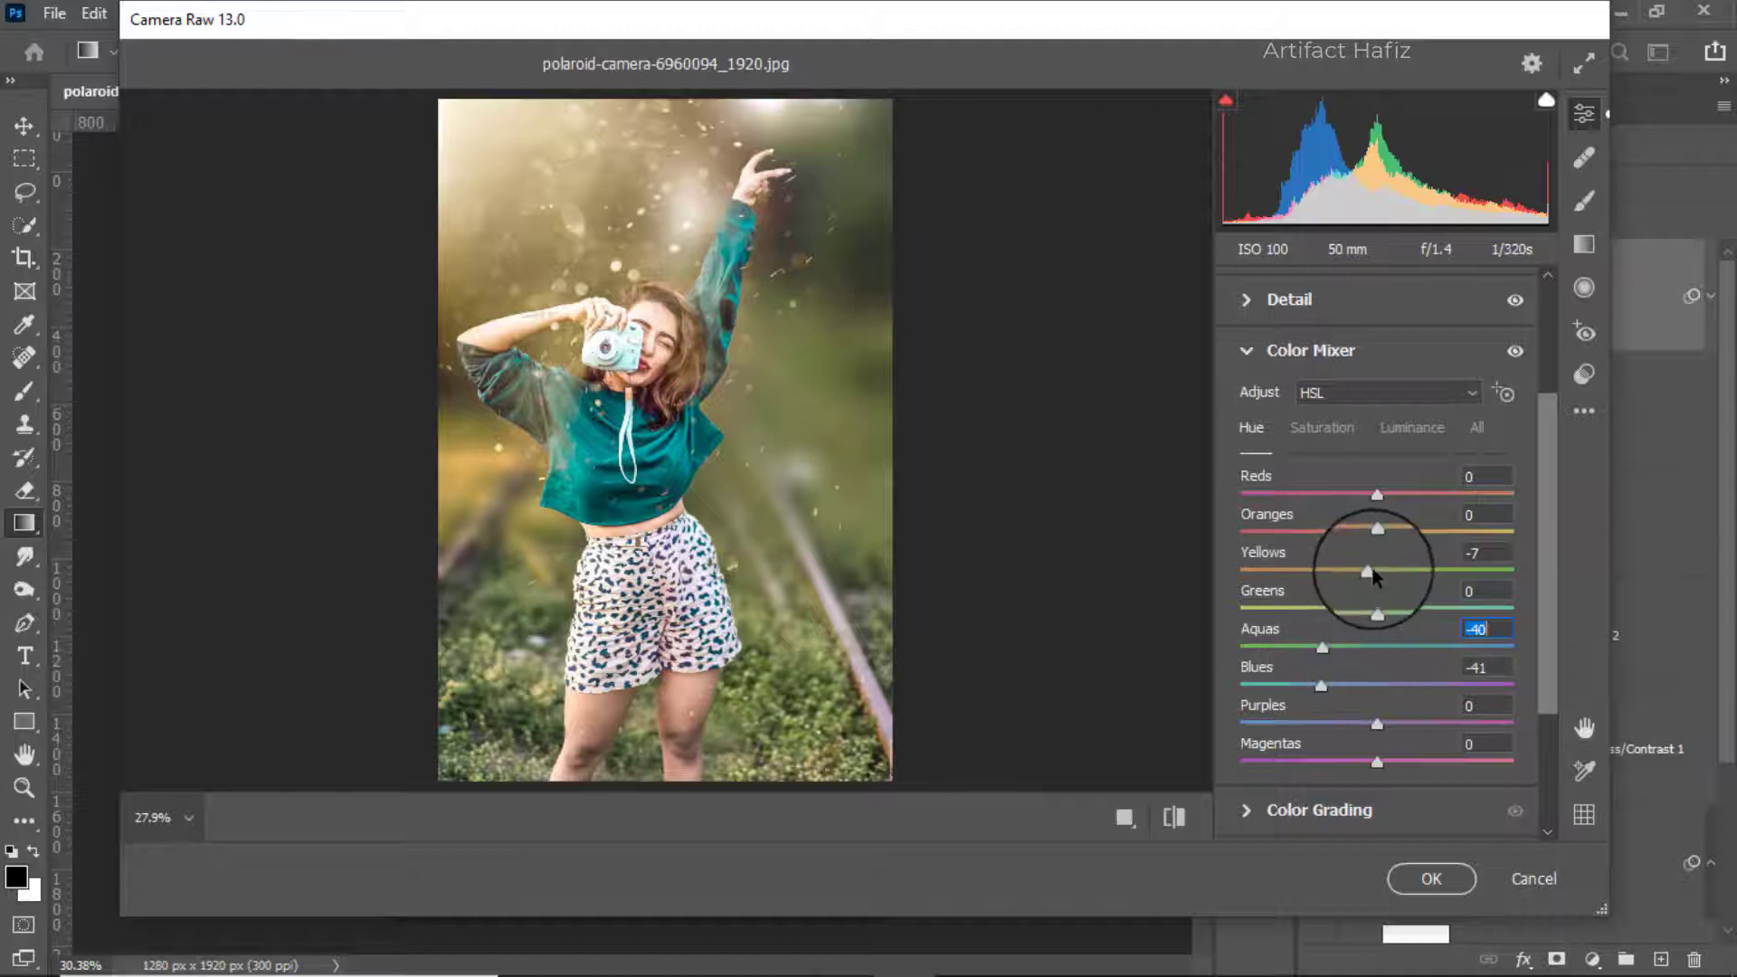
{"action": "left_click_drag", "start_coordinate": [1451, 573], "coordinate": [1392, 577]}
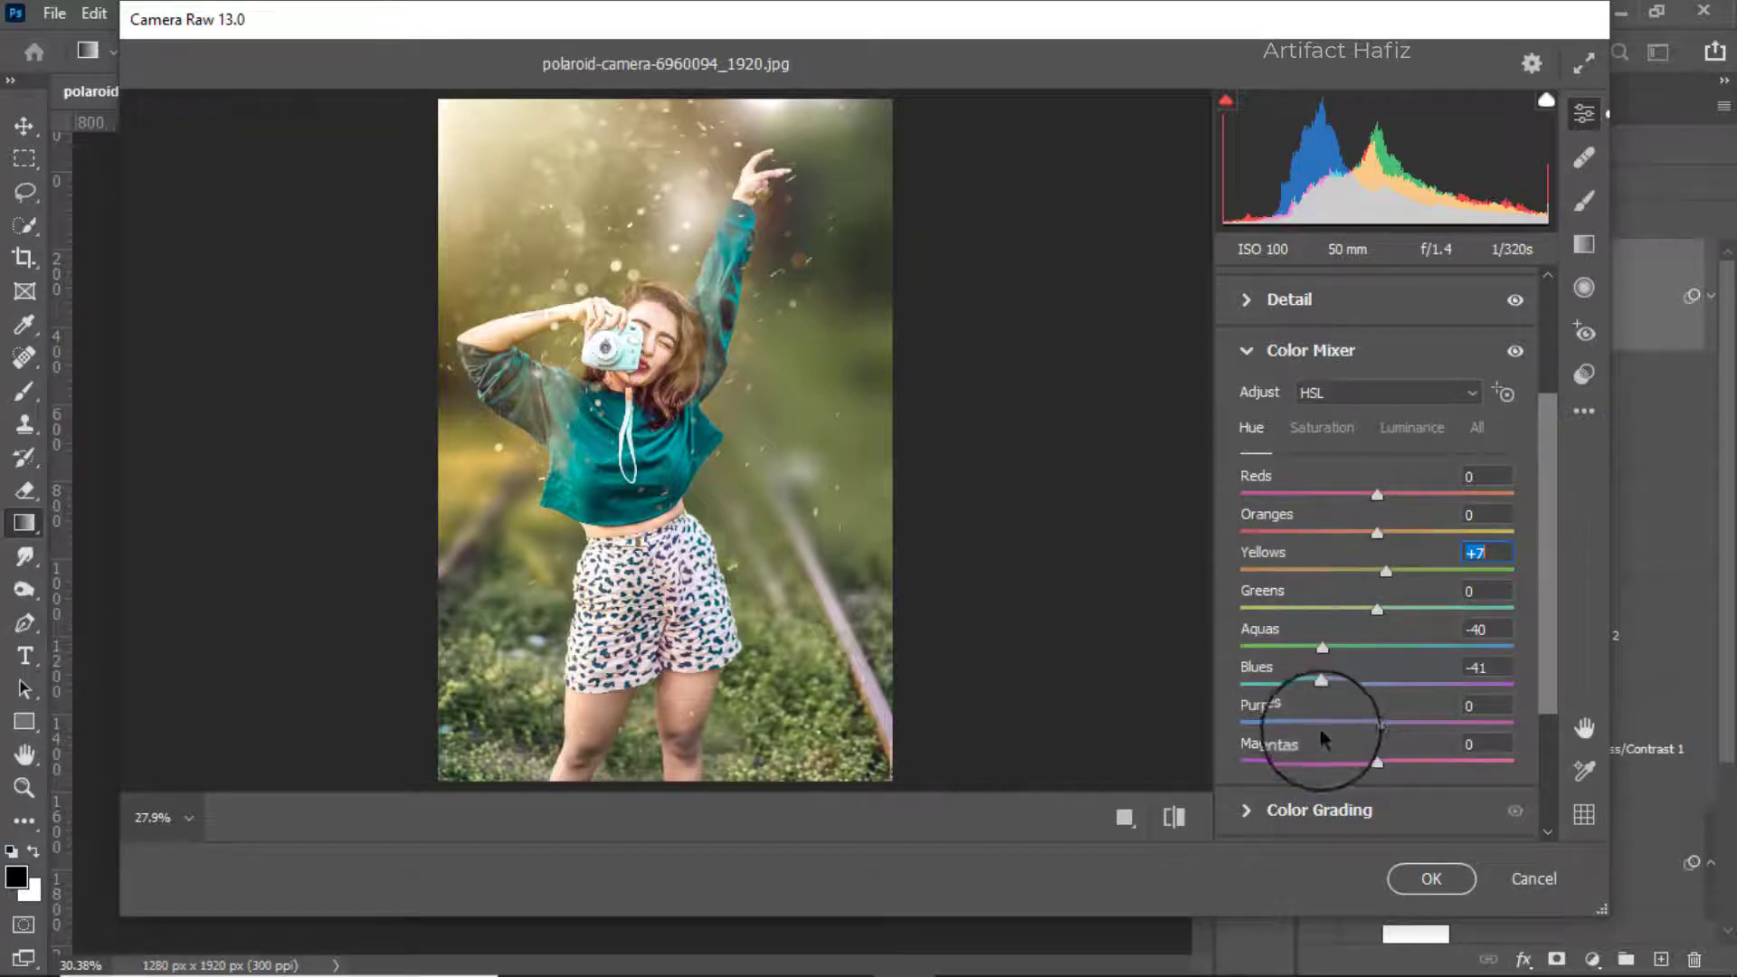
Step: Use Color Grading to tint the shadows slightly blue and the highlights slightly green
{"action": "left_click", "coordinate": [1289, 809]}
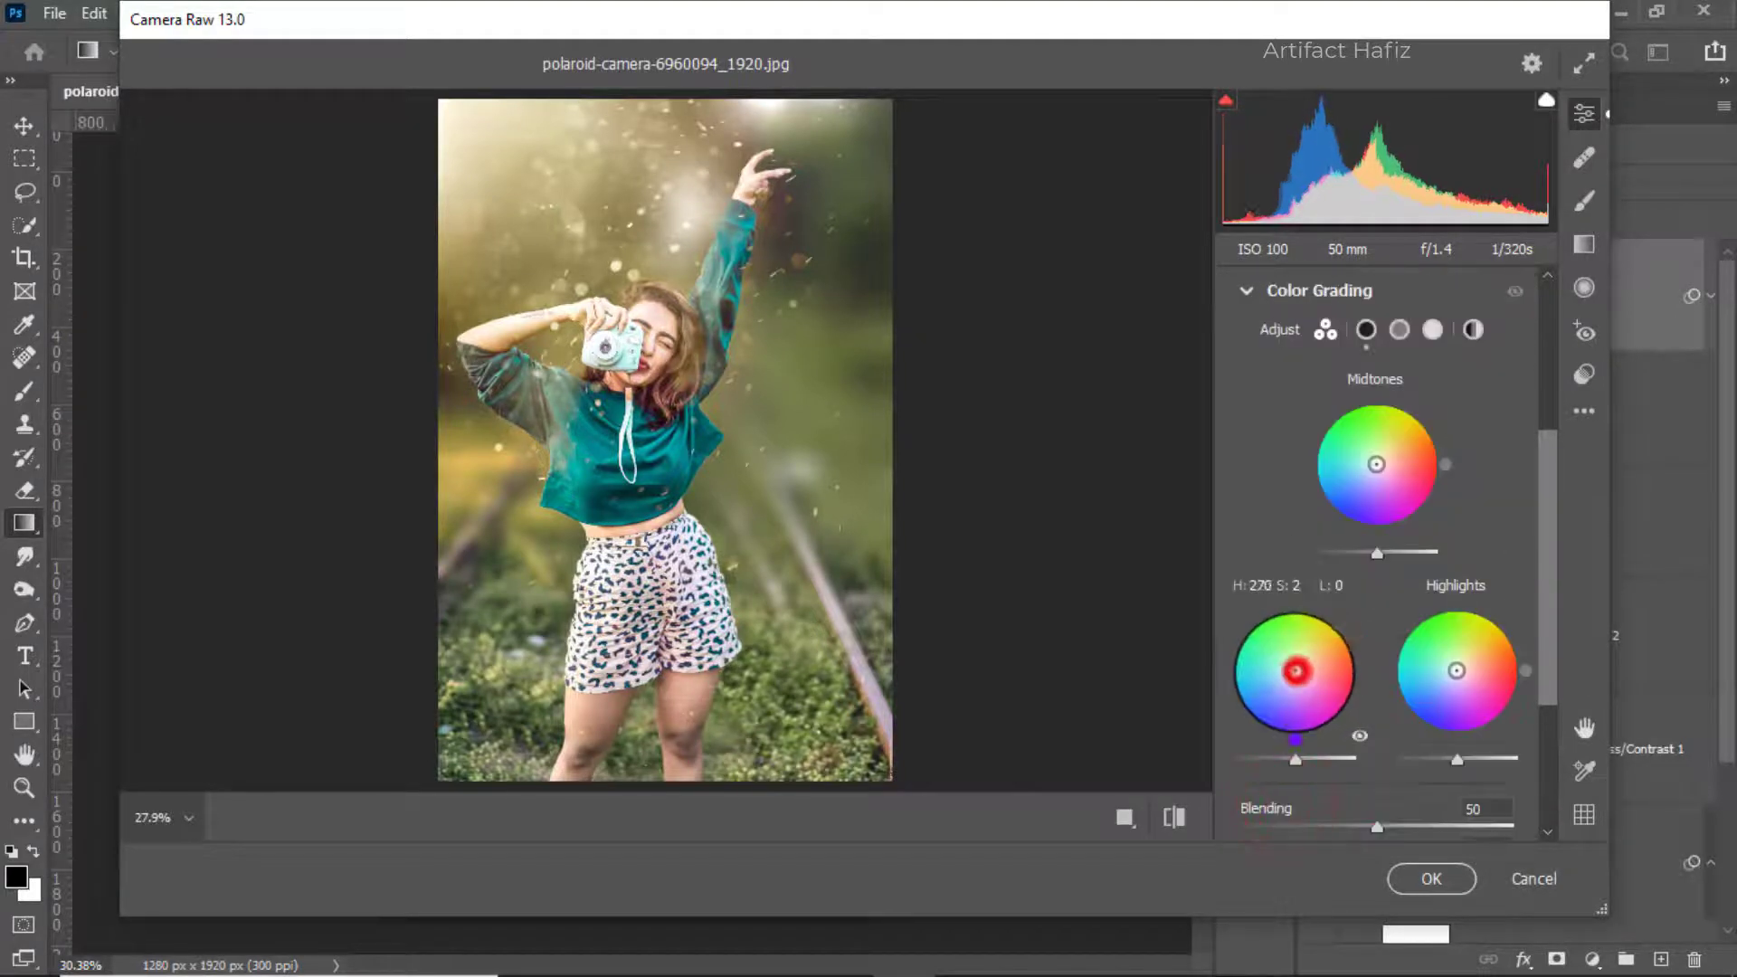
{"action": "left_click_drag", "start_coordinate": [1292, 672], "coordinate": [1263, 780]}
{"action": "left_click_drag", "start_coordinate": [1461, 677], "coordinate": [1458, 668]}
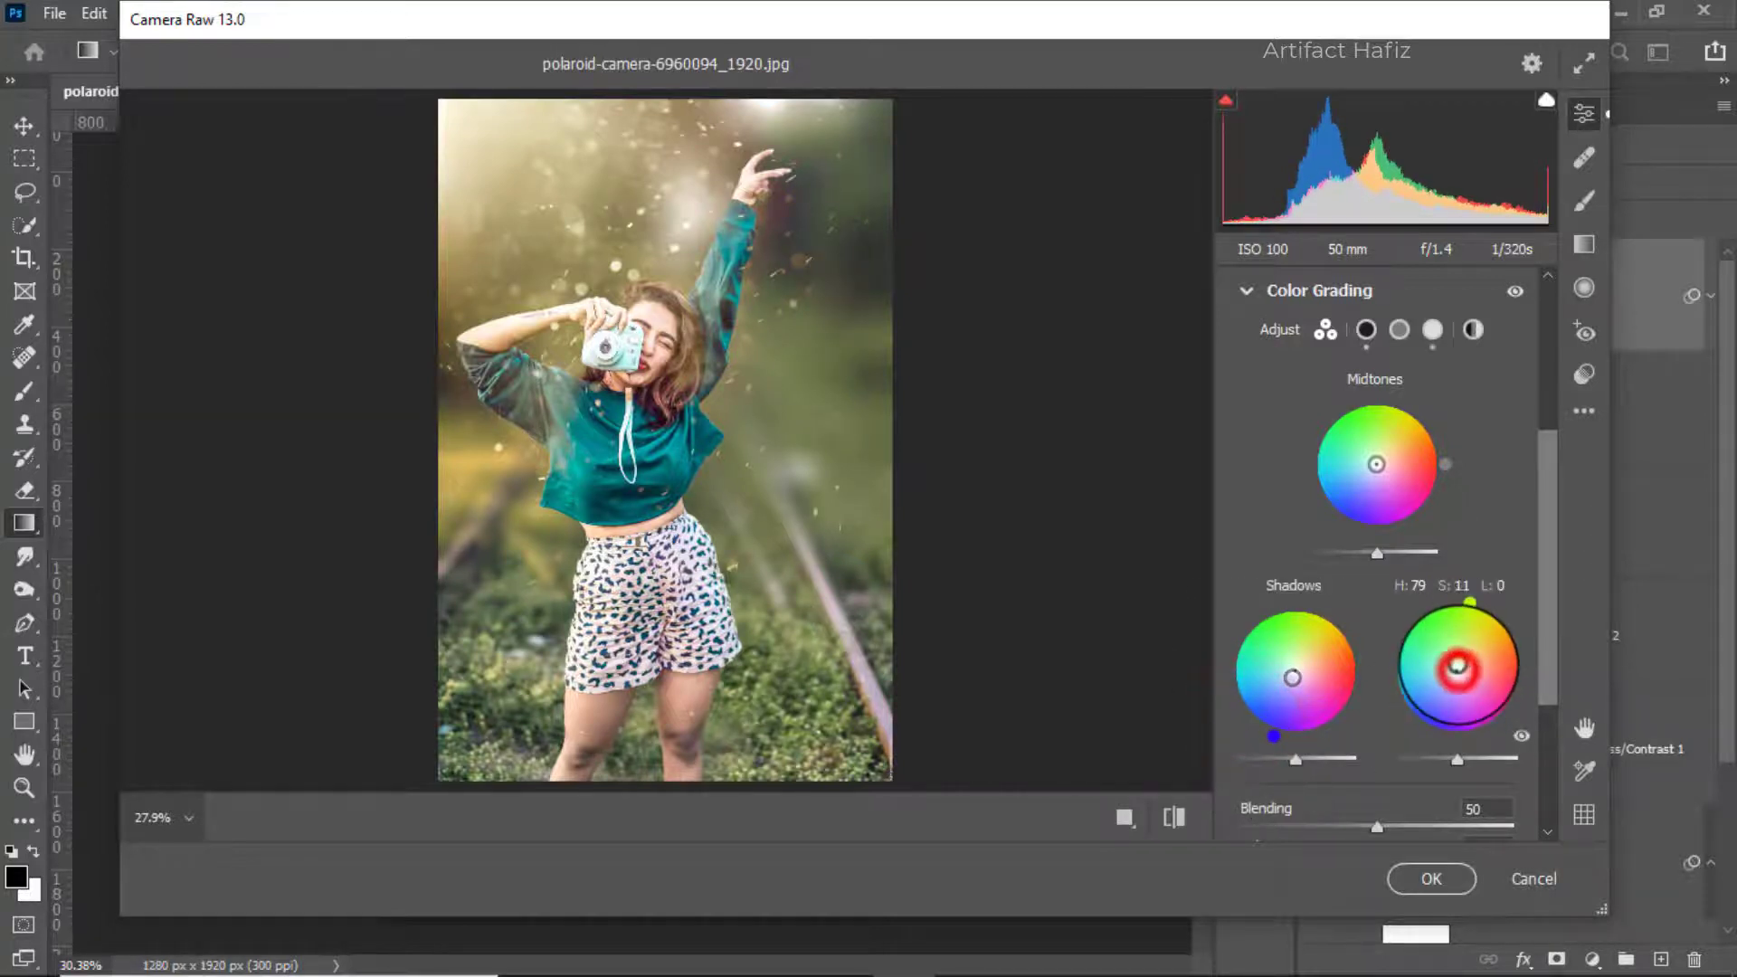
{"action": "left_click_drag", "start_coordinate": [1473, 598], "coordinate": [1424, 559]}
{"action": "scroll", "coordinate": [1423, 560], "scroll_direction": "down", "scroll_amount": 5}
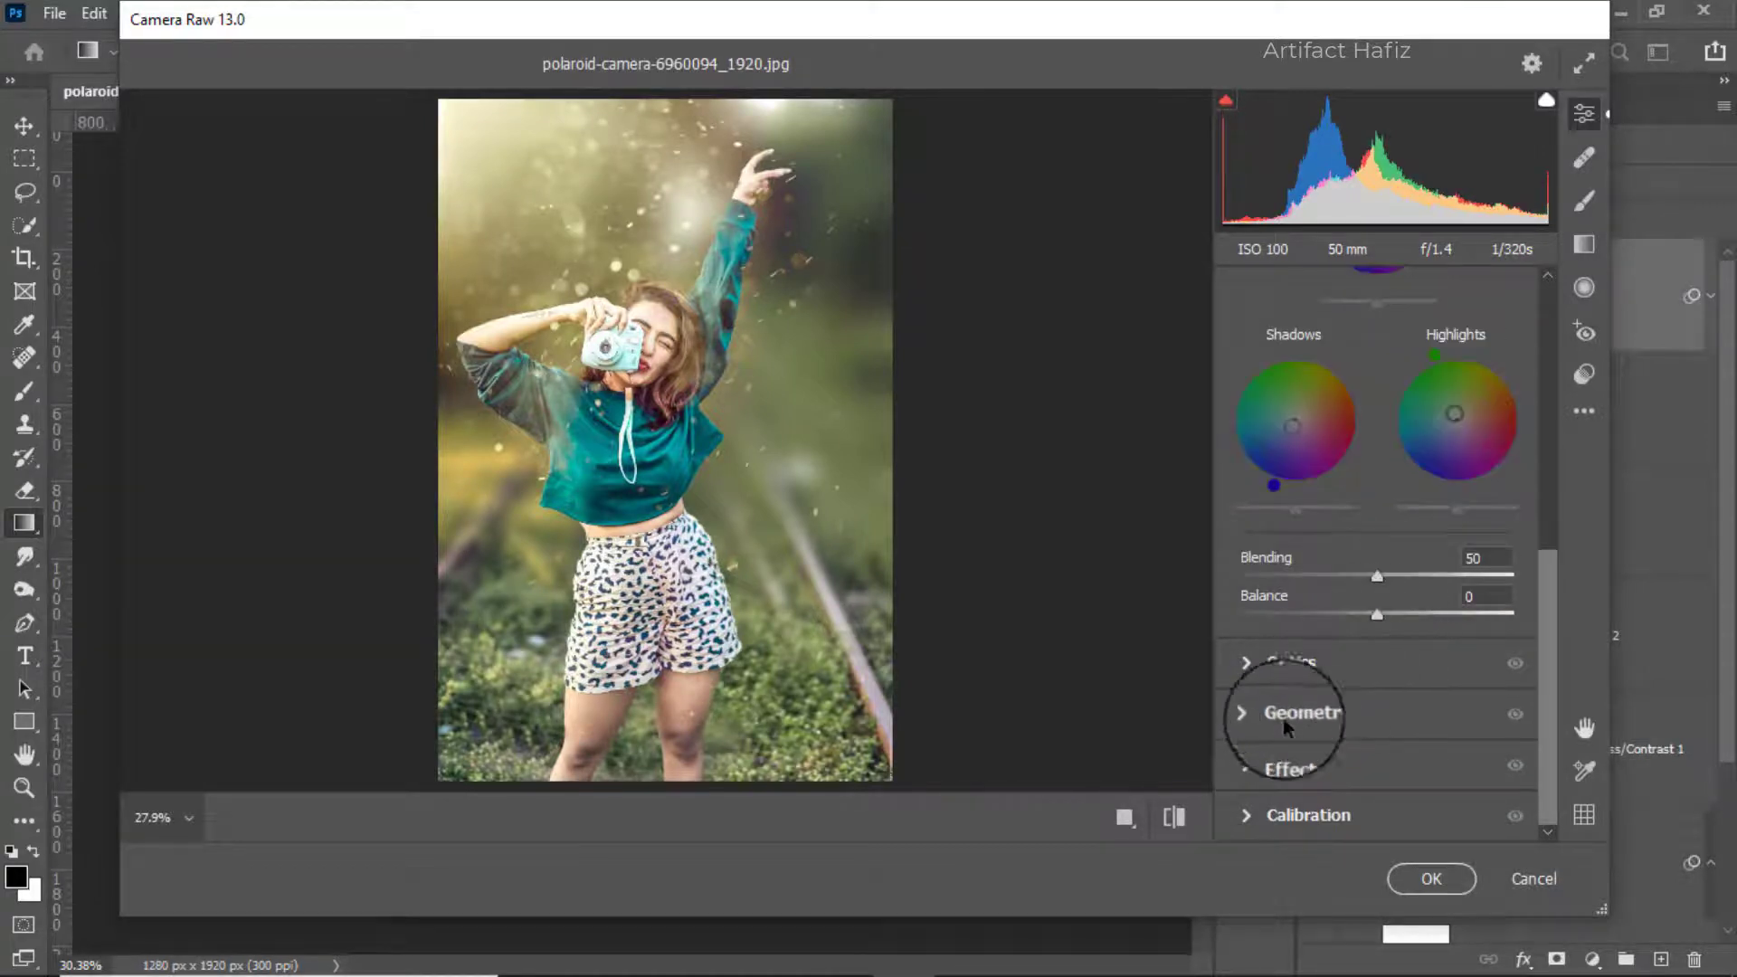
{"action": "left_click", "coordinate": [1273, 767]}
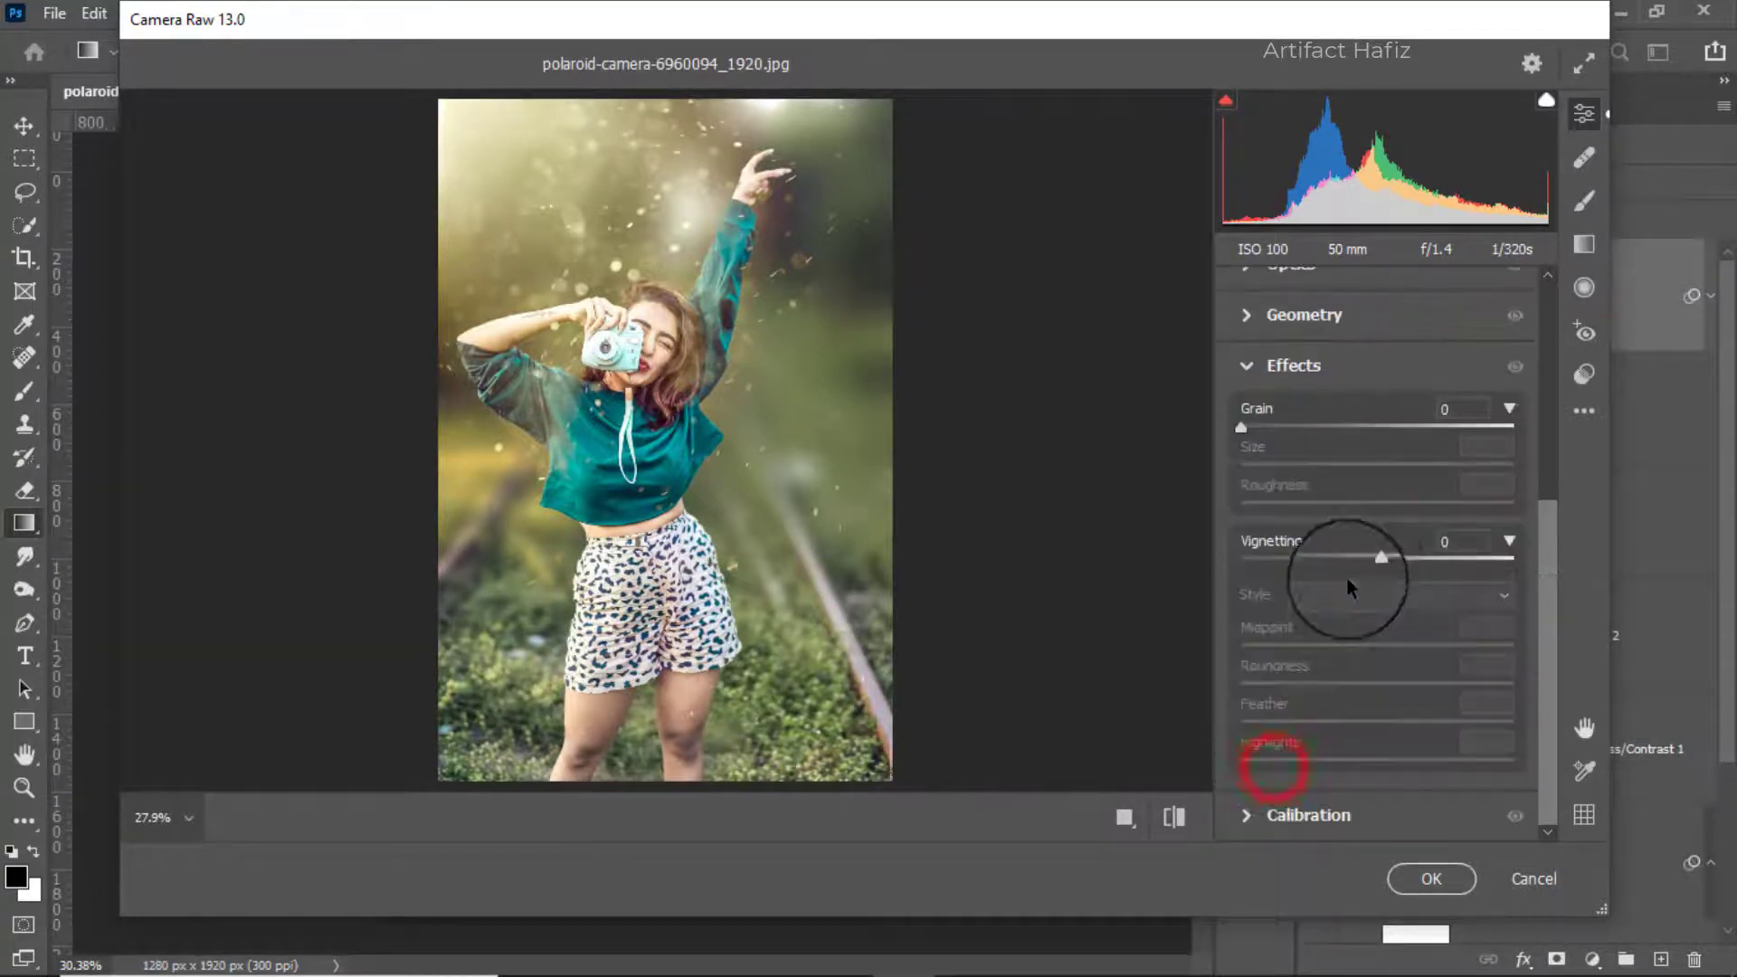
{"action": "left_click_drag", "start_coordinate": [1376, 558], "coordinate": [1377, 563]}
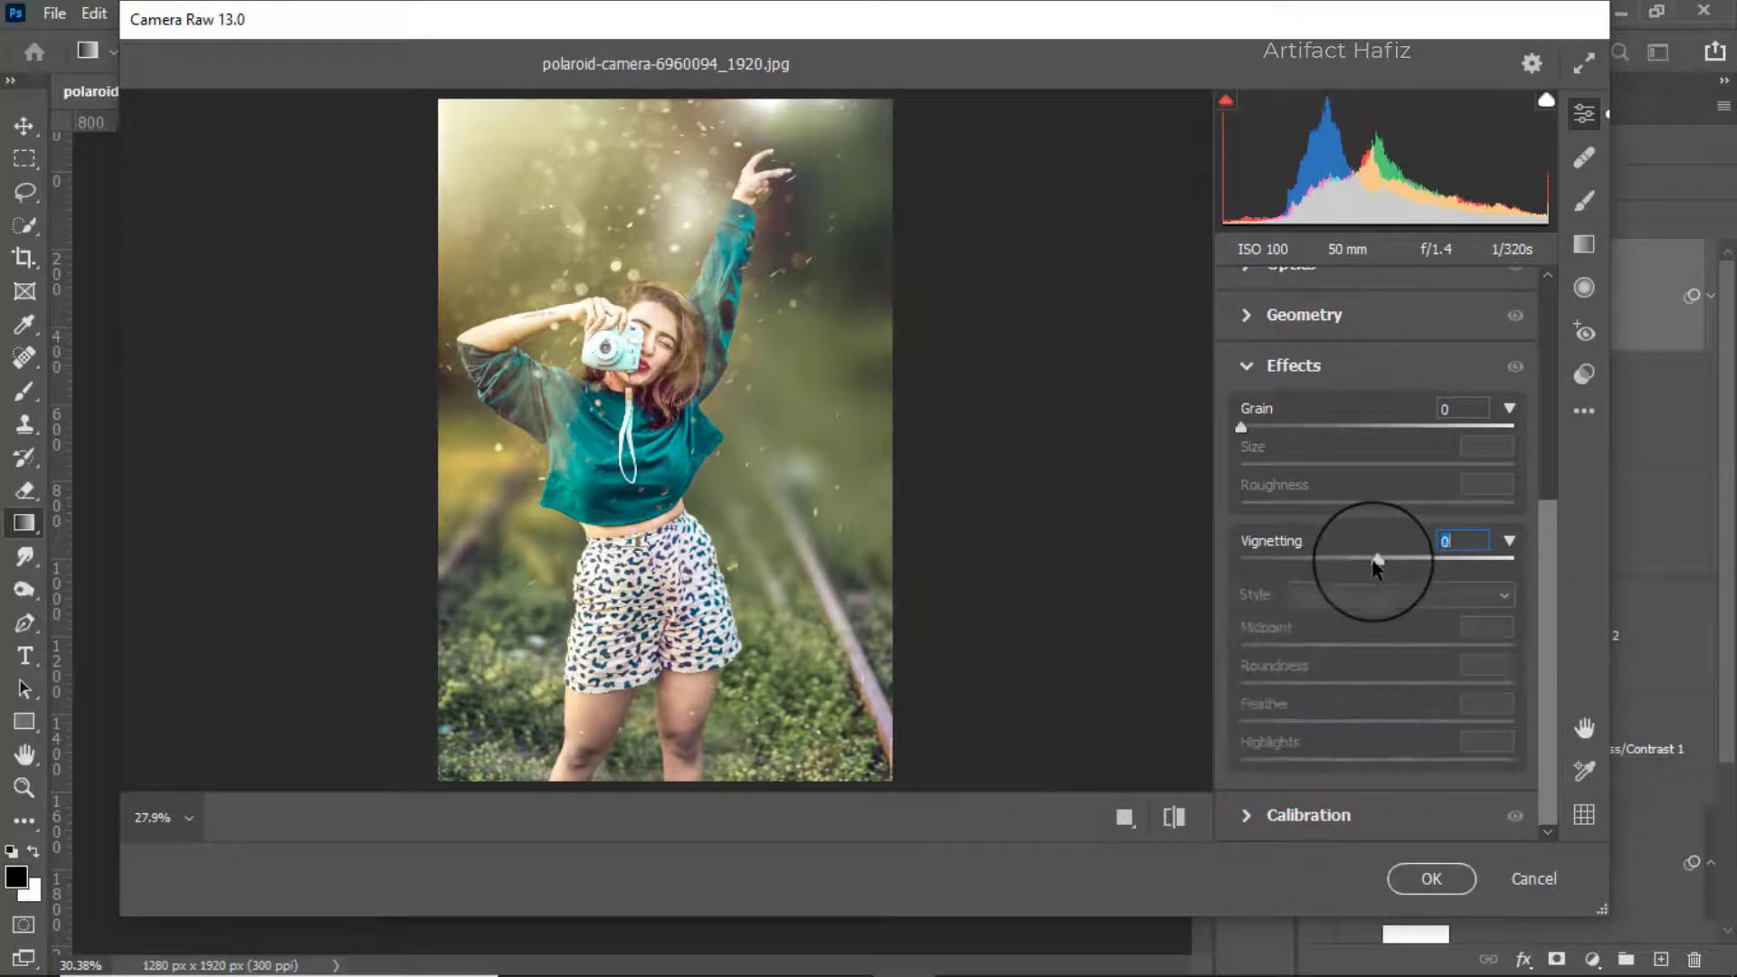
Step: Set the Calibration saturation to Green Primary +59, Red Primary -9 and Blue Primary -8
{"action": "left_click", "coordinate": [1278, 815]}
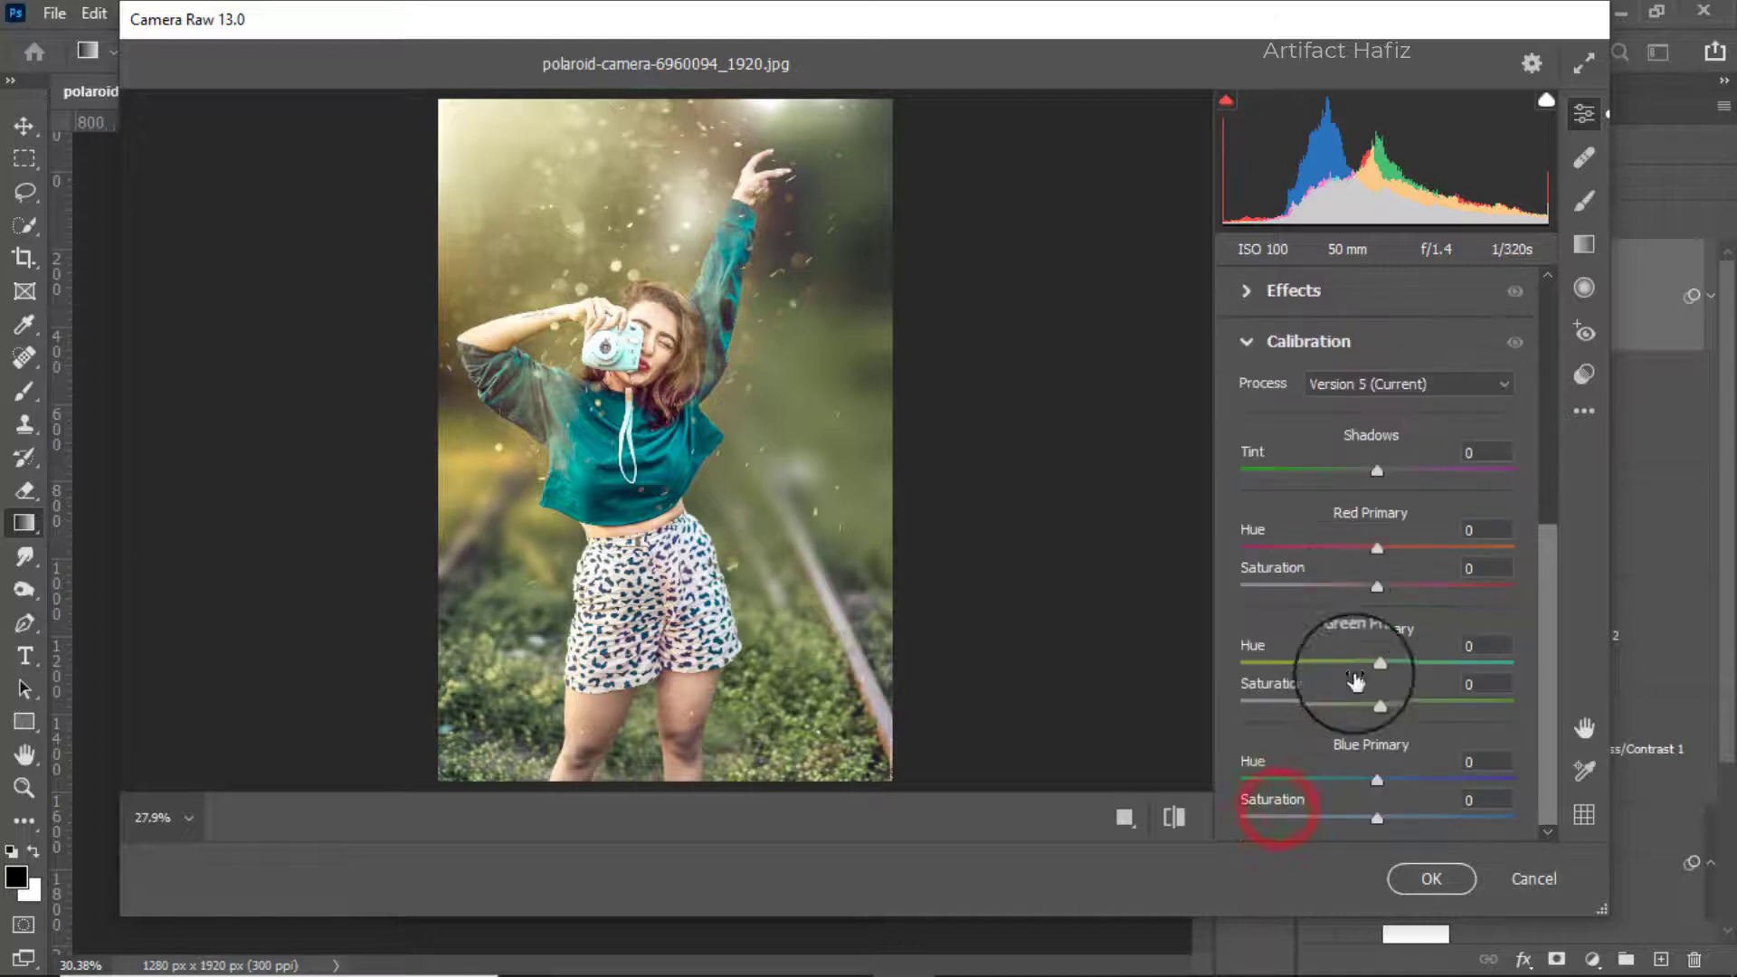
{"action": "left_click_drag", "start_coordinate": [1377, 704], "coordinate": [1452, 702]}
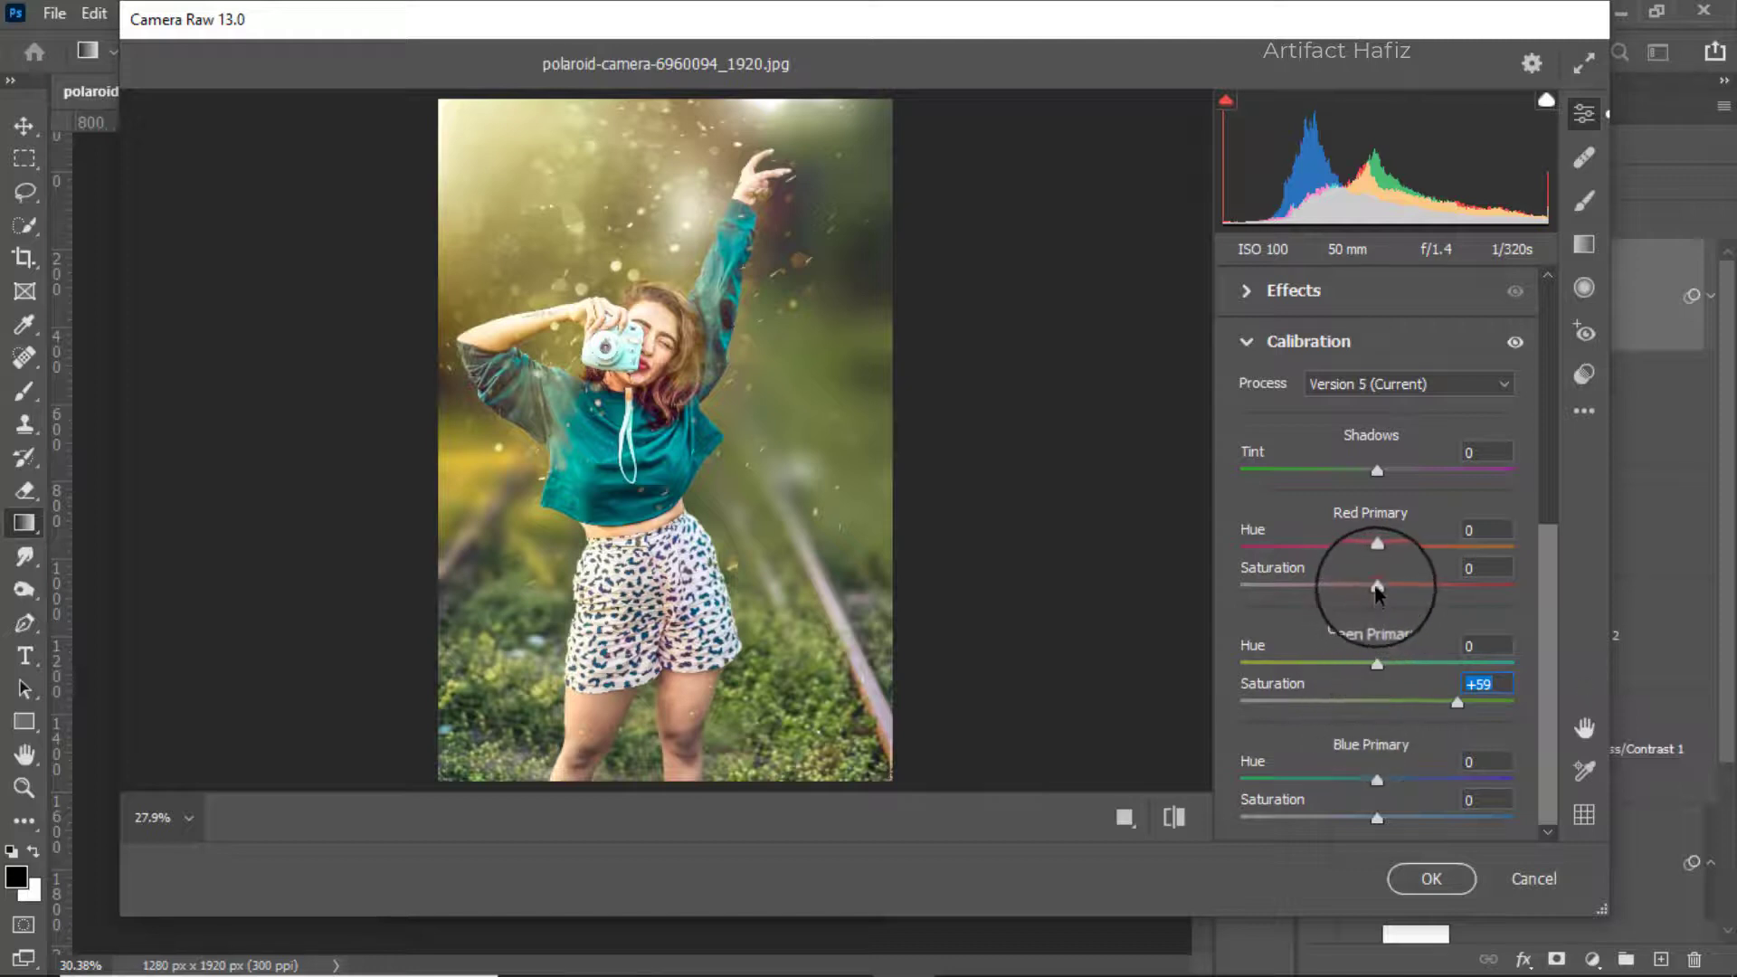
{"action": "left_click_drag", "start_coordinate": [1377, 583], "coordinate": [1364, 590]}
{"action": "left_click_drag", "start_coordinate": [1377, 817], "coordinate": [1368, 819]}
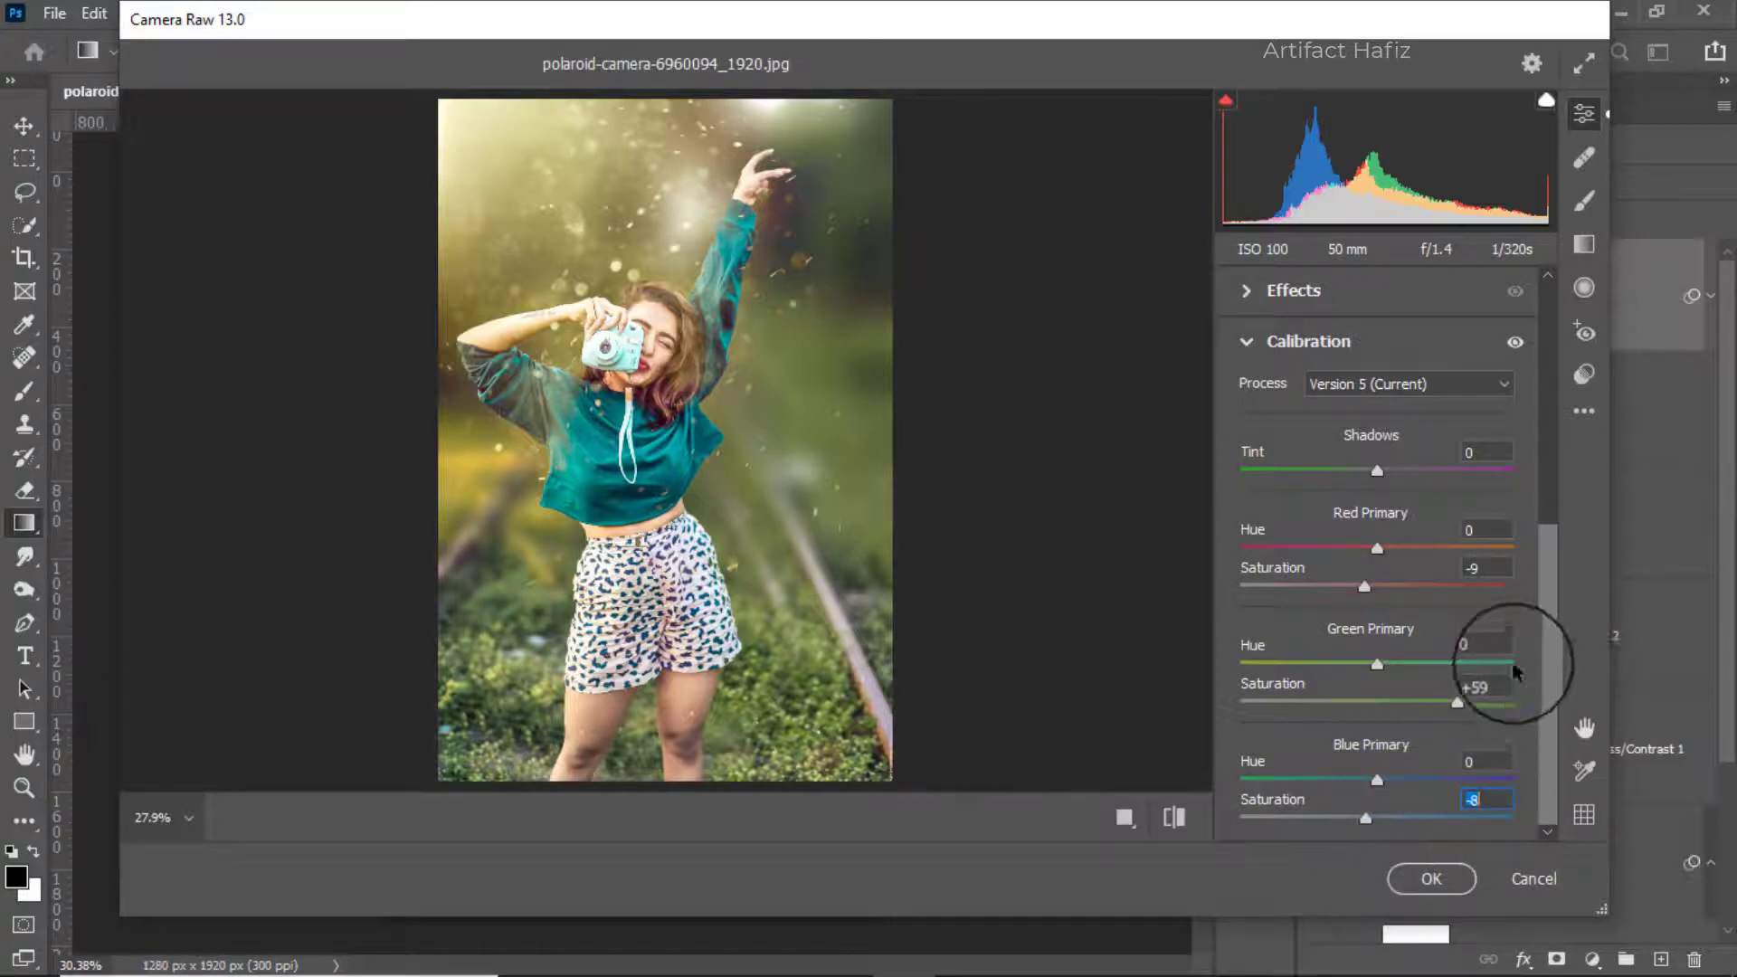
Step: Reset the Graduated Filter's Exposure, Highlights, Shadows and Whites to 0
{"action": "left_click", "coordinate": [1585, 245]}
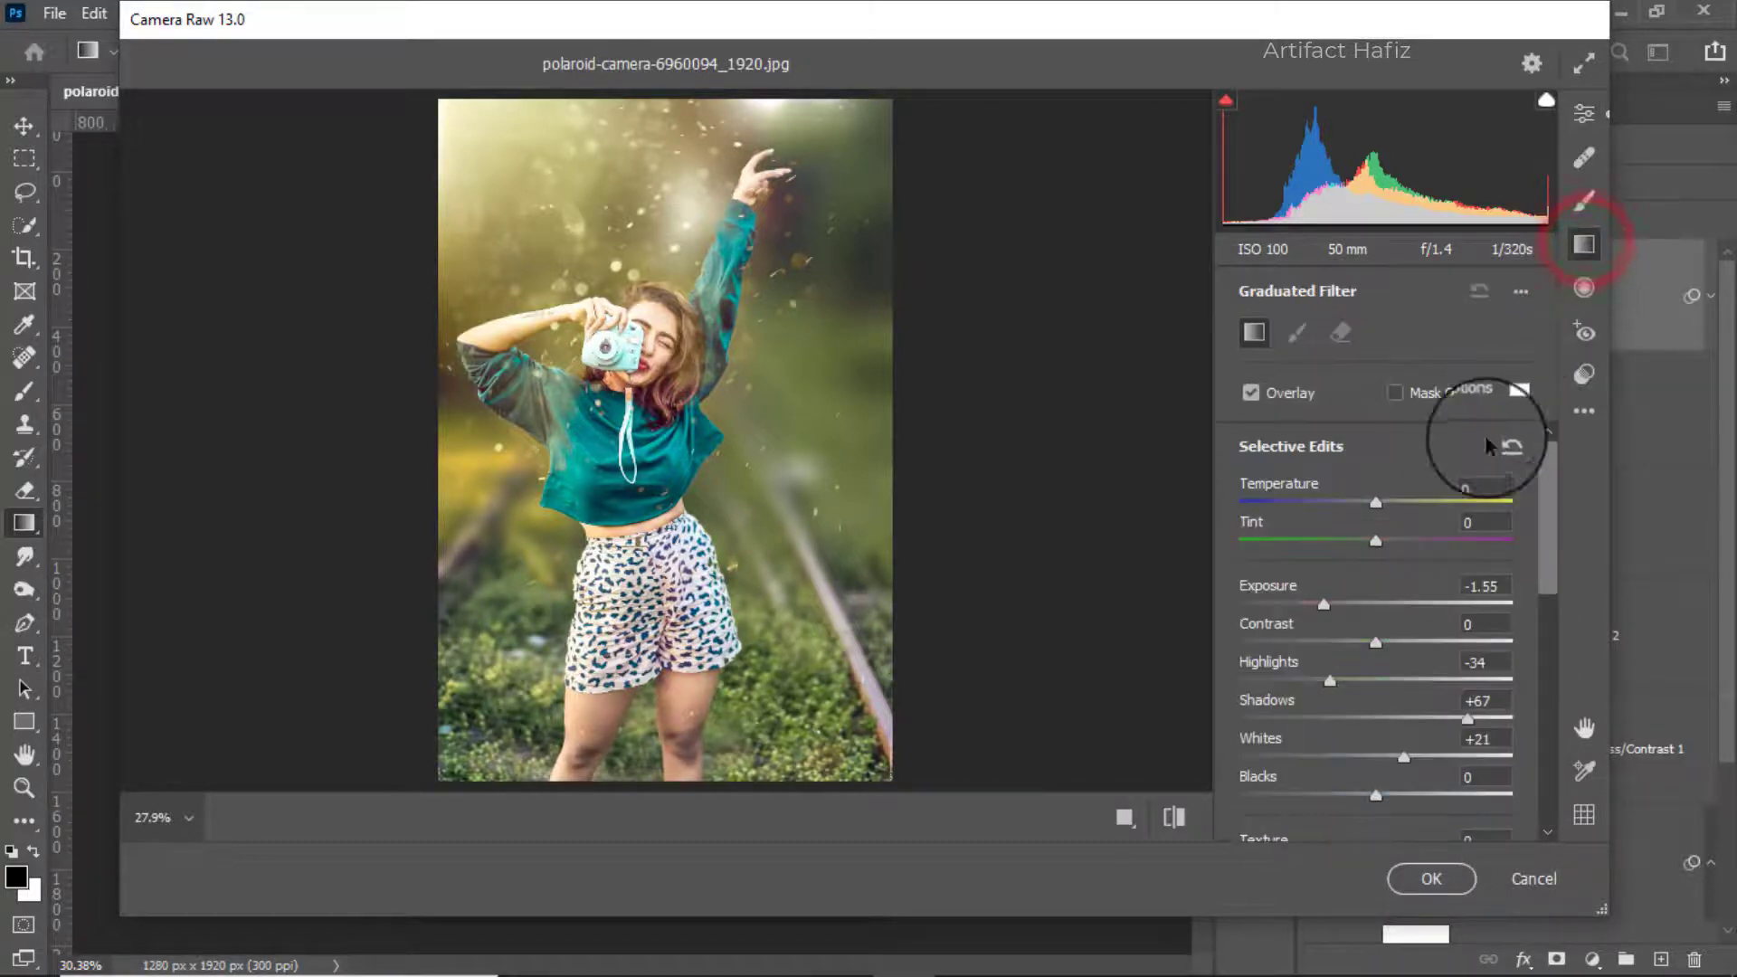
{"action": "double_click", "coordinate": [1323, 604]}
{"action": "double_click", "coordinate": [1328, 680]}
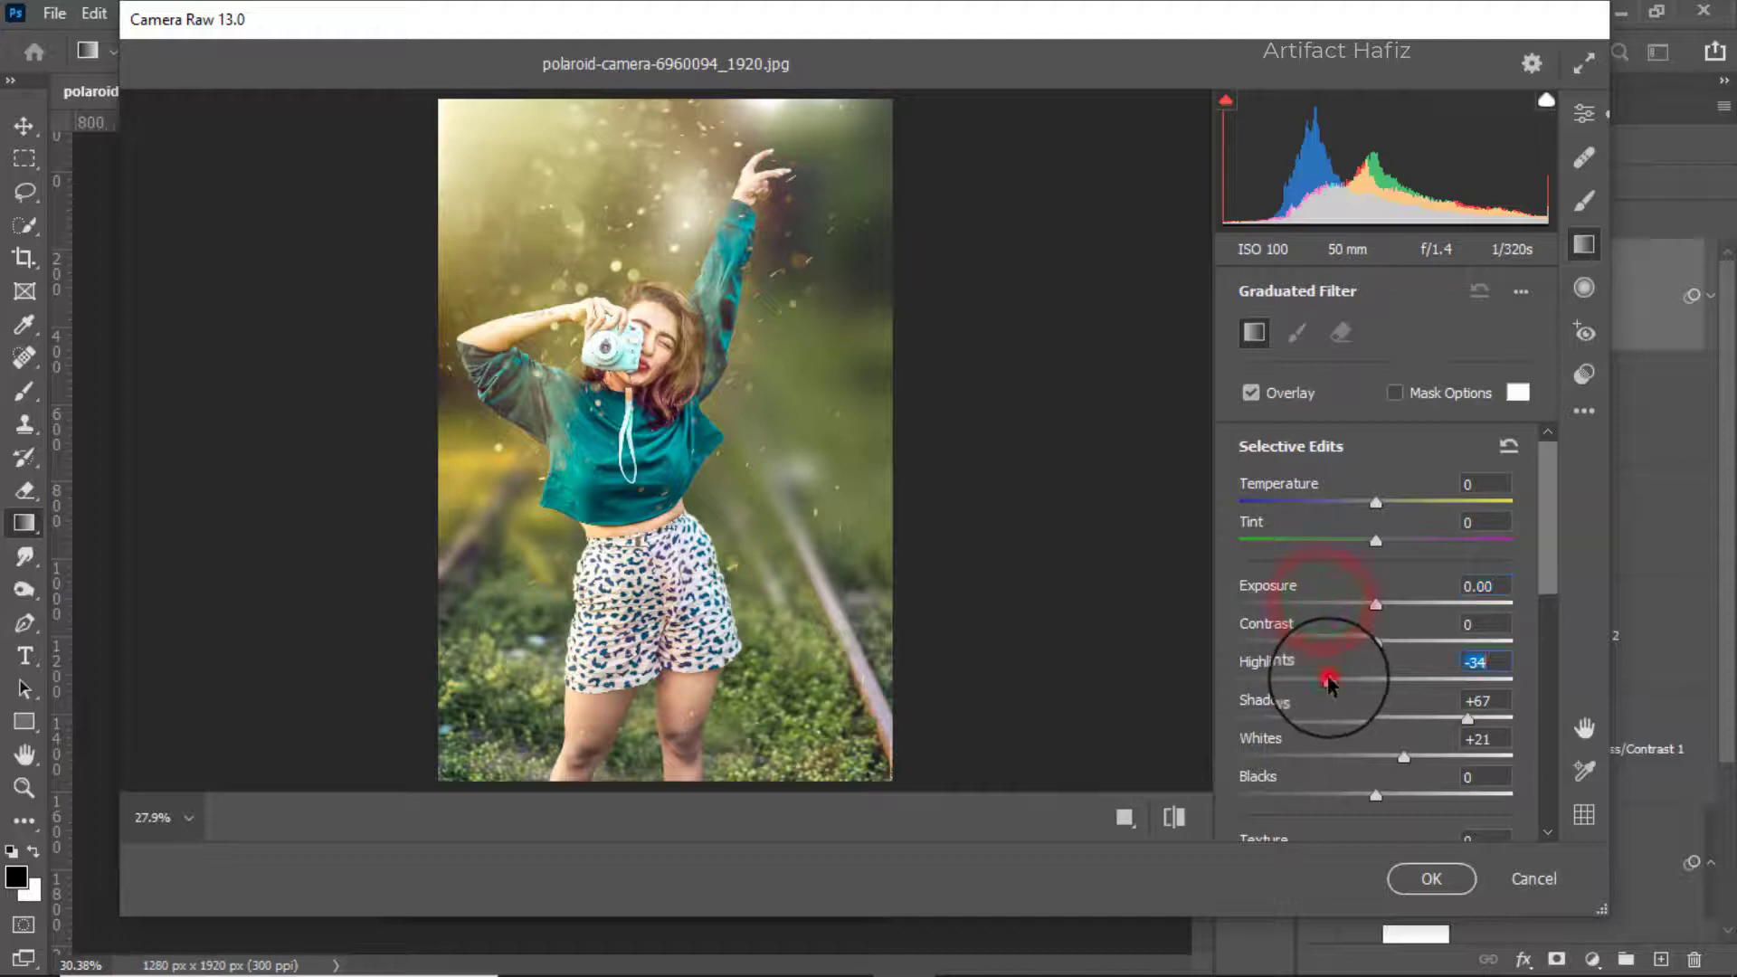
{"action": "double_click", "coordinate": [1465, 716]}
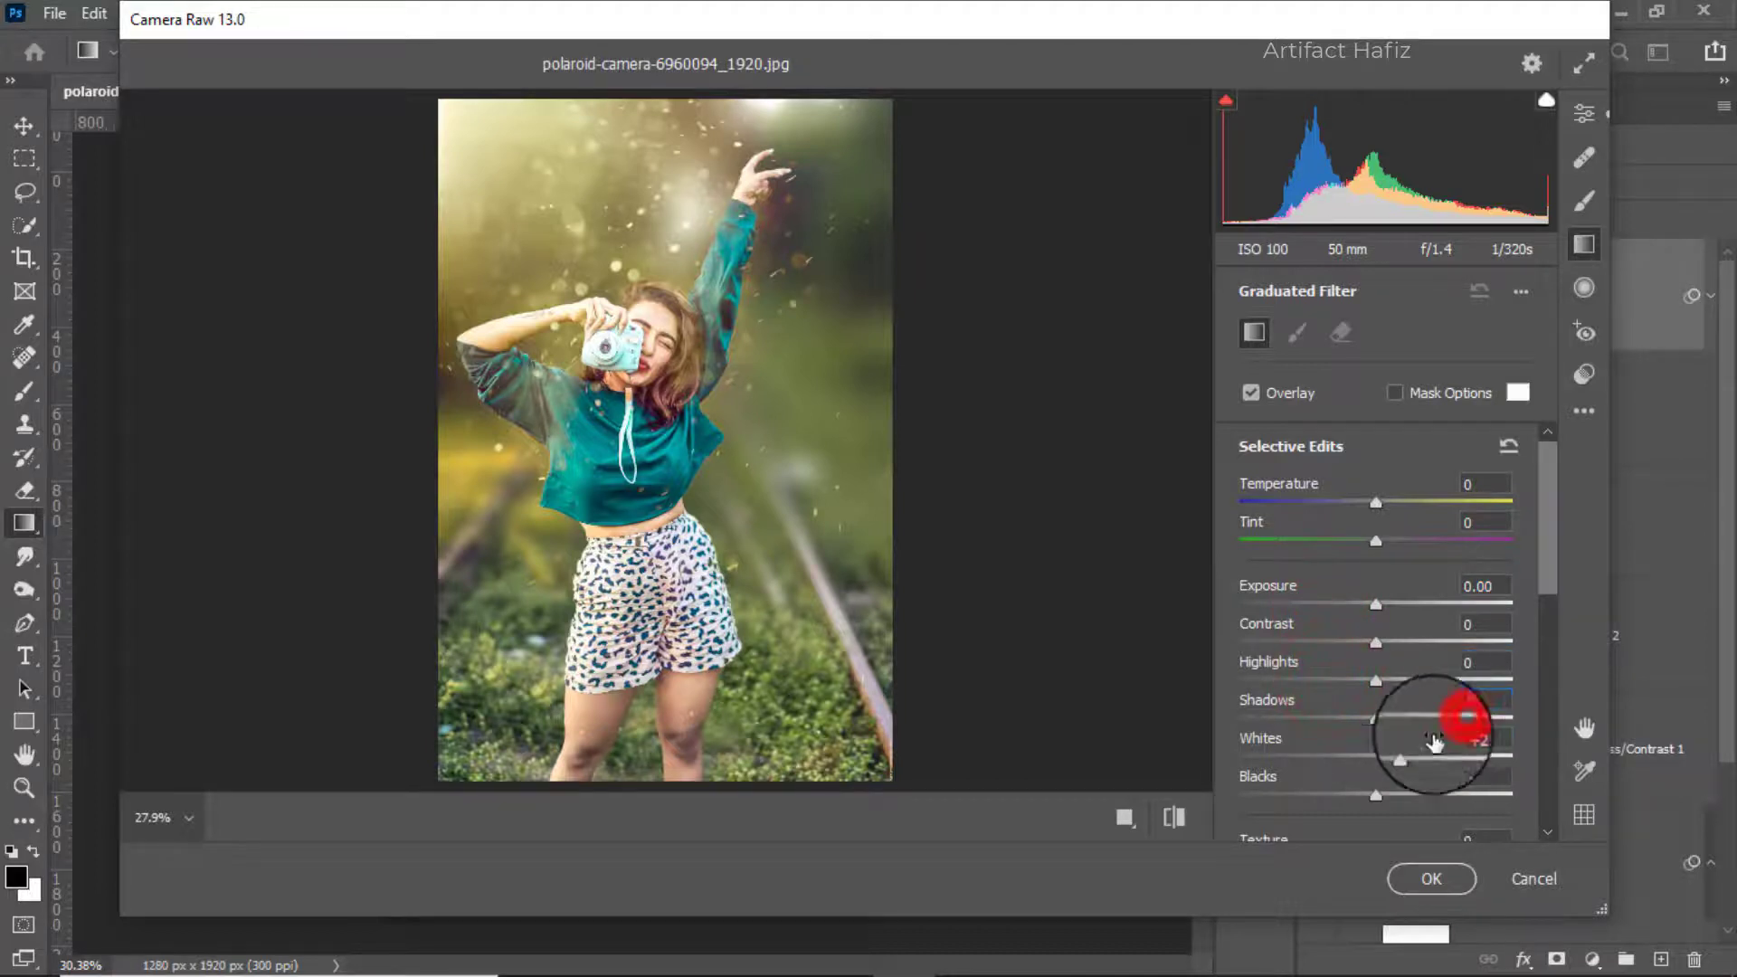
{"action": "scroll", "coordinate": [1385, 746], "scroll_direction": "down", "scroll_amount": 2}
{"action": "scroll", "coordinate": [1342, 718], "scroll_direction": "up", "scroll_amount": 2}
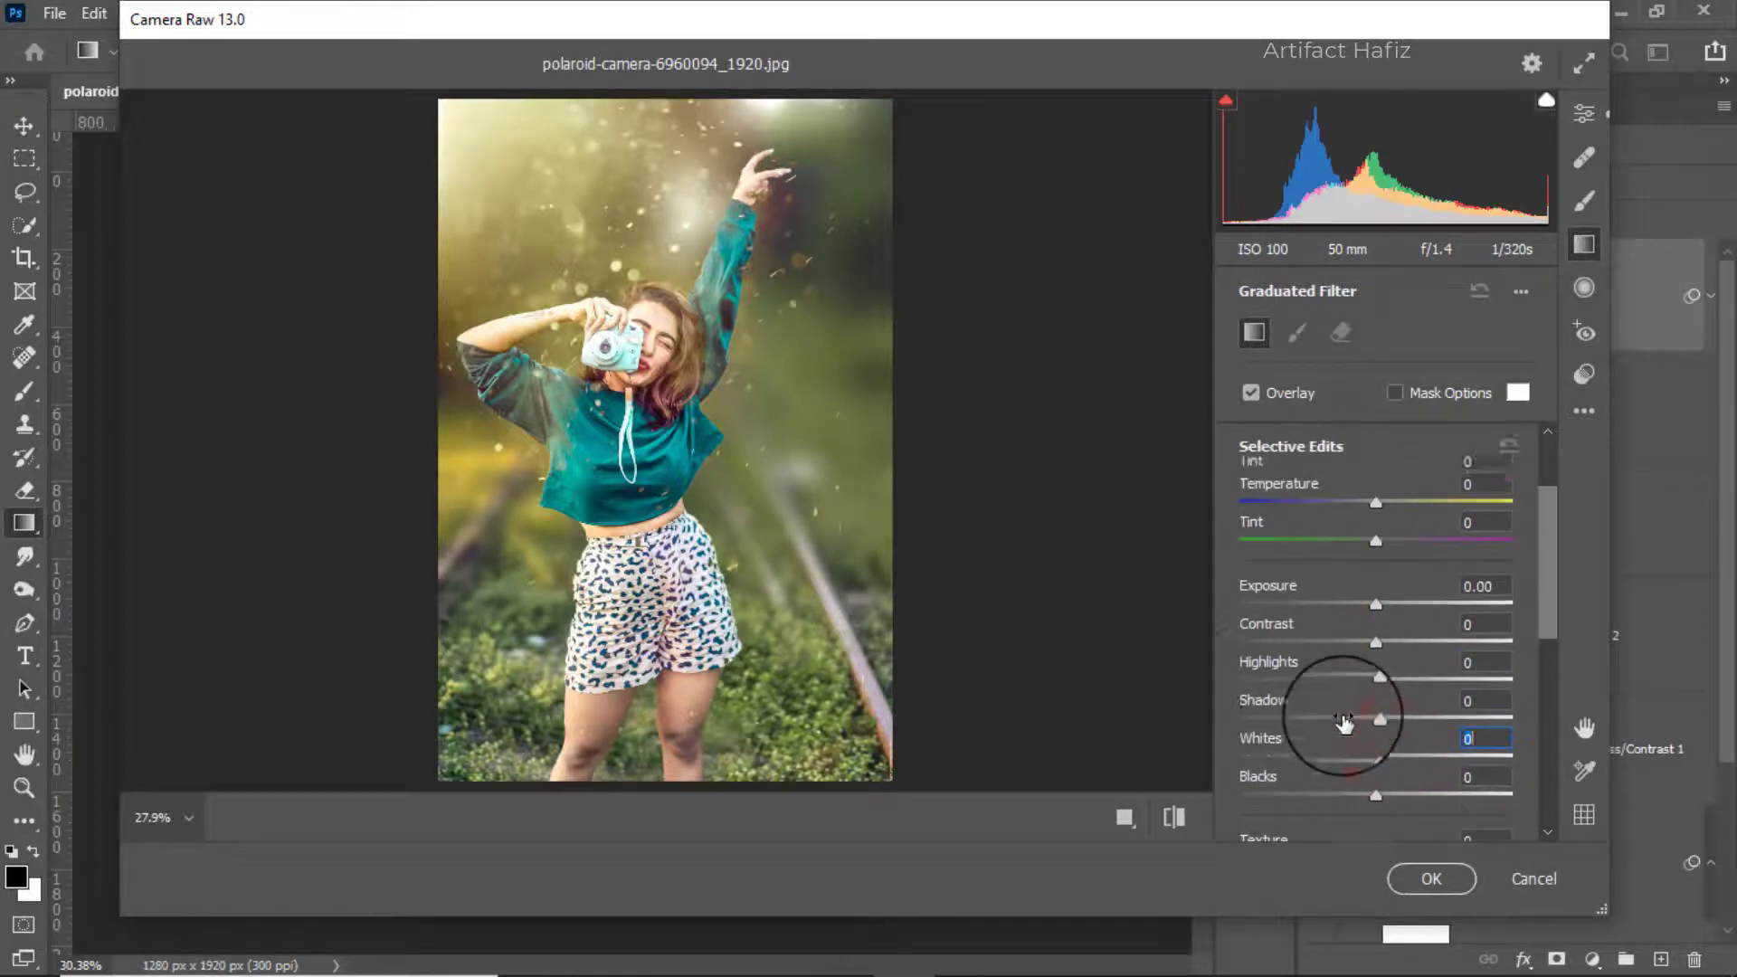
Step: Draw a graduated filter from the photo's bottom edge up to the woman's waist, with Exposure -3.00, Shadows +29 and Blacks +15
{"action": "left_click_drag", "start_coordinate": [658, 780], "coordinate": [664, 482]}
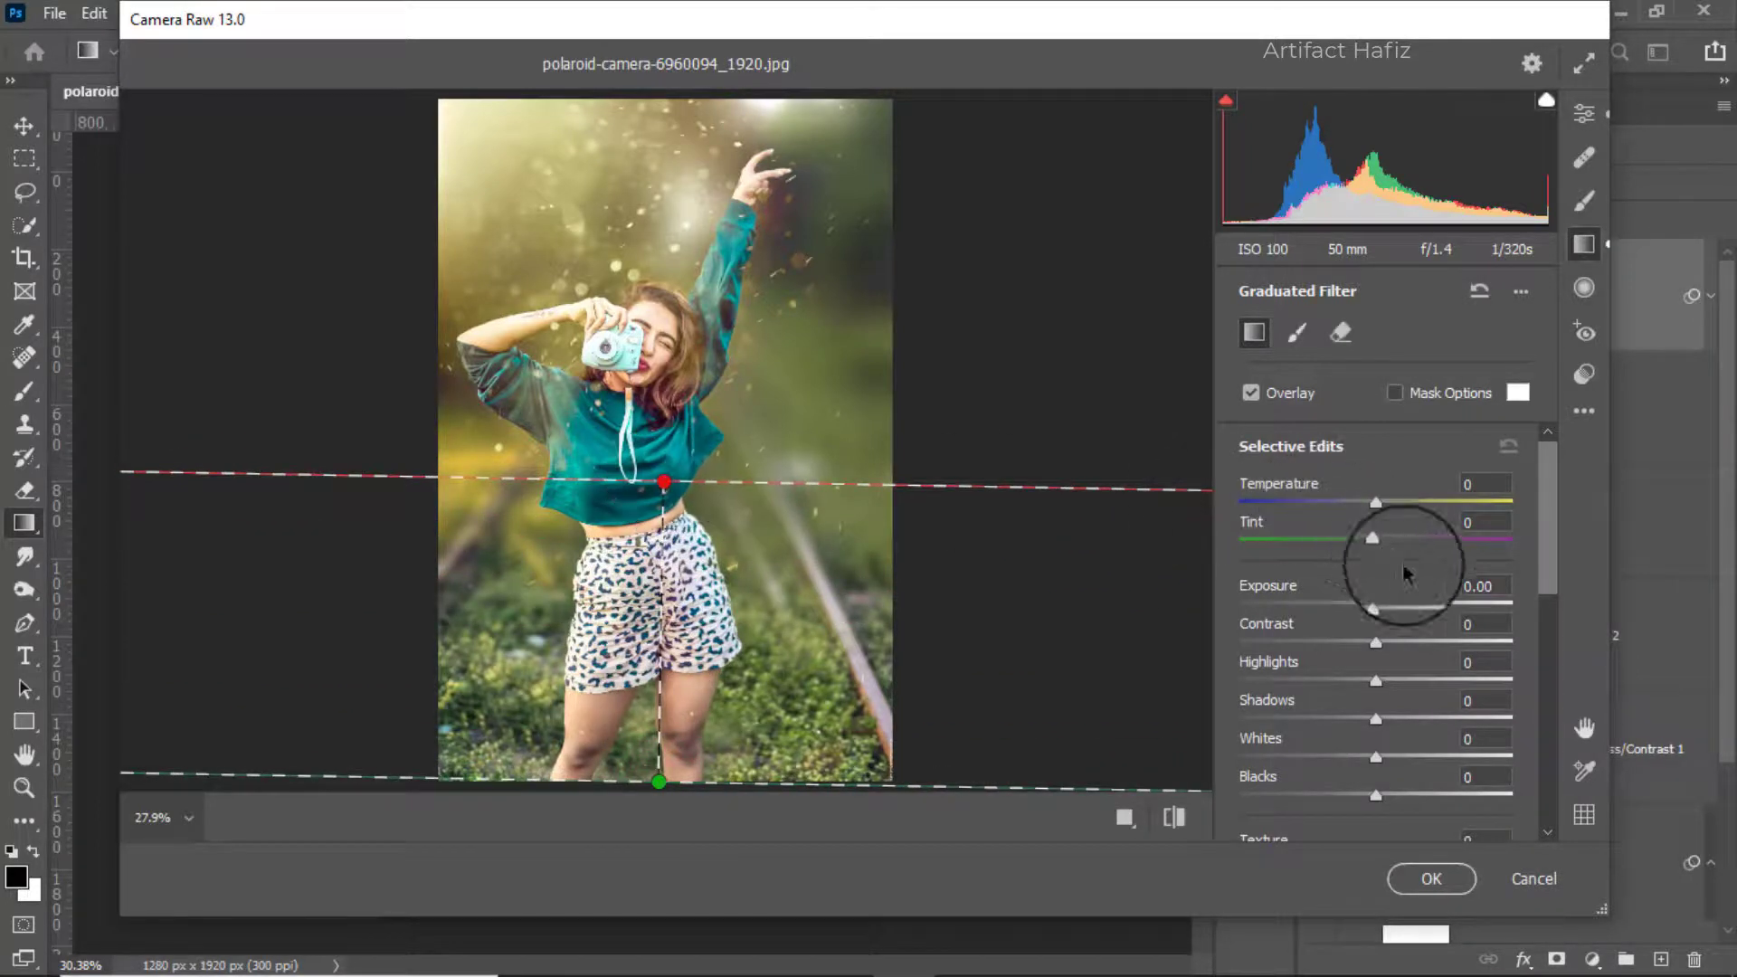
{"action": "left_click_drag", "start_coordinate": [1380, 609], "coordinate": [1305, 611]}
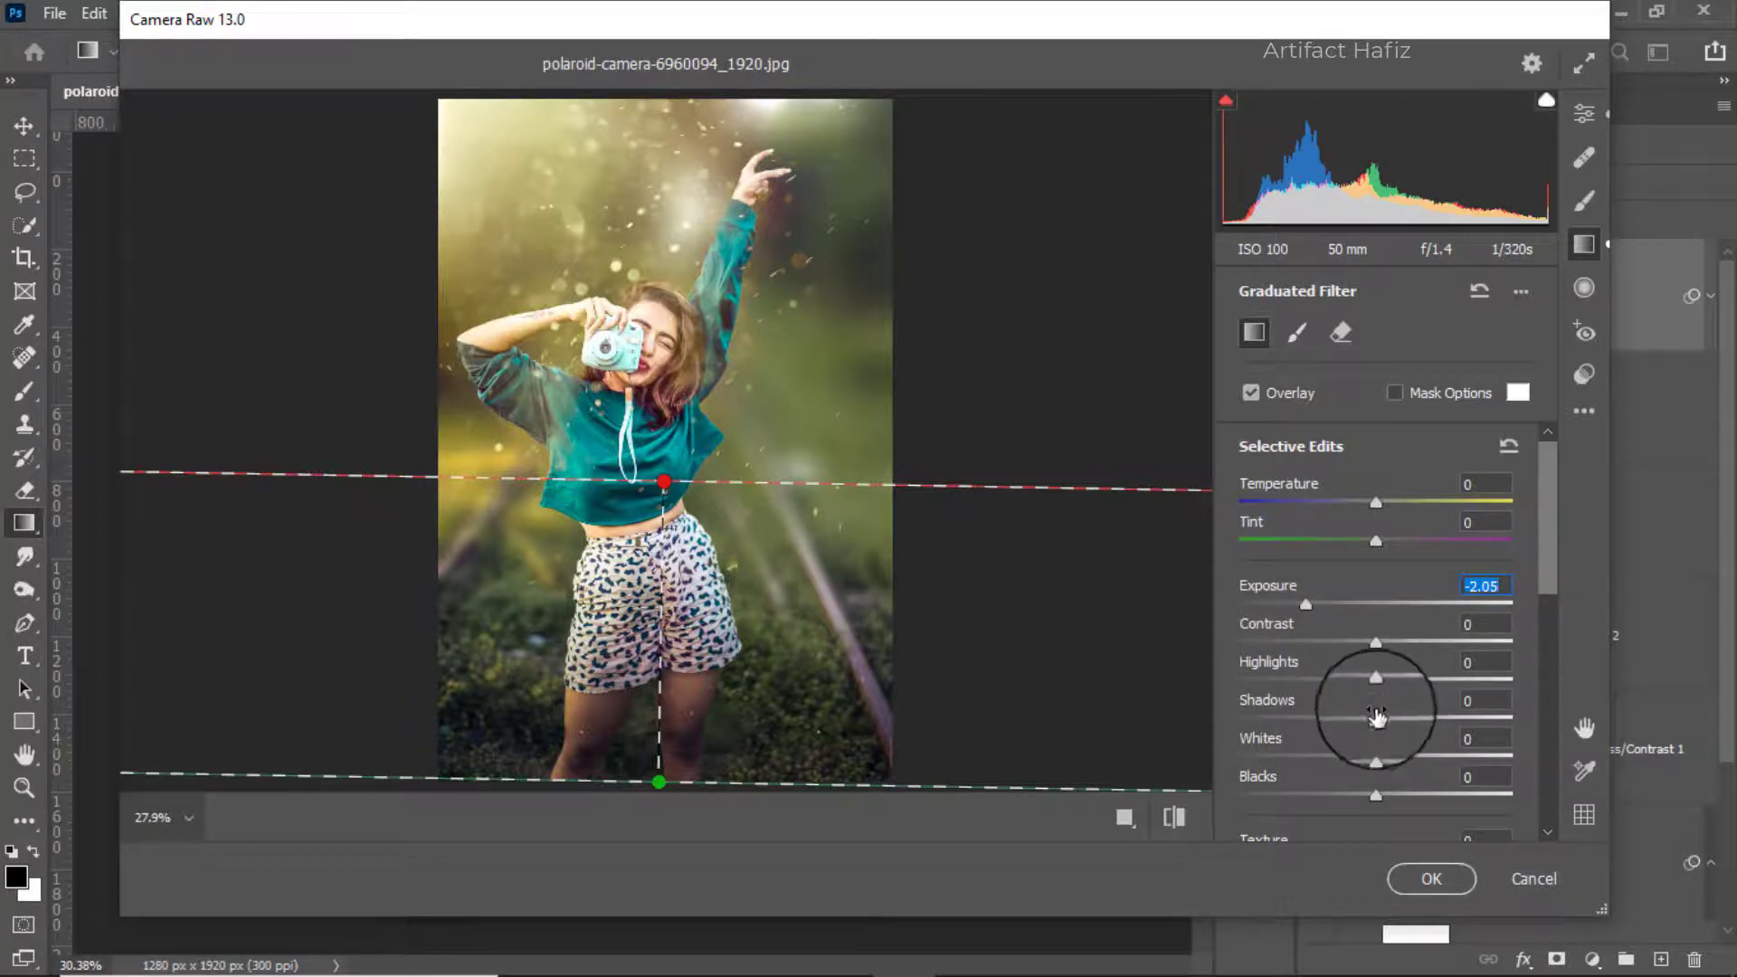
{"action": "left_click_drag", "start_coordinate": [1375, 721], "coordinate": [1418, 721]}
{"action": "mouse_move", "coordinate": [1377, 796]}
{"action": "left_mouse_down"}
{"action": "mouse_move", "coordinate": [1485, 784]}
{"action": "mouse_move", "coordinate": [1399, 802]}
{"action": "left_mouse_up"}
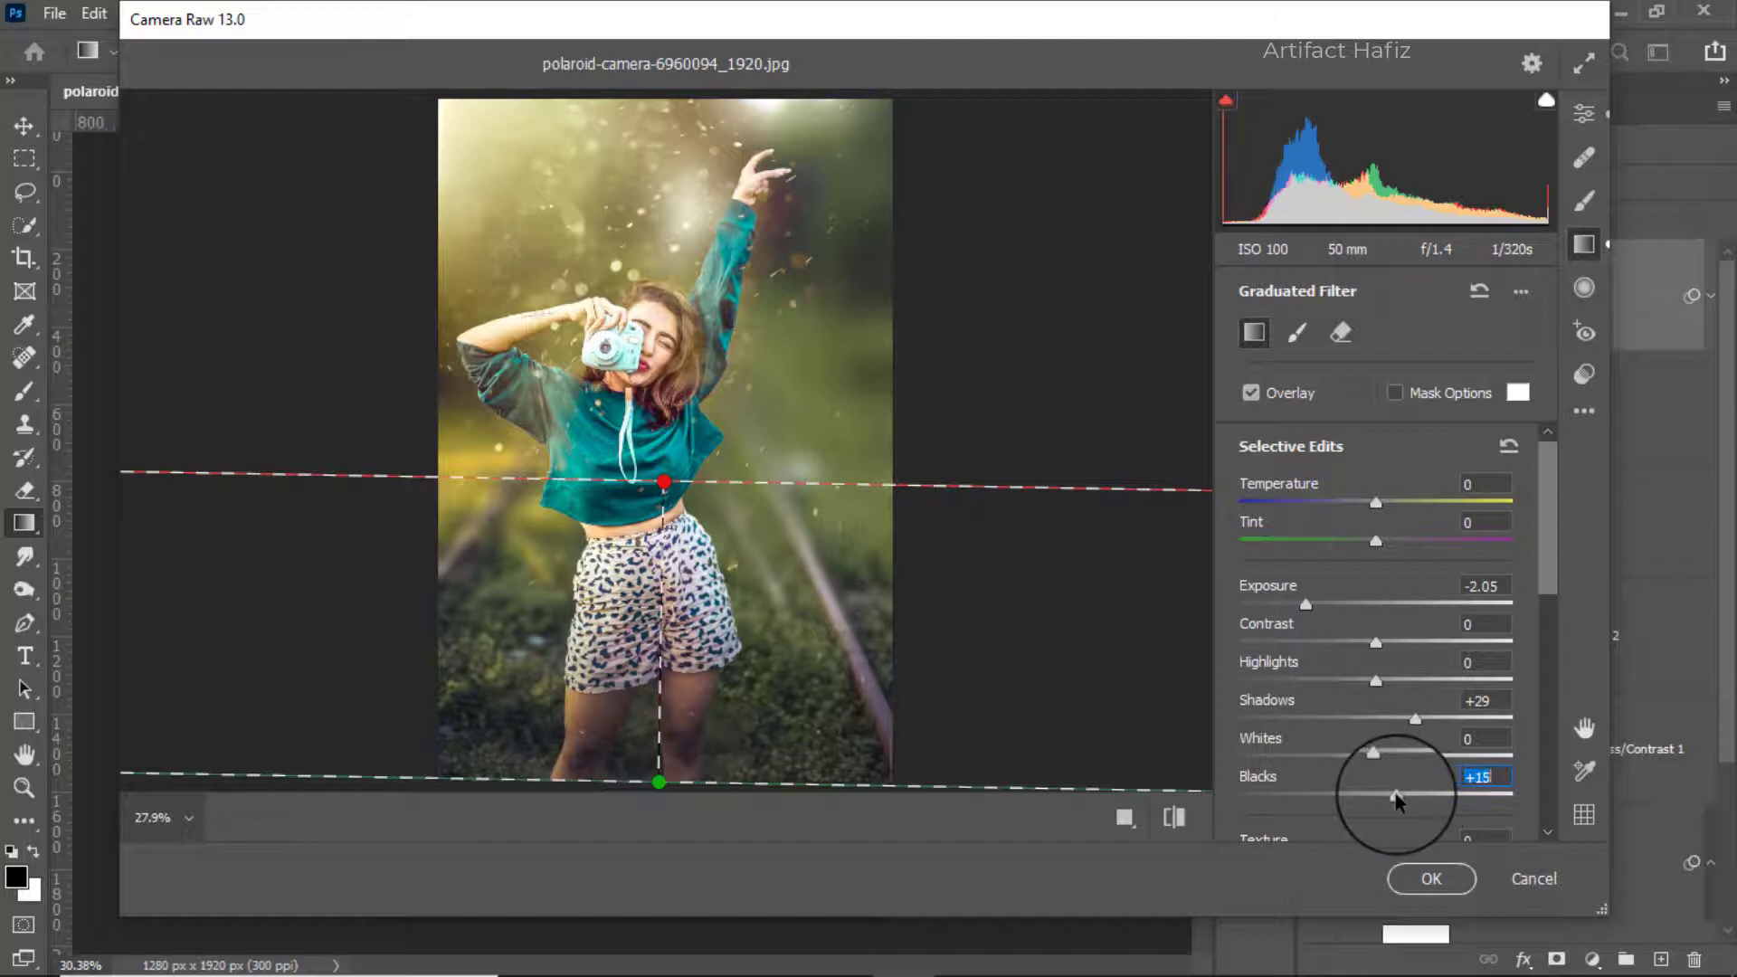
{"action": "left_click_drag", "start_coordinate": [1308, 603], "coordinate": [1273, 605]}
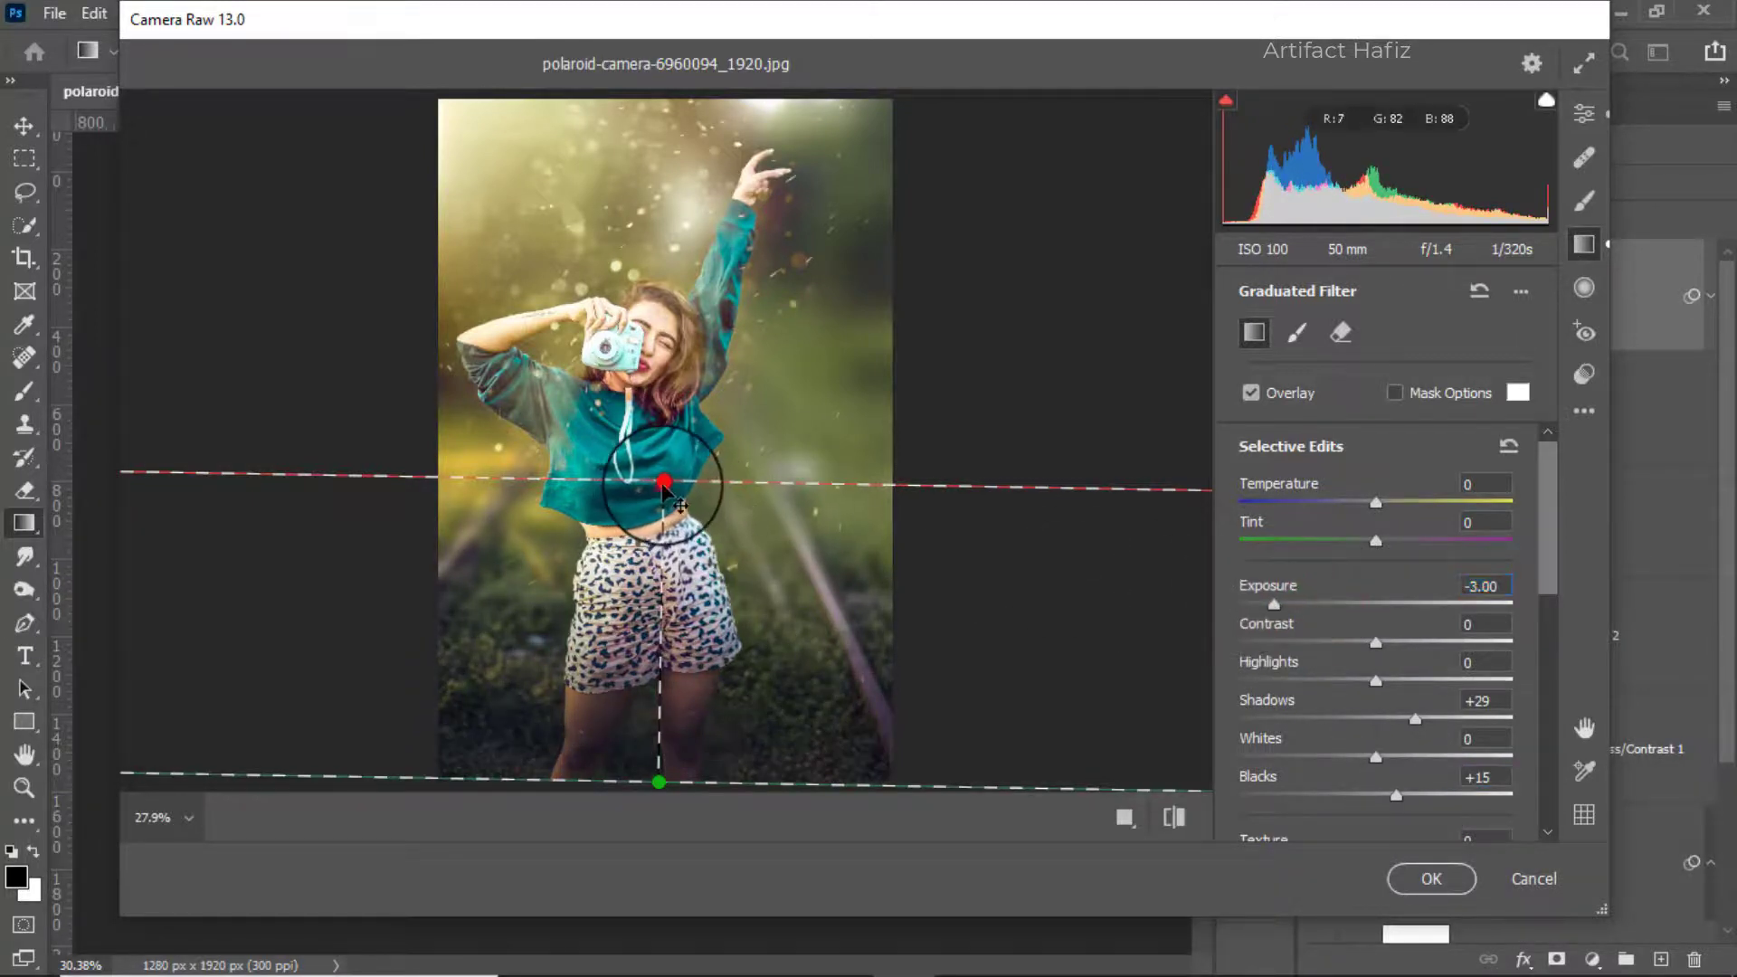
Step: Extend and tilt the graduated filter up toward the area beside the woman's raised arm, and set its Exposure to -1.85 and Shadows to +14
{"action": "left_click_drag", "start_coordinate": [663, 484], "coordinate": [781, 405]}
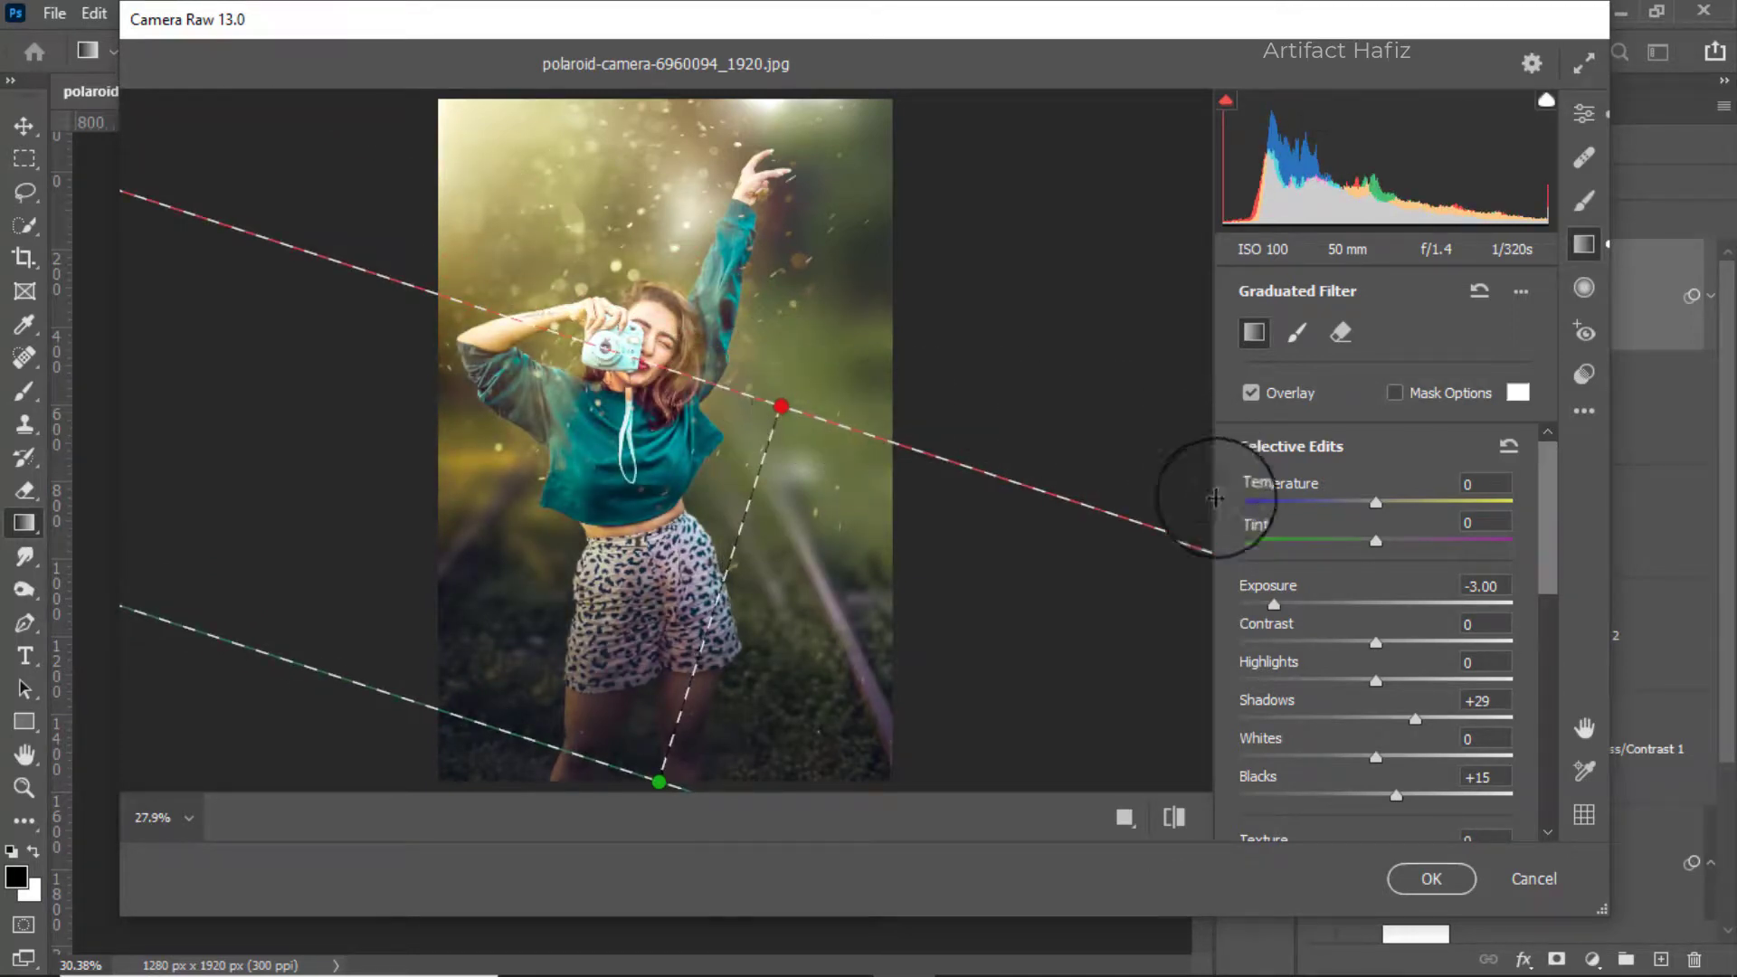
{"action": "left_click_drag", "start_coordinate": [1275, 603], "coordinate": [1316, 604]}
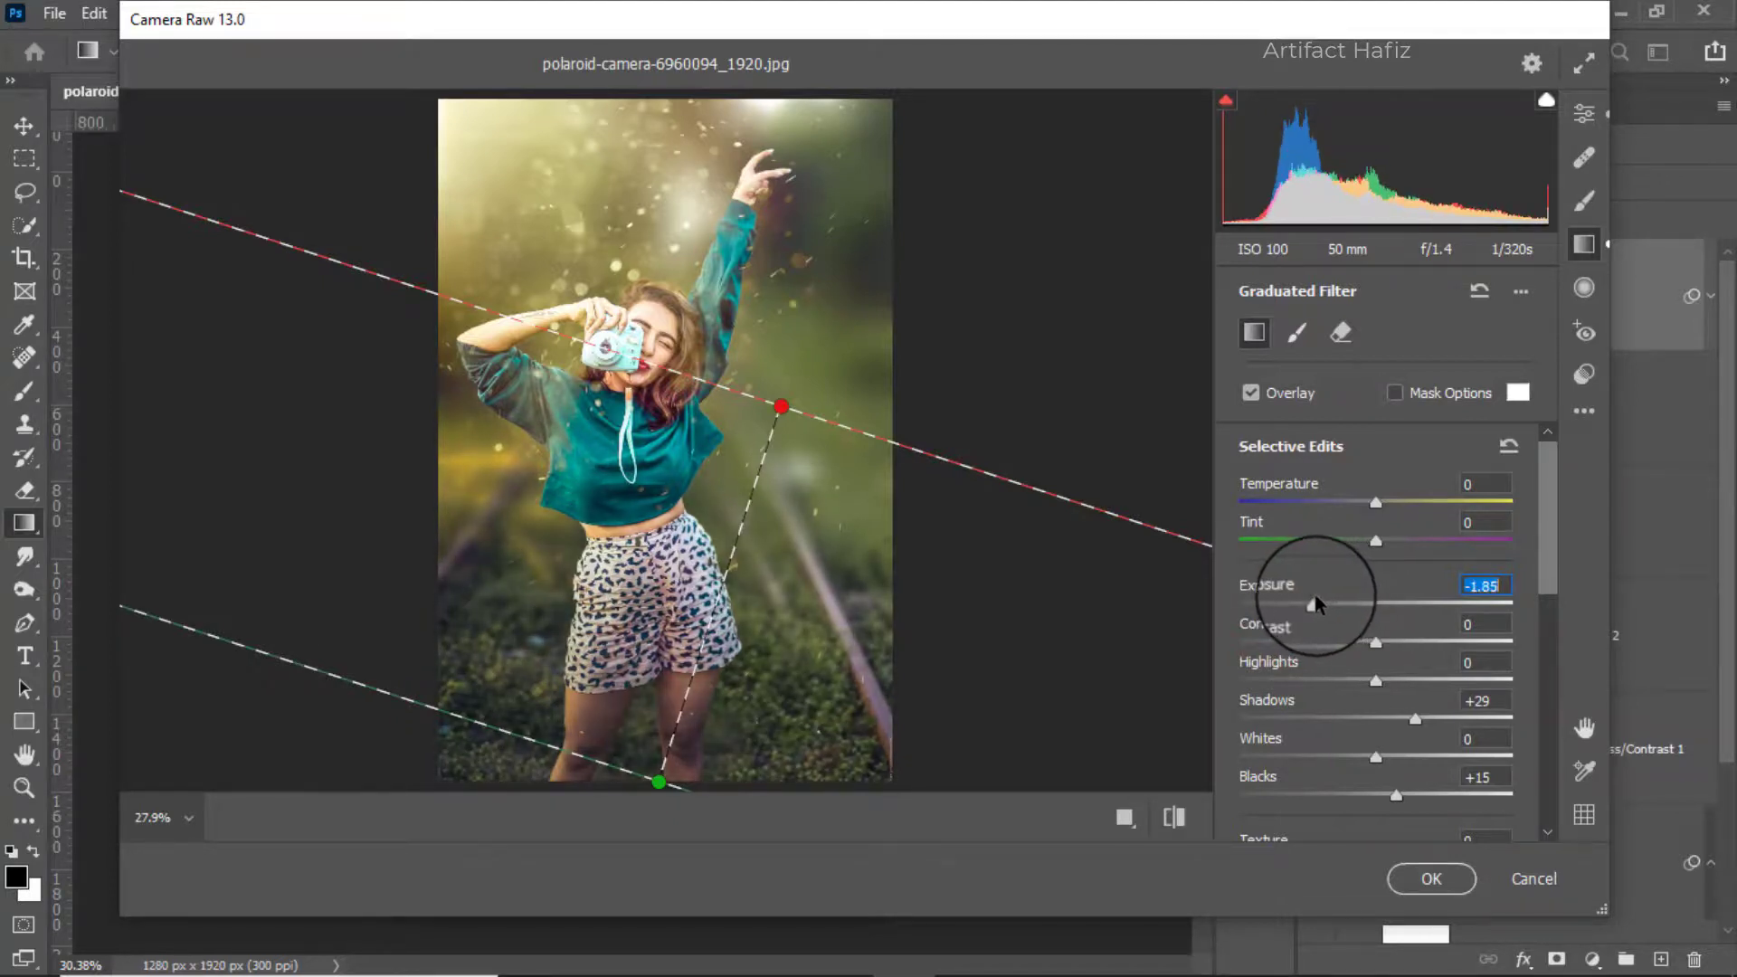
{"action": "double_click", "coordinate": [1416, 718]}
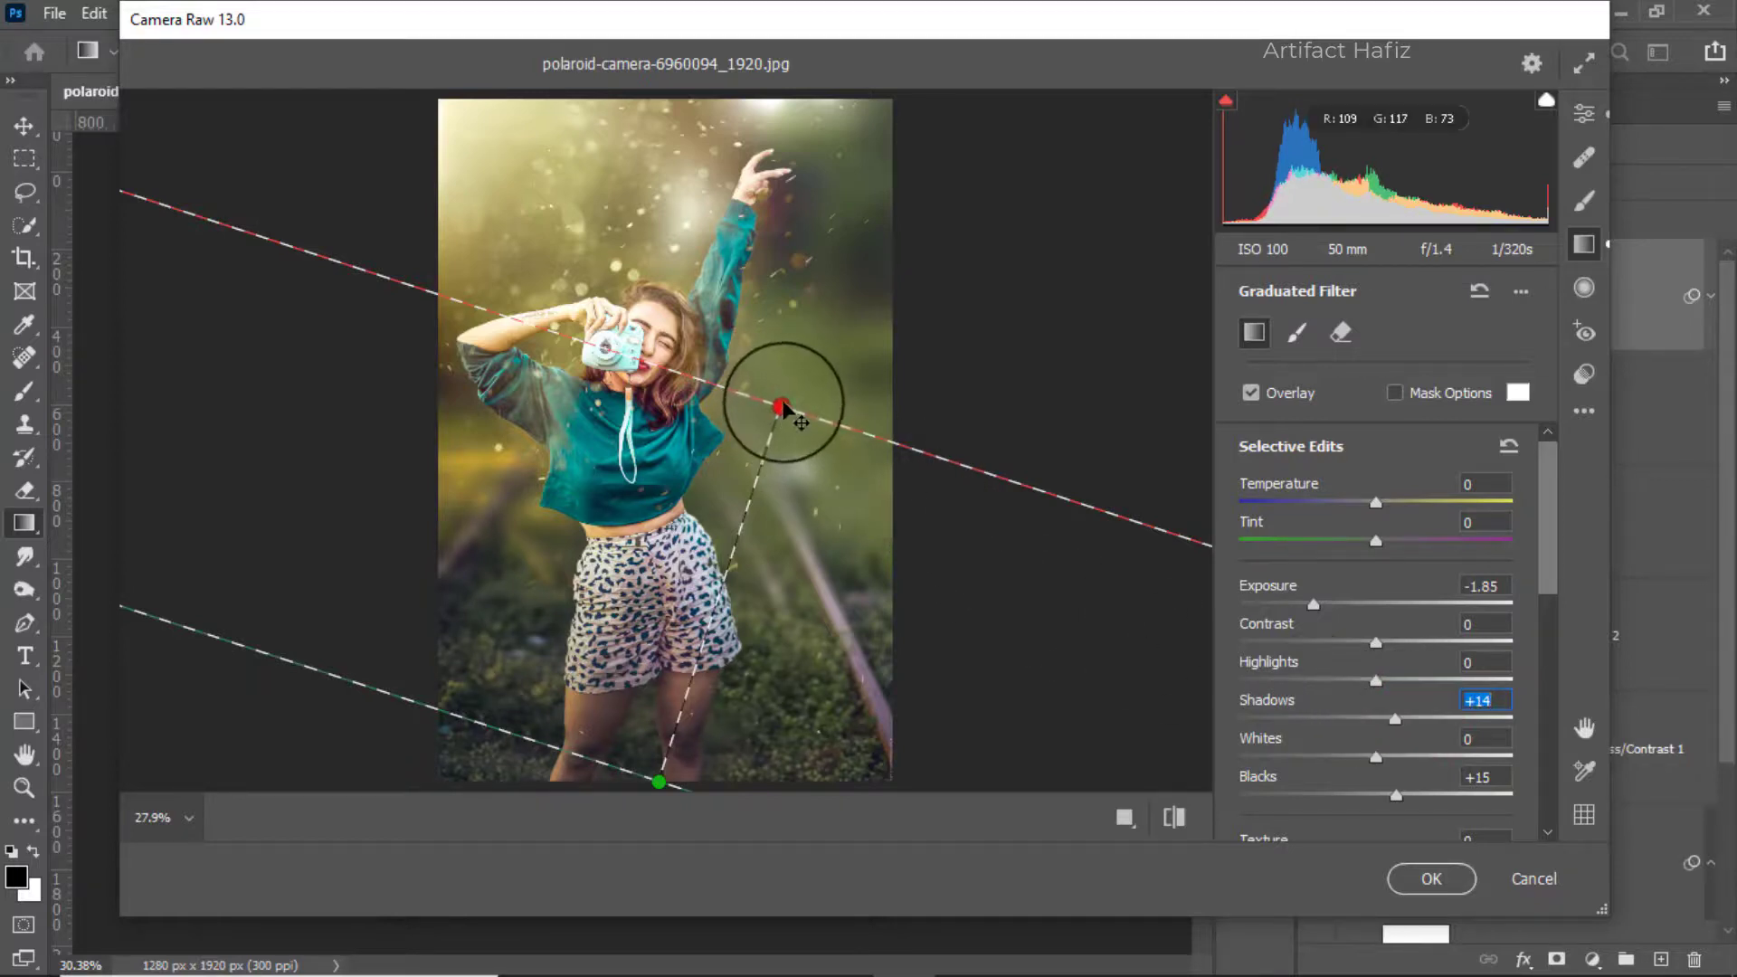
{"action": "mouse_move", "coordinate": [781, 406]}
{"action": "left_mouse_down"}
{"action": "mouse_move", "coordinate": [797, 361]}
{"action": "mouse_move", "coordinate": [781, 412]}
{"action": "left_mouse_up"}
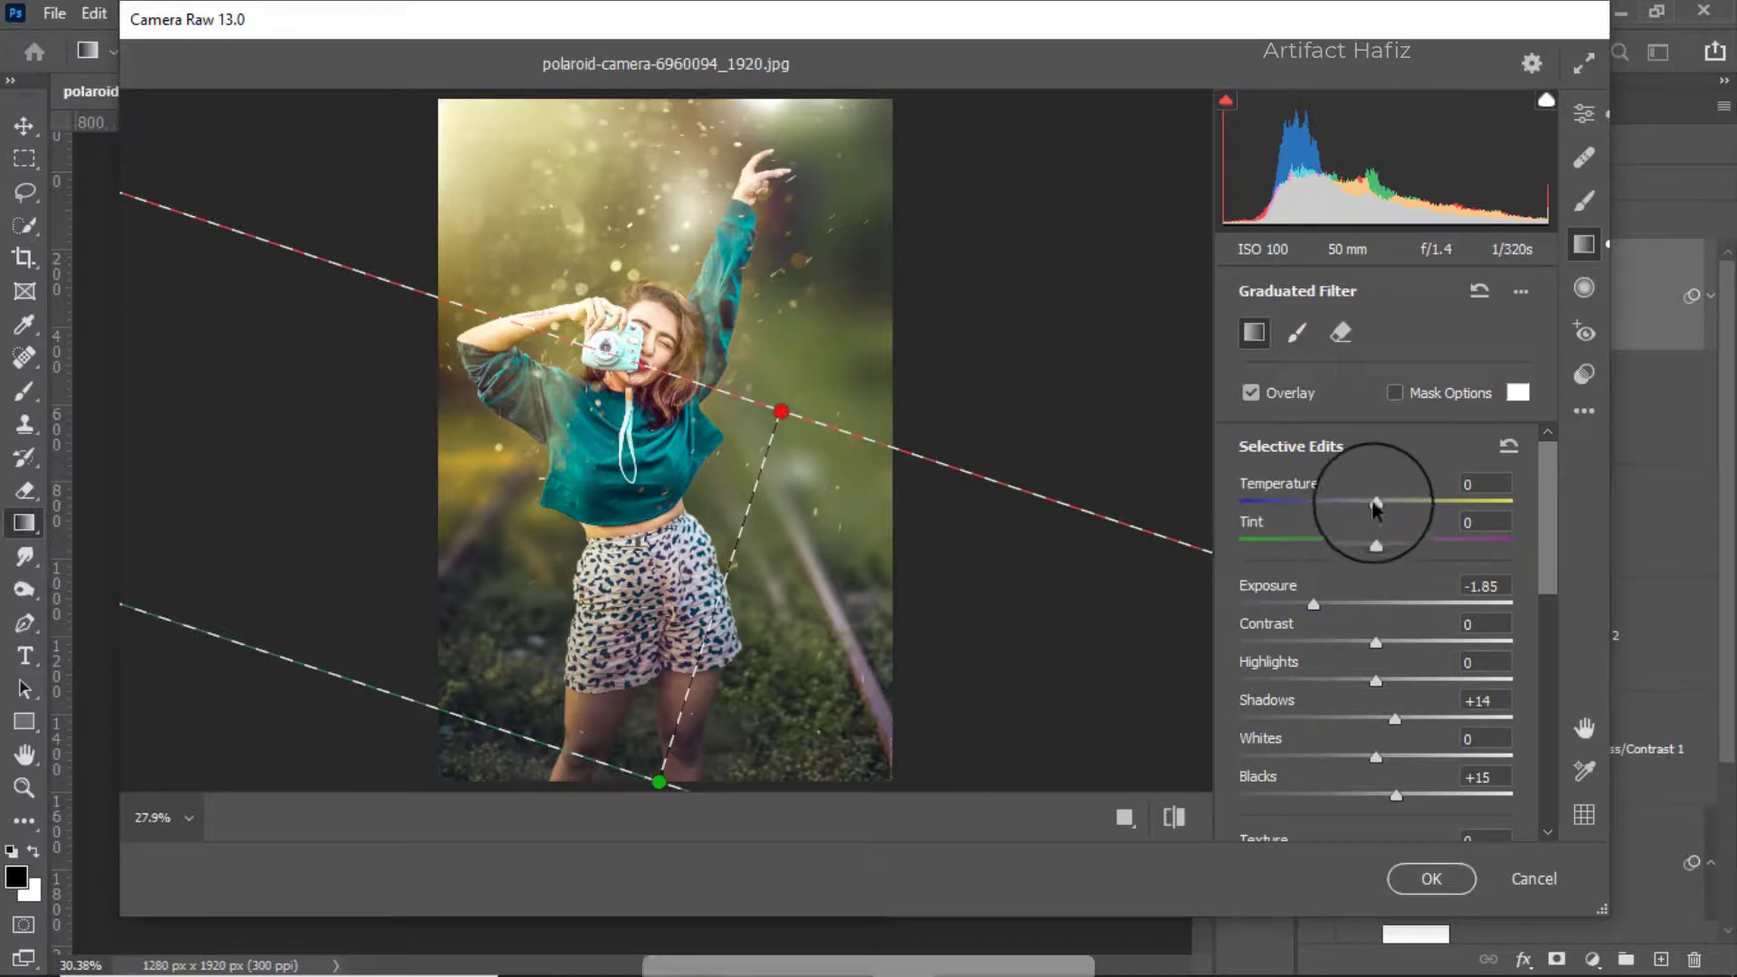
Step: Set the graduated filter's Temperature to -5 and Saturation to -7
{"action": "double_click", "coordinate": [1377, 503]}
{"action": "mouse_move", "coordinate": [1382, 507]}
{"action": "left_mouse_down"}
{"action": "mouse_move", "coordinate": [1445, 511]}
{"action": "mouse_move", "coordinate": [1326, 504]}
{"action": "mouse_move", "coordinate": [1374, 527]}
{"action": "left_mouse_up"}
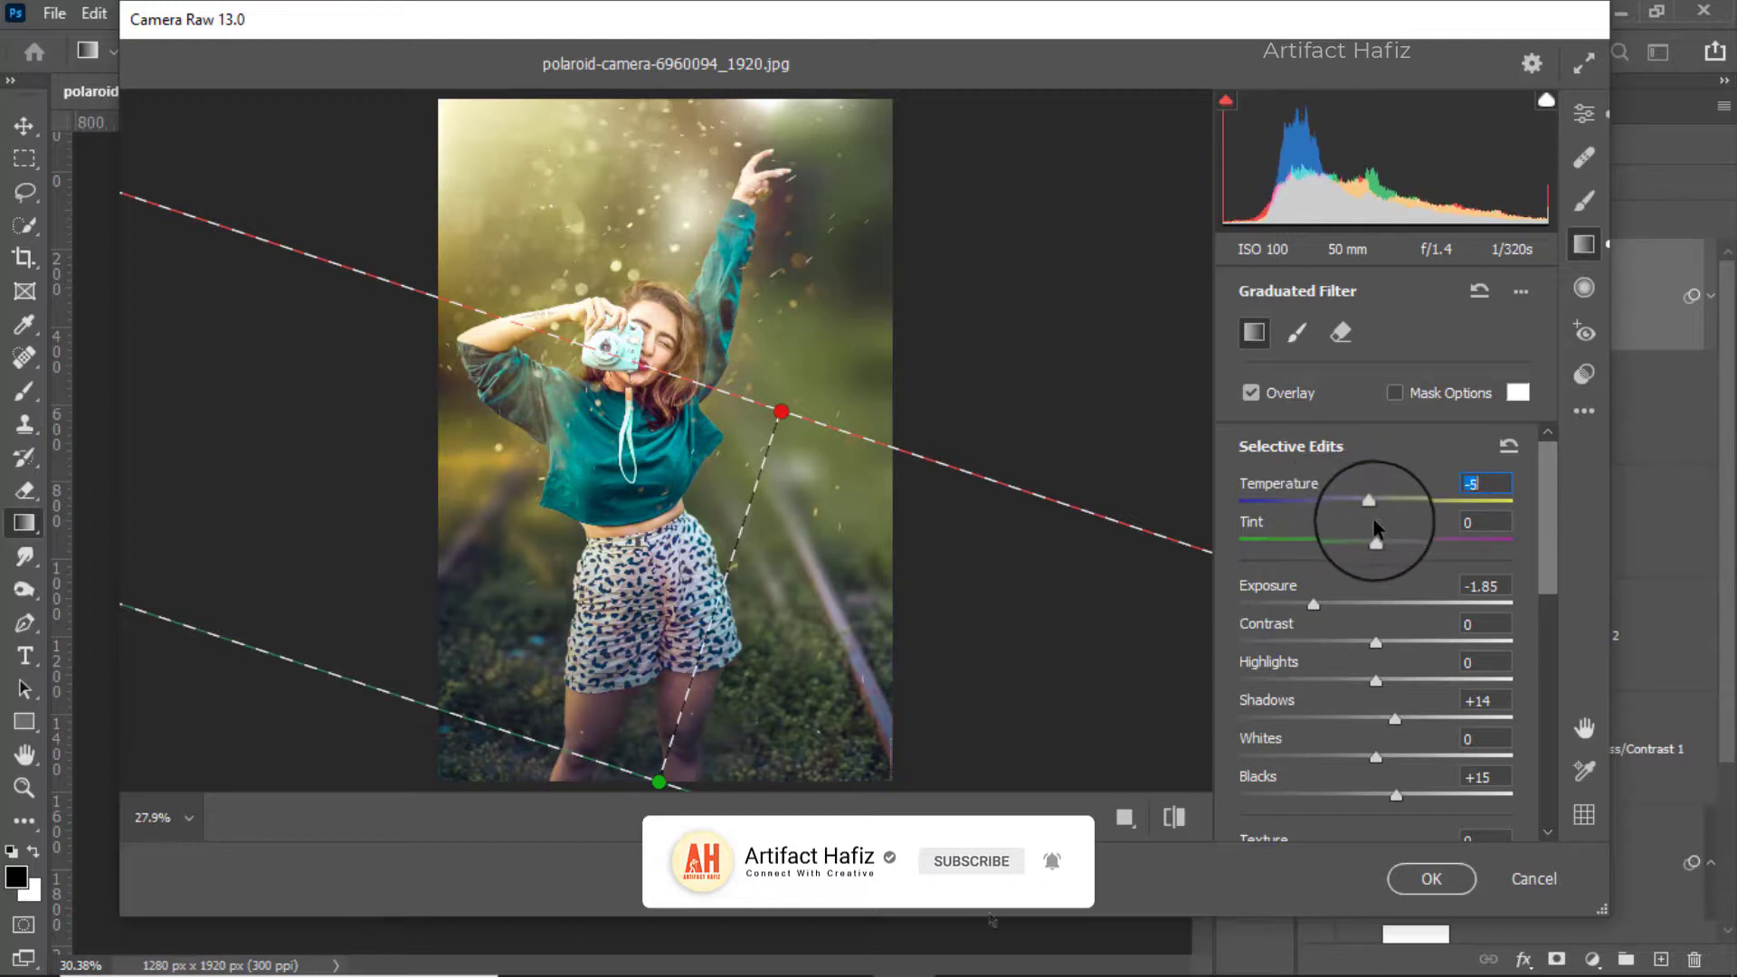
{"action": "scroll", "coordinate": [1412, 588], "scroll_direction": "down", "scroll_amount": 6}
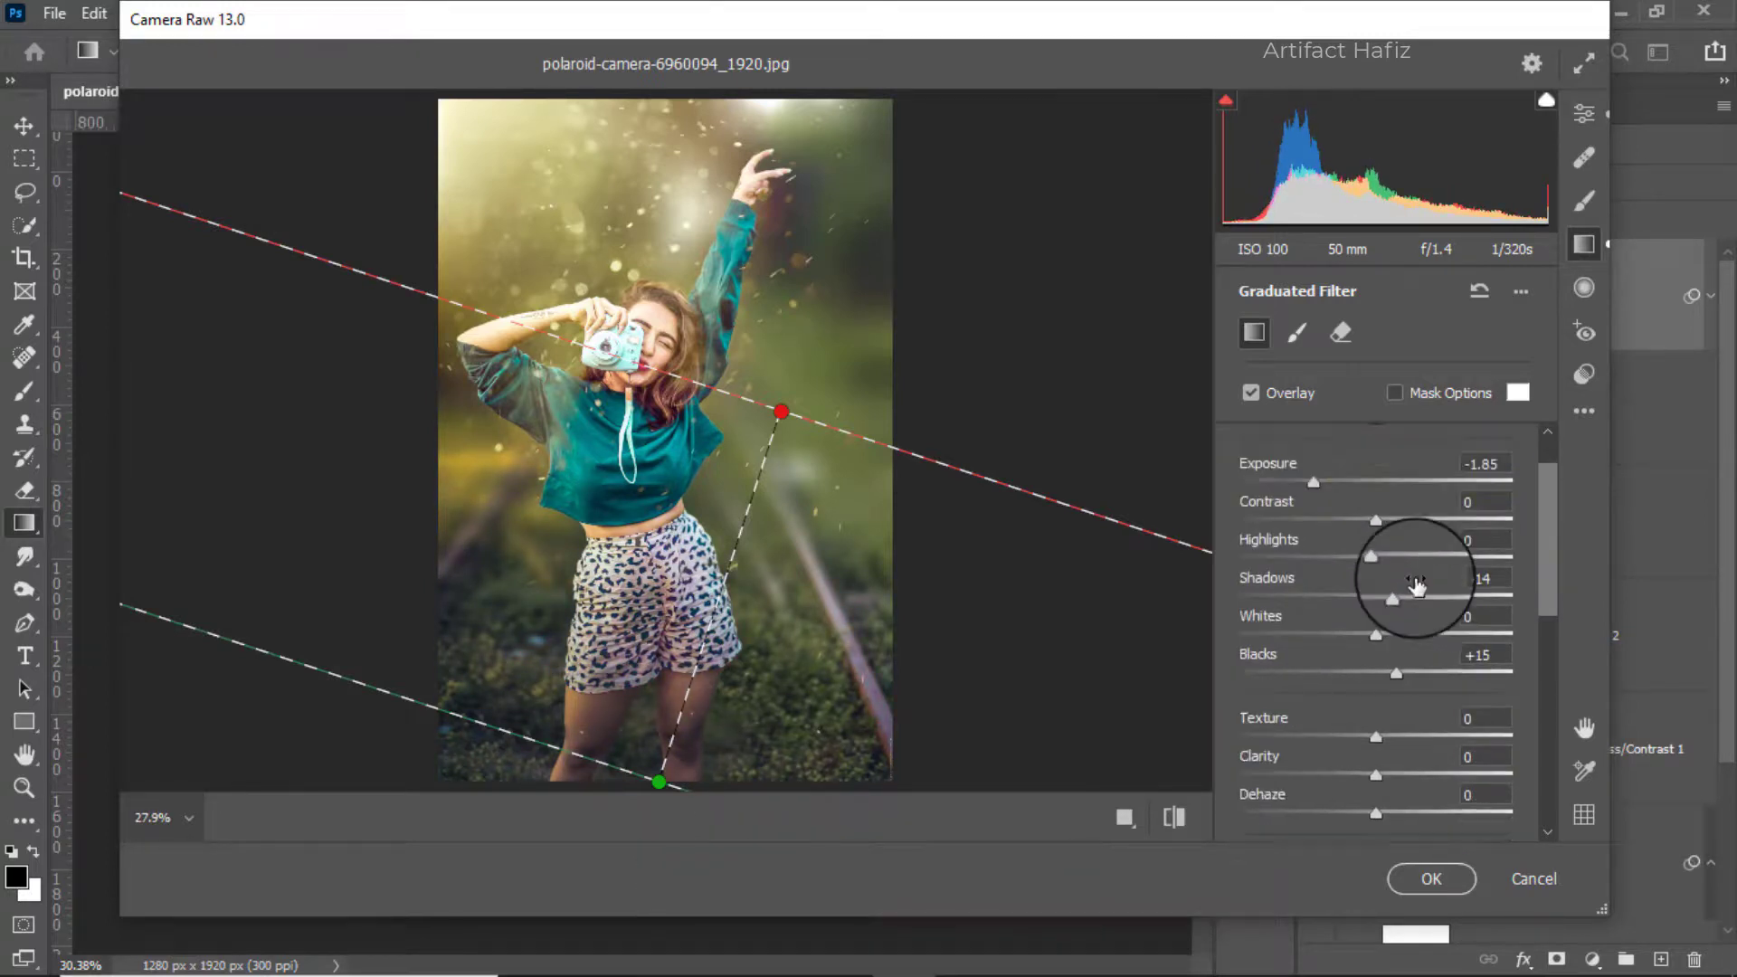
{"action": "scroll", "coordinate": [1414, 627], "scroll_direction": "down", "scroll_amount": 2}
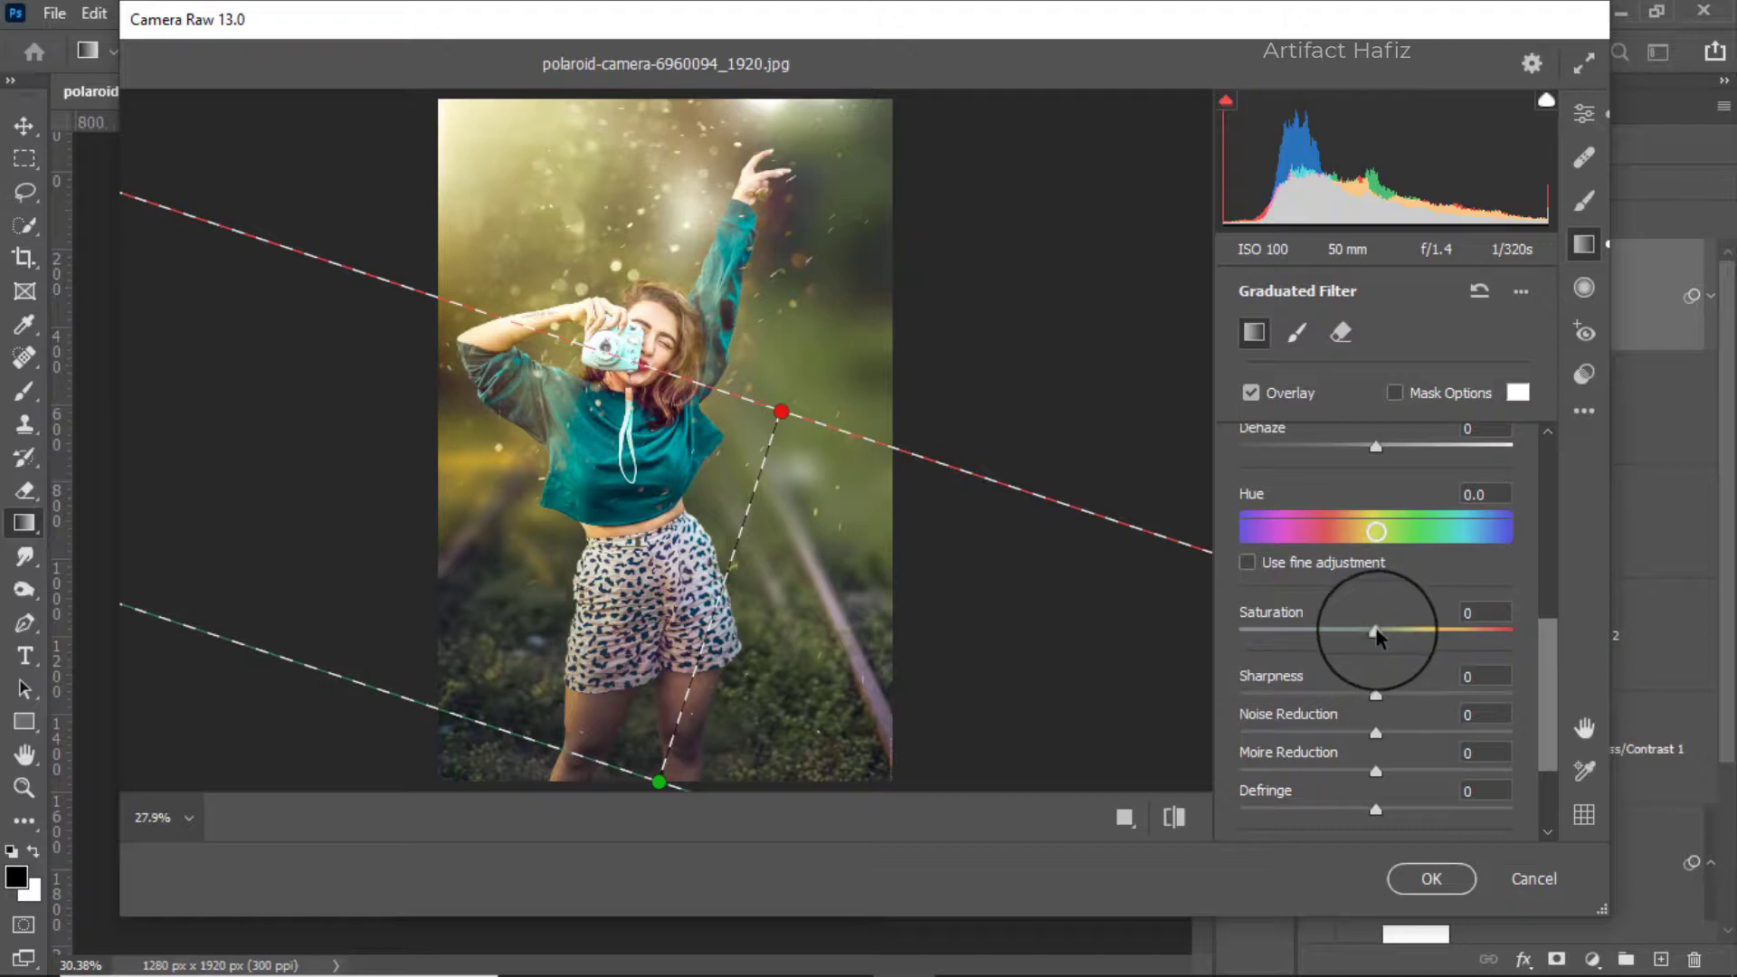
{"action": "left_click_drag", "start_coordinate": [1310, 636], "coordinate": [1375, 638]}
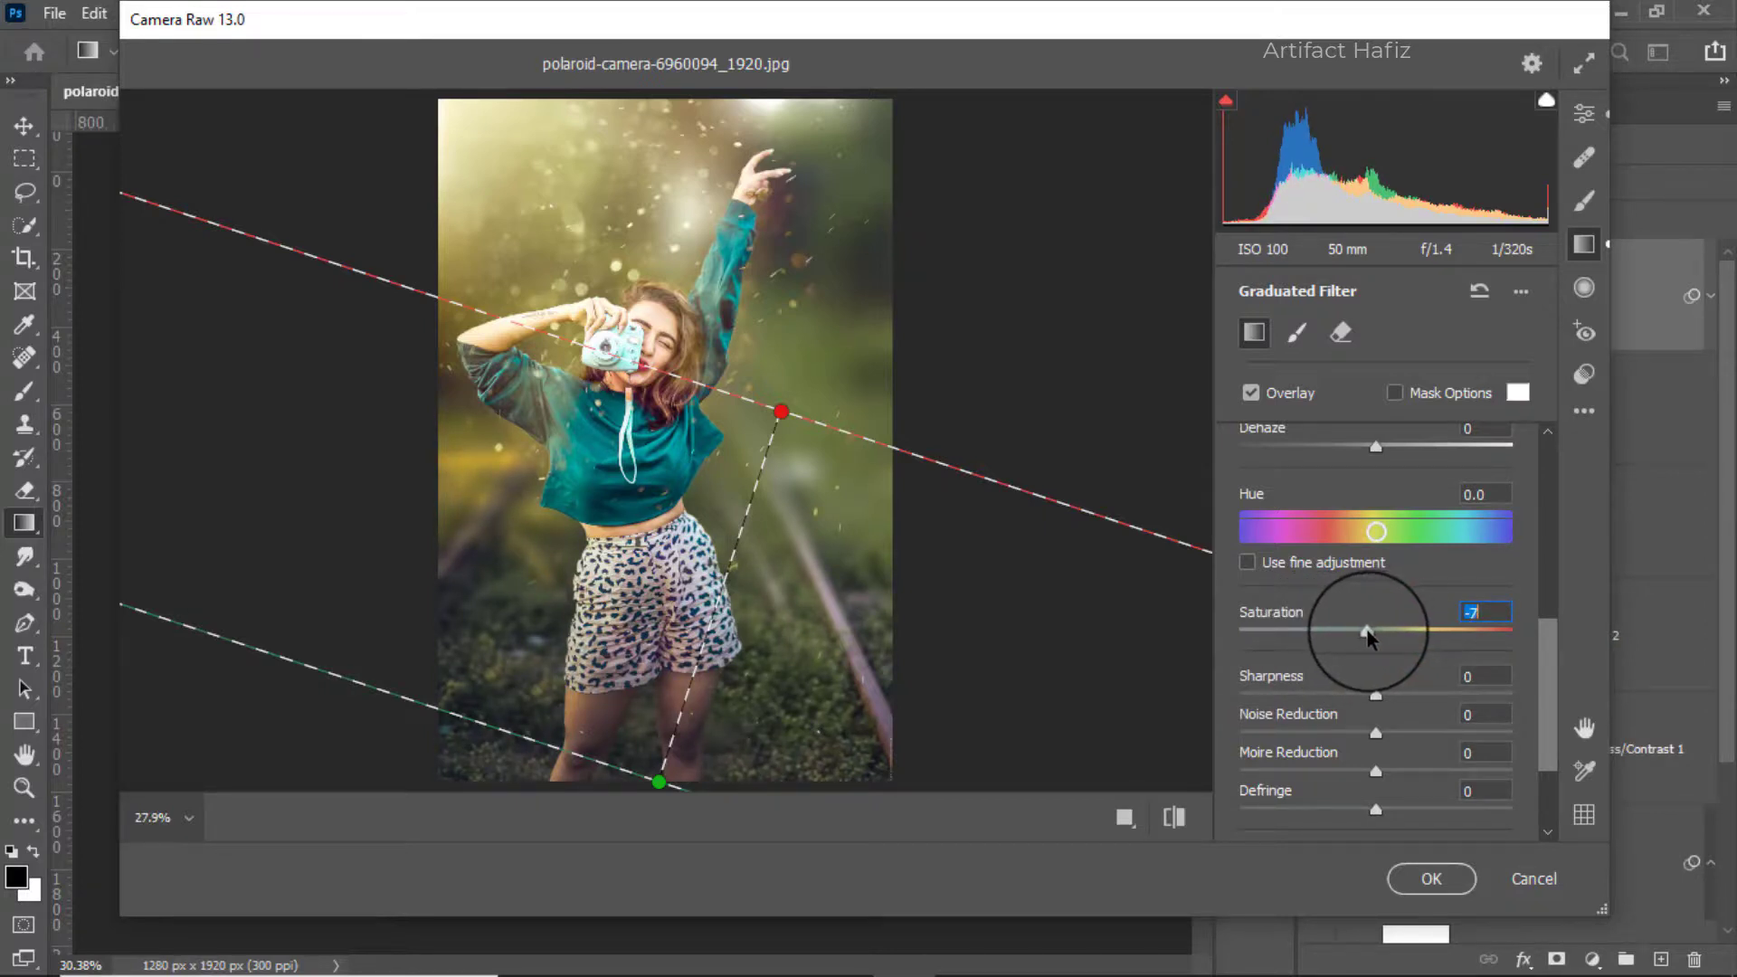
Step: Leave the Graduated Filter, compare the before and after views side by side, and apply the Camera Raw Filter to Layer 1
{"action": "left_click", "coordinate": [1580, 118]}
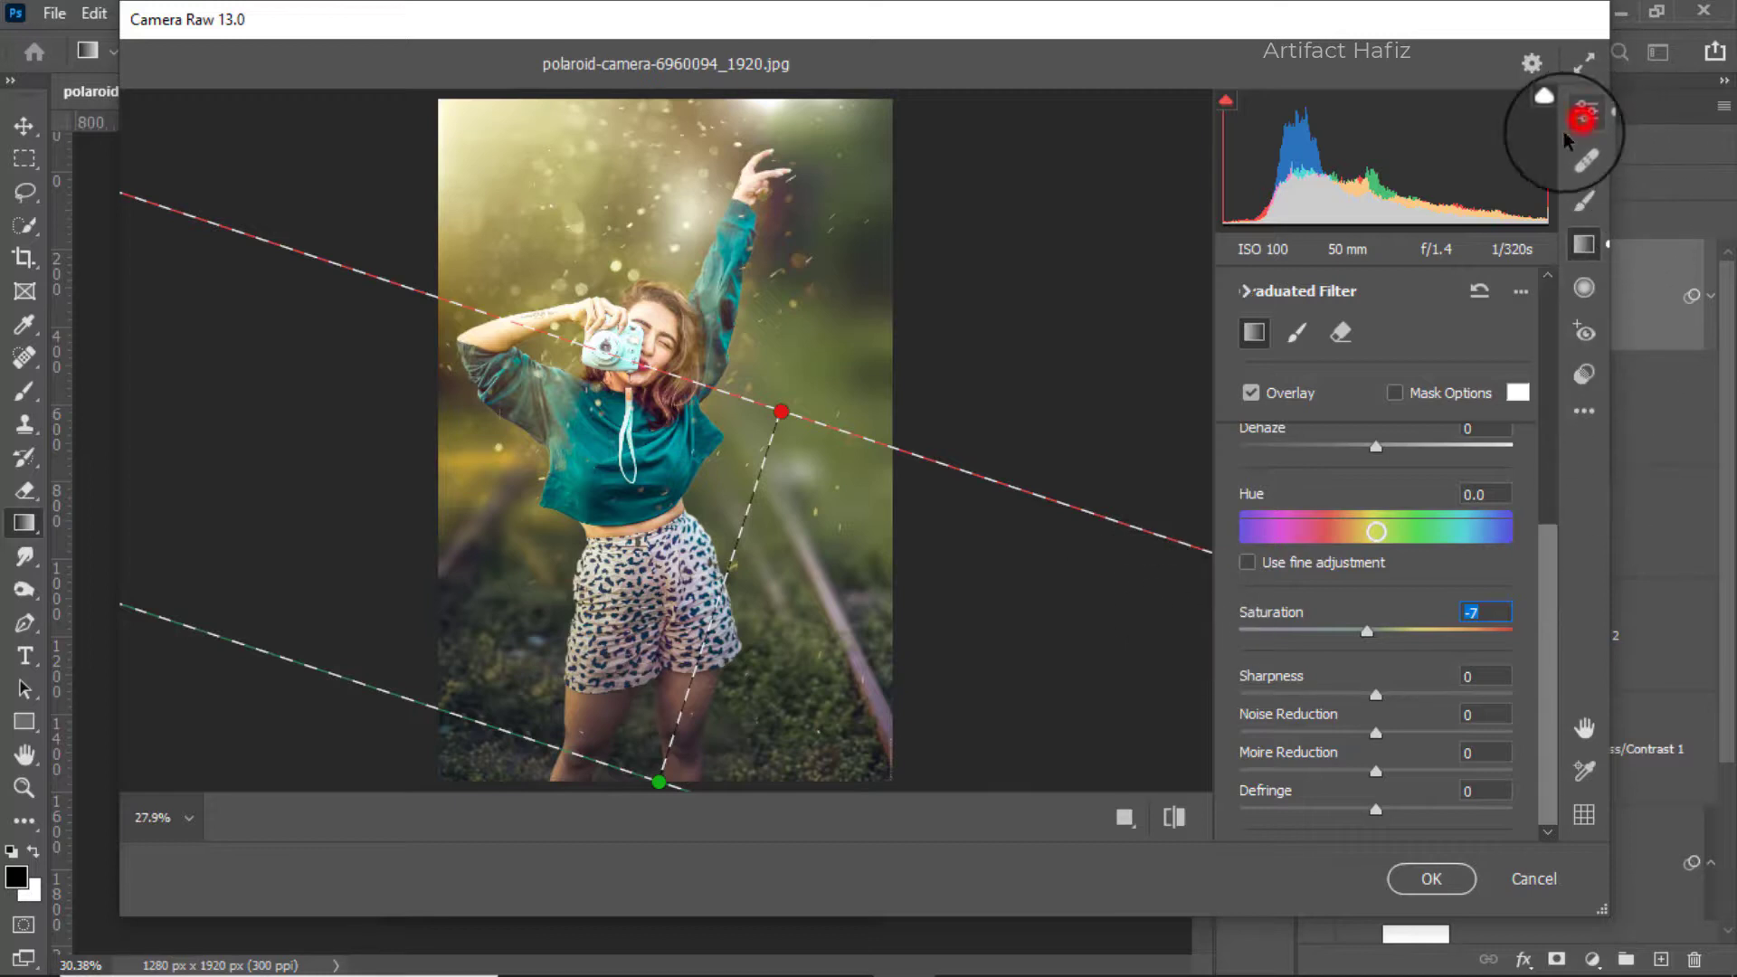
{"action": "left_click", "coordinate": [1125, 817]}
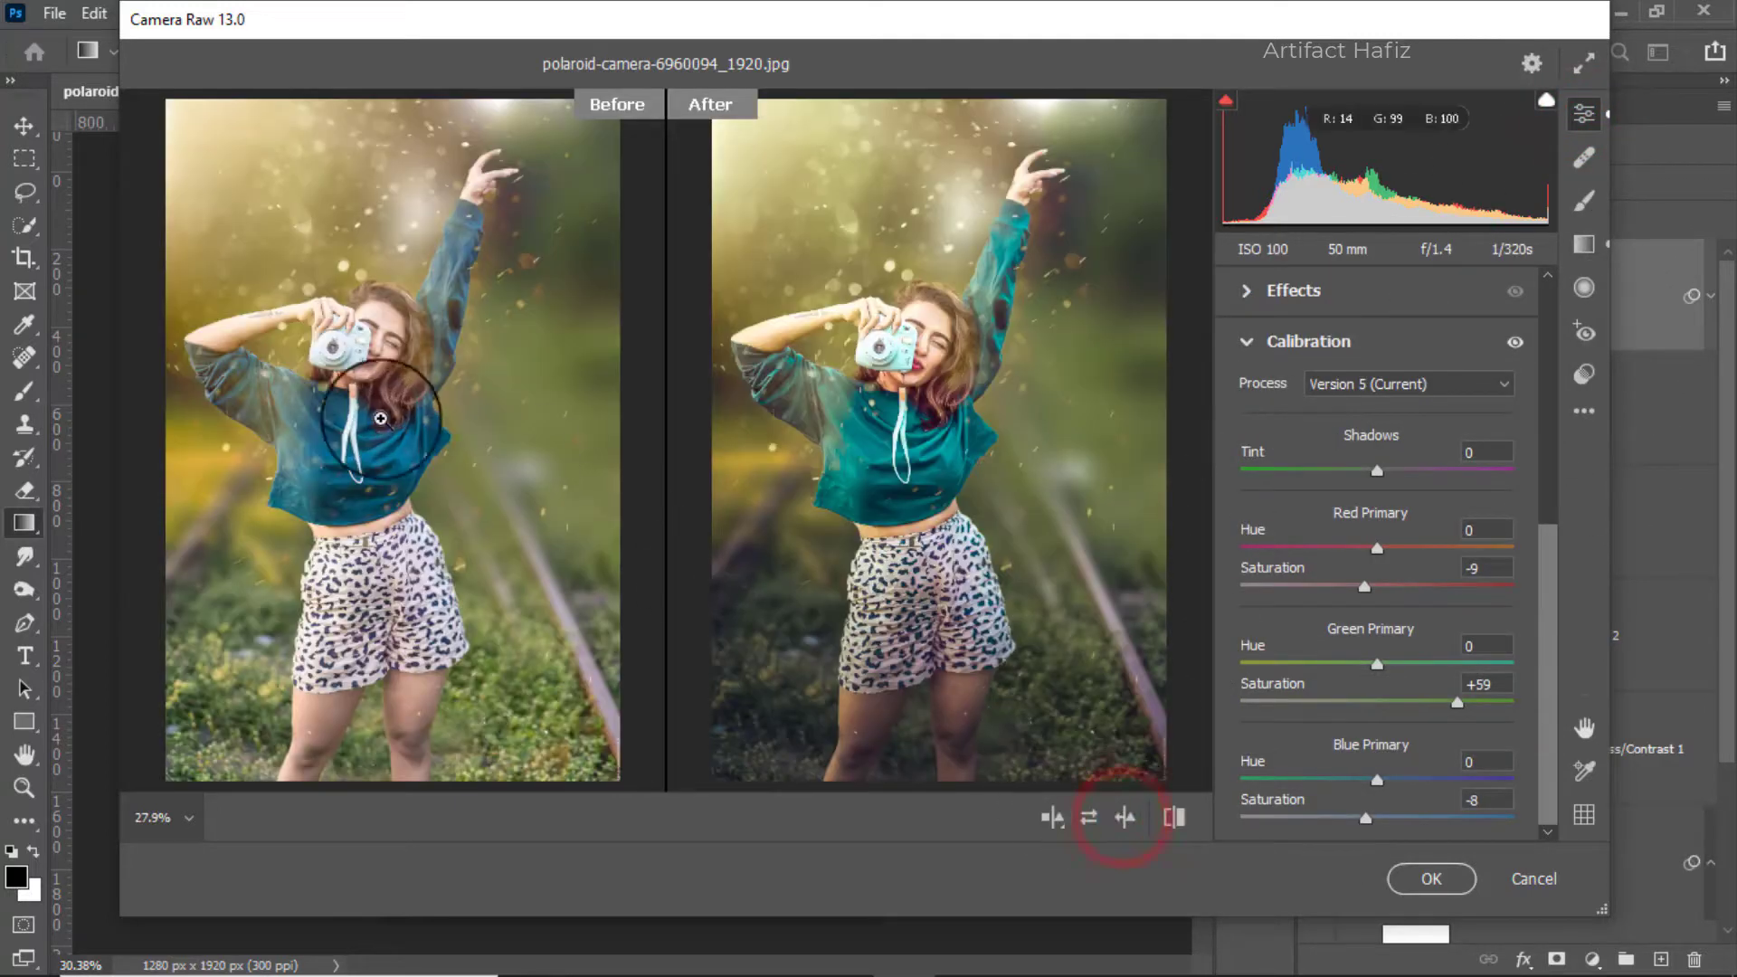
{"action": "left_click", "coordinate": [1433, 879]}
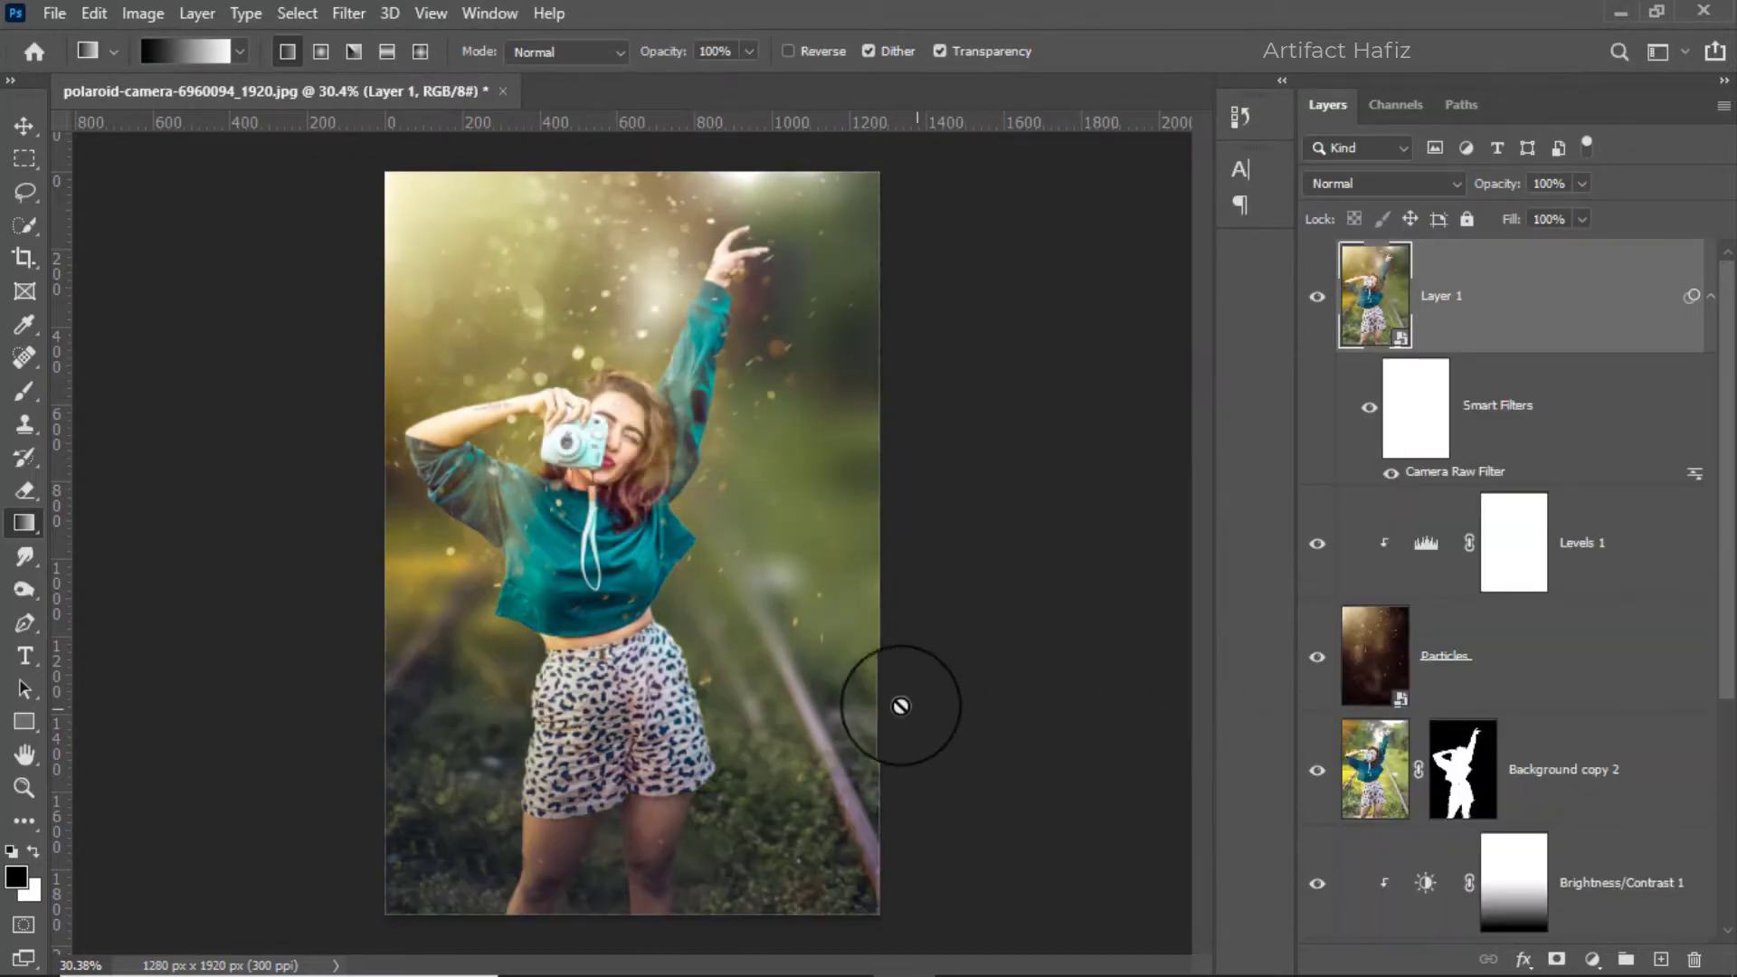
Step: Compare the finished edit with the original photo by hiding and restoring every layer above Background
{"action": "scroll", "coordinate": [650, 600], "scroll_direction": "up", "scroll_amount": 1}
{"action": "scroll", "coordinate": [1373, 656], "scroll_direction": "down", "scroll_amount": 4}
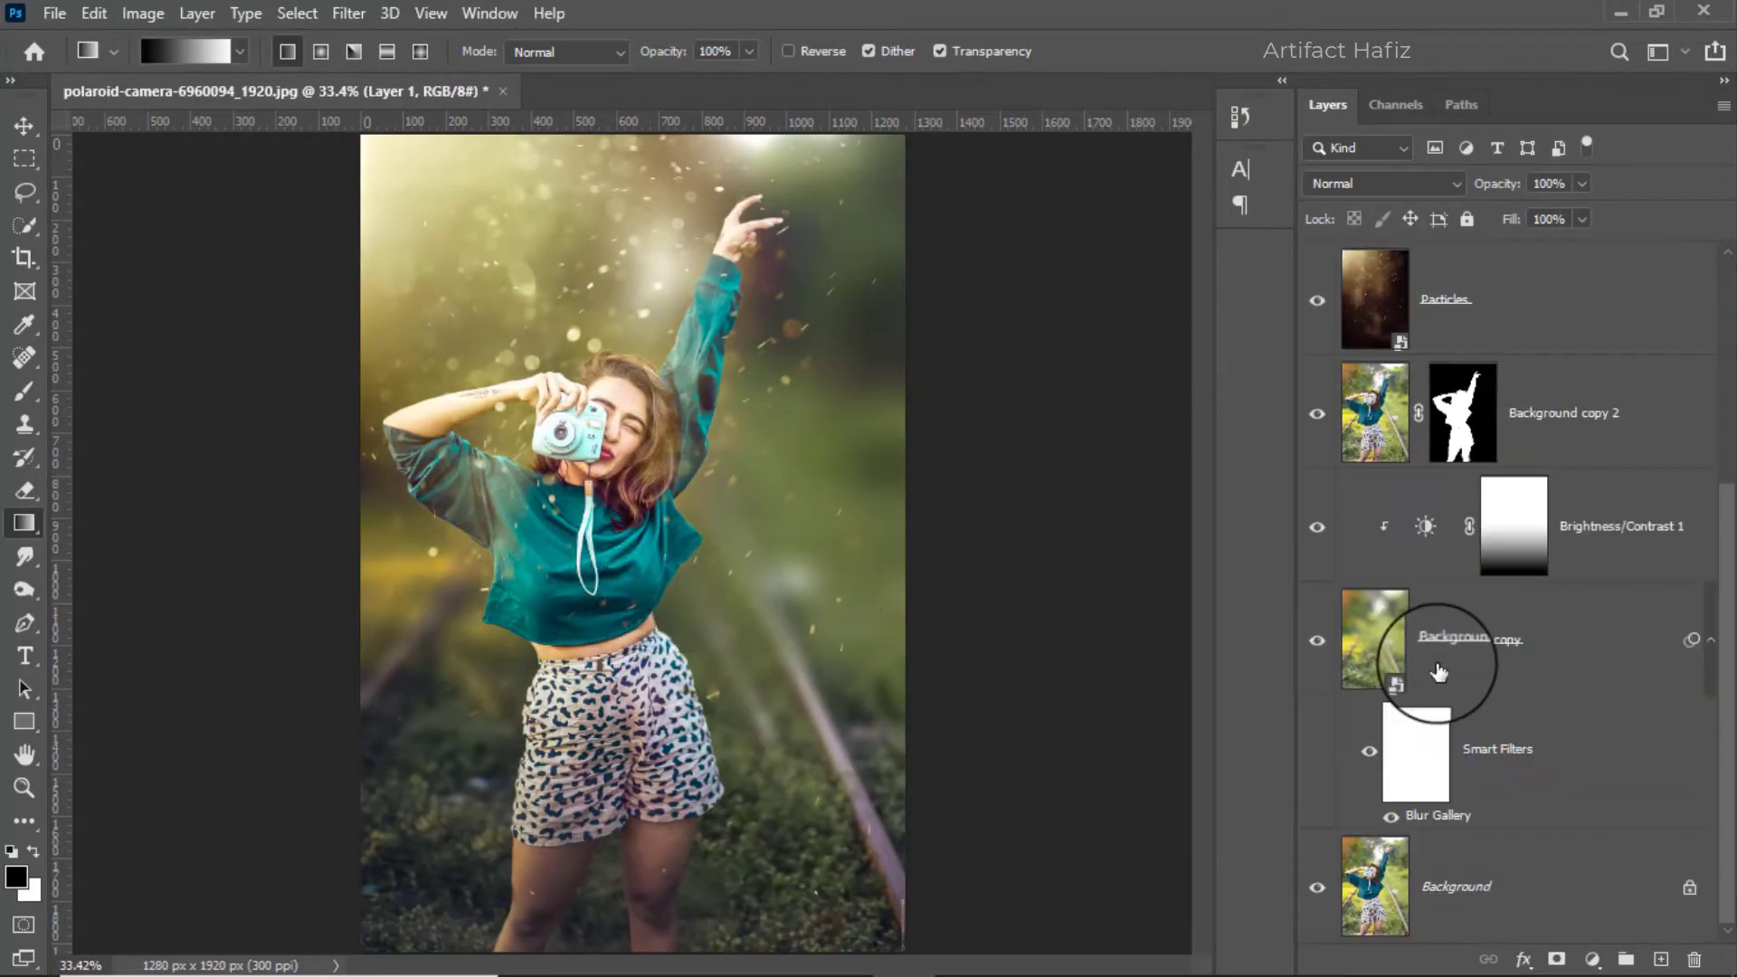
{"action": "left_click", "coordinate": [1317, 891], "text": "alt"}
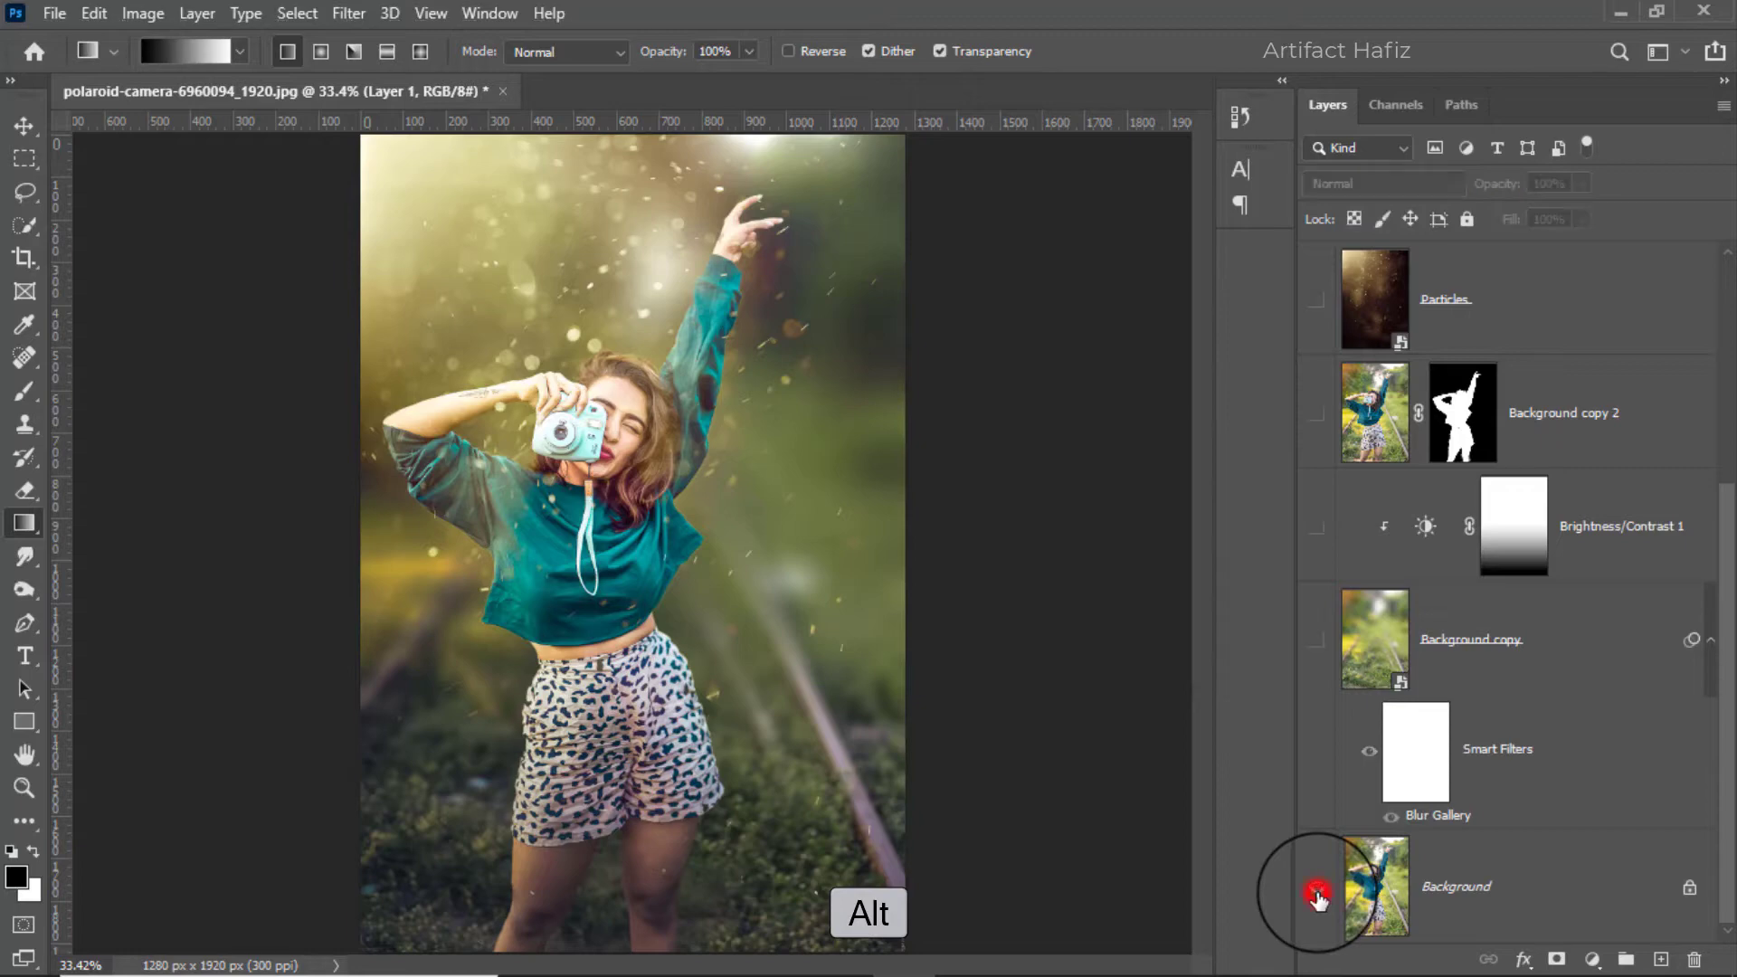
{"action": "left_click", "coordinate": [1318, 894], "text": "alt"}
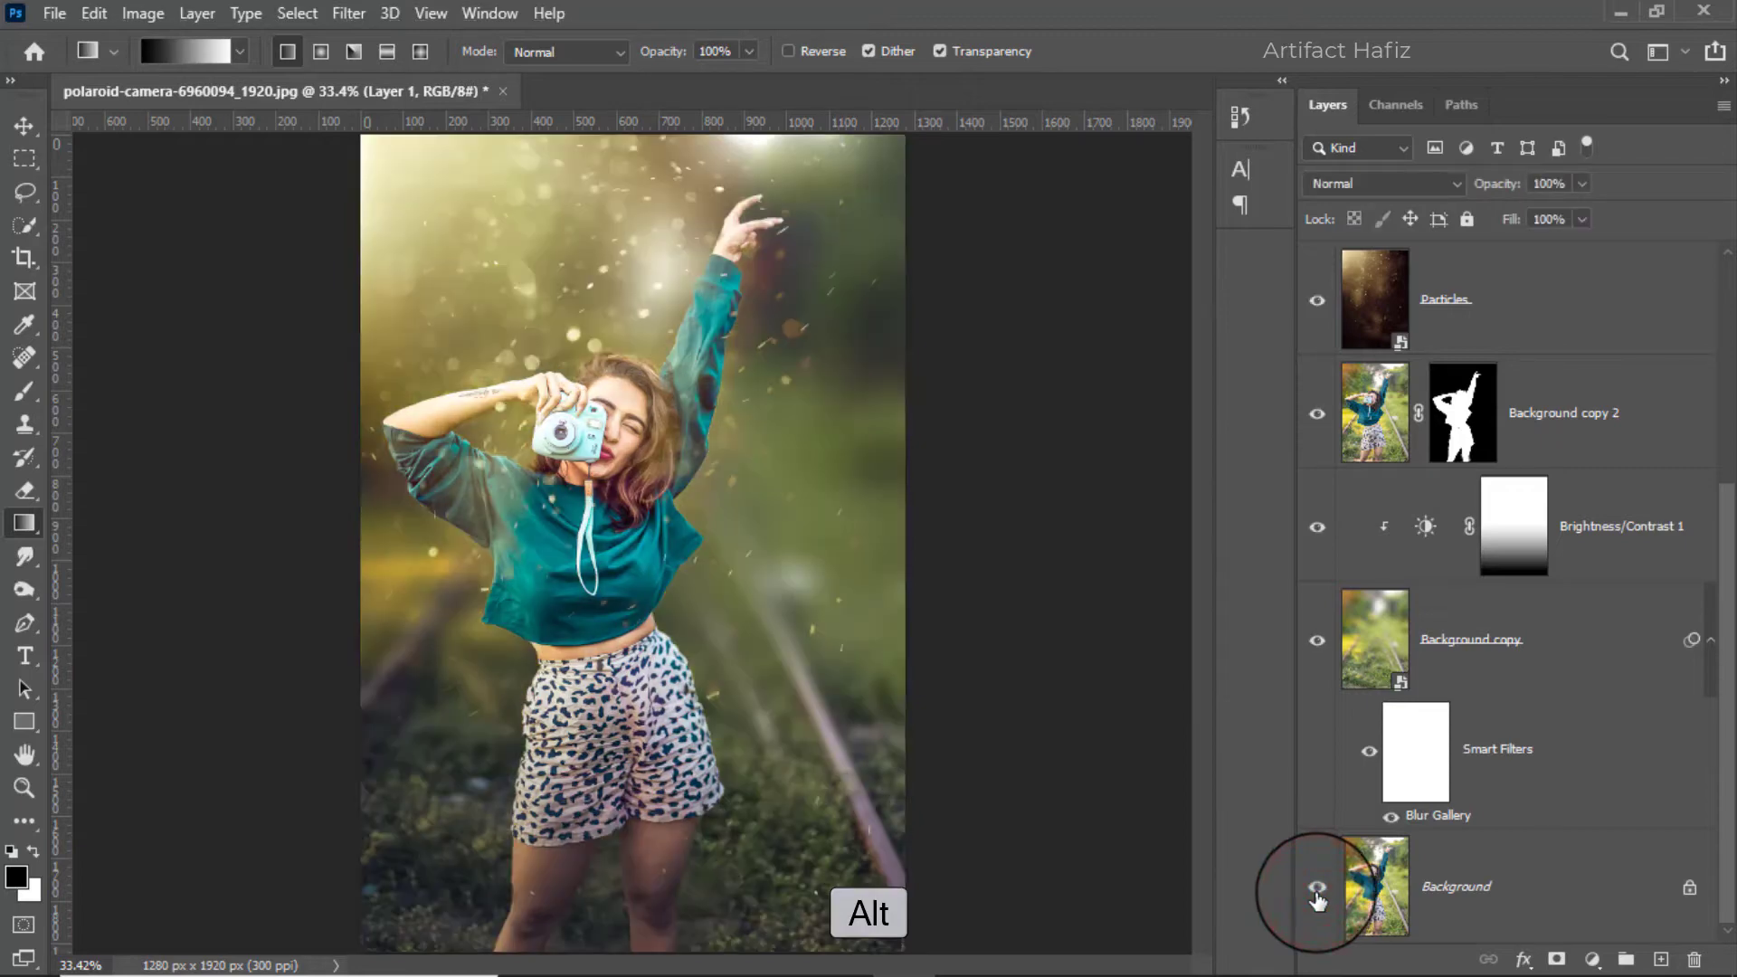
{"action": "left_click", "coordinate": [1317, 894], "text": "alt"}
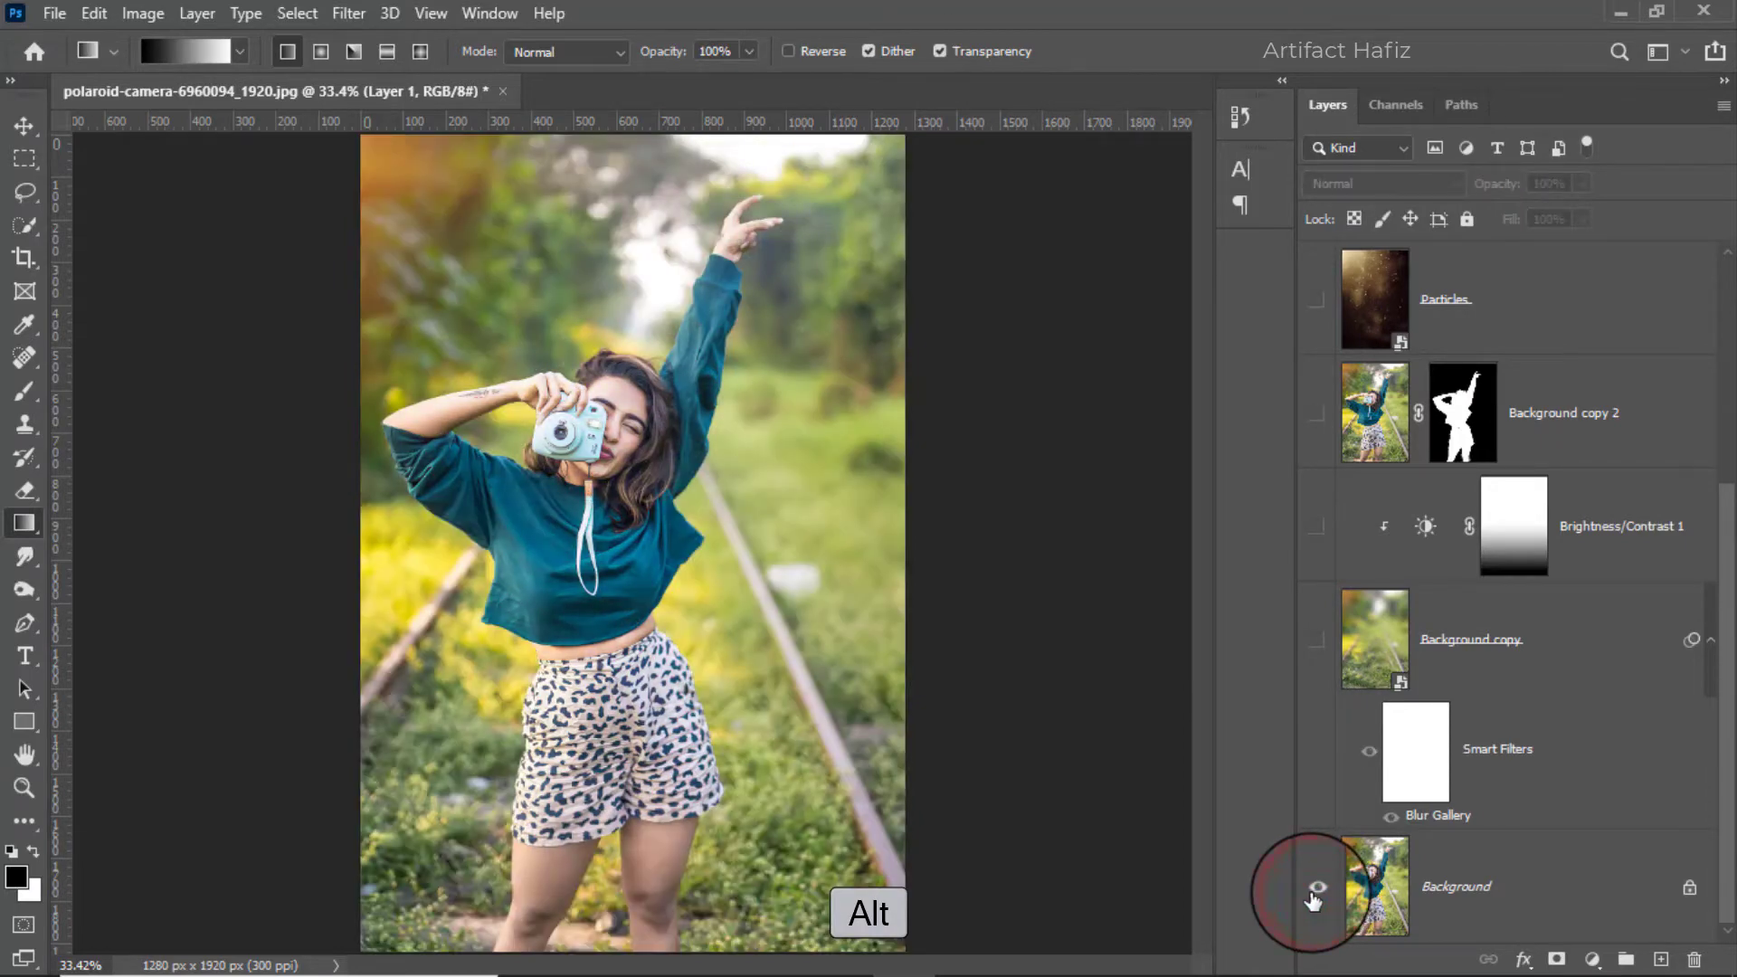
{"action": "left_click", "coordinate": [1316, 894], "text": "alt"}
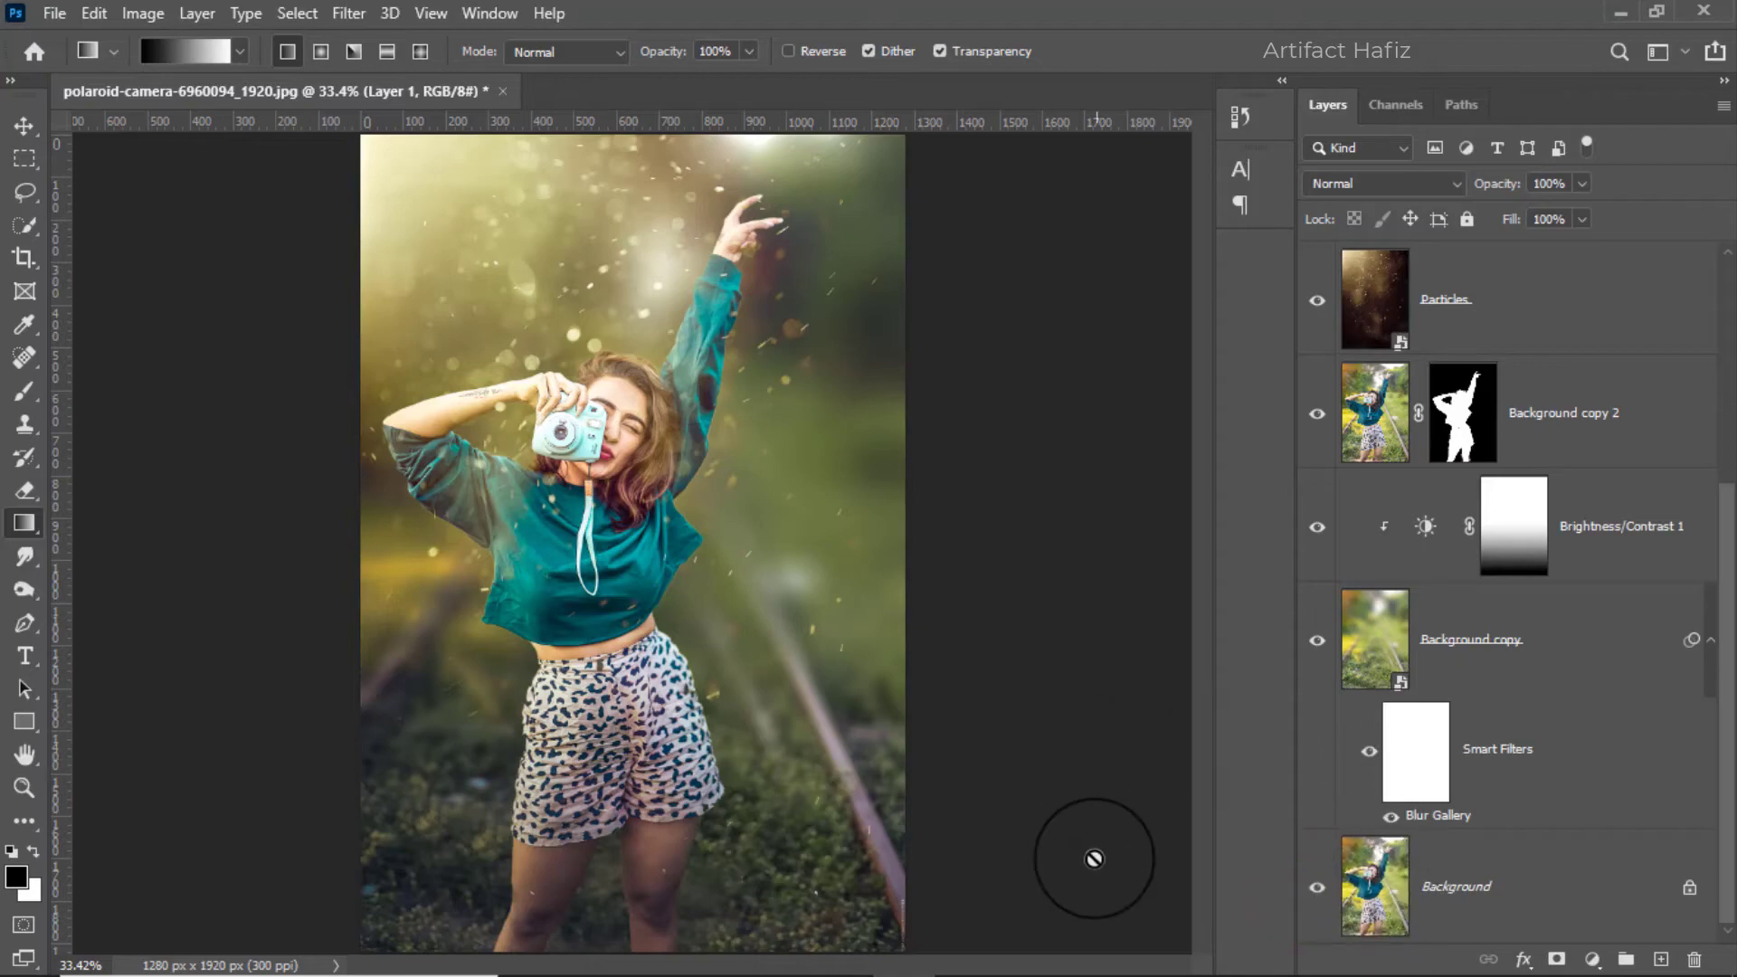